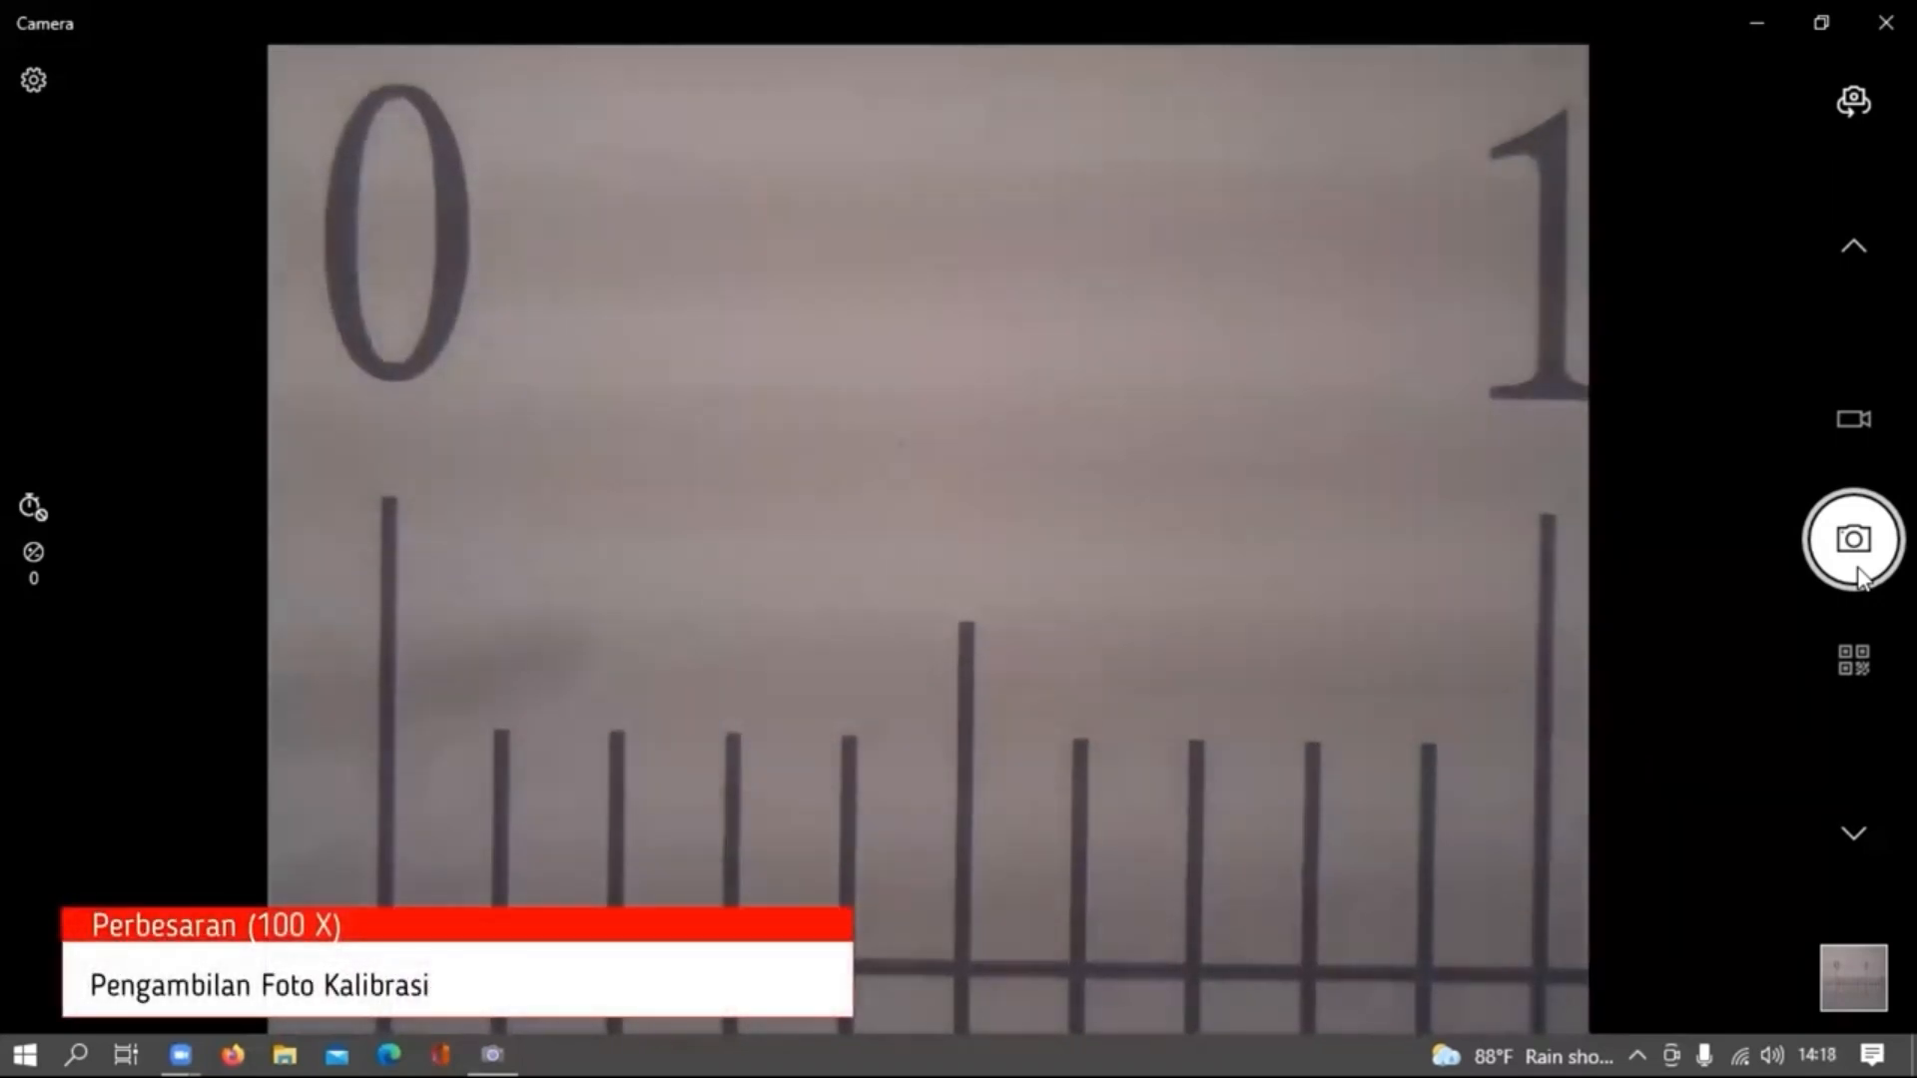
Capture a calibration photo of the micrometer scale from 0 to 1 and open the folder that contains it.
{"action": "left_click", "coordinate": [1859, 577]}
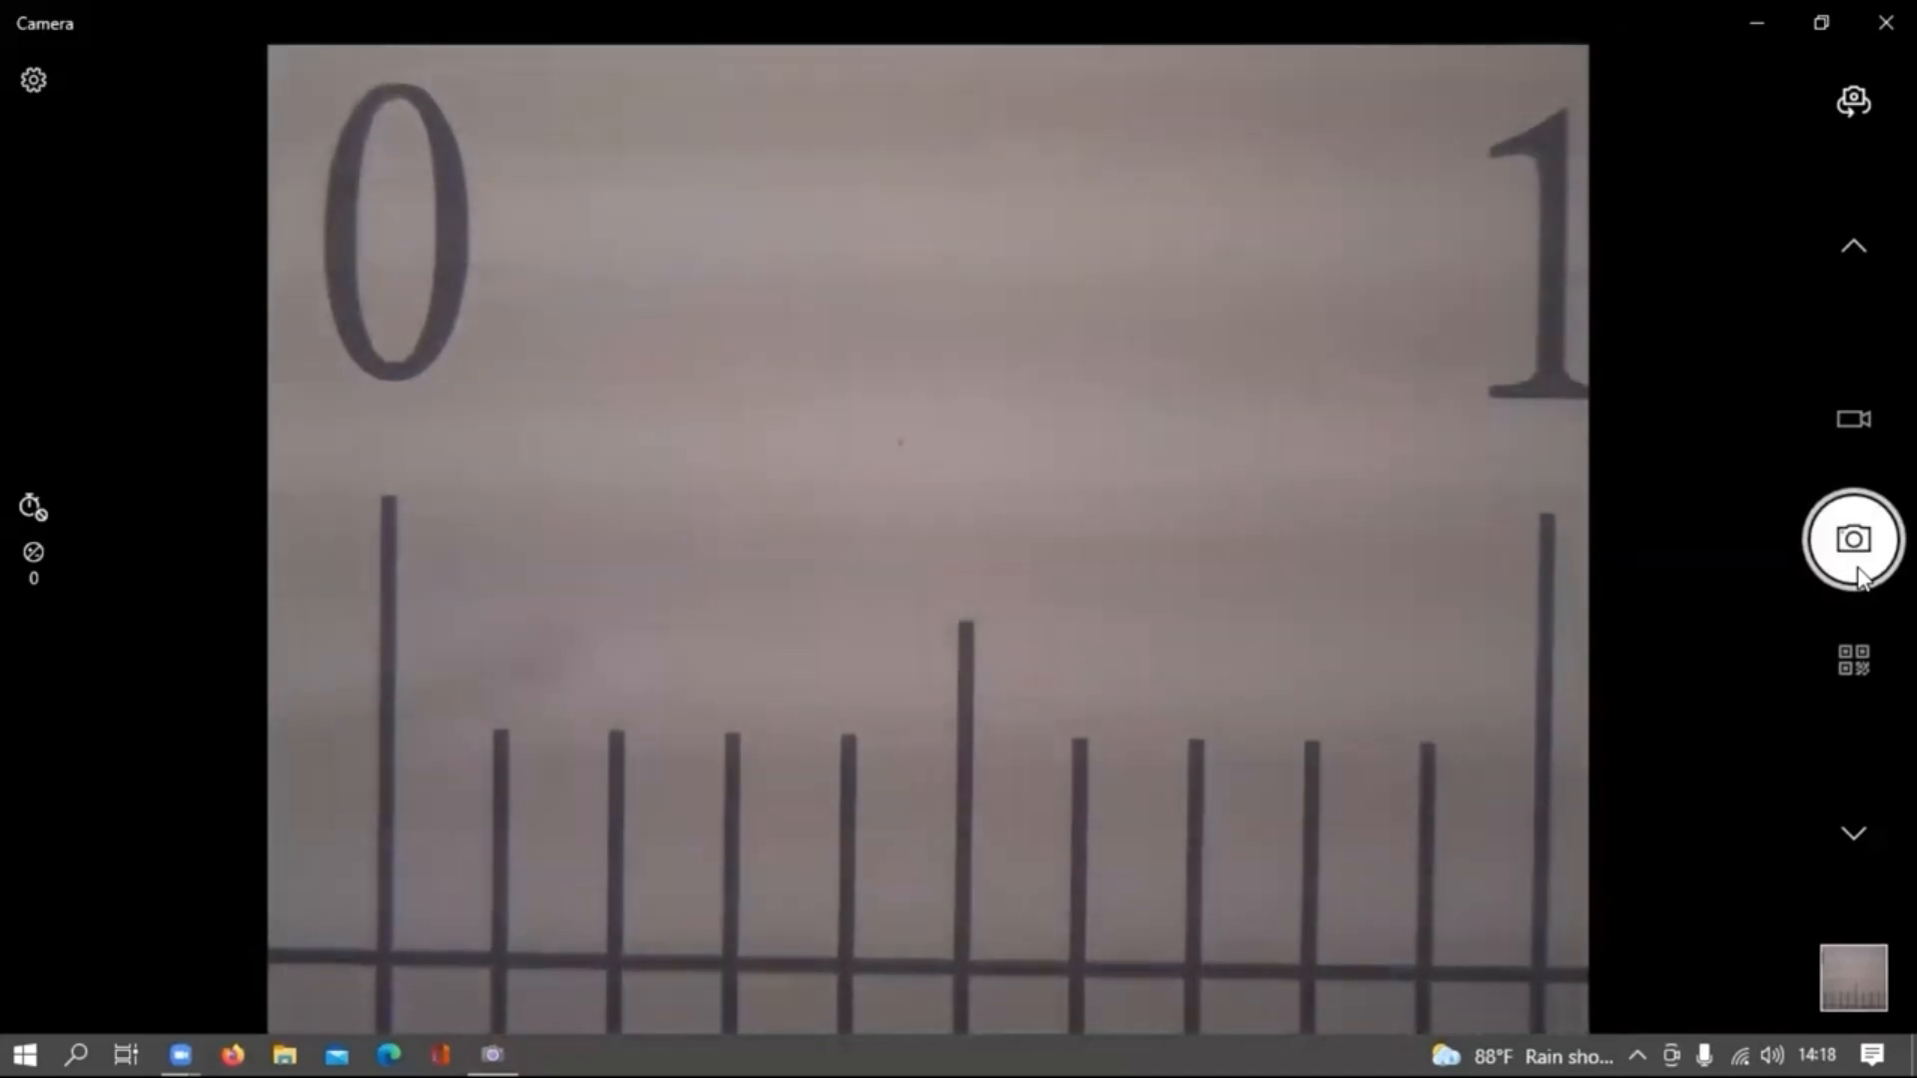
{"action": "left_click", "coordinate": [1853, 974]}
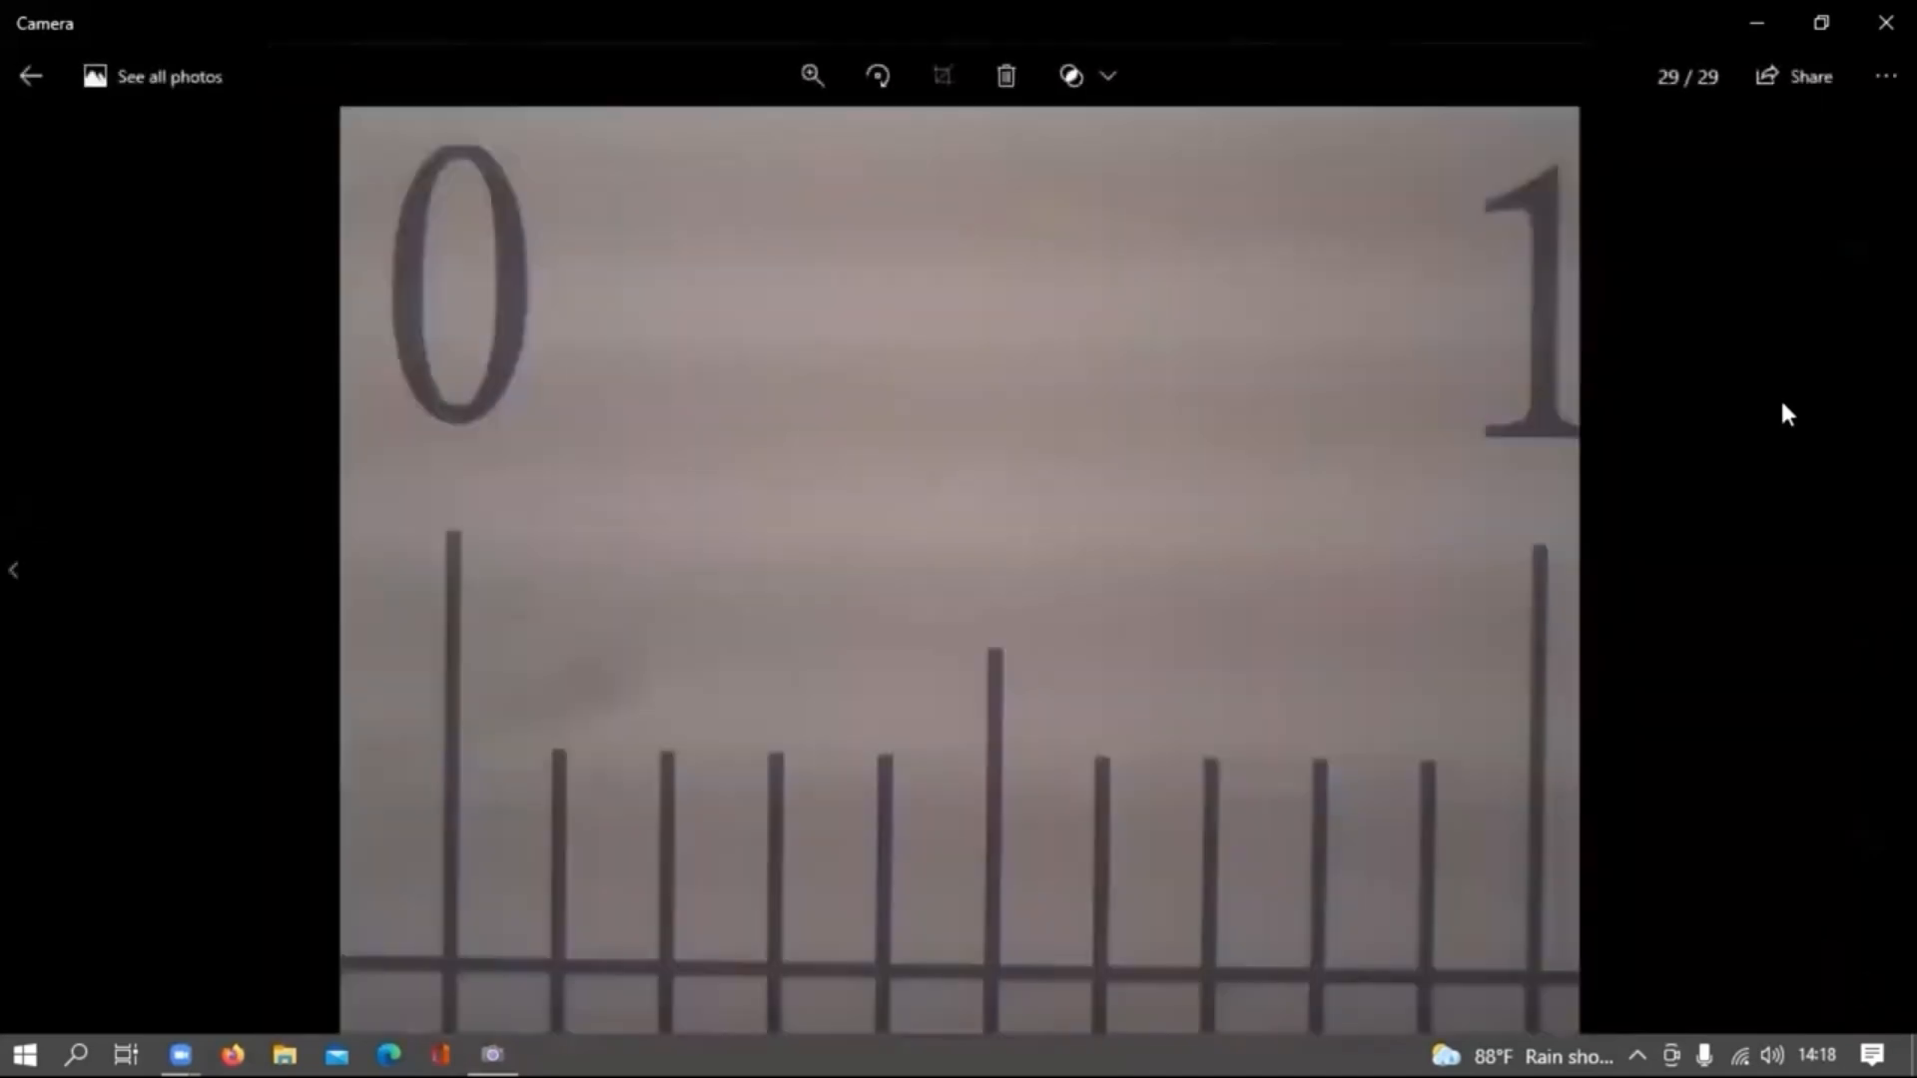
{"action": "left_click", "coordinate": [1885, 76]}
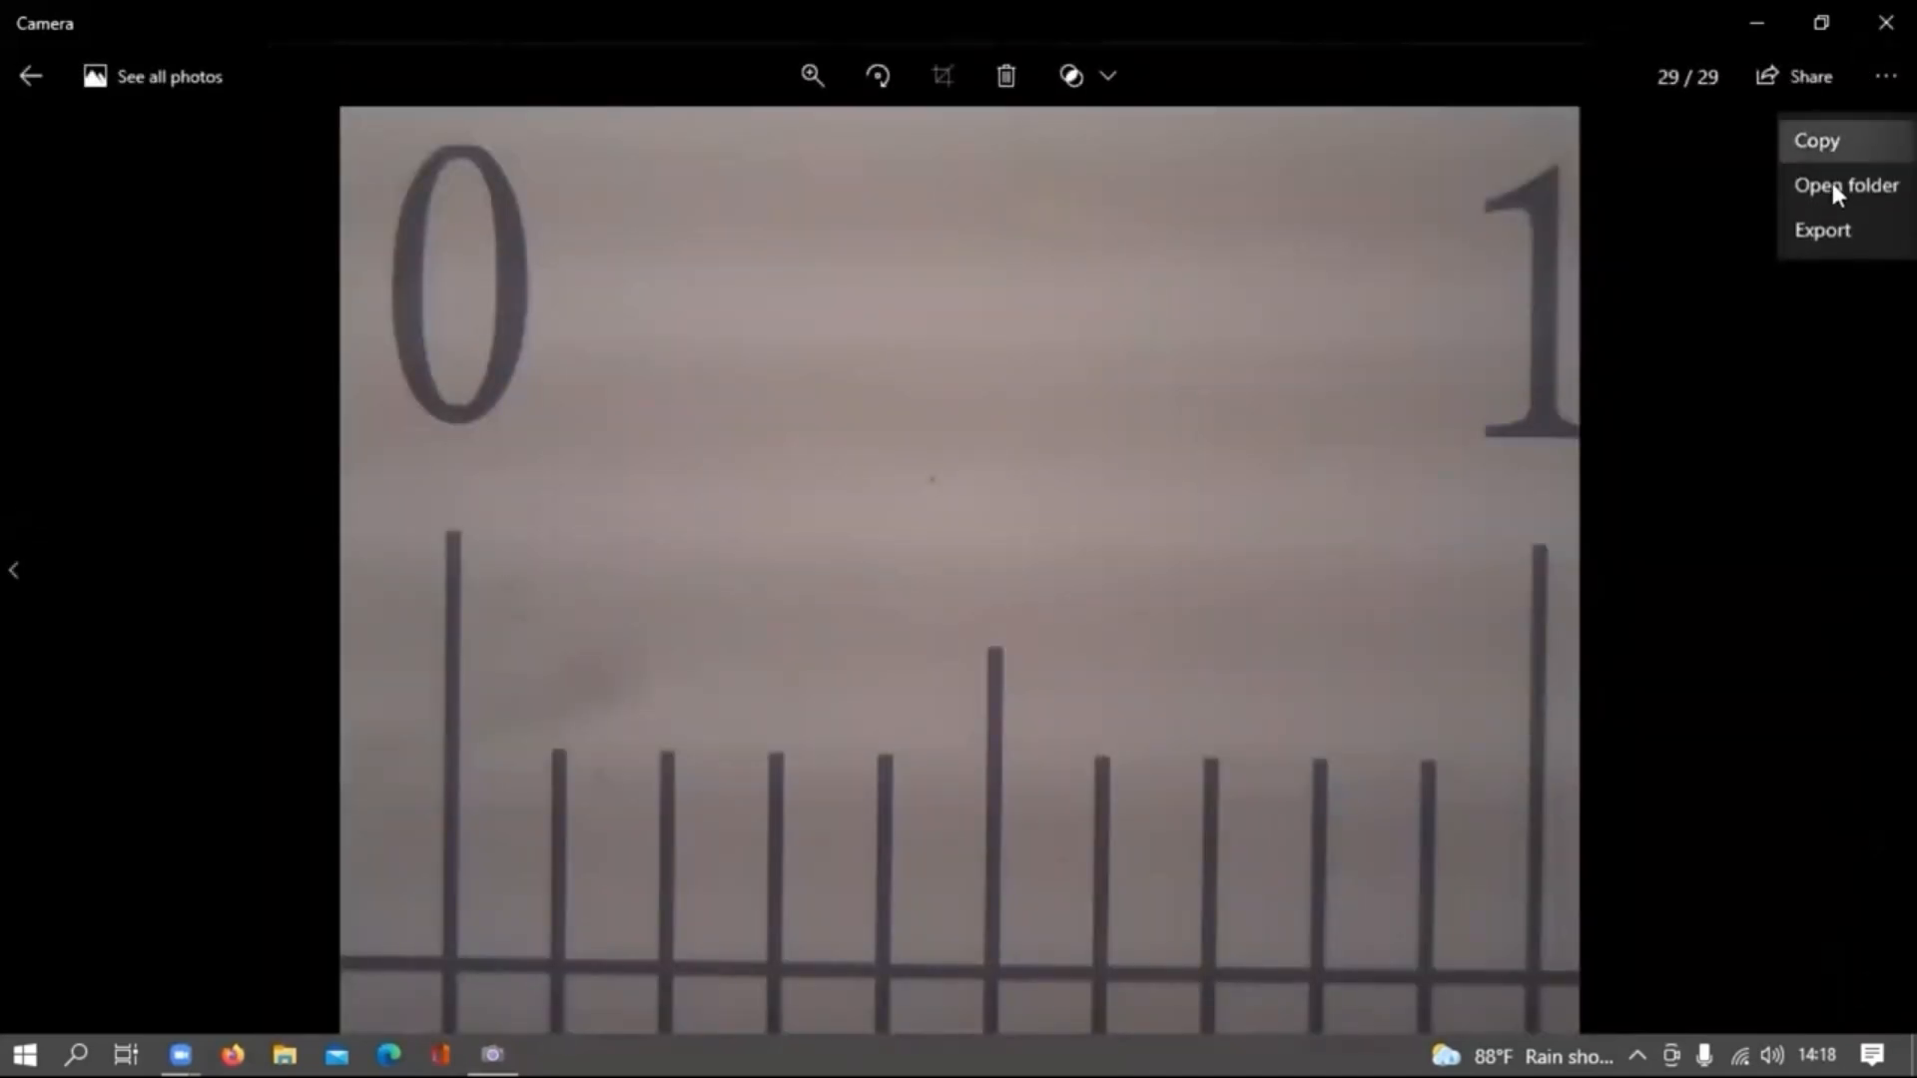
{"action": "left_click", "coordinate": [1825, 194]}
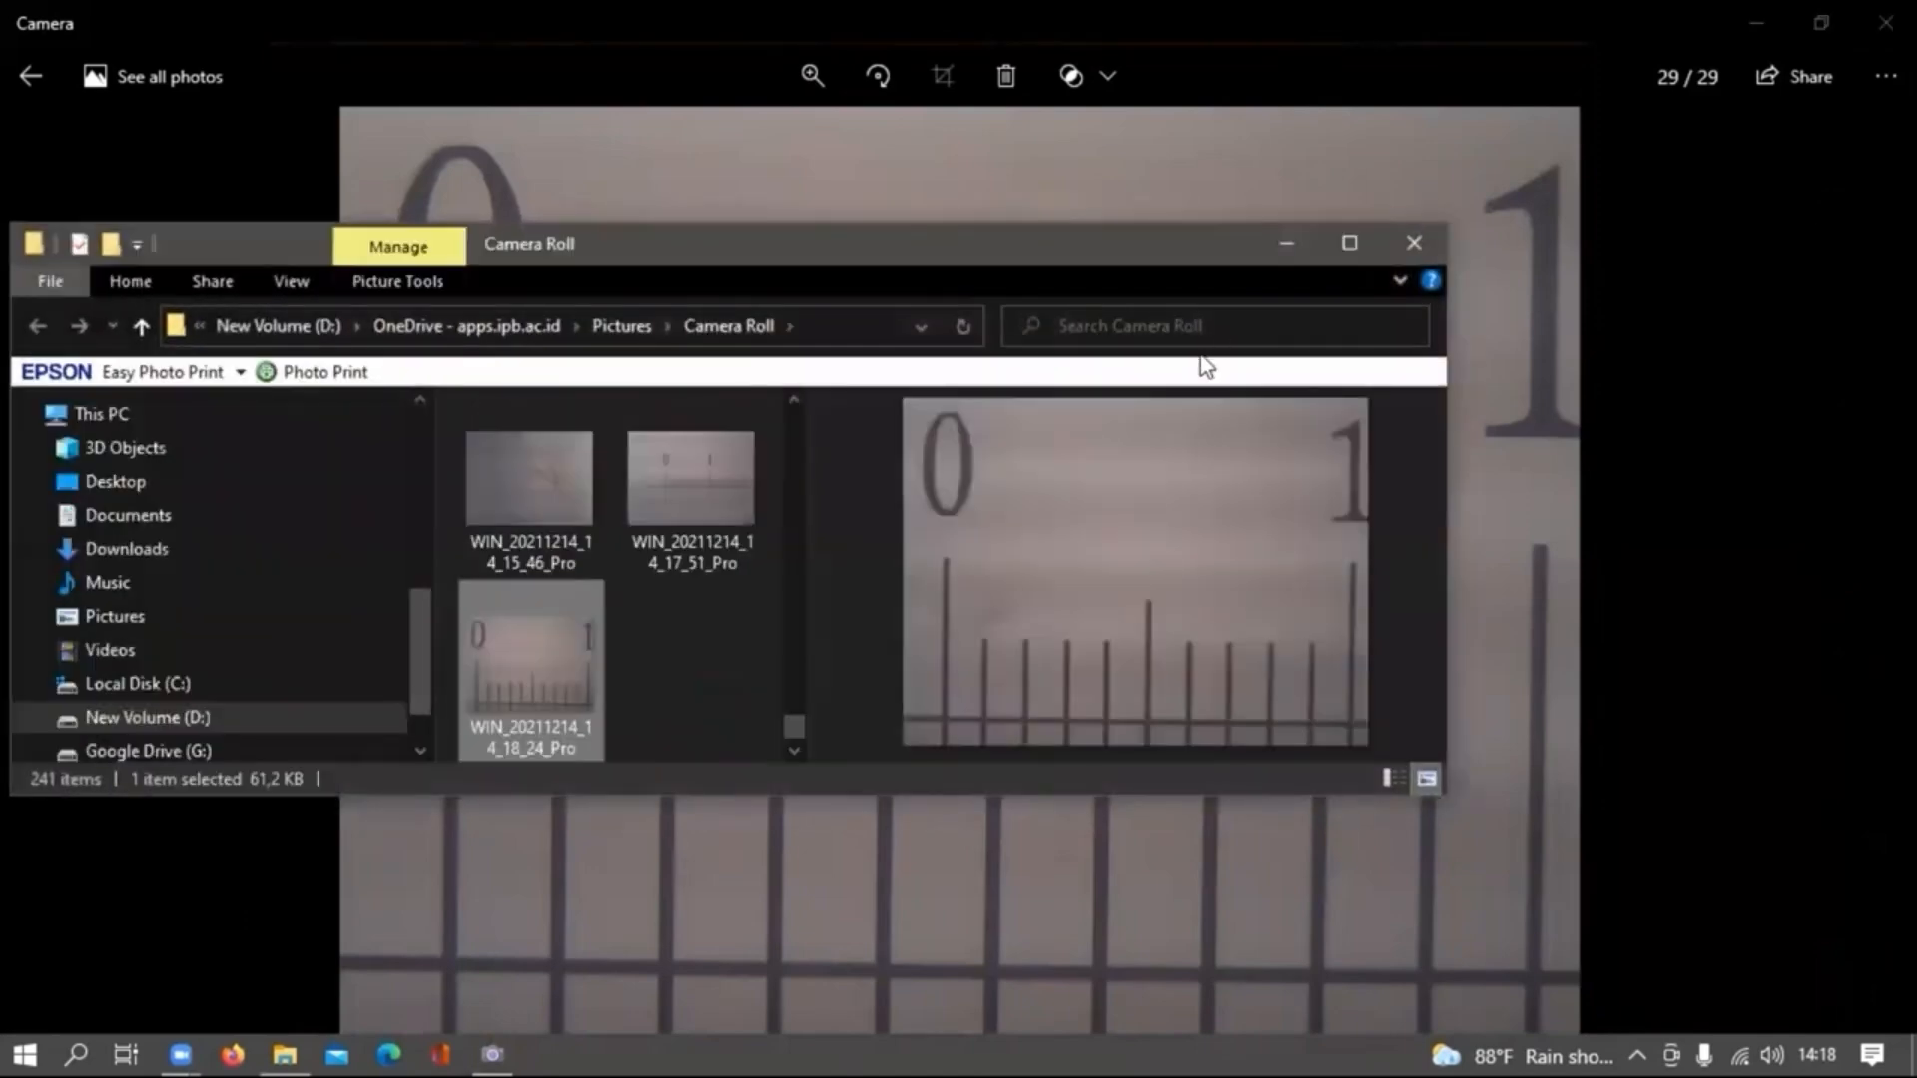
Browse back through the earlier microscope photos in the Camera Roll folder.
{"action": "left_click", "coordinate": [532, 482]}
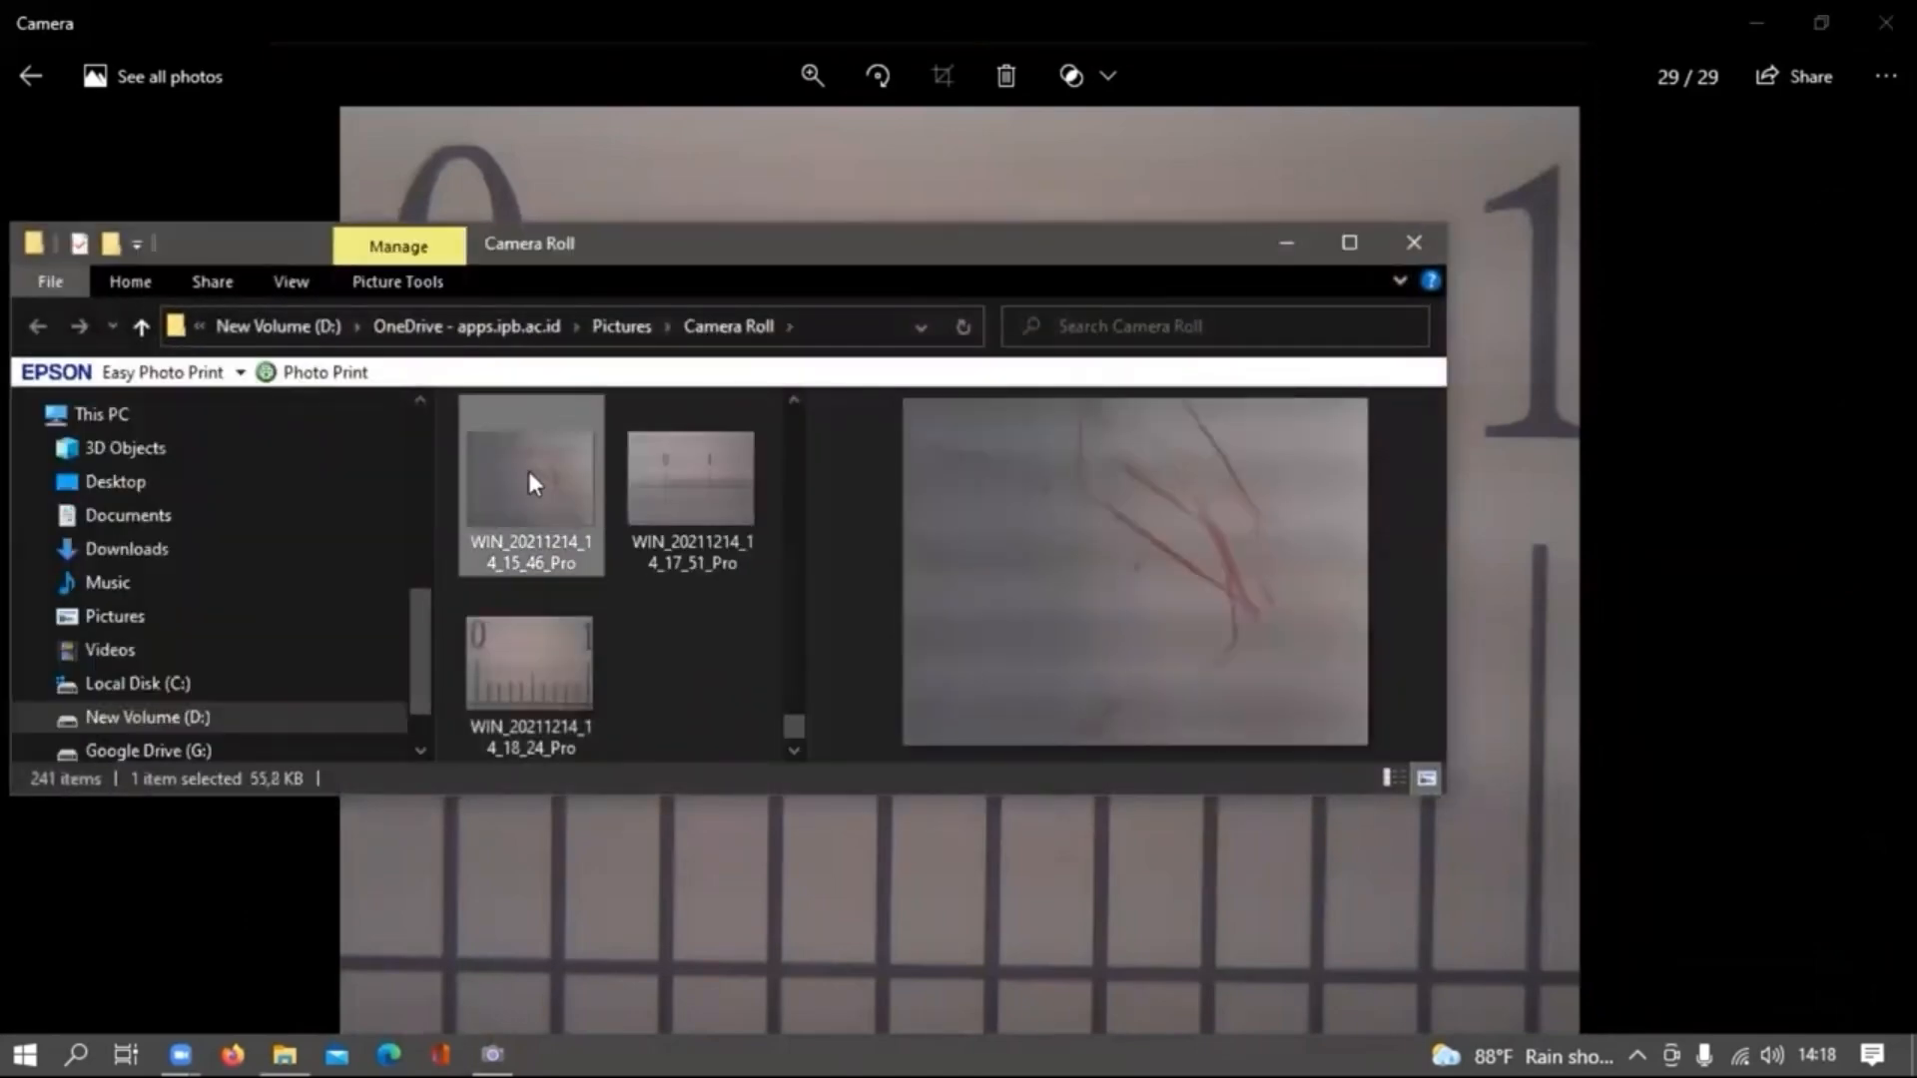
{"action": "key", "text": "Up"}
{"action": "key", "text": "Up"}
{"action": "key", "text": "Up"}
{"action": "key", "text": "Up"}
{"action": "key", "text": "Up"}
{"action": "key", "text": "Up"}
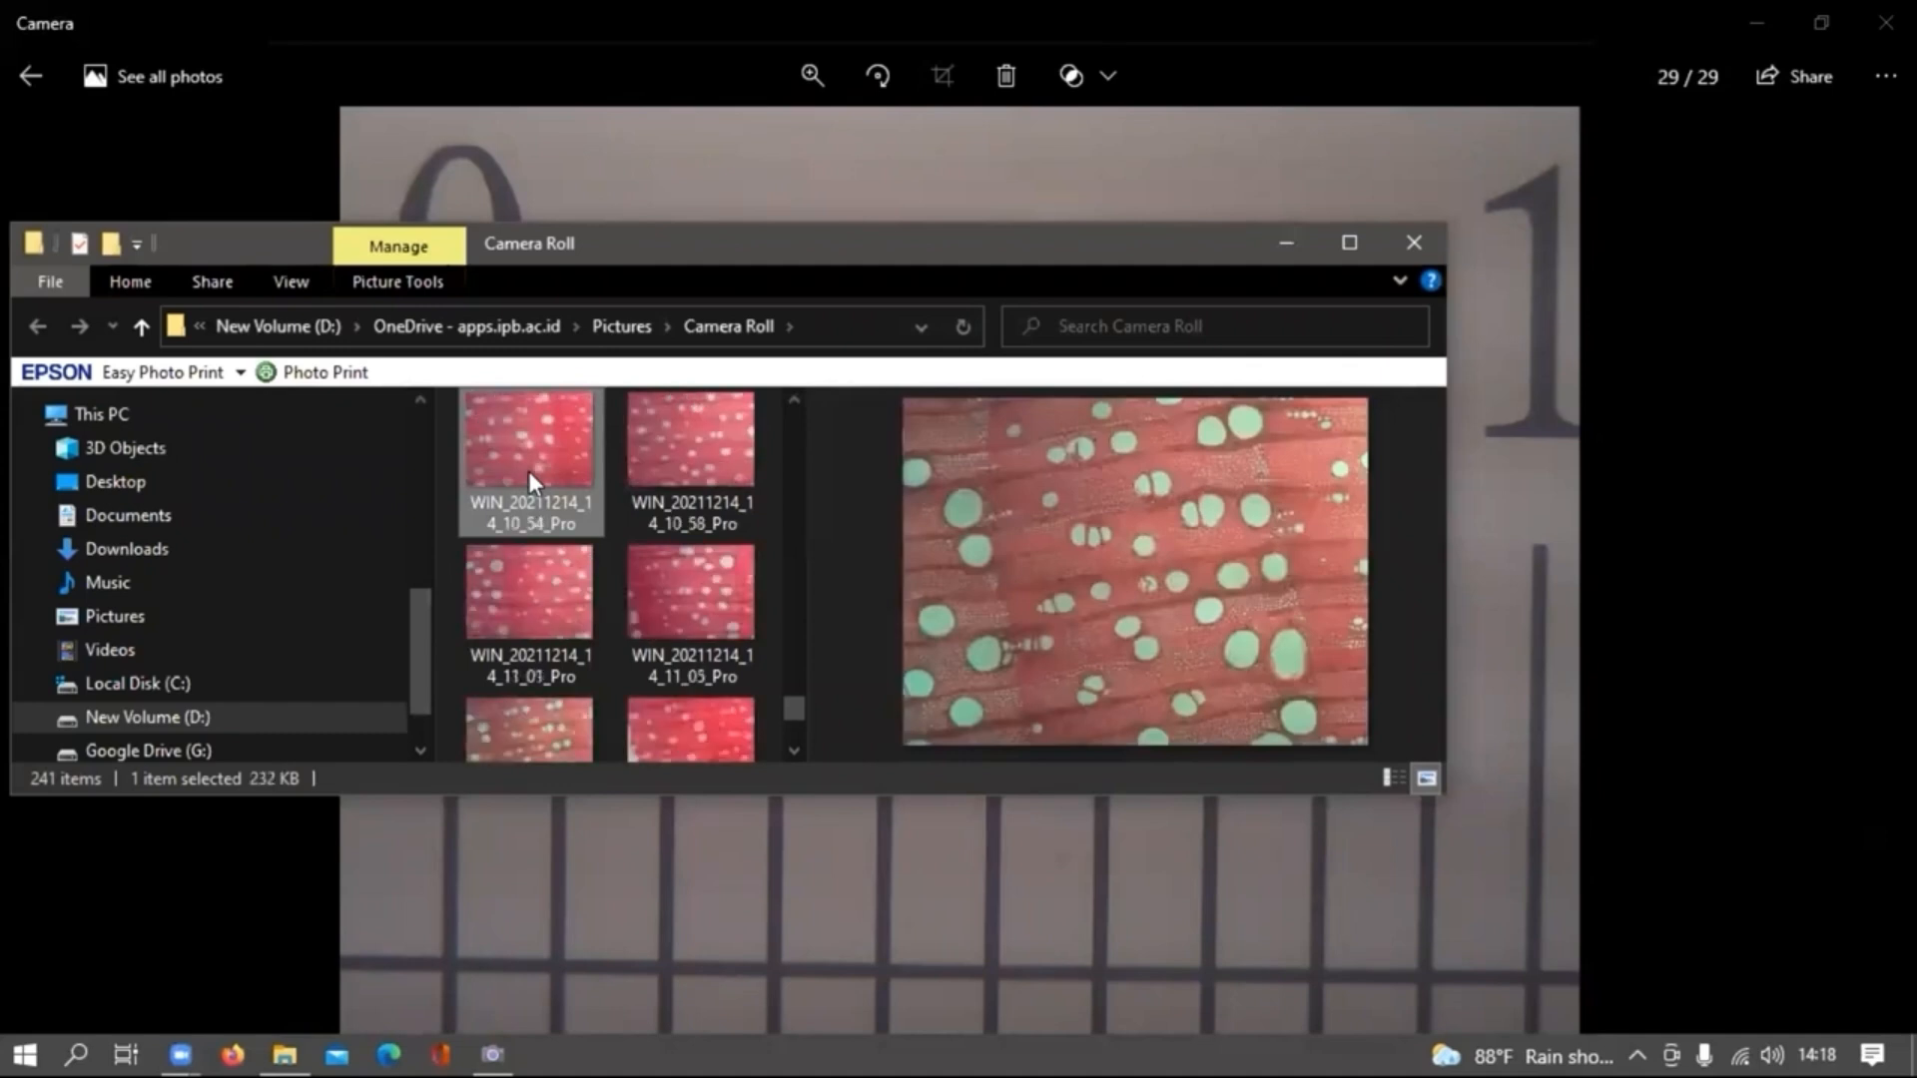
{"action": "key", "text": "Up"}
{"action": "key", "text": "Up"}
{"action": "key", "text": "Up"}
{"action": "key", "text": "Up"}
{"action": "key", "text": "Up"}
{"action": "key", "text": "Up"}
{"action": "key", "text": "Up"}
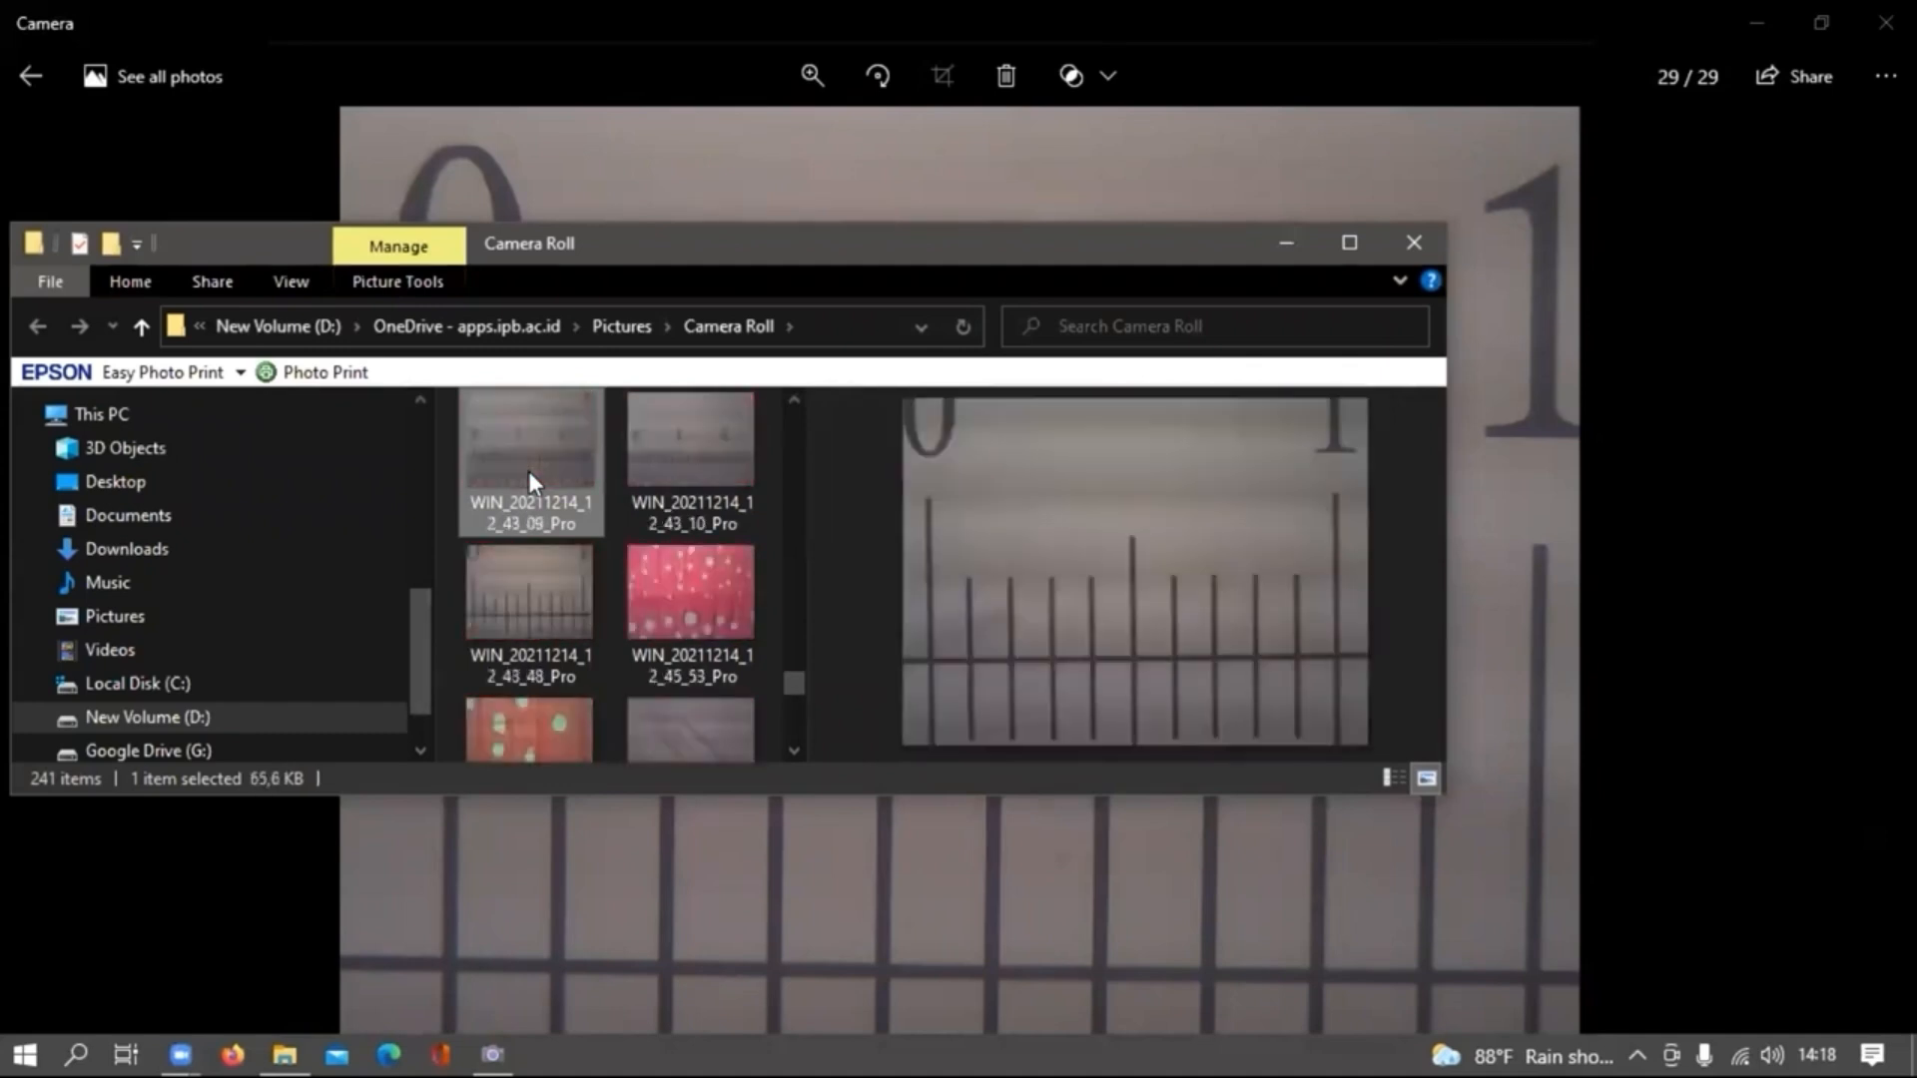
{"action": "key", "text": "Up"}
{"action": "key", "text": "Up"}
{"action": "key", "text": "Up"}
{"action": "key", "text": "Up"}
{"action": "key", "text": "Up"}
{"action": "key", "text": "Up"}
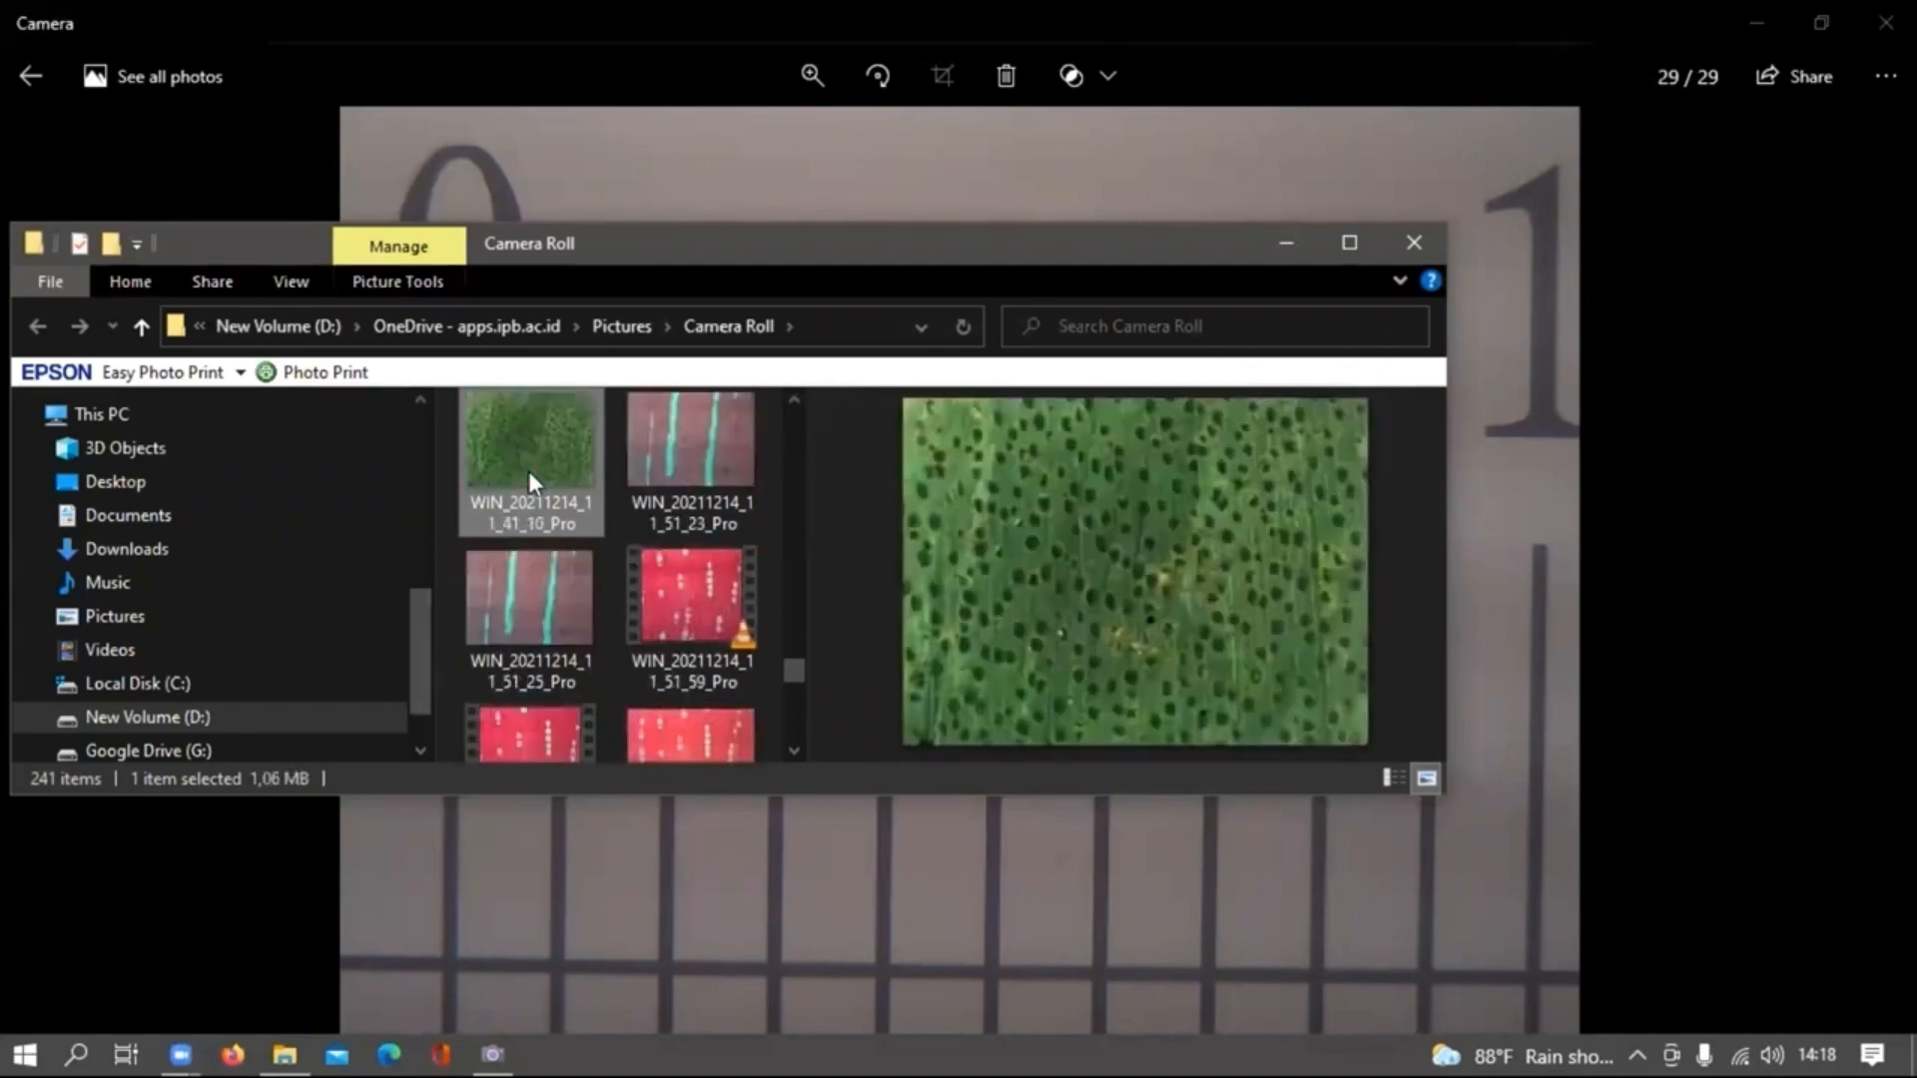
{"action": "key", "text": "Up"}
{"action": "key", "text": "Up"}
{"action": "key", "text": "Up"}
{"action": "key", "text": "Up"}
{"action": "key", "text": "Up"}
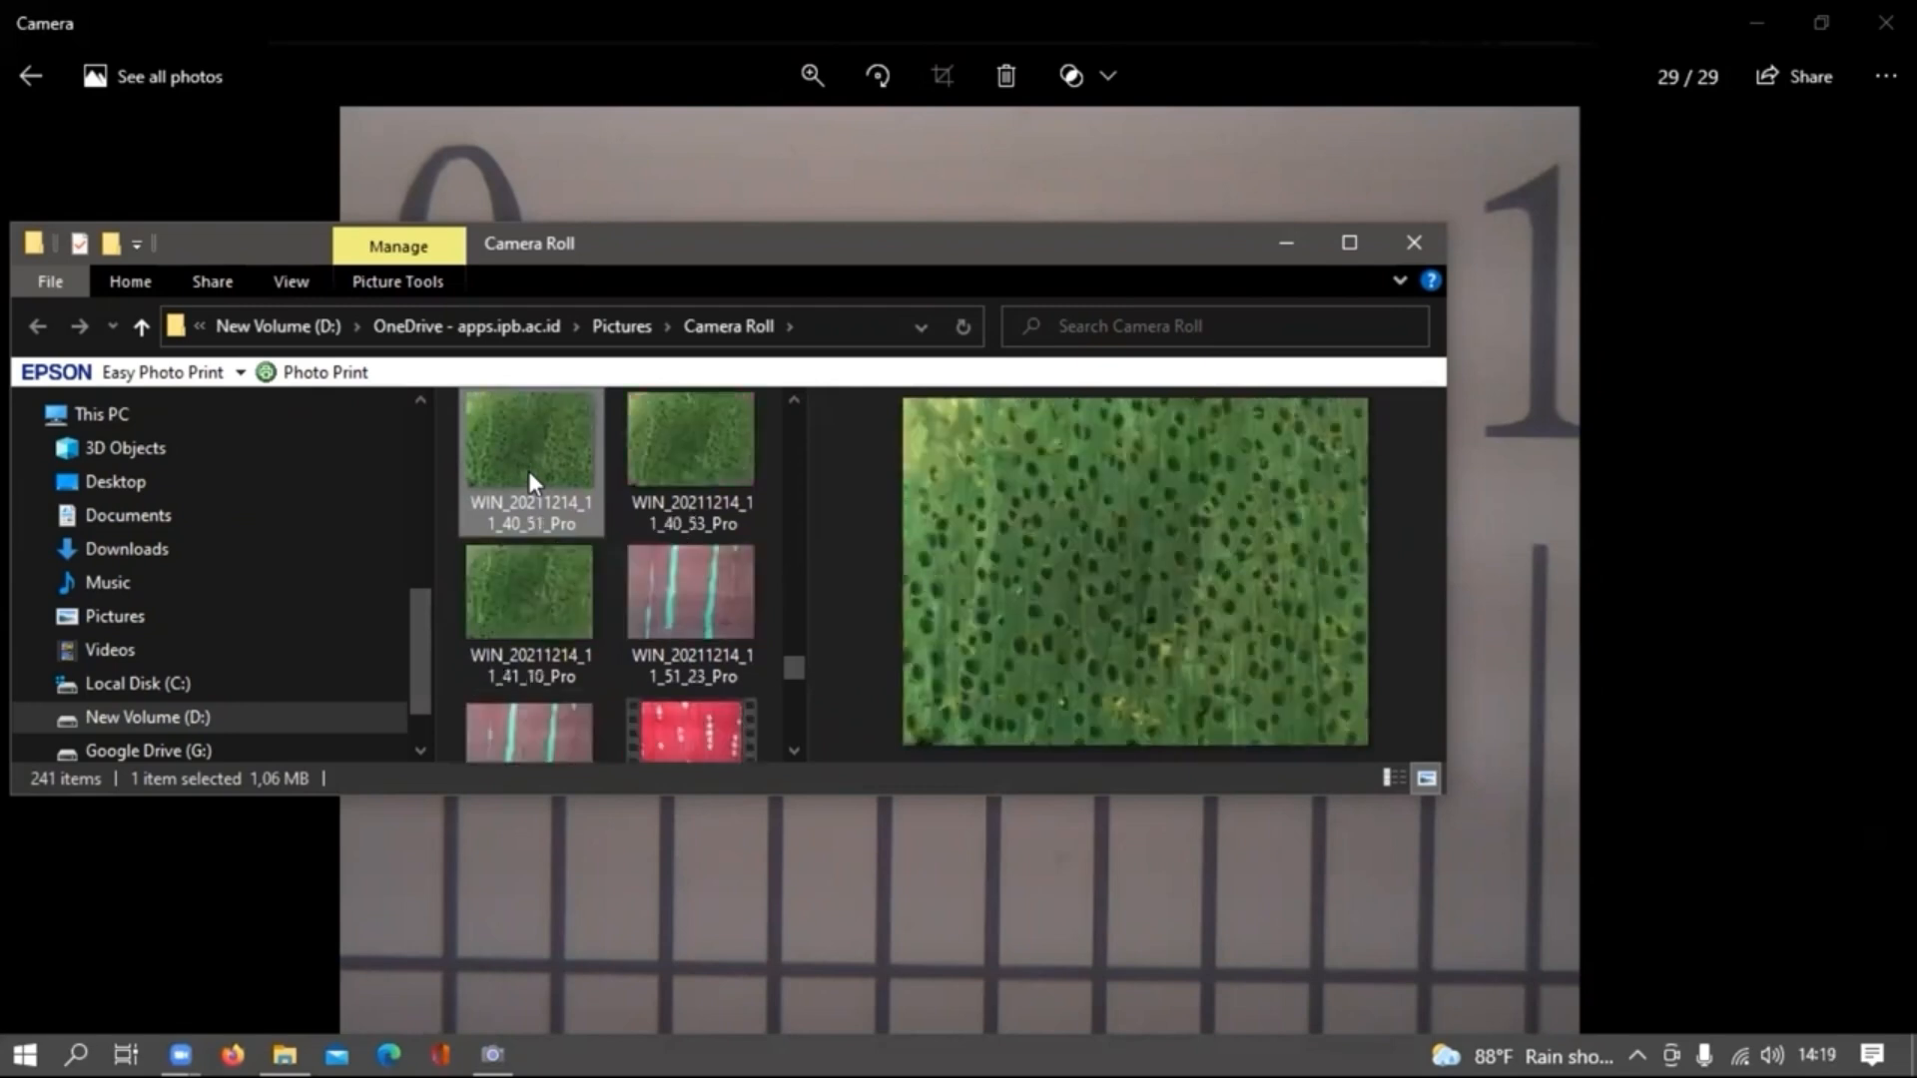
{"action": "key", "text": "Up"}
{"action": "key", "text": "Up"}
{"action": "key", "text": "Up"}
{"action": "key", "text": "Up"}
{"action": "key", "text": "Up"}
{"action": "key", "text": "Up"}
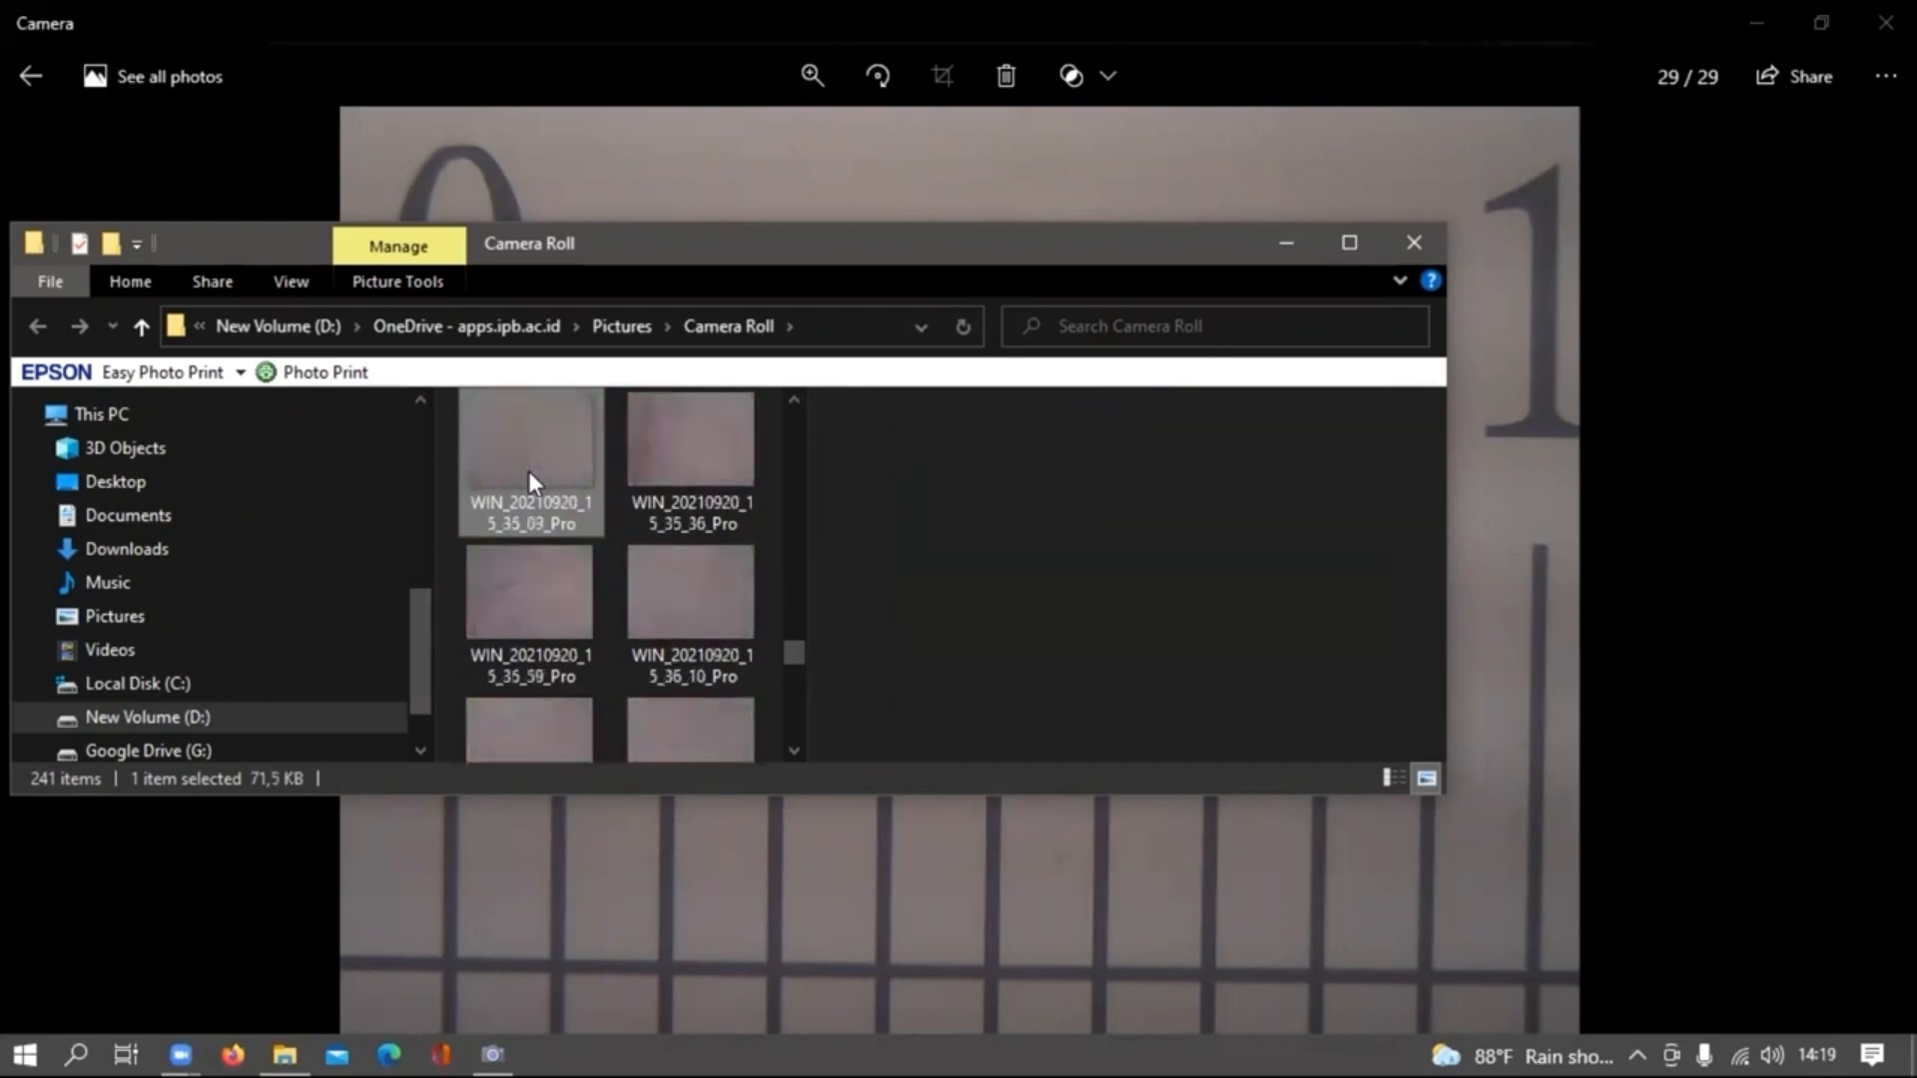
{"action": "key", "text": "Up"}
{"action": "key", "text": "Up"}
{"action": "key", "text": "Up"}
{"action": "key", "text": "Up"}
{"action": "key", "text": "Up"}
{"action": "key", "text": "Up"}
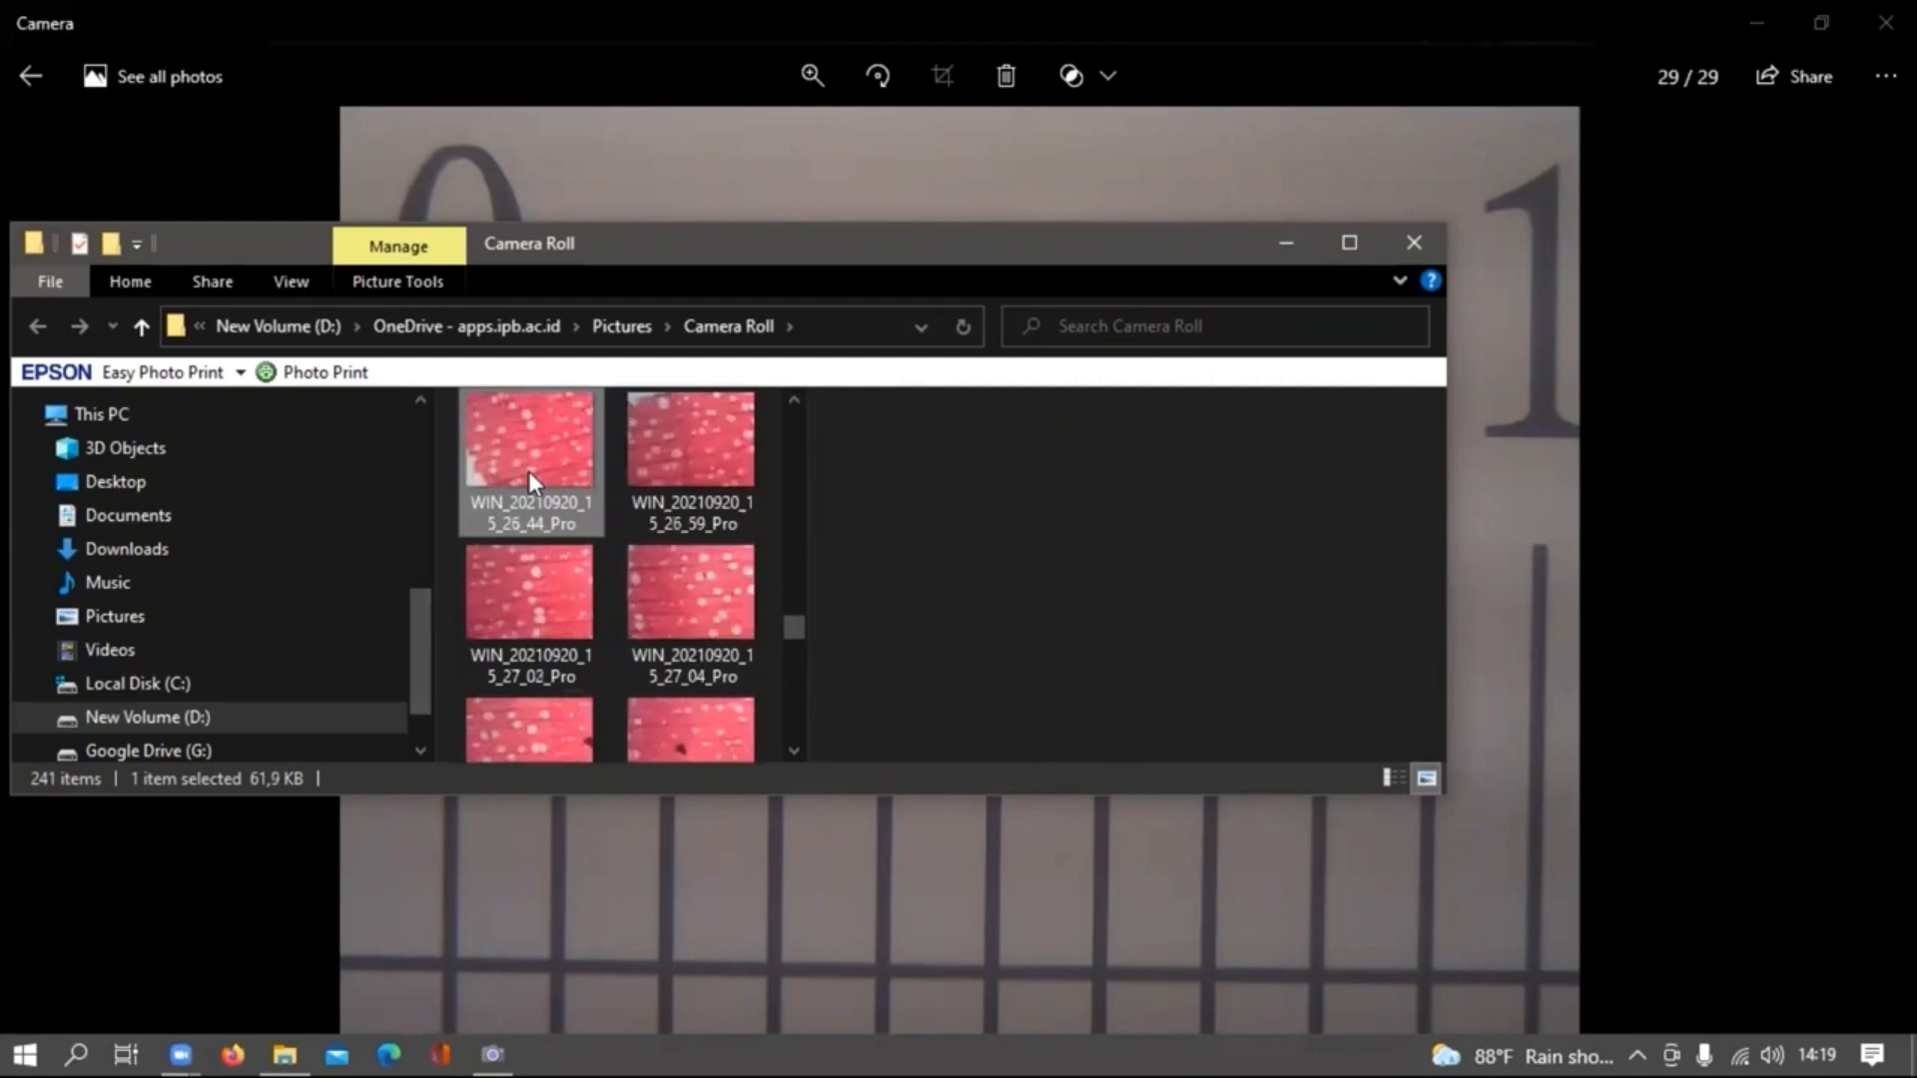
{"action": "key", "text": "Up"}
{"action": "key", "text": "Up"}
{"action": "key", "text": "Up"}
{"action": "key", "text": "Up"}
{"action": "key", "text": "Up"}
{"action": "key", "text": "Up"}
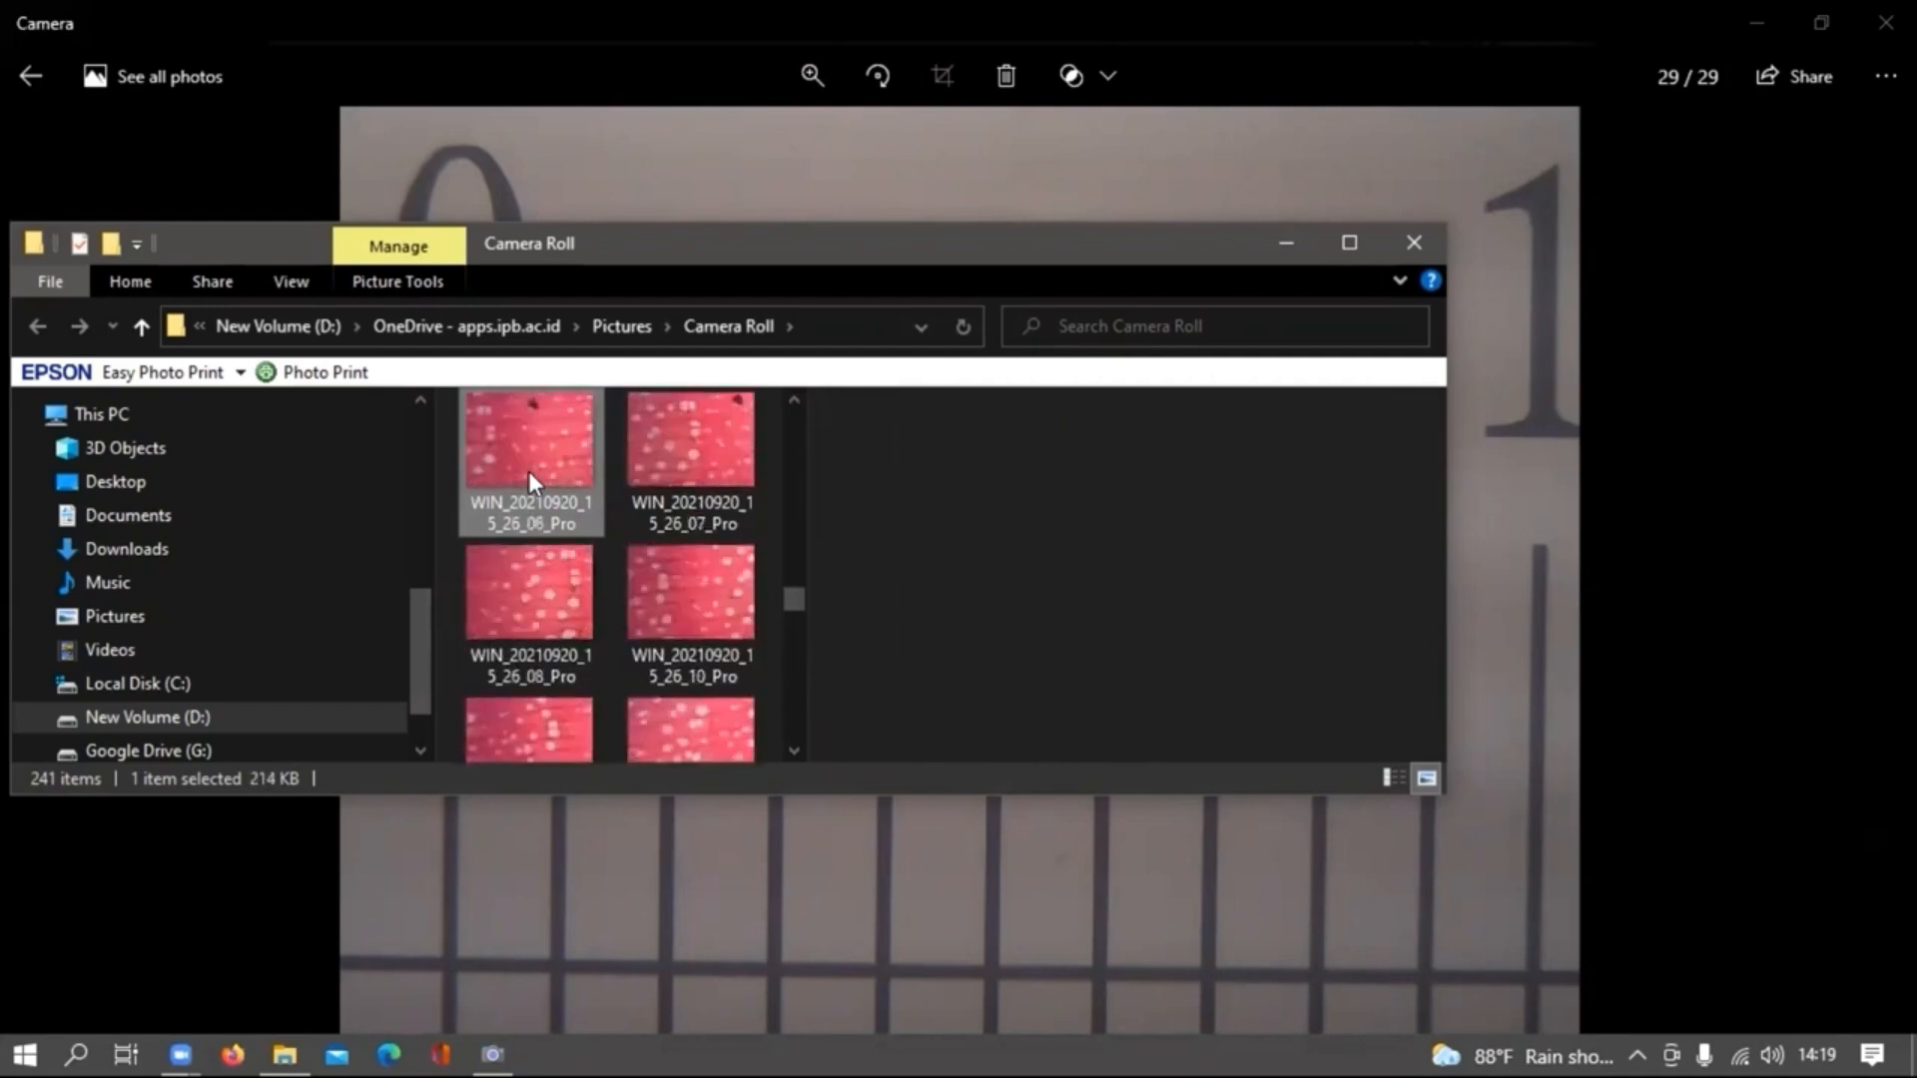
{"action": "left_click", "coordinate": [1350, 245]}
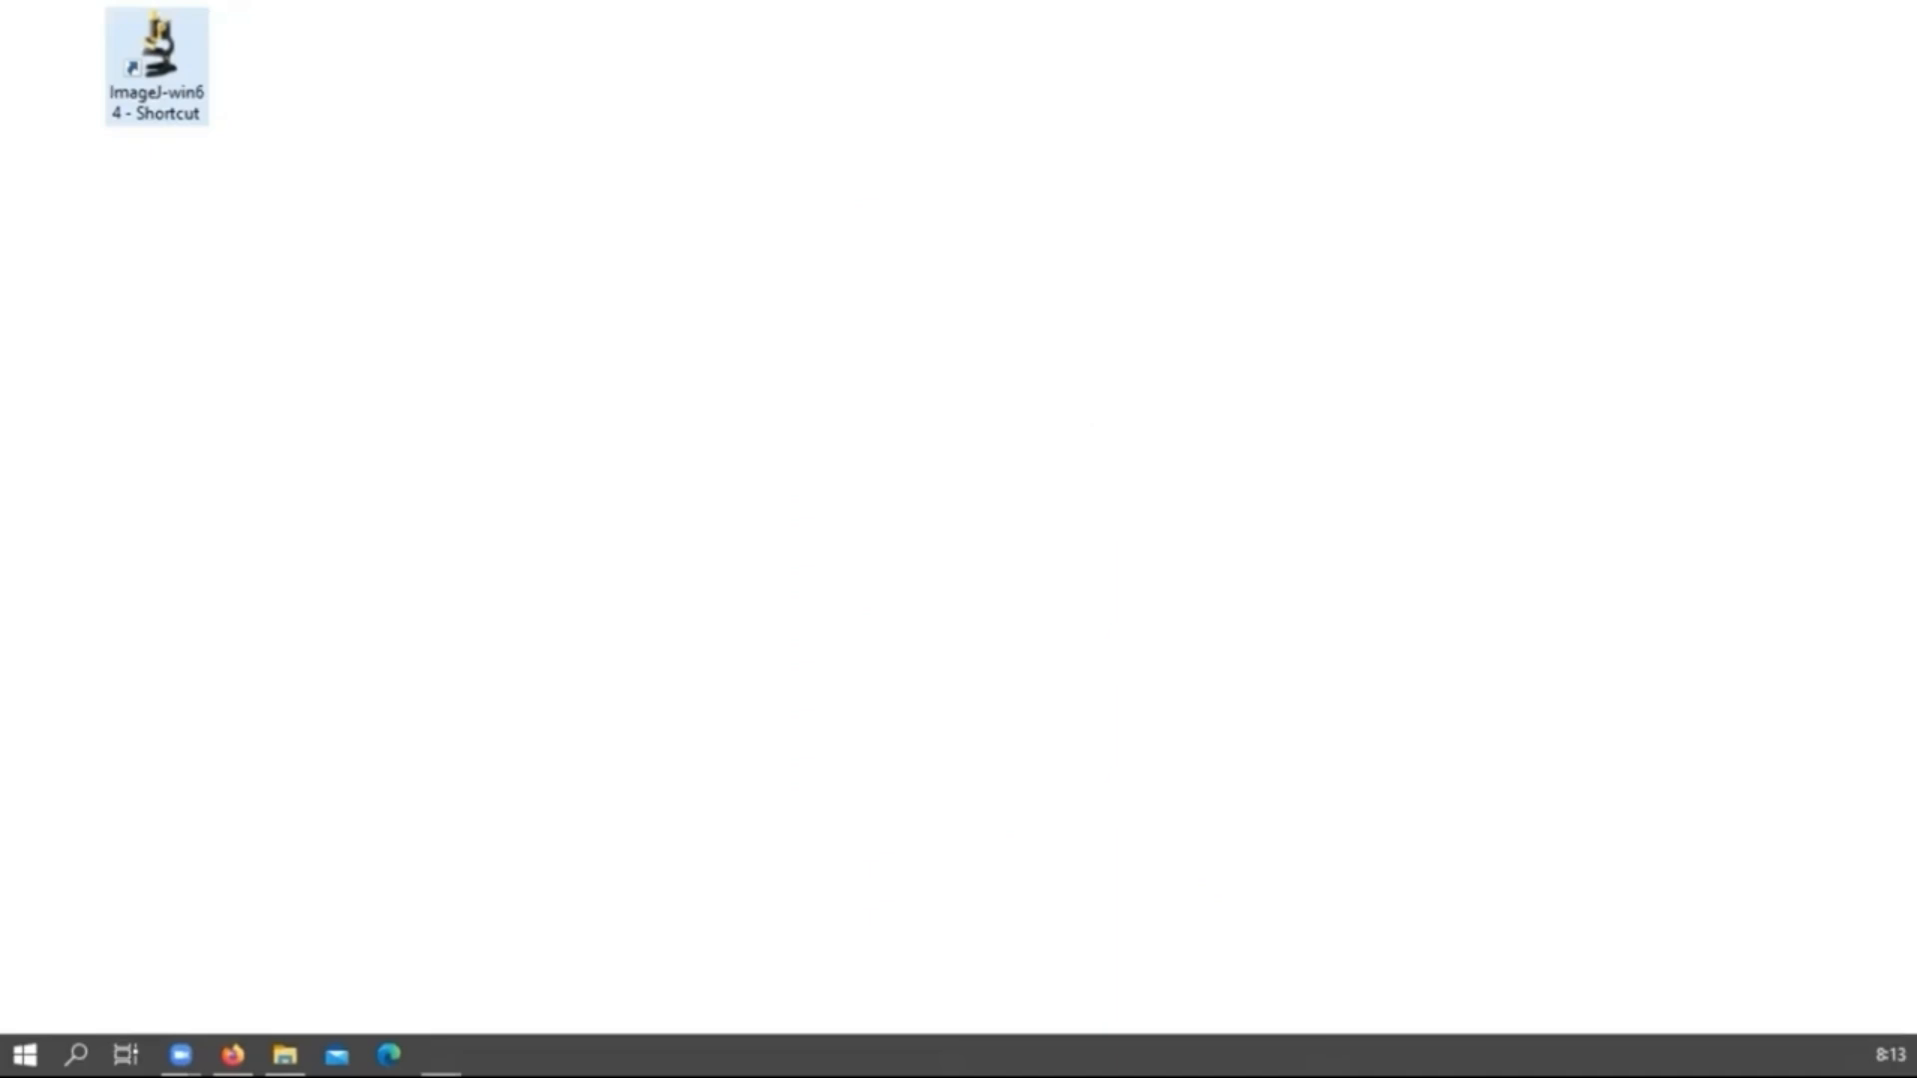
Switch to ImageJ and open the 4x calibration image from the kalibrasi folder in it.
{"action": "left_click_drag", "start_coordinate": [1639, 629], "coordinate": [620, 160]}
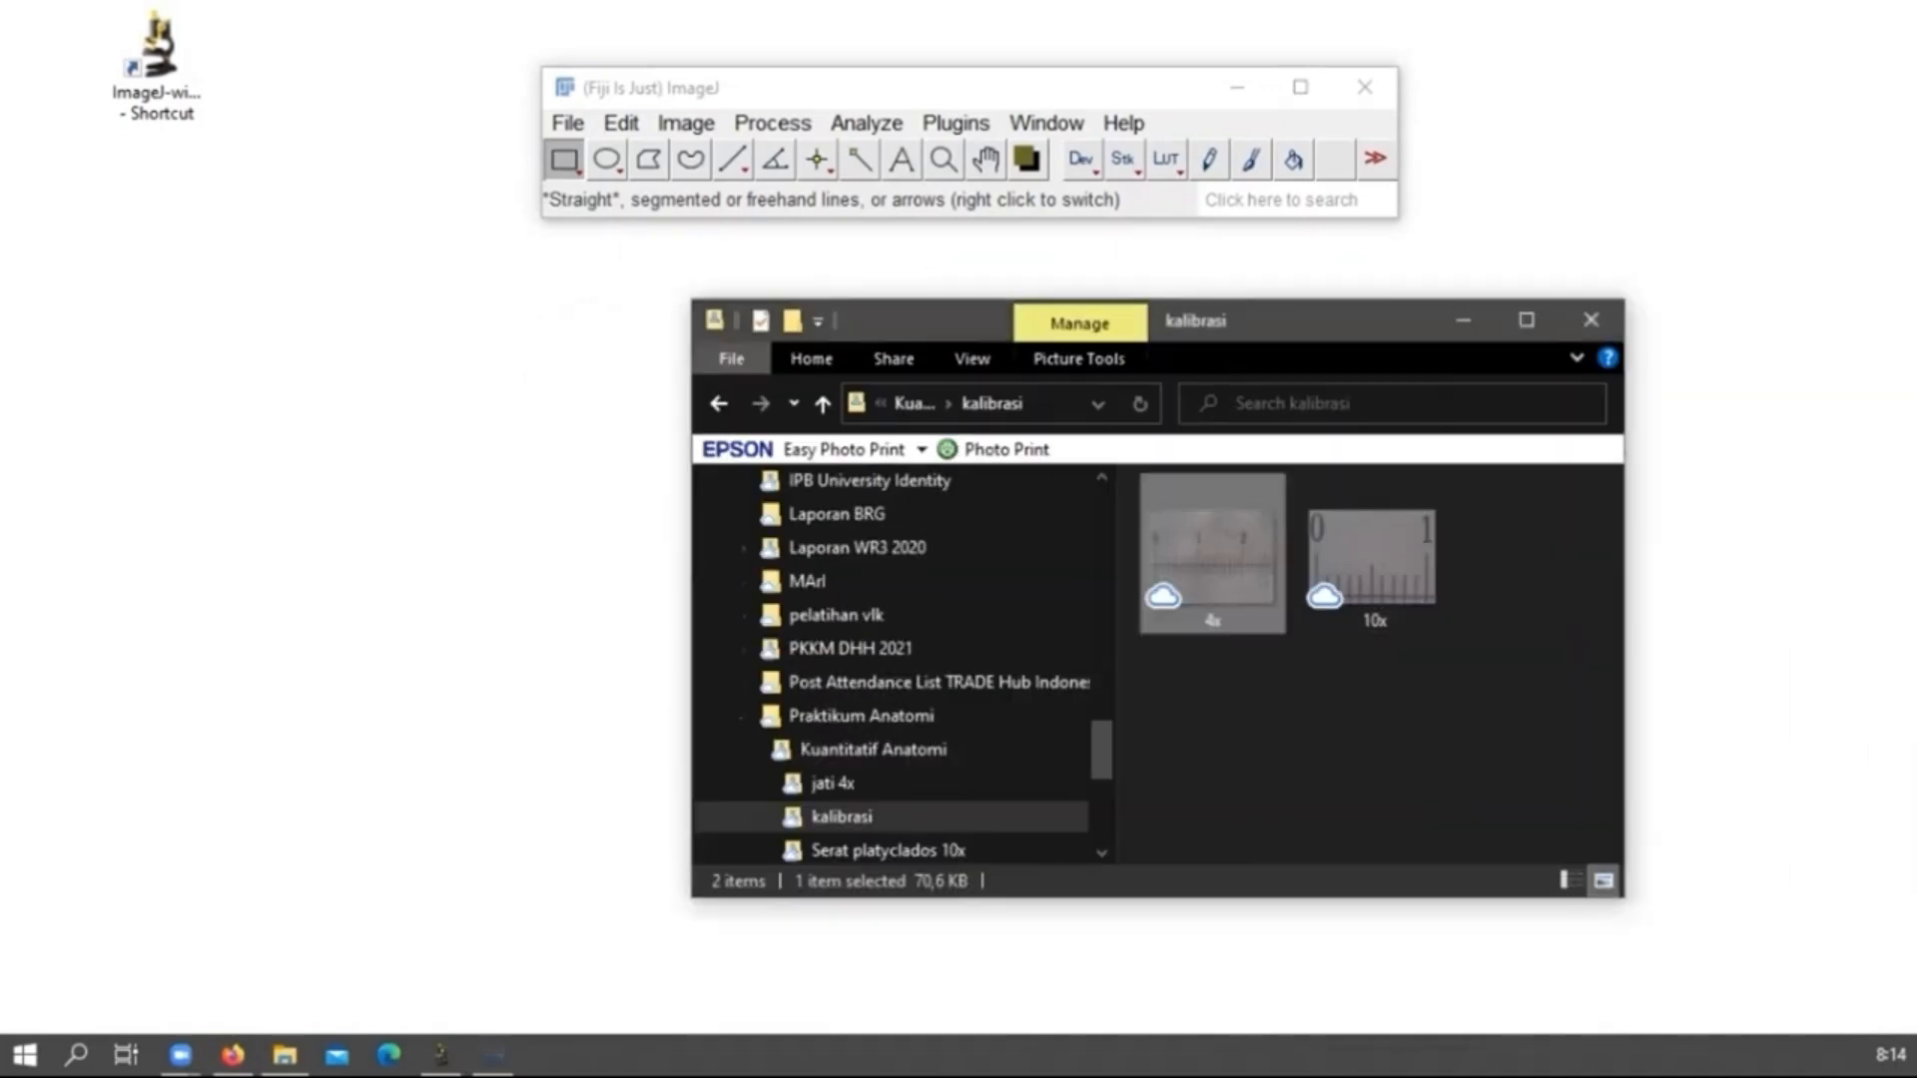
{"action": "left_click_drag", "start_coordinate": [928, 320], "coordinate": [1072, 303]}
{"action": "left_click_drag", "start_coordinate": [1348, 544], "coordinate": [721, 139]}
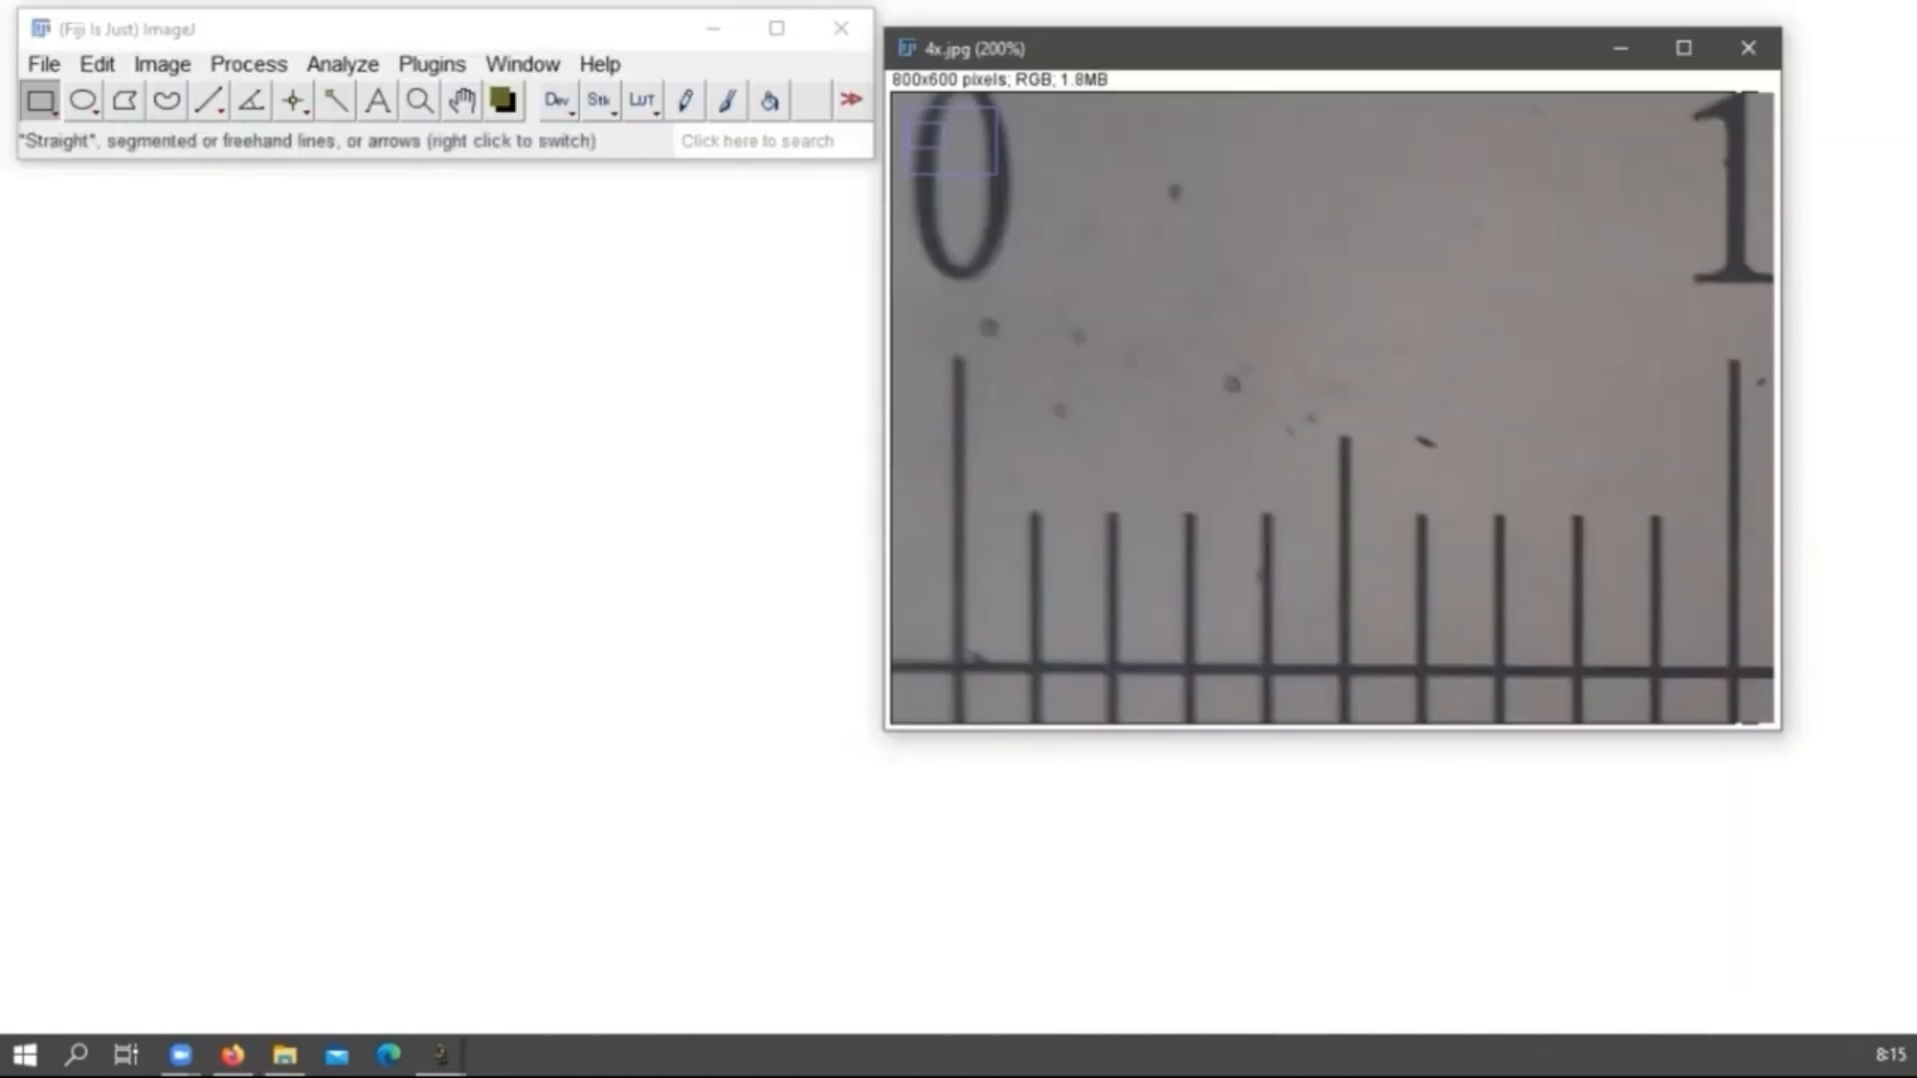
Draw a straight line about 276 pixels long from the 0 mark to the 1 mark on the scale and measure it.
{"action": "left_click", "coordinate": [208, 100]}
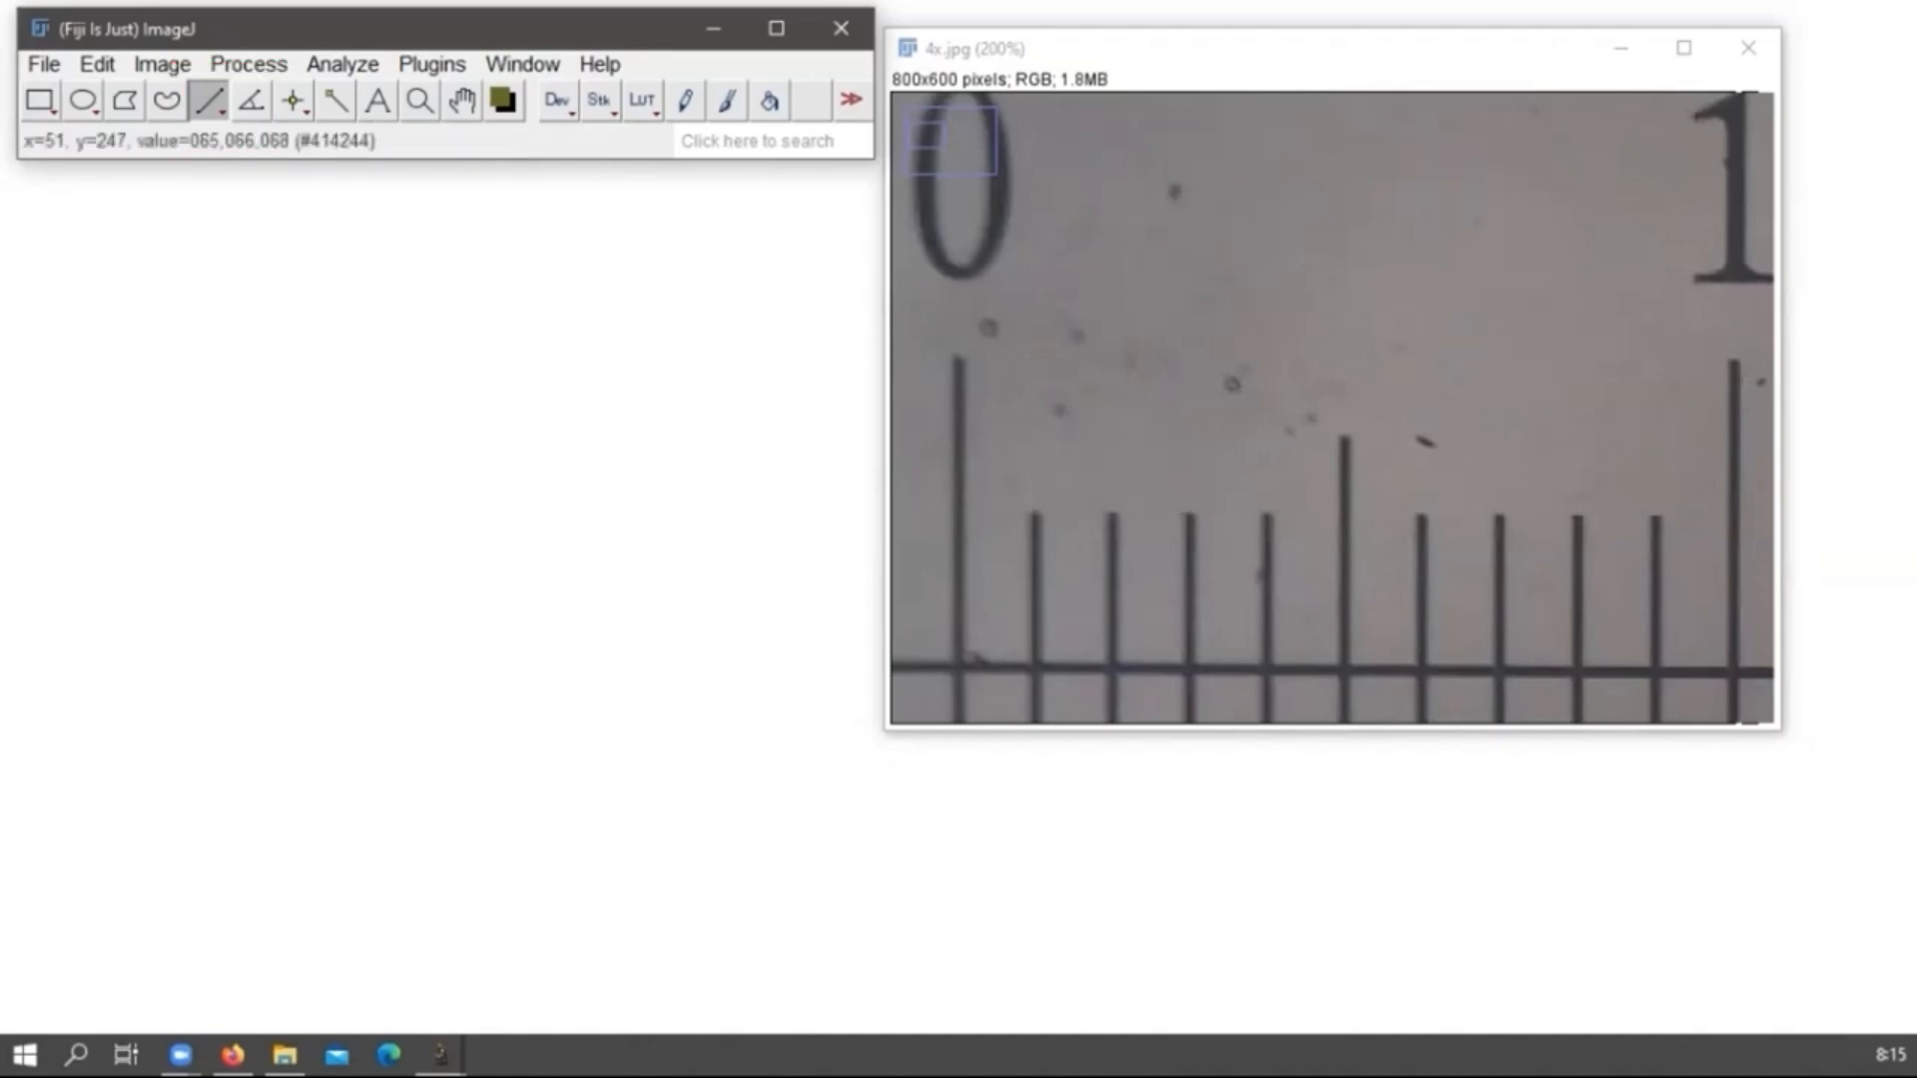
{"action": "mouse_move", "coordinate": [958, 373]}
{"action": "left_mouse_down"}
{"action": "mouse_move", "coordinate": [1519, 360]}
{"action": "mouse_move", "coordinate": [1656, 405]}
{"action": "mouse_move", "coordinate": [1719, 373]}
{"action": "mouse_move", "coordinate": [1660, 428]}
{"action": "mouse_move", "coordinate": [1660, 483]}
{"action": "mouse_move", "coordinate": [1724, 489]}
{"action": "mouse_move", "coordinate": [1733, 374]}
{"action": "left_mouse_up"}
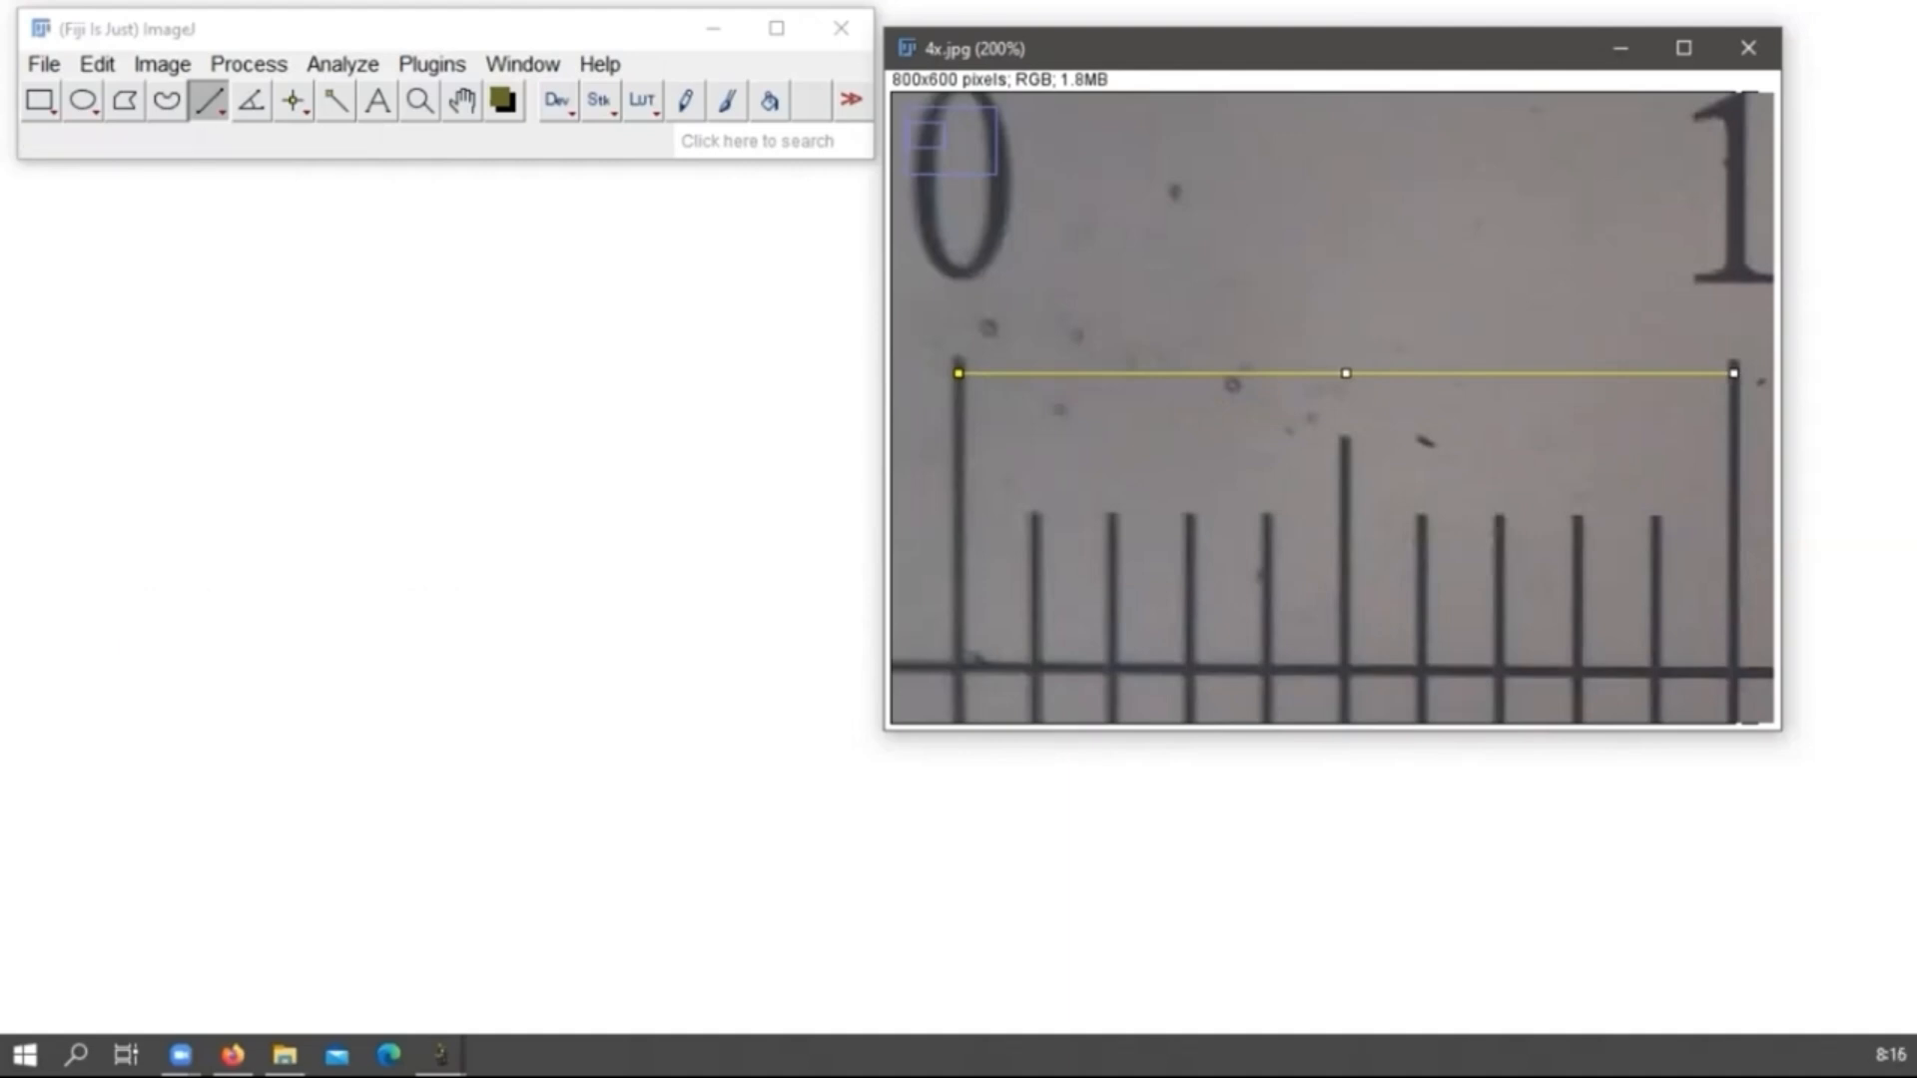
{"action": "left_click", "coordinate": [343, 64]}
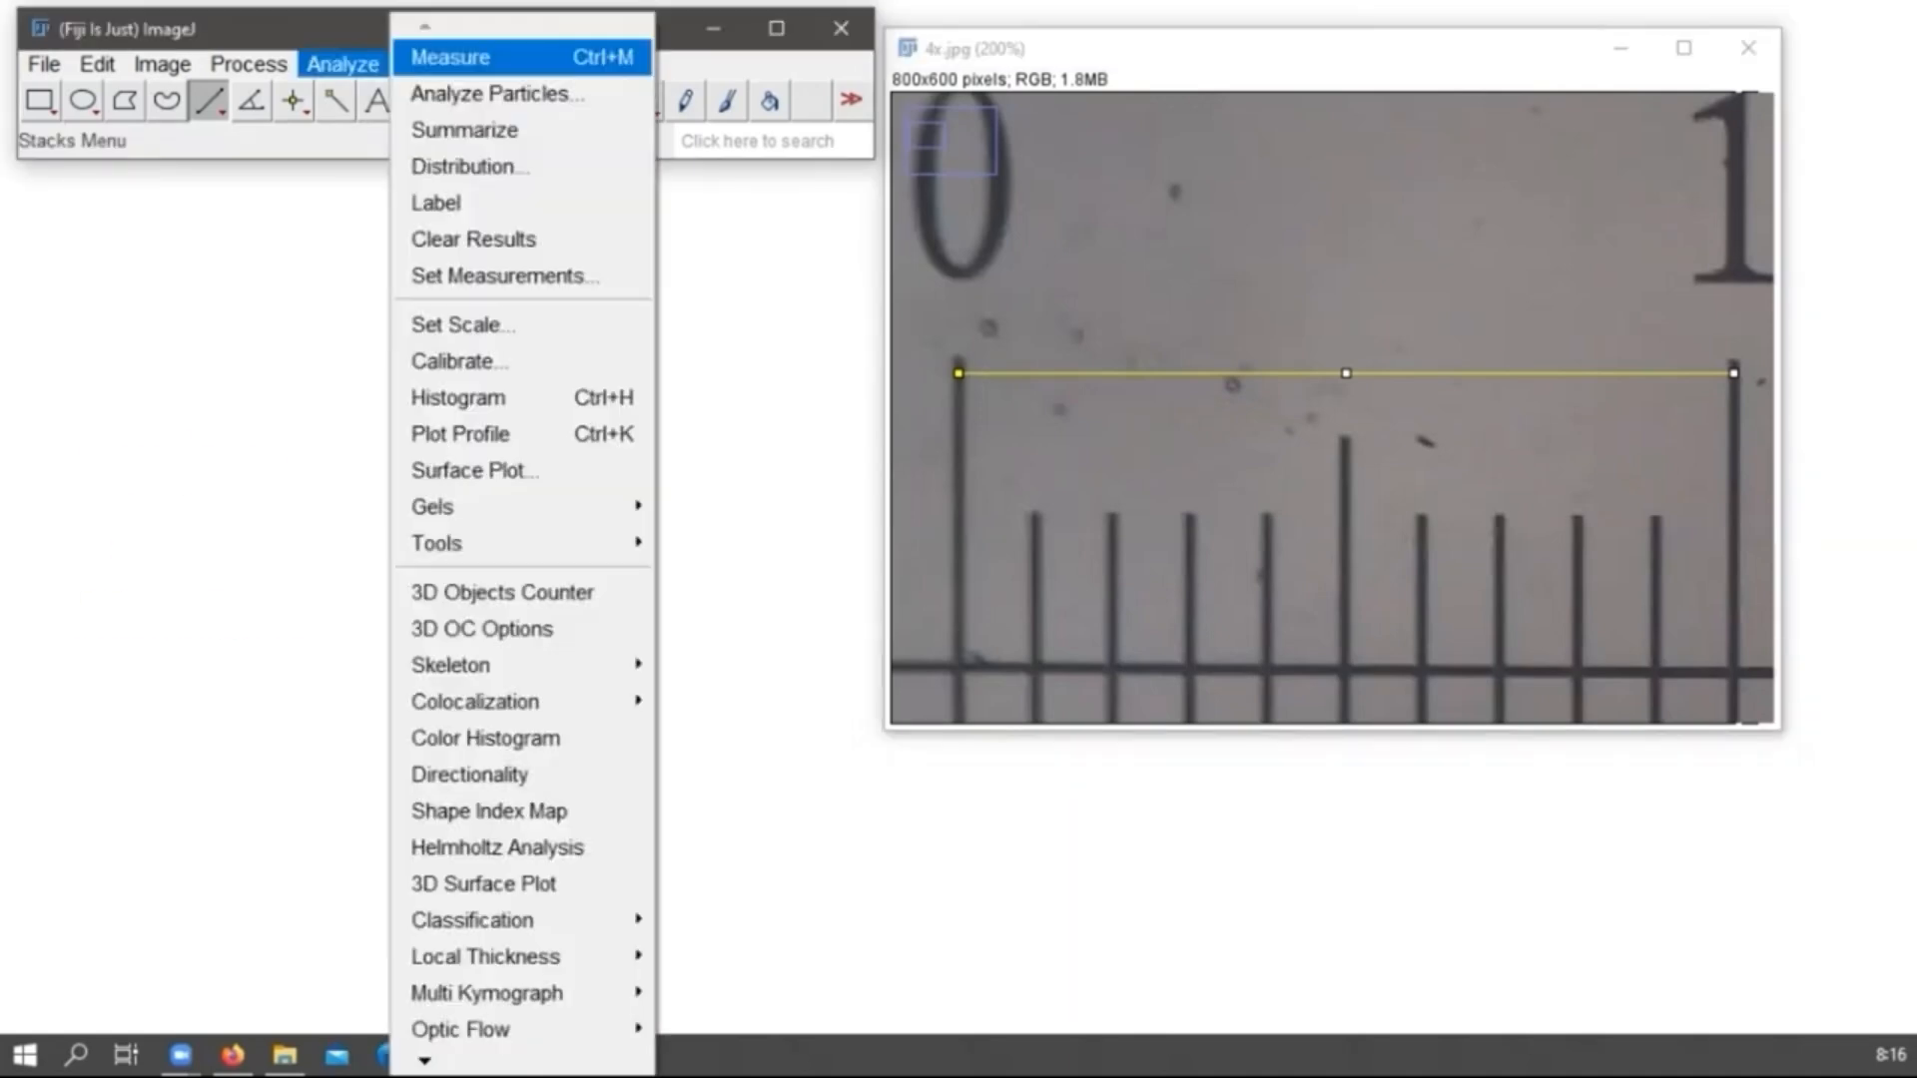
{"action": "left_click", "coordinate": [439, 55]}
Set the image scale to a known distance of 1000 with mikron as the unit of length, and apply it globally.
{"action": "left_click", "coordinate": [248, 64]}
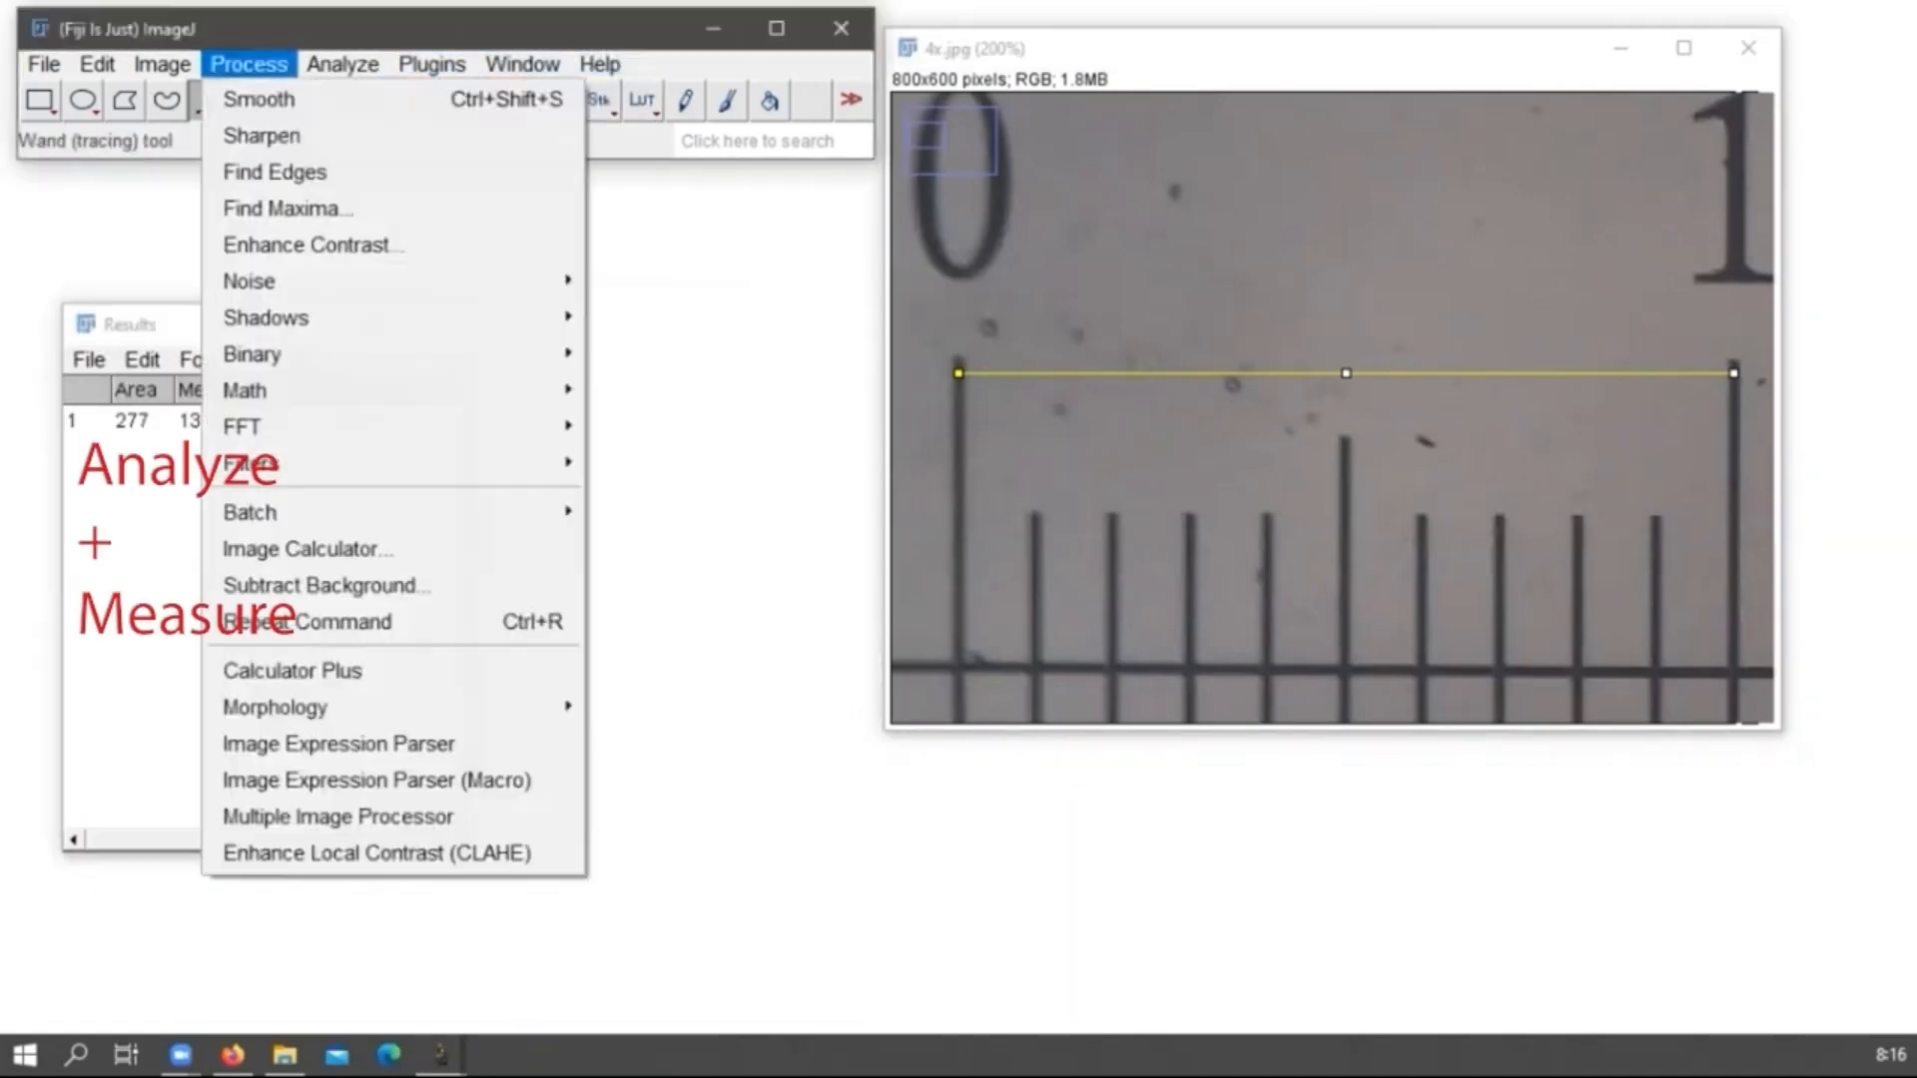
{"action": "mouse_move", "coordinate": [343, 64]}
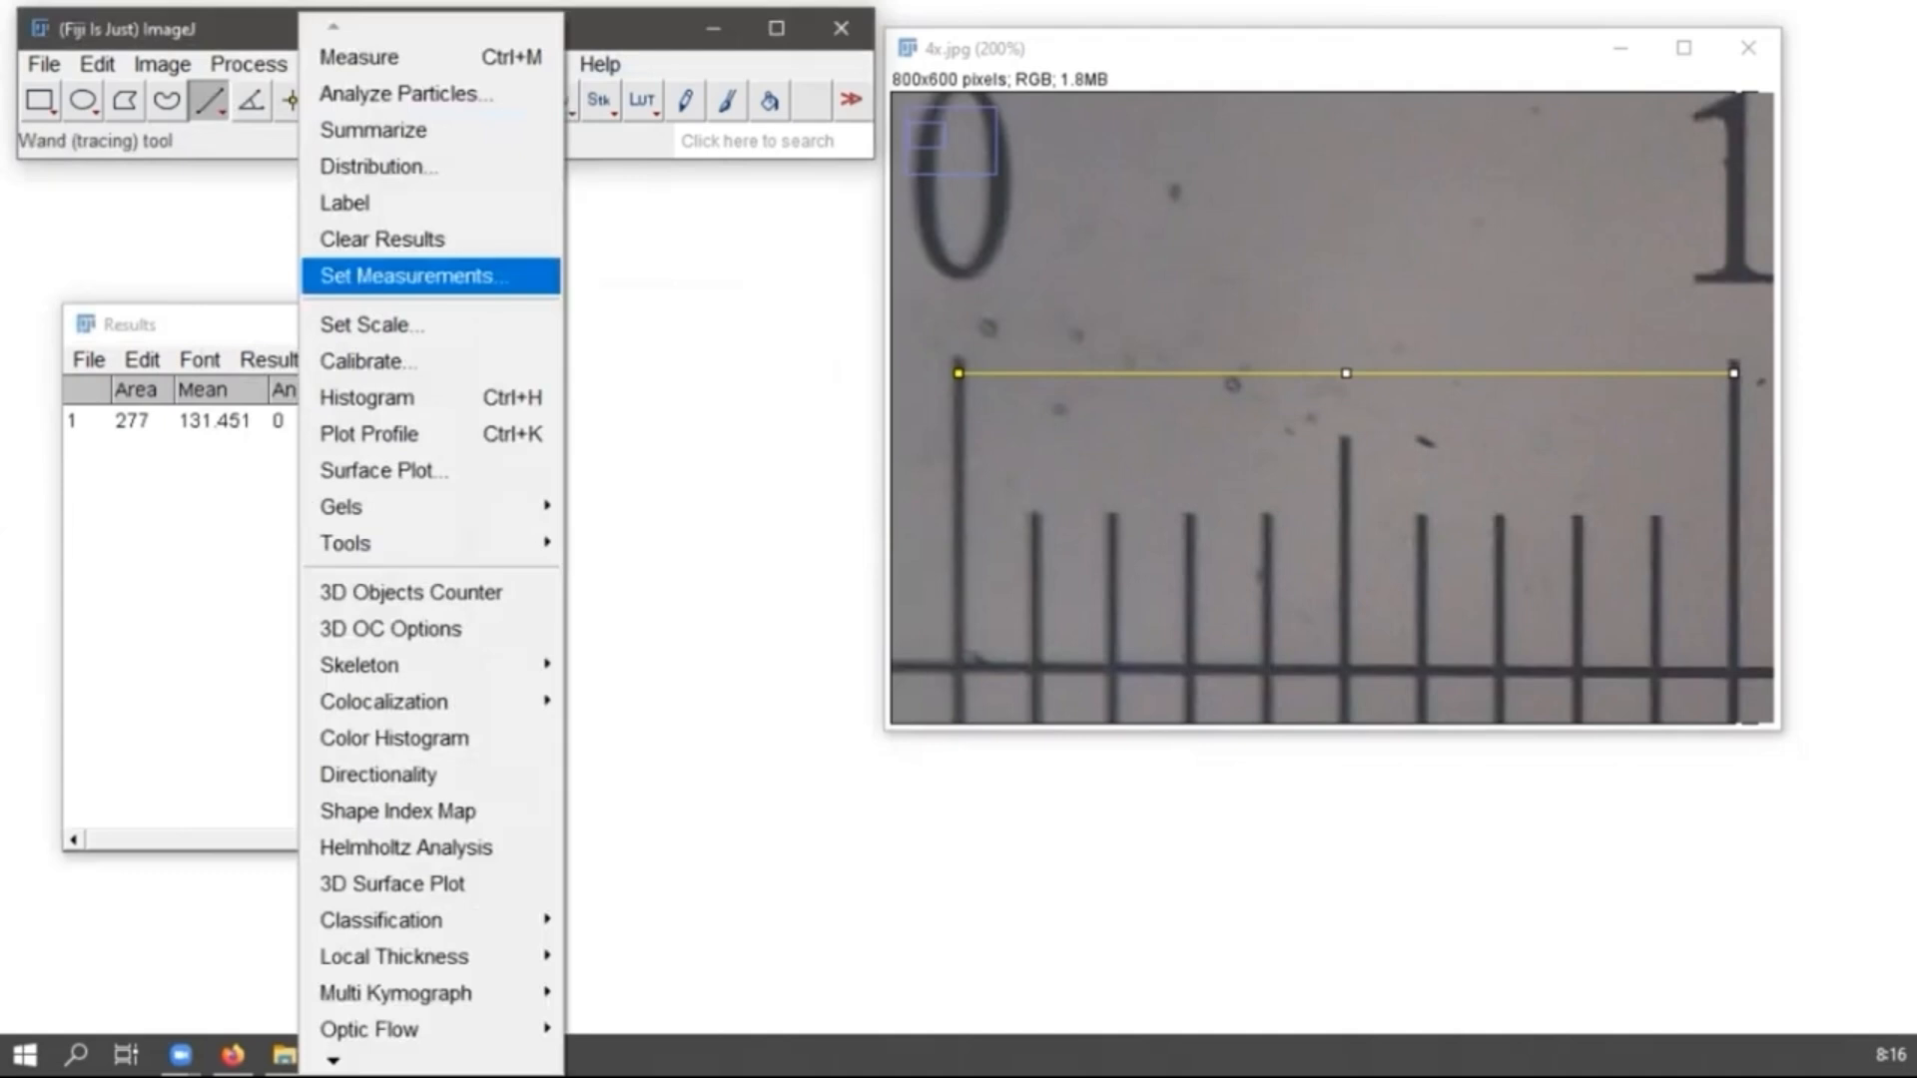
{"action": "left_click", "coordinate": [363, 324]}
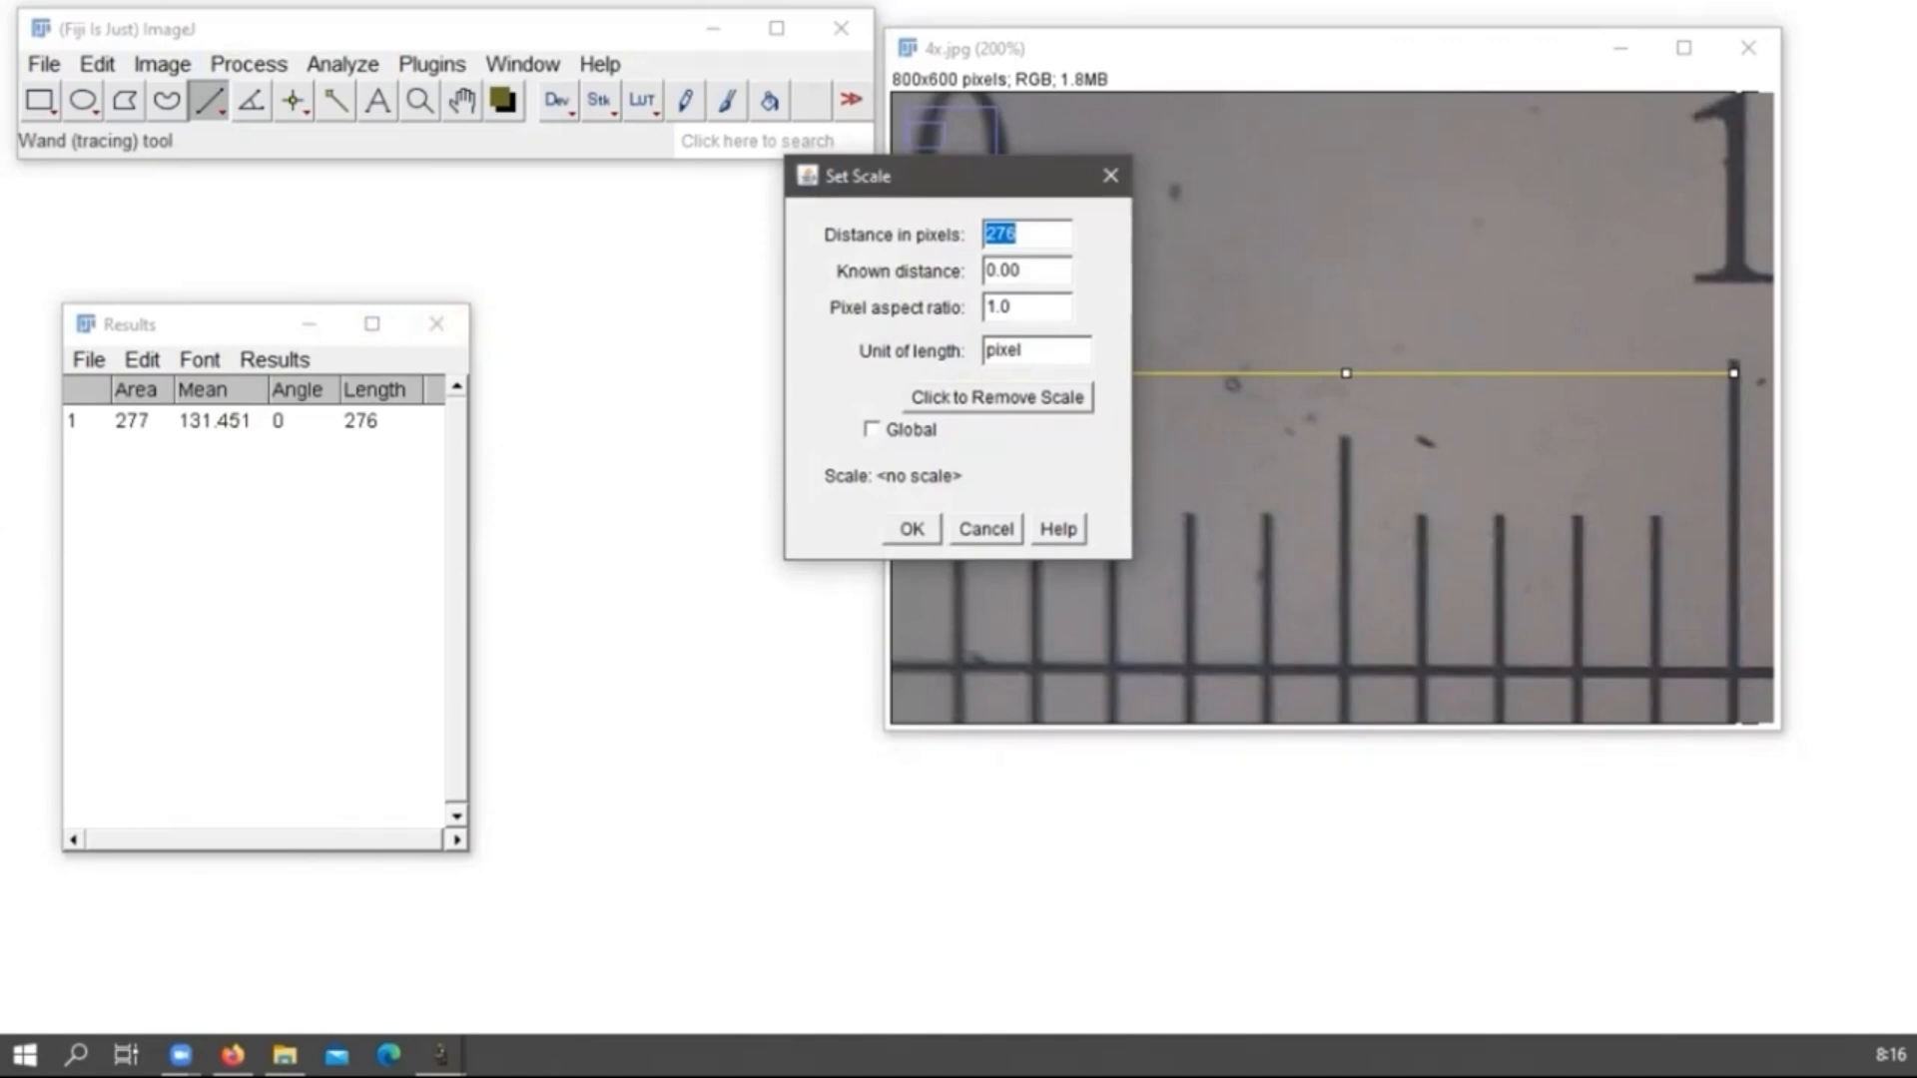
{"action": "key", "text": "Tab"}
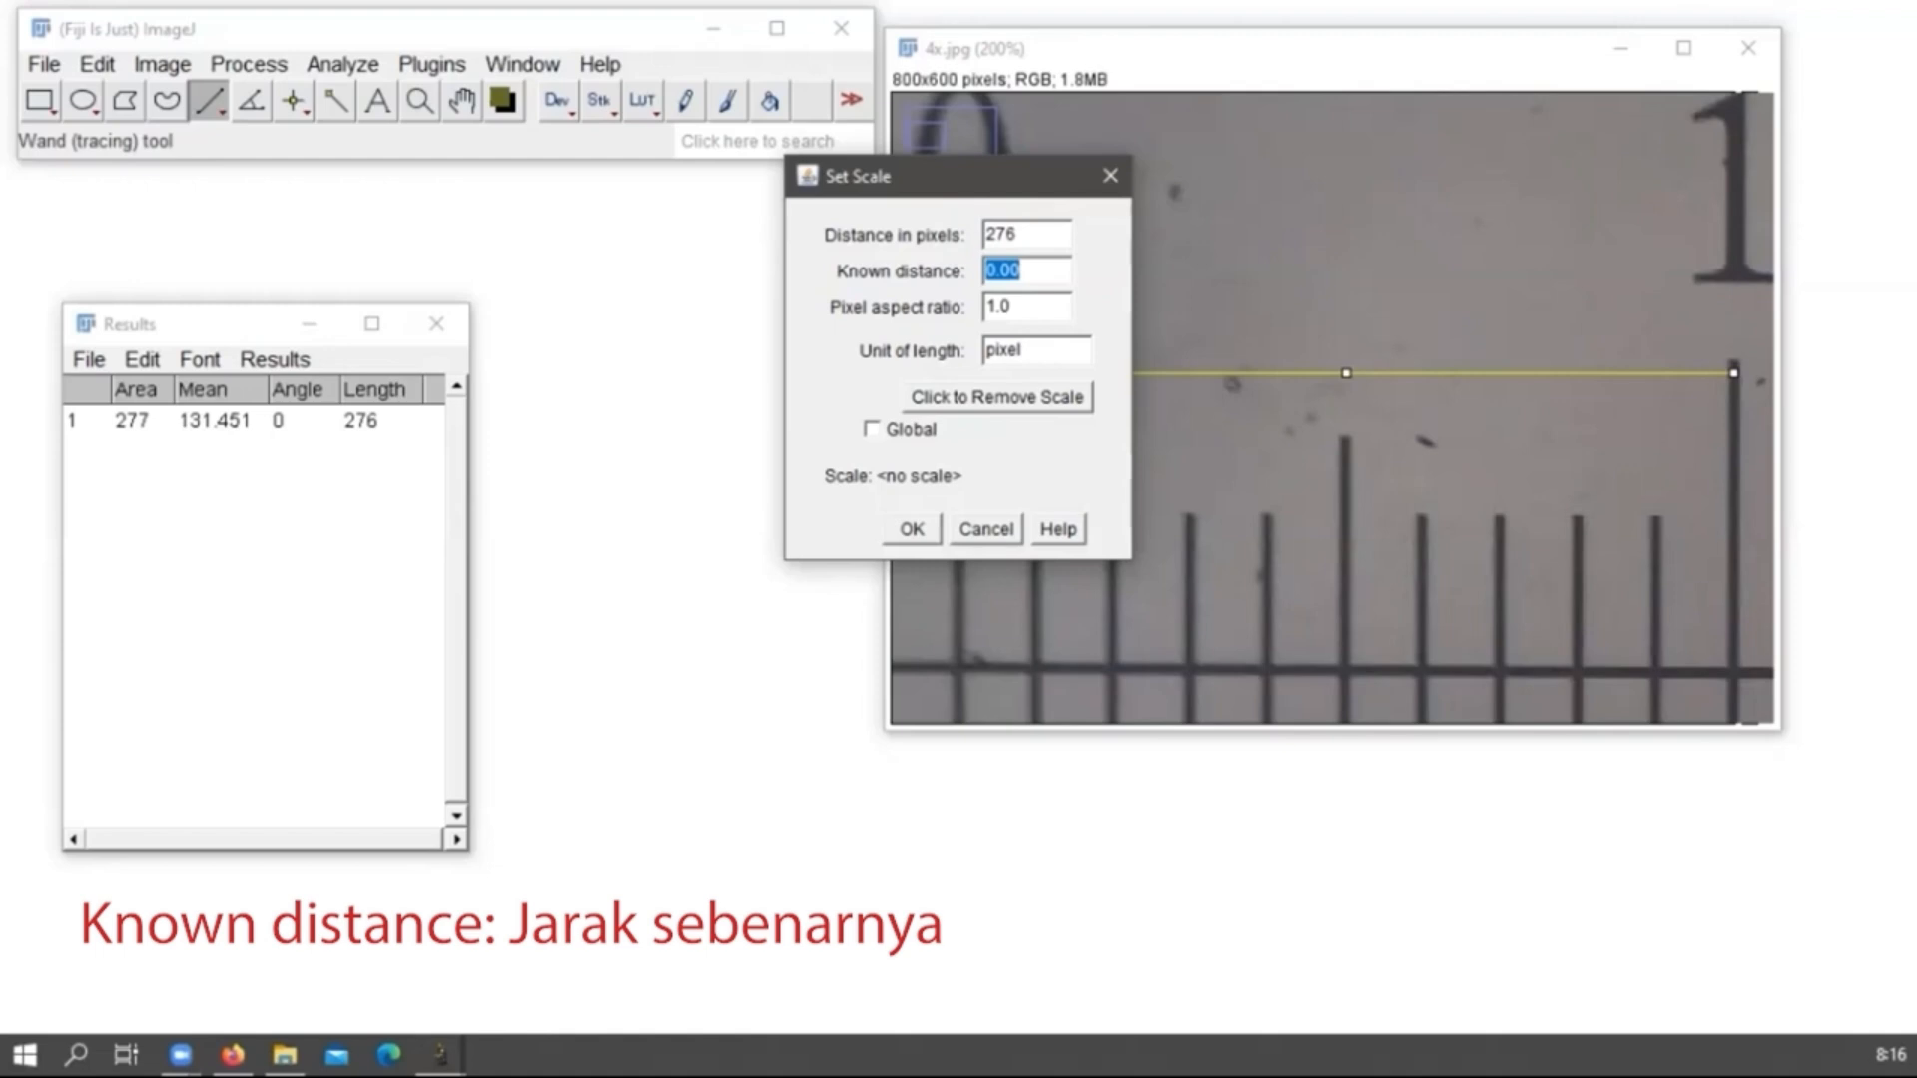
{"action": "left_click_drag", "start_coordinate": [992, 188], "coordinate": [843, 312]}
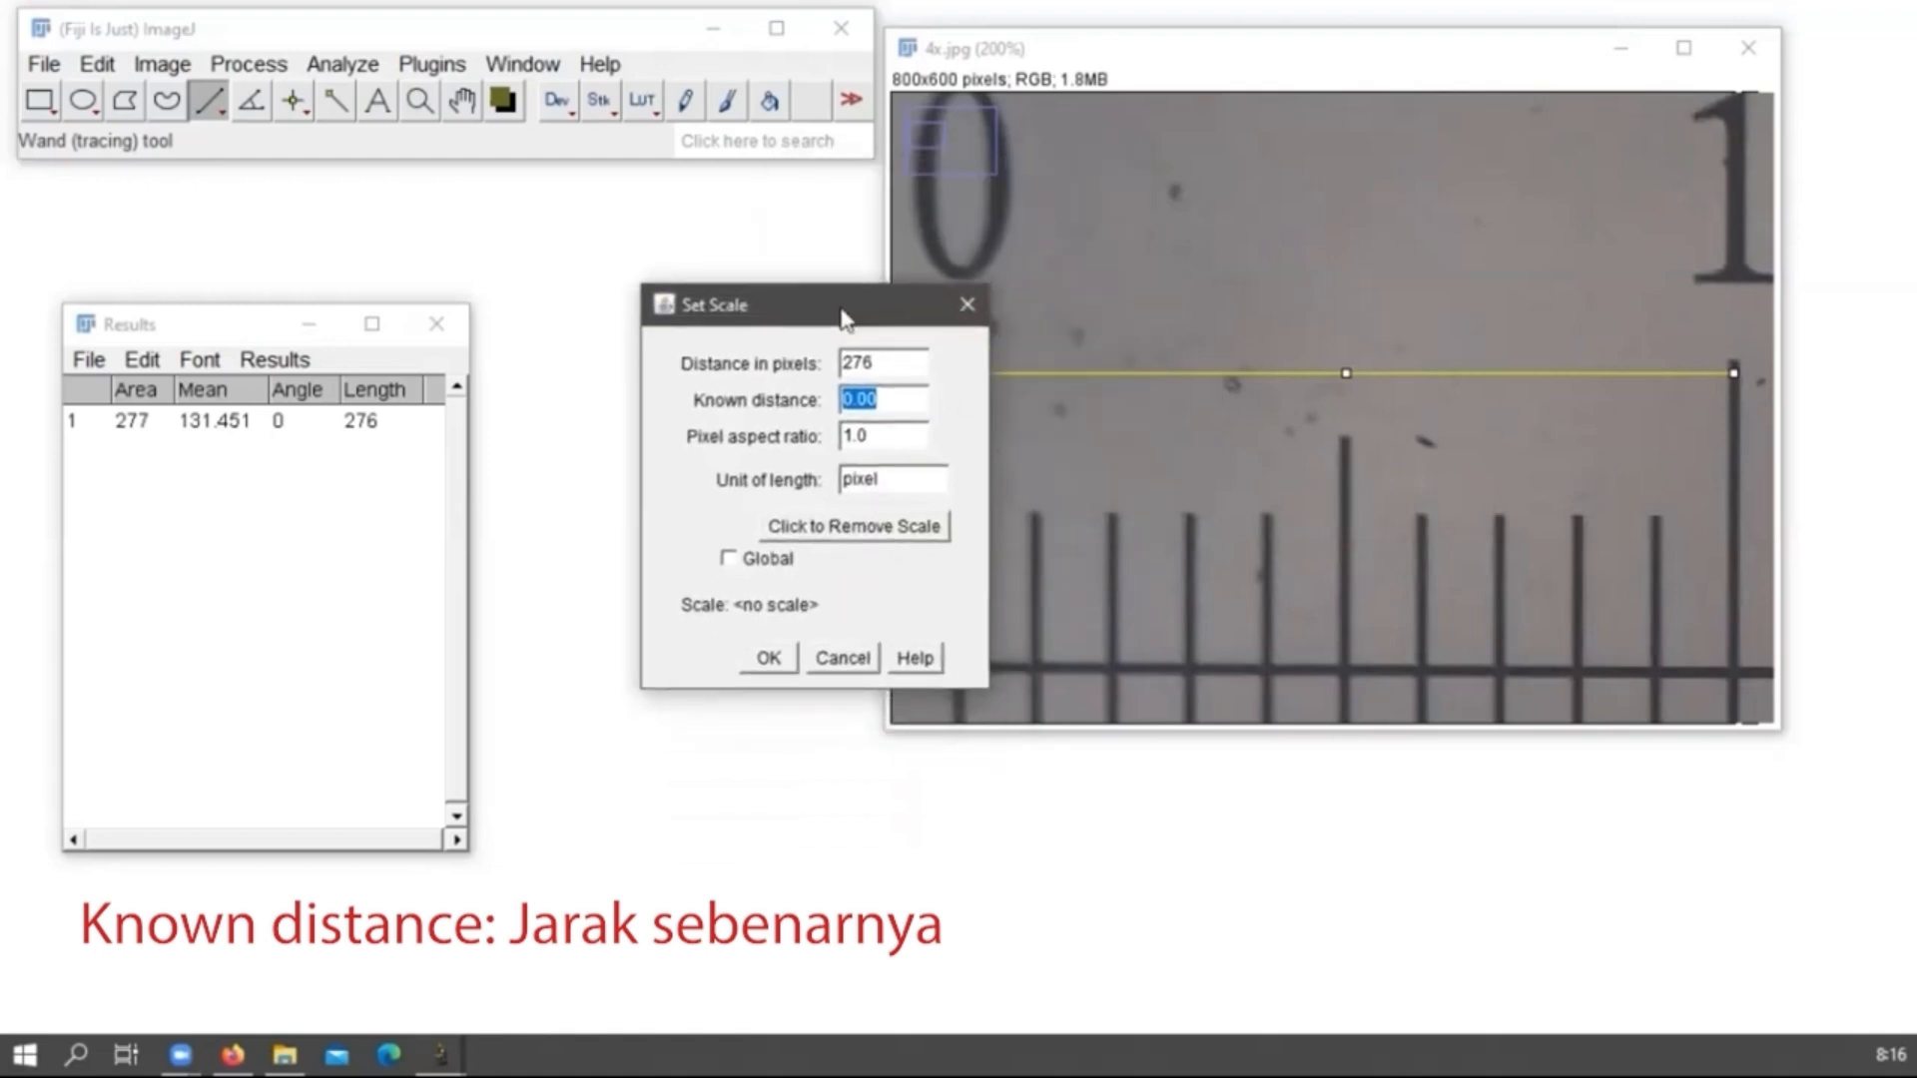
{"action": "type", "text": "1000"}
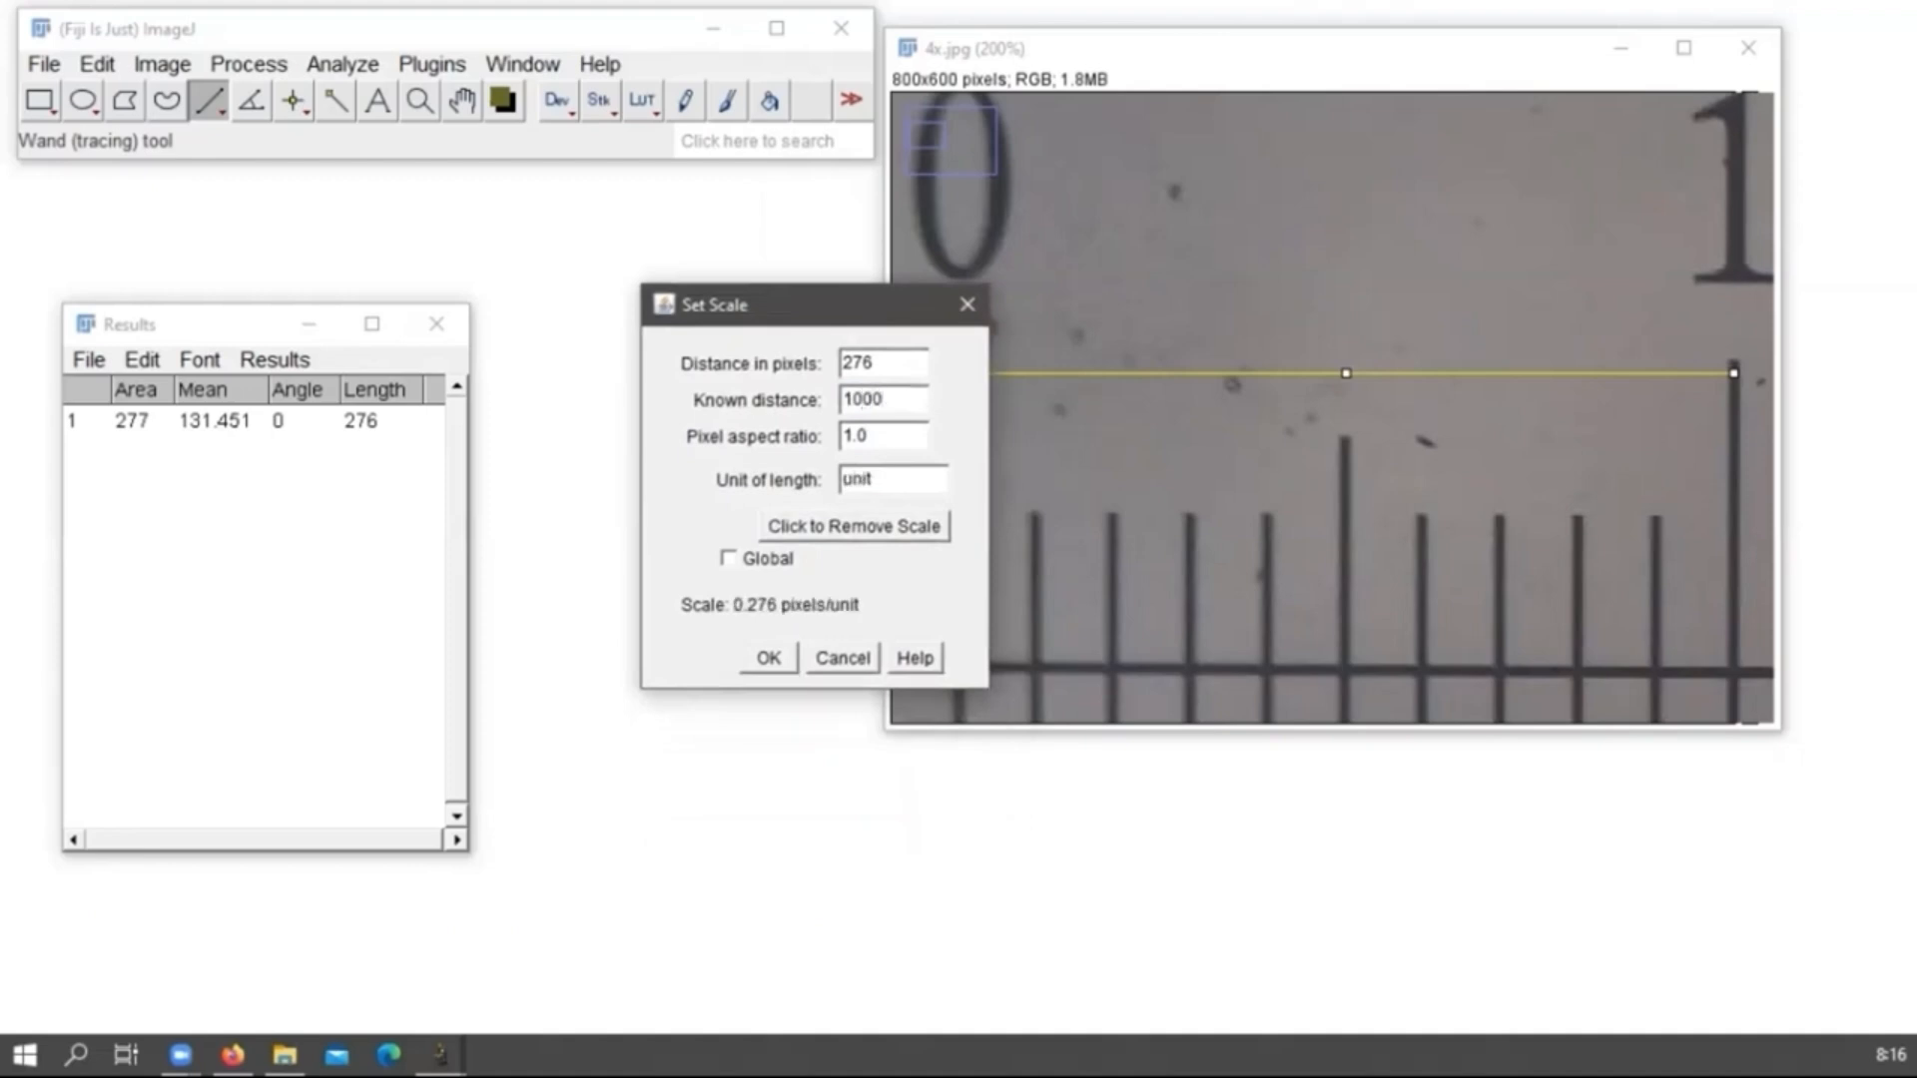
{"action": "key", "text": "Tab"}
{"action": "key", "text": "Tab"}
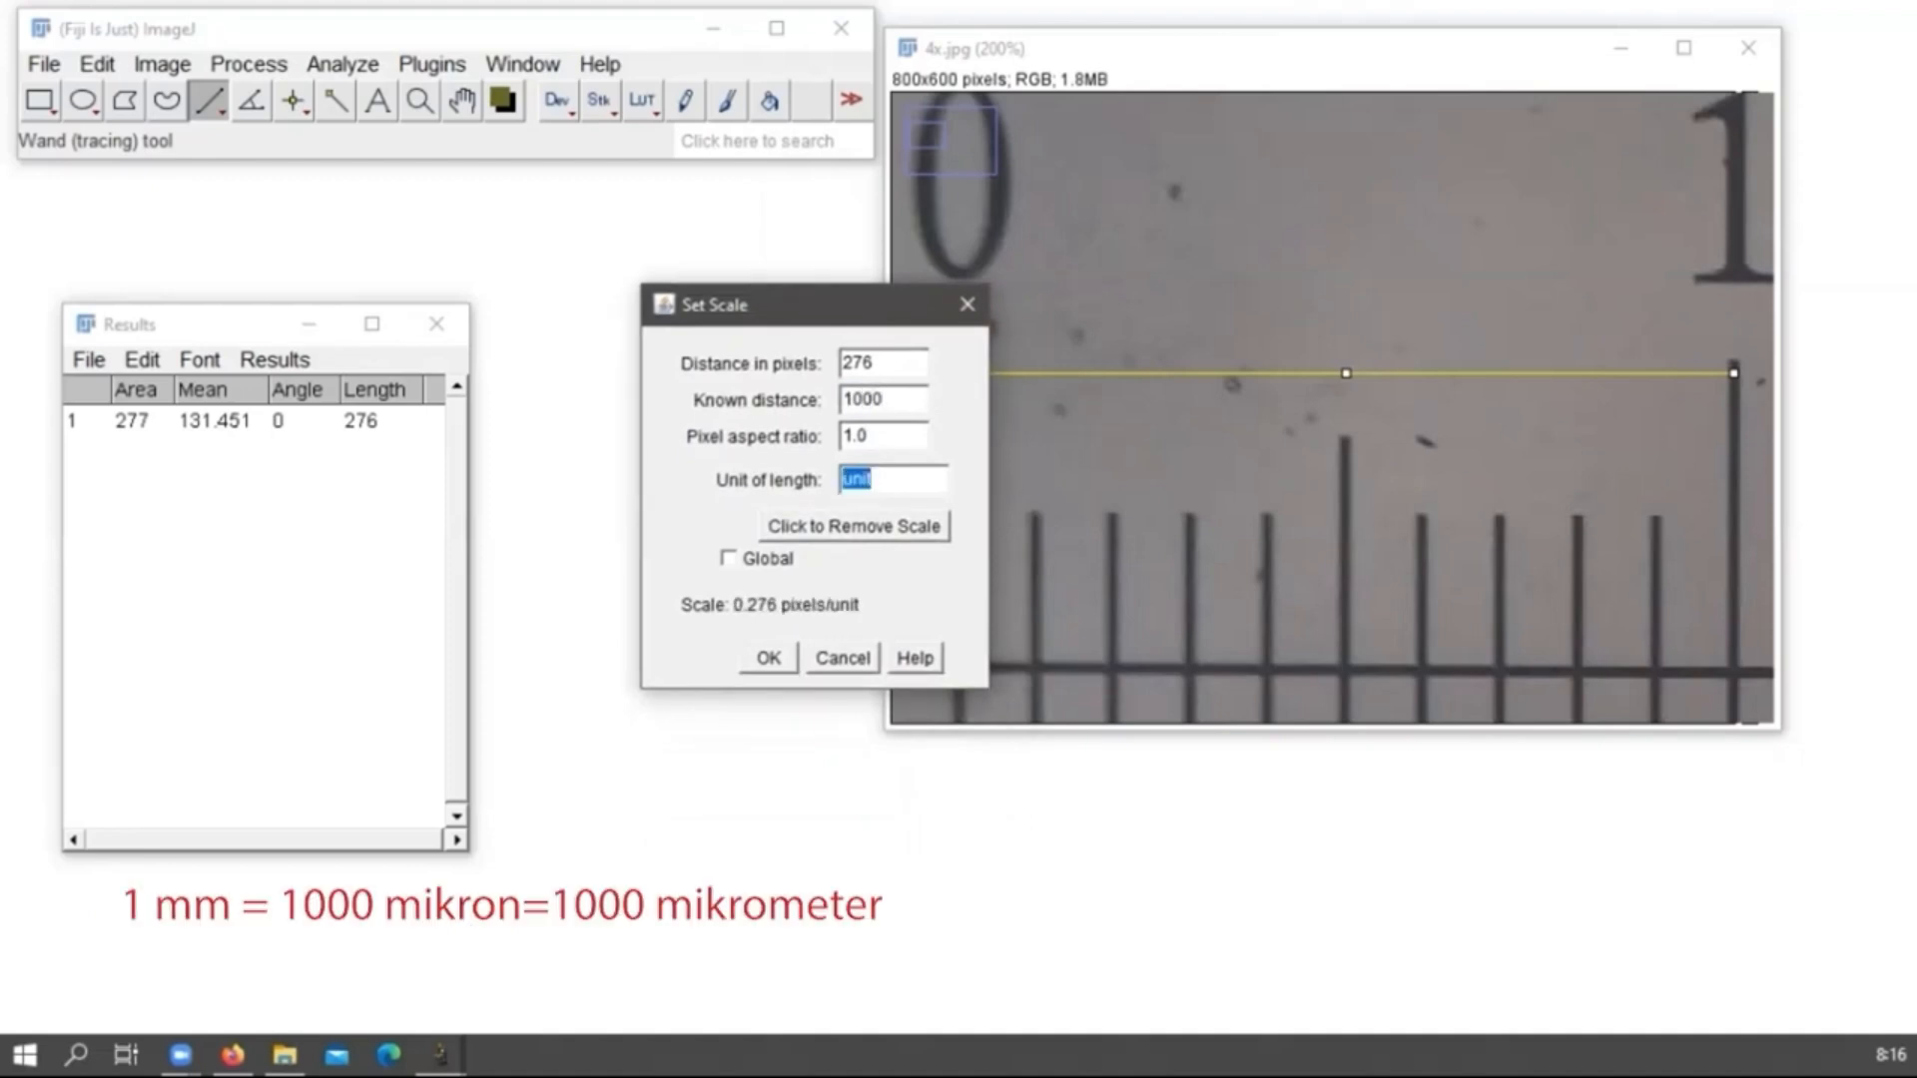
{"action": "type", "text": "mikron"}
{"action": "left_click", "coordinate": [729, 559]}
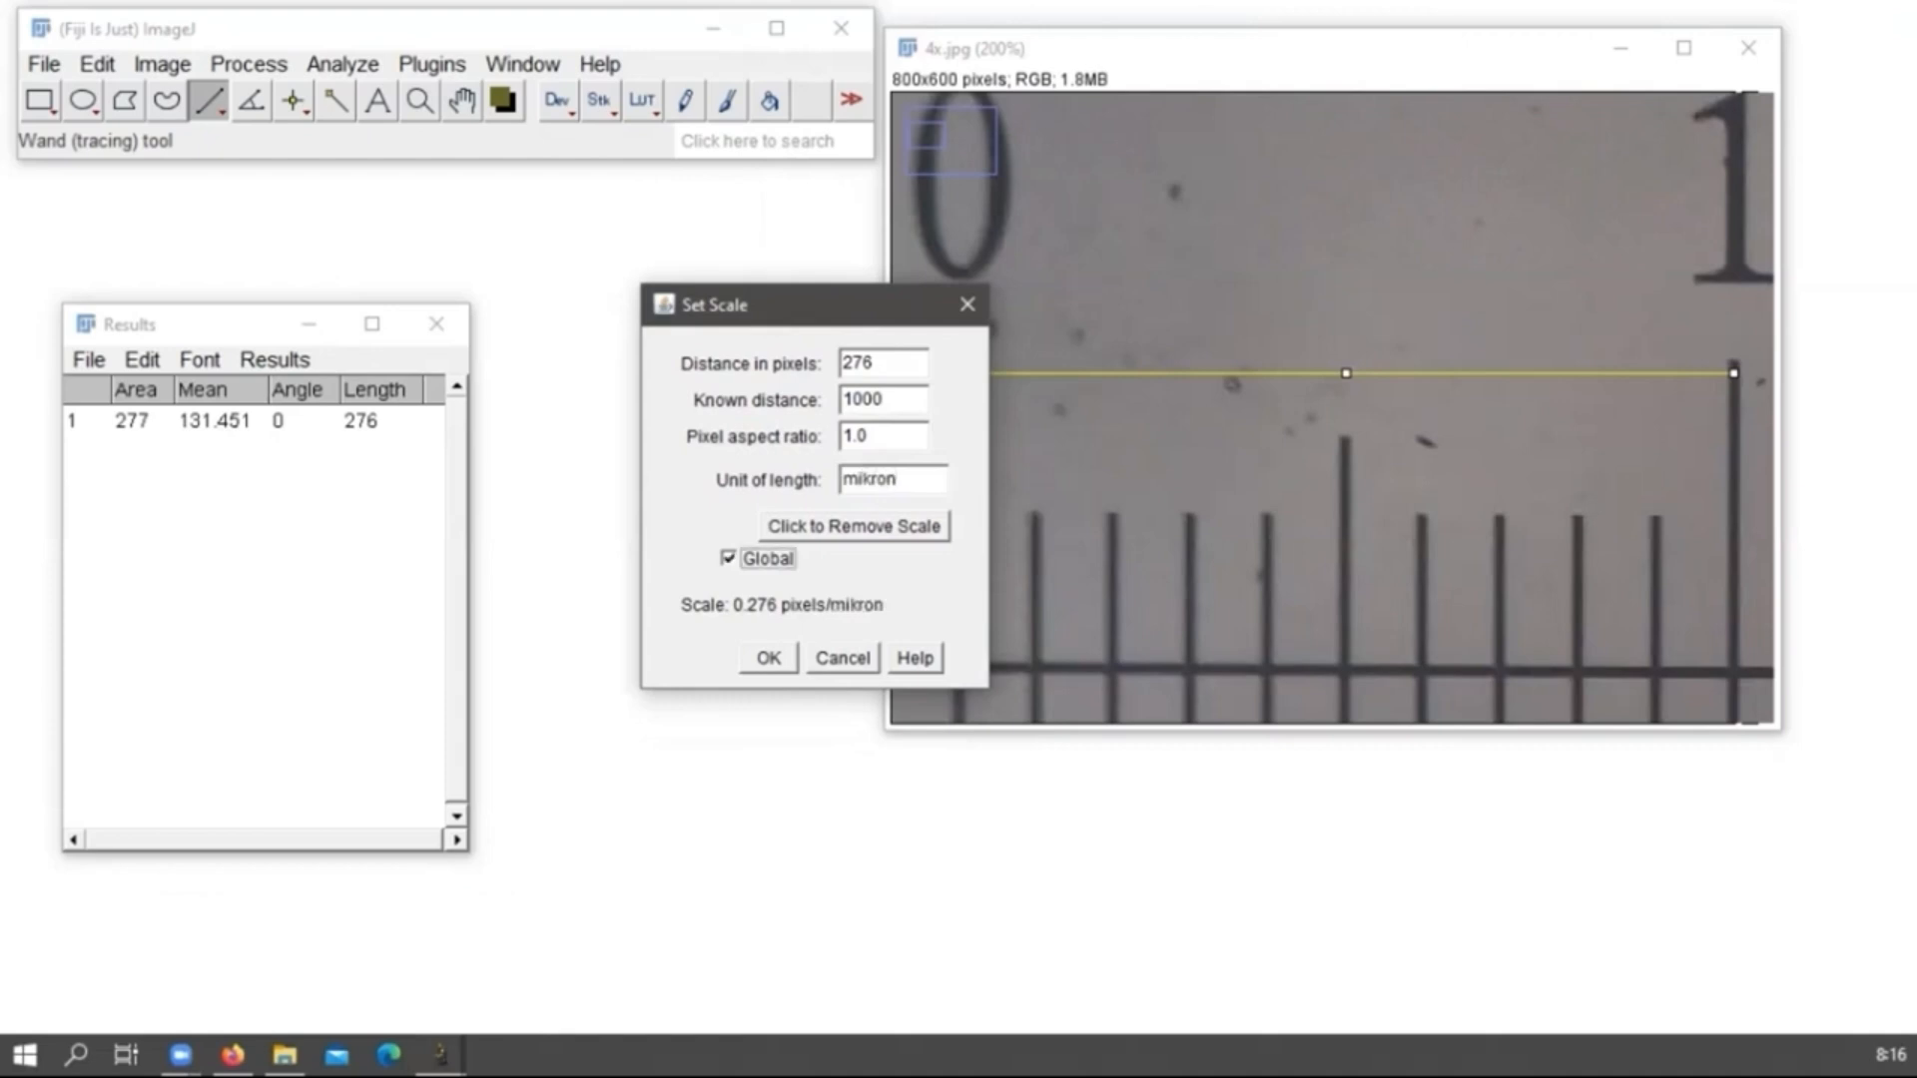
{"action": "left_click", "coordinate": [769, 658]}
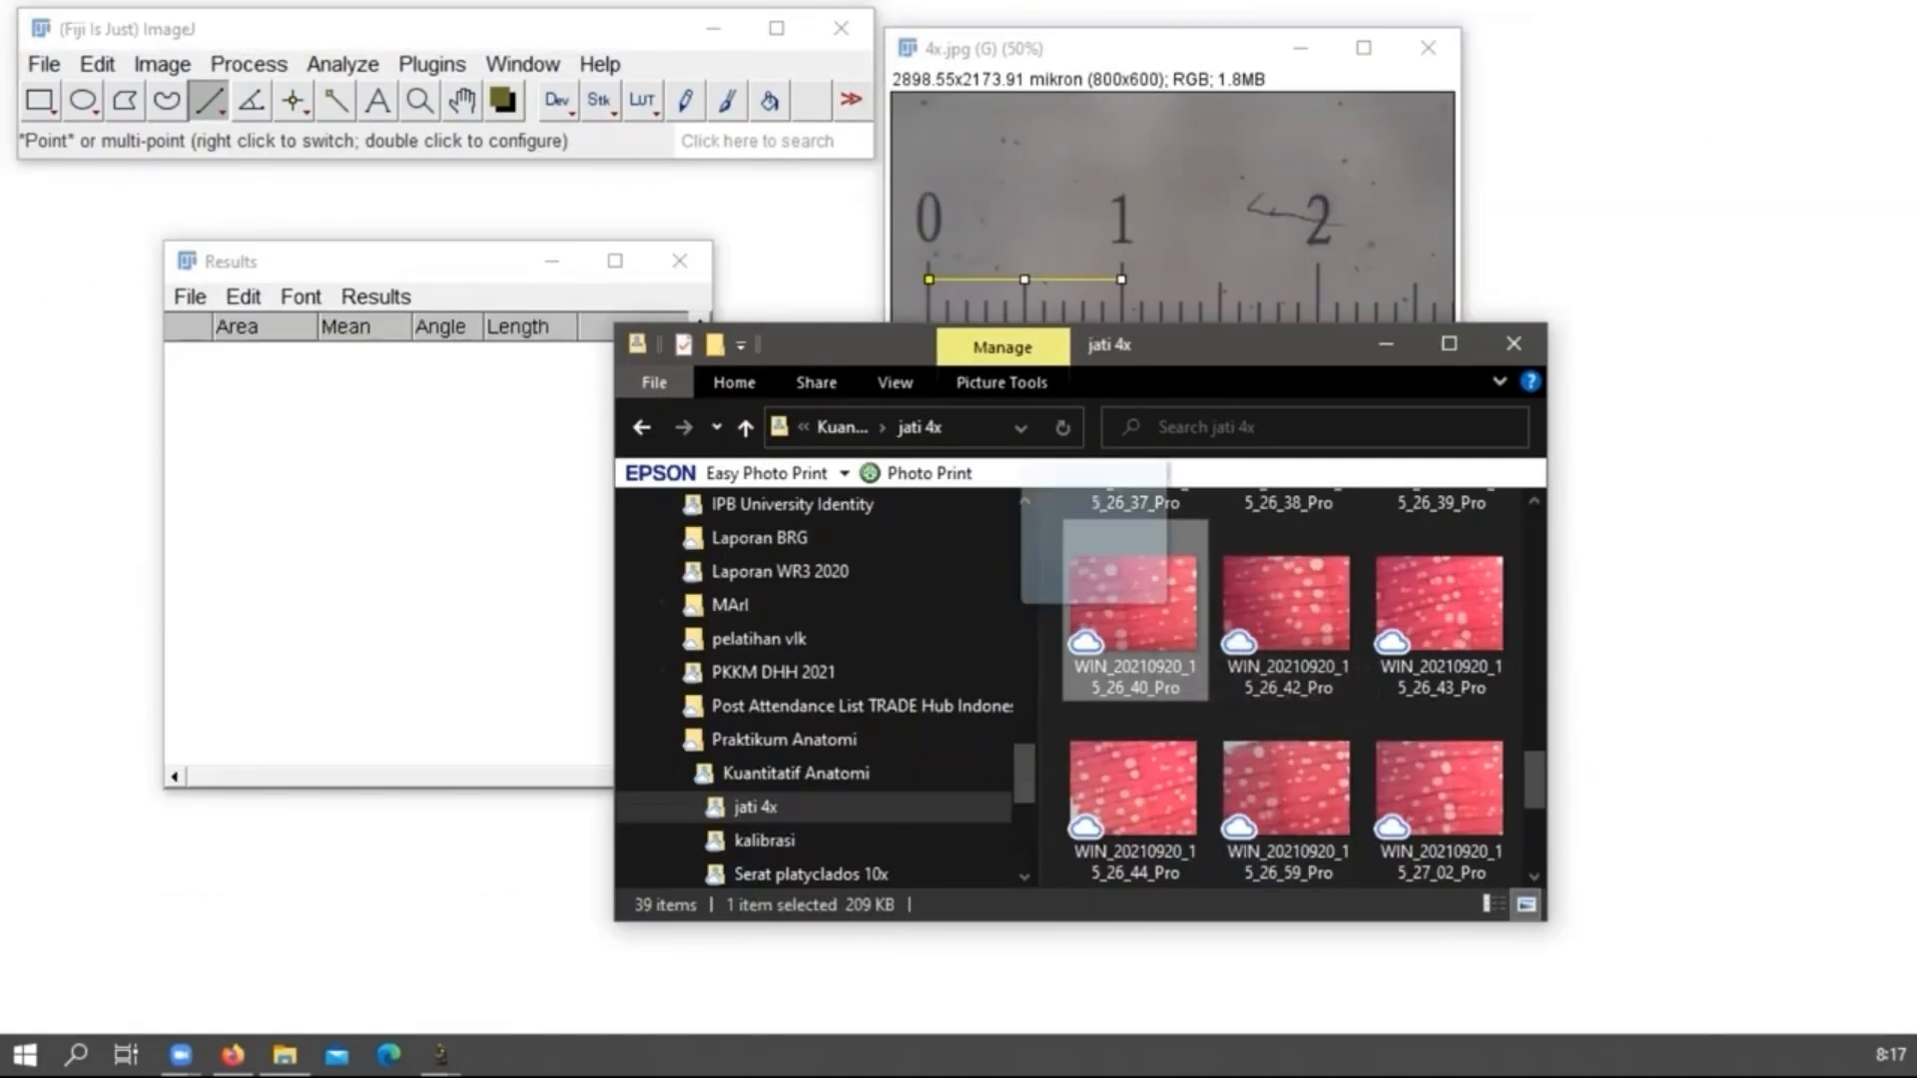
Open WIN_20210920_15_26_40_Pro from the jati 4x folder in ImageJ and close the 4x calibration image without saving.
{"action": "left_click_drag", "start_coordinate": [1133, 604], "coordinate": [461, 85]}
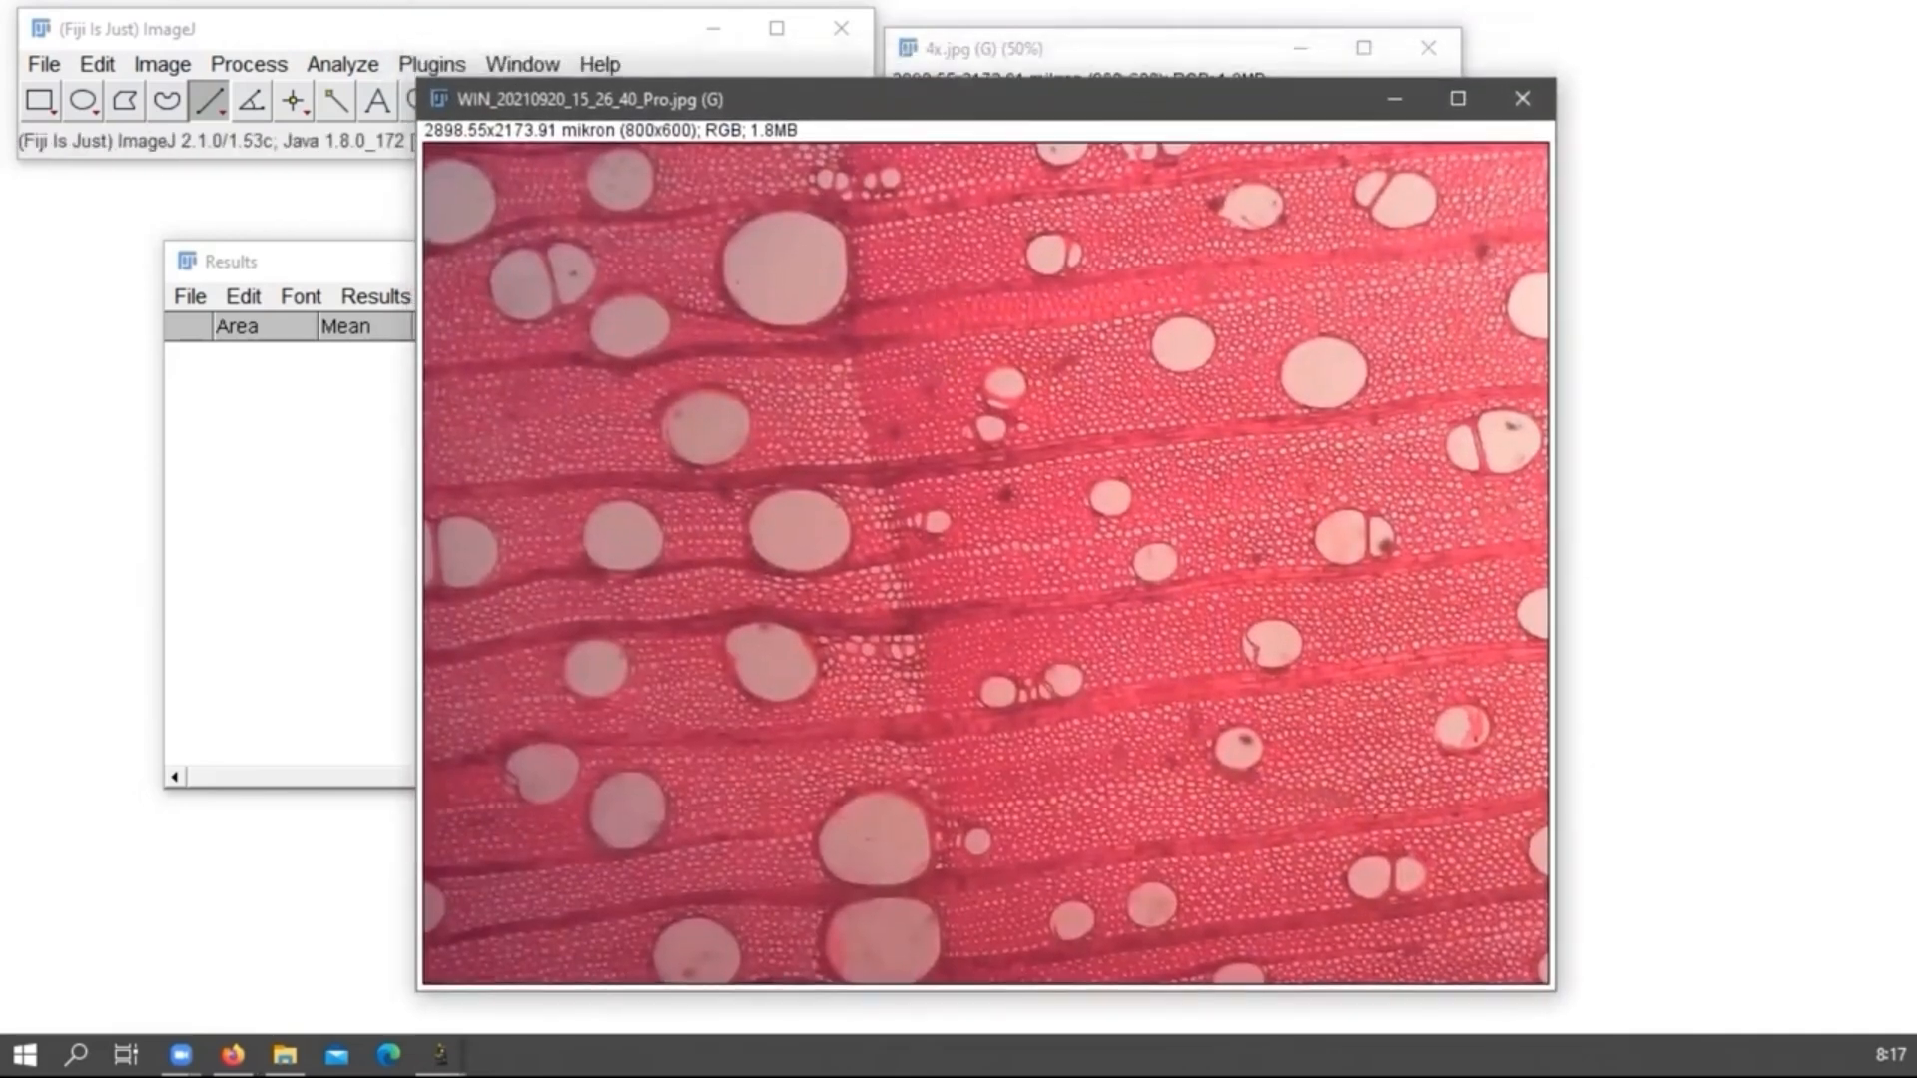
{"action": "left_click", "coordinate": [1213, 48]}
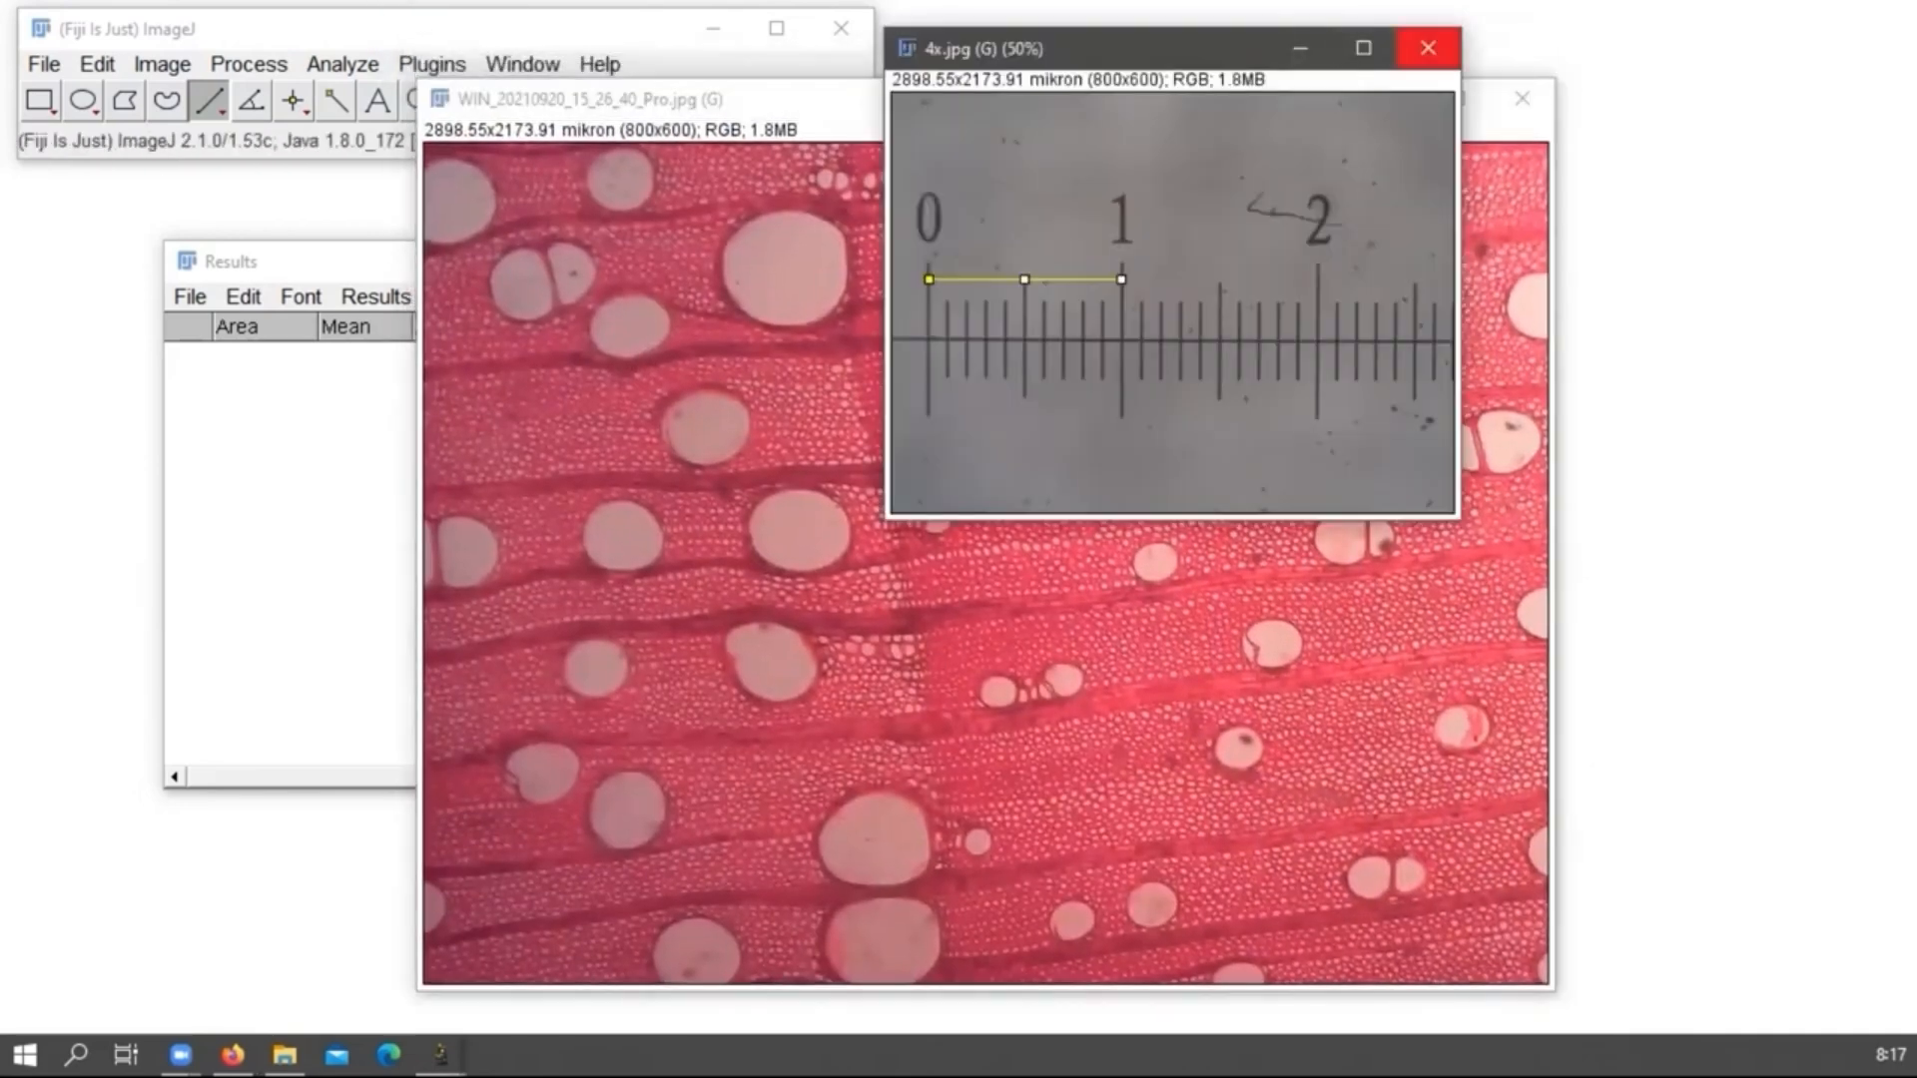
{"action": "left_click", "coordinate": [1428, 47]}
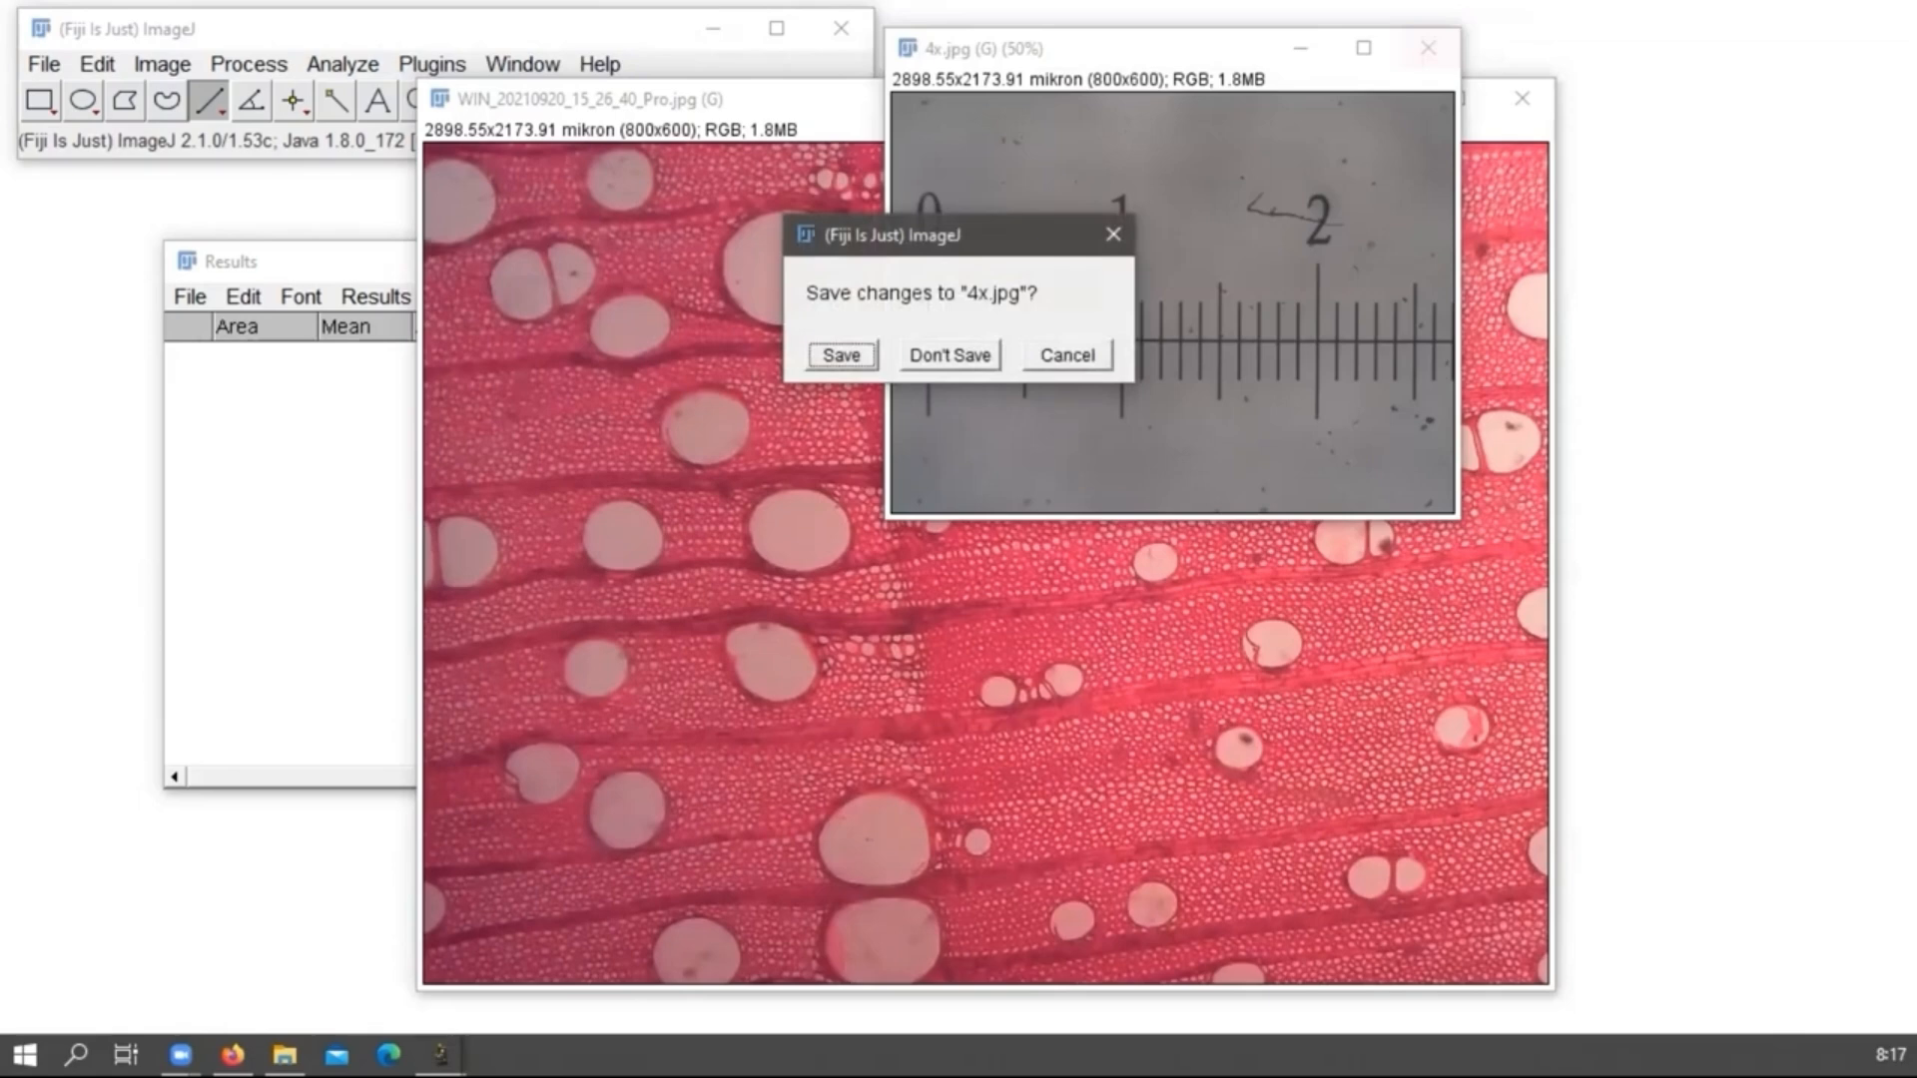
{"action": "left_click", "coordinate": [950, 355]}
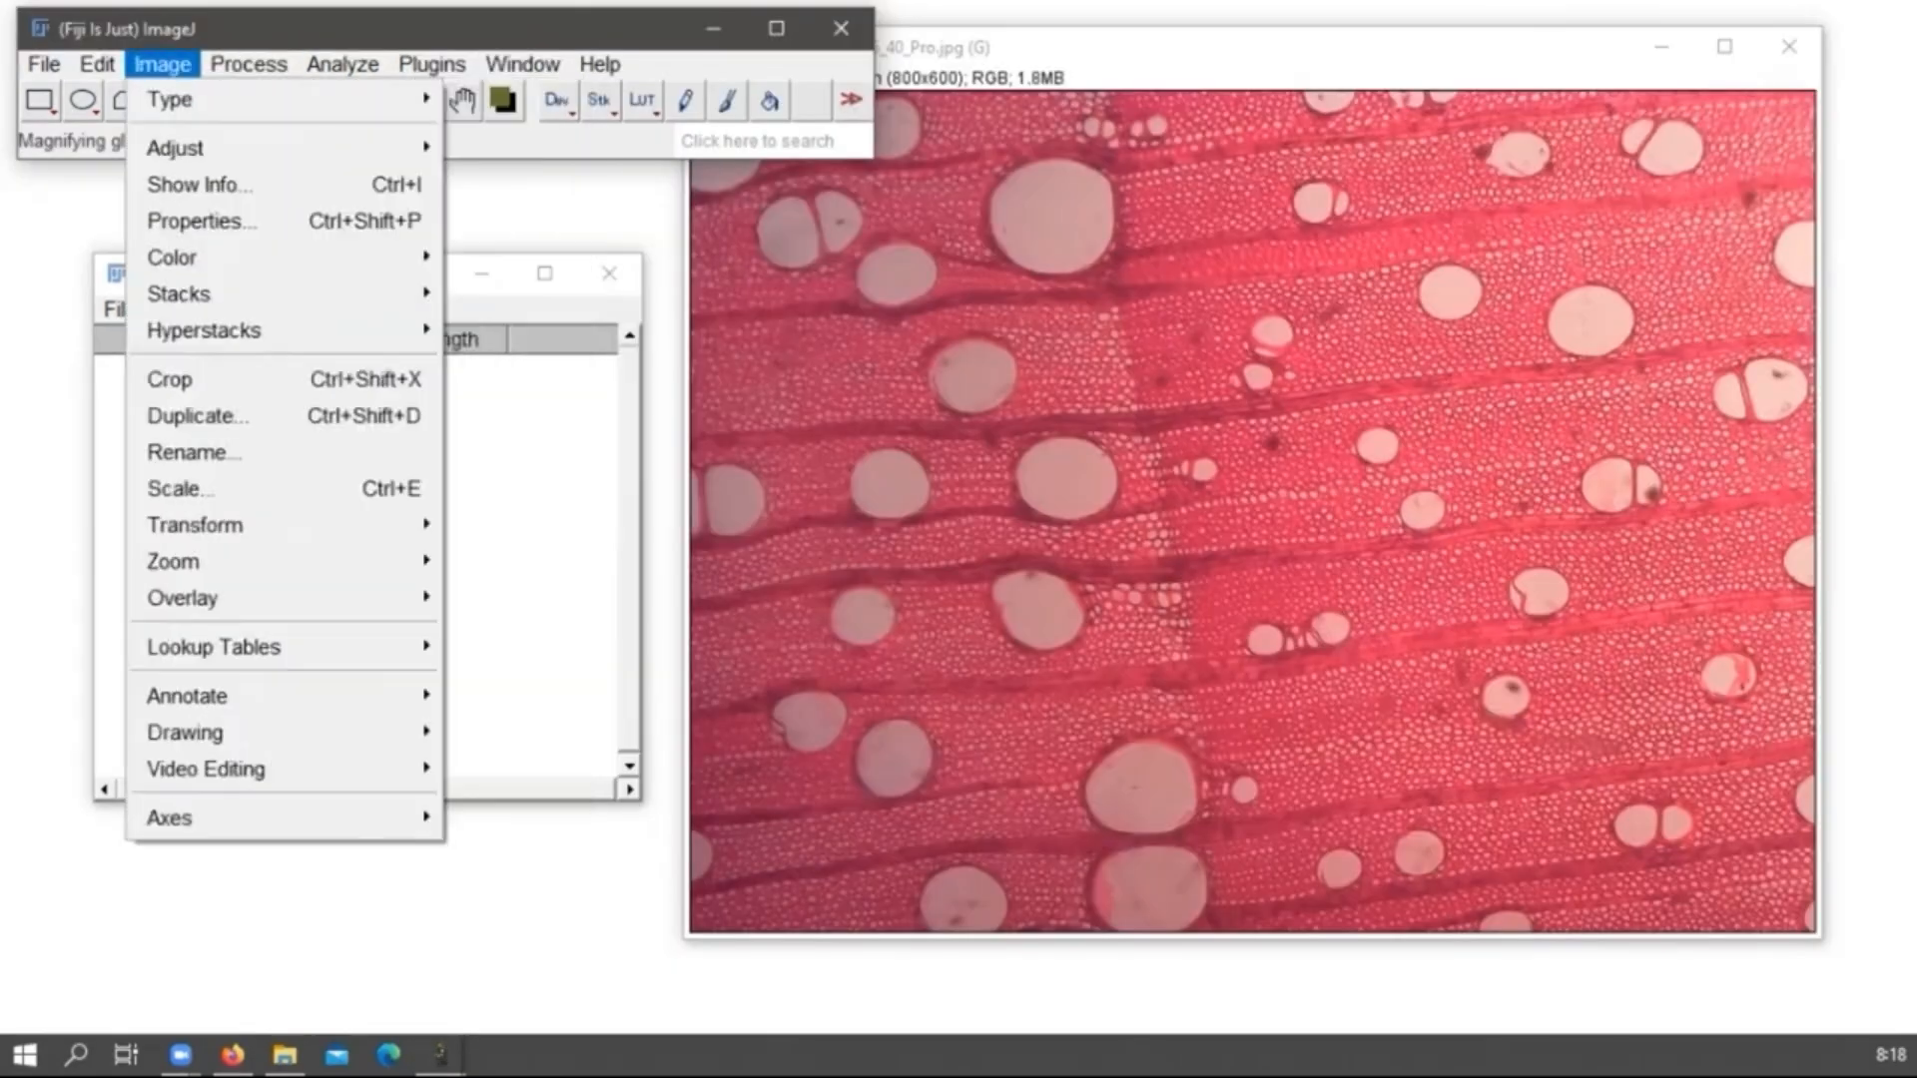
Convert the wood cross-section image to 8-bit.
{"action": "mouse_move", "coordinate": [171, 100]}
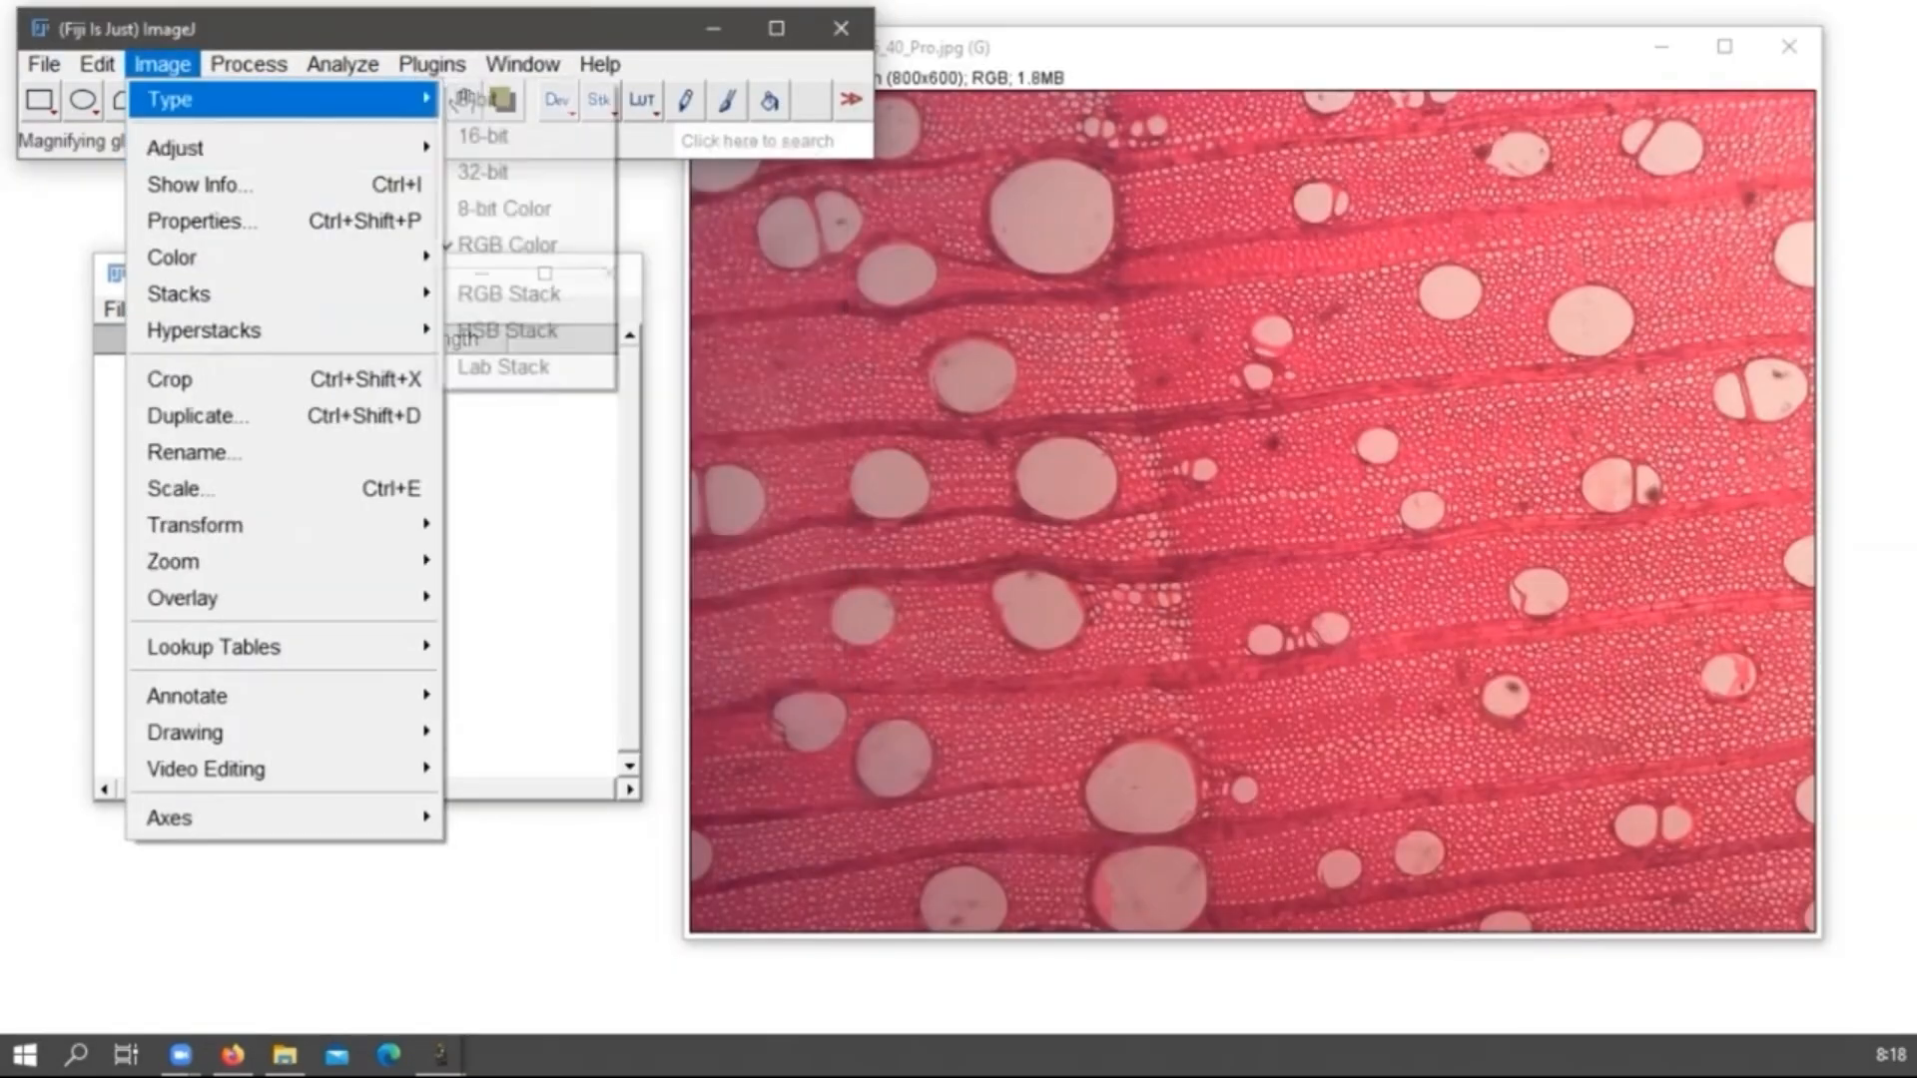
{"action": "left_click", "coordinate": [477, 98]}
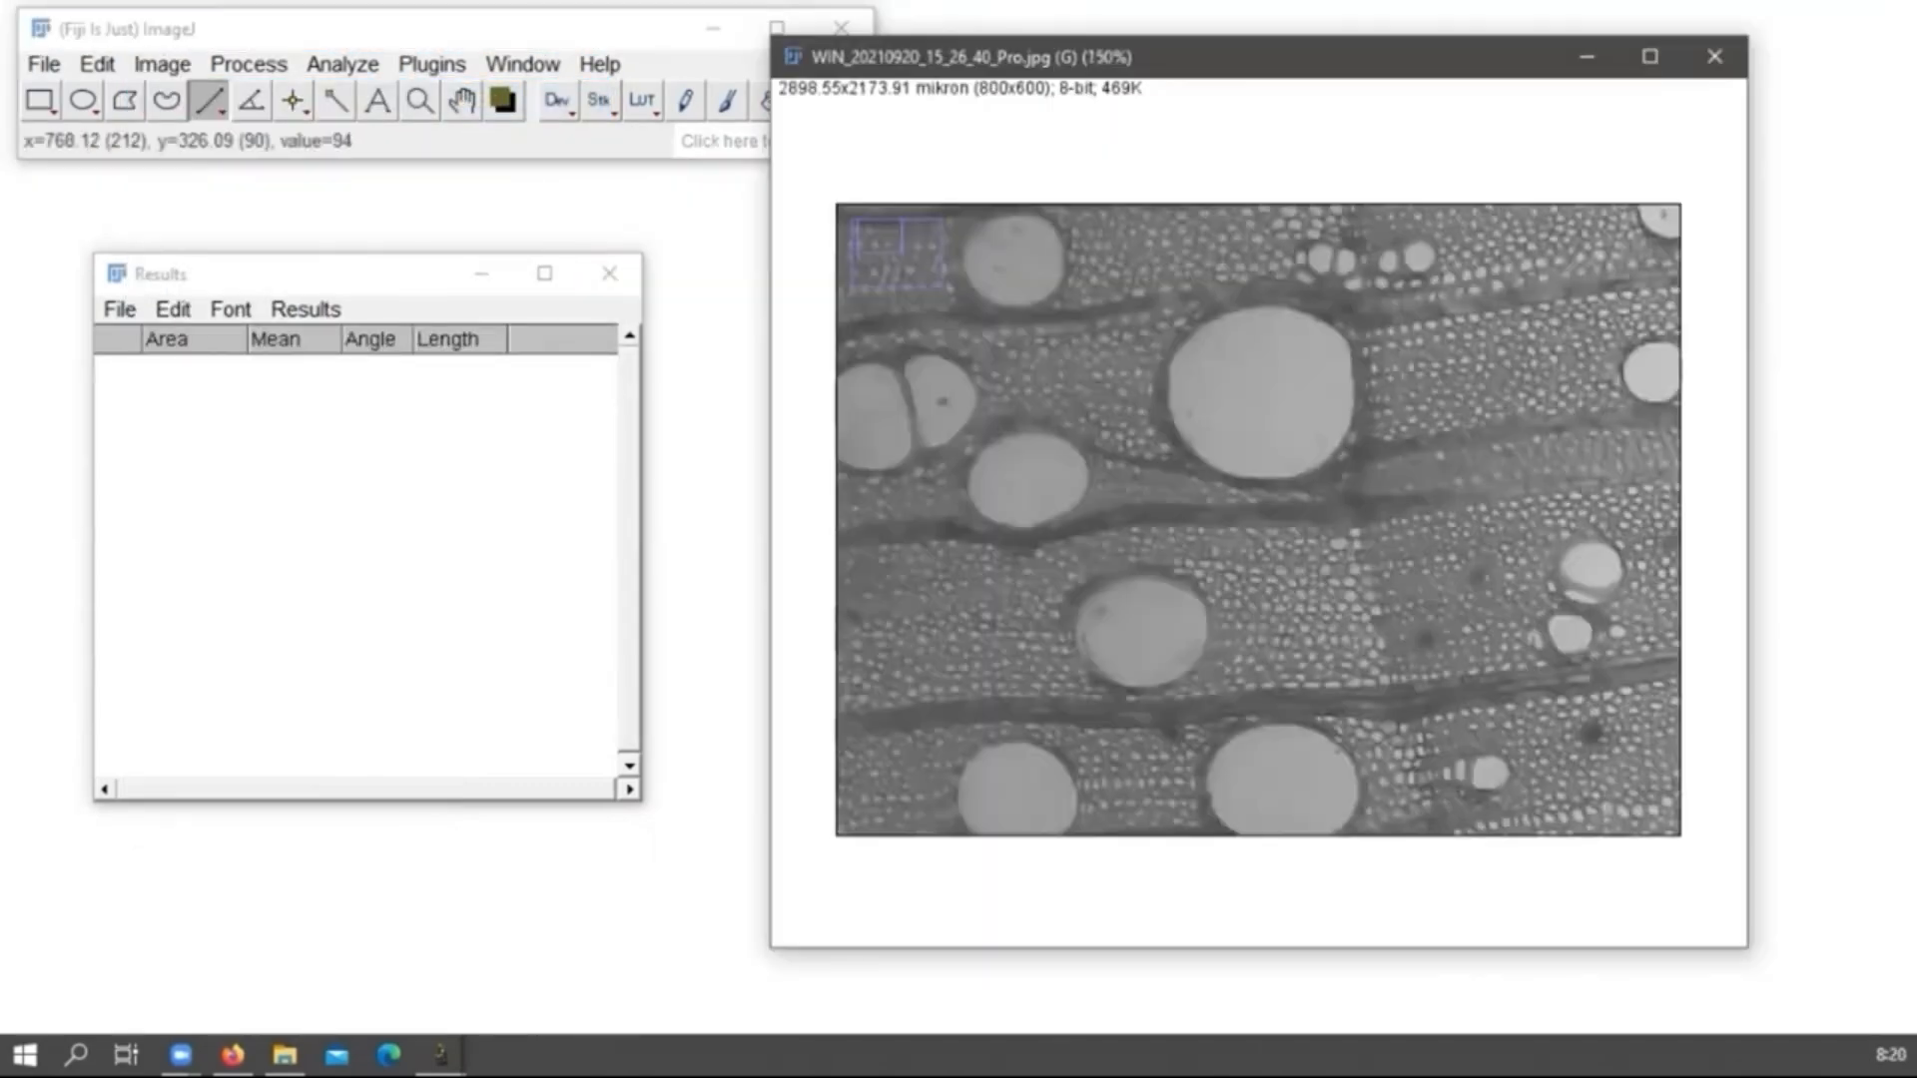
Draw a vertical line about 304 mikron long across the large vessel in the upper middle of the section, measure it and widen the results window.
{"action": "left_click_drag", "start_coordinate": [1165, 394], "coordinate": [1354, 390]}
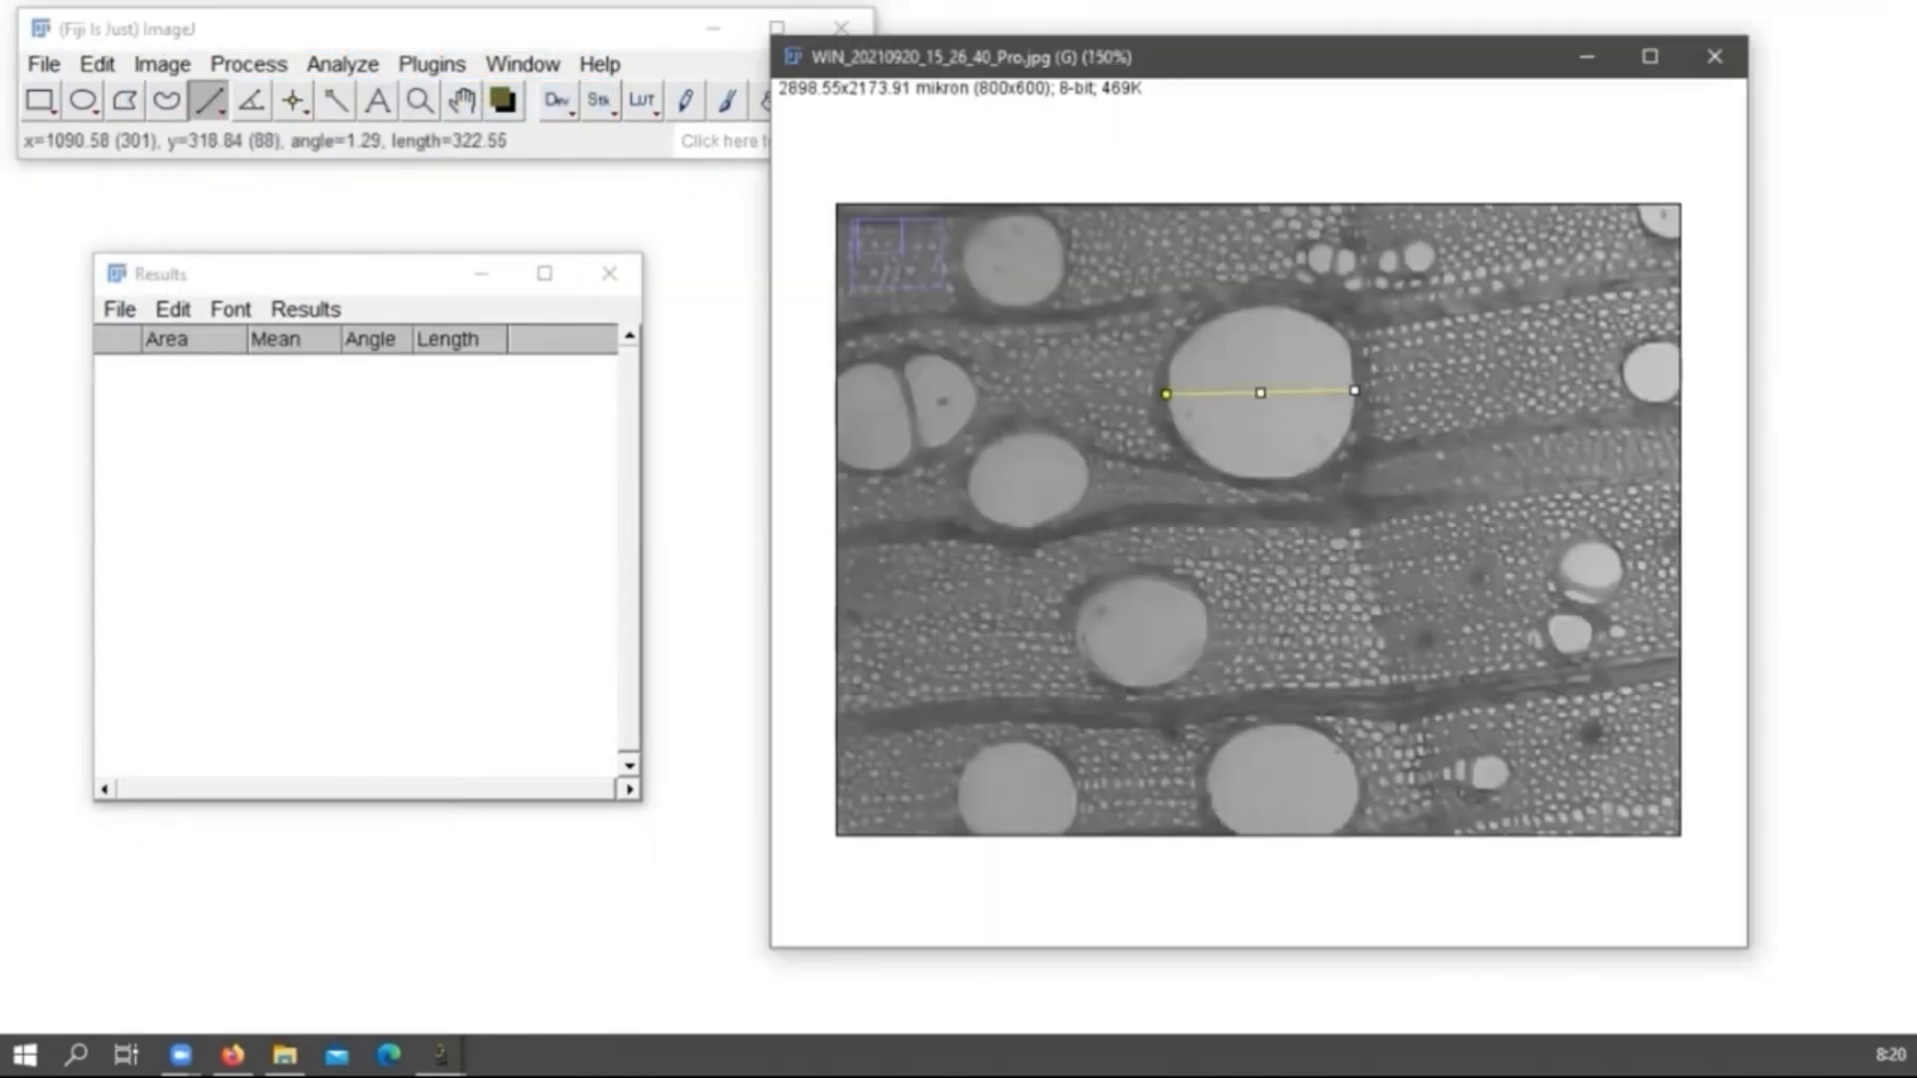
{"action": "left_click_drag", "start_coordinate": [1256, 313], "coordinate": [1256, 313]}
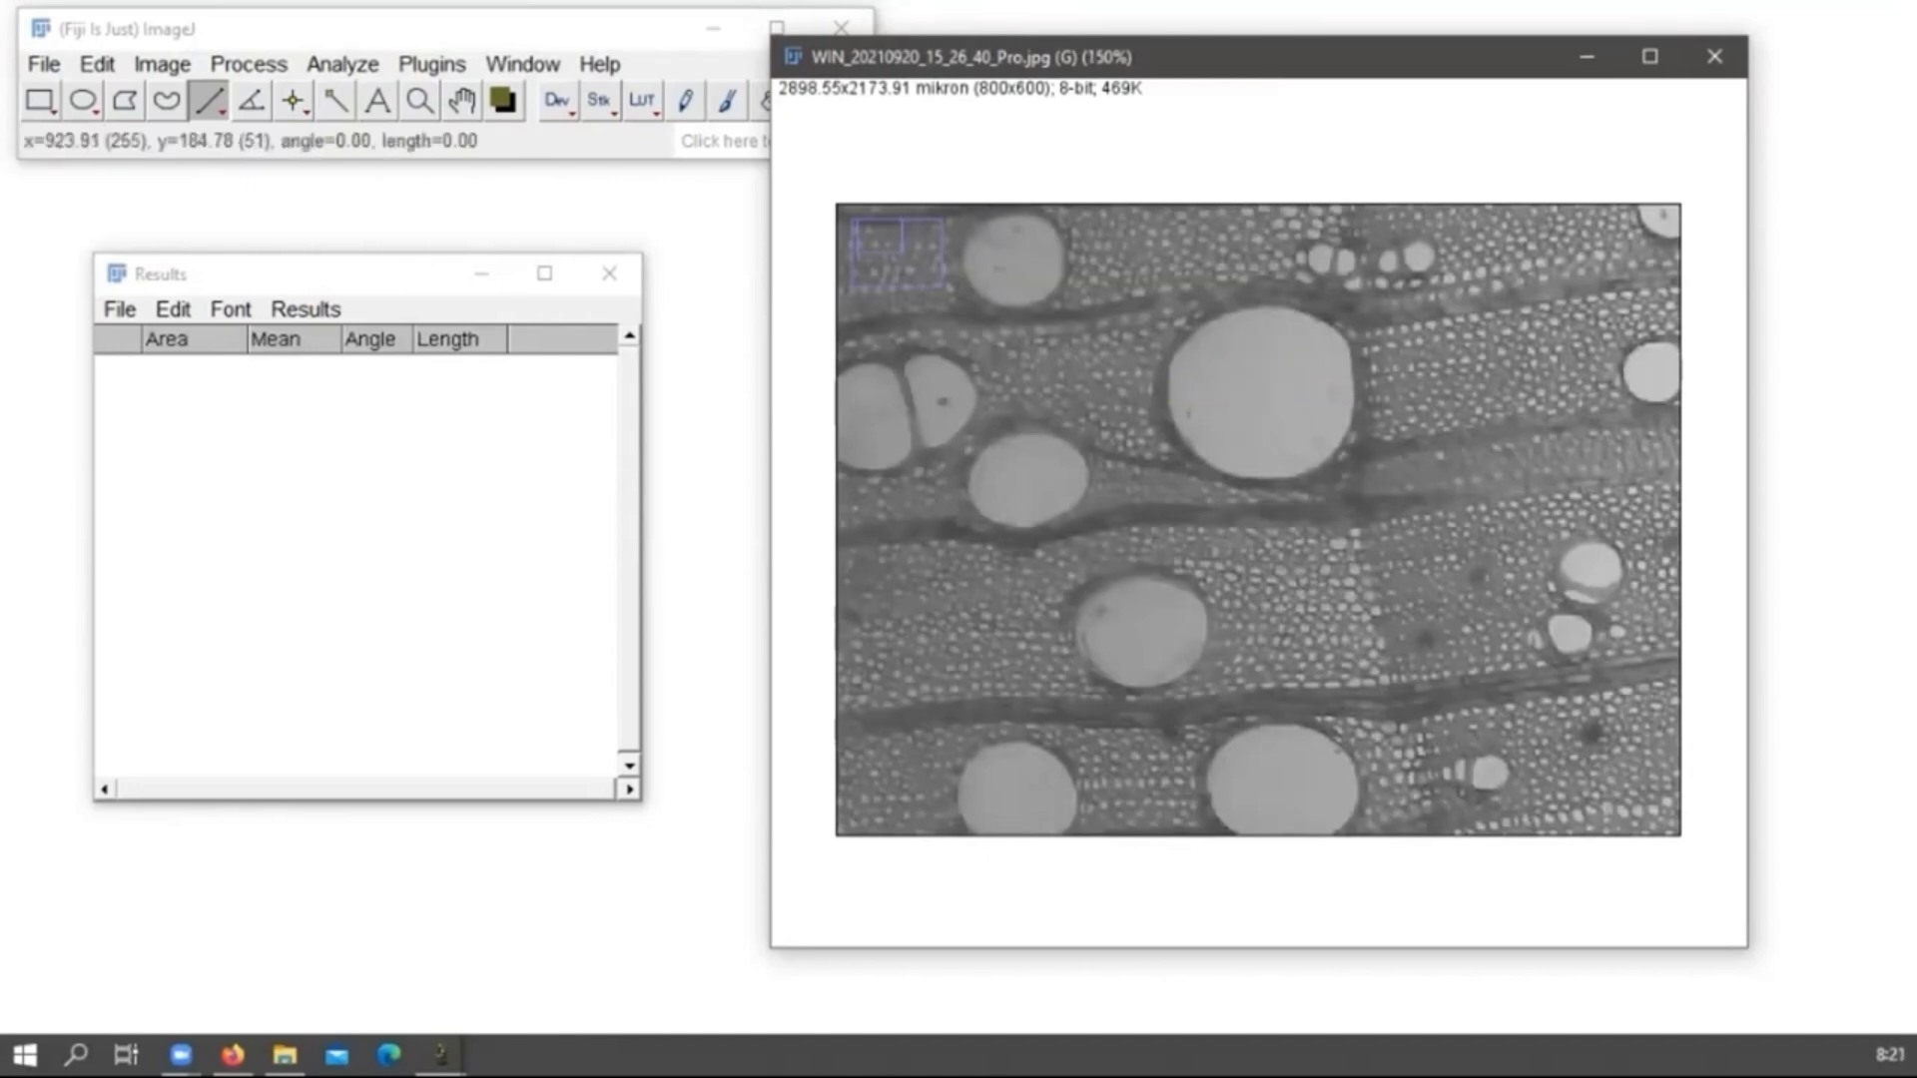
{"action": "left_click_drag", "start_coordinate": [1259, 306], "coordinate": [1262, 482]}
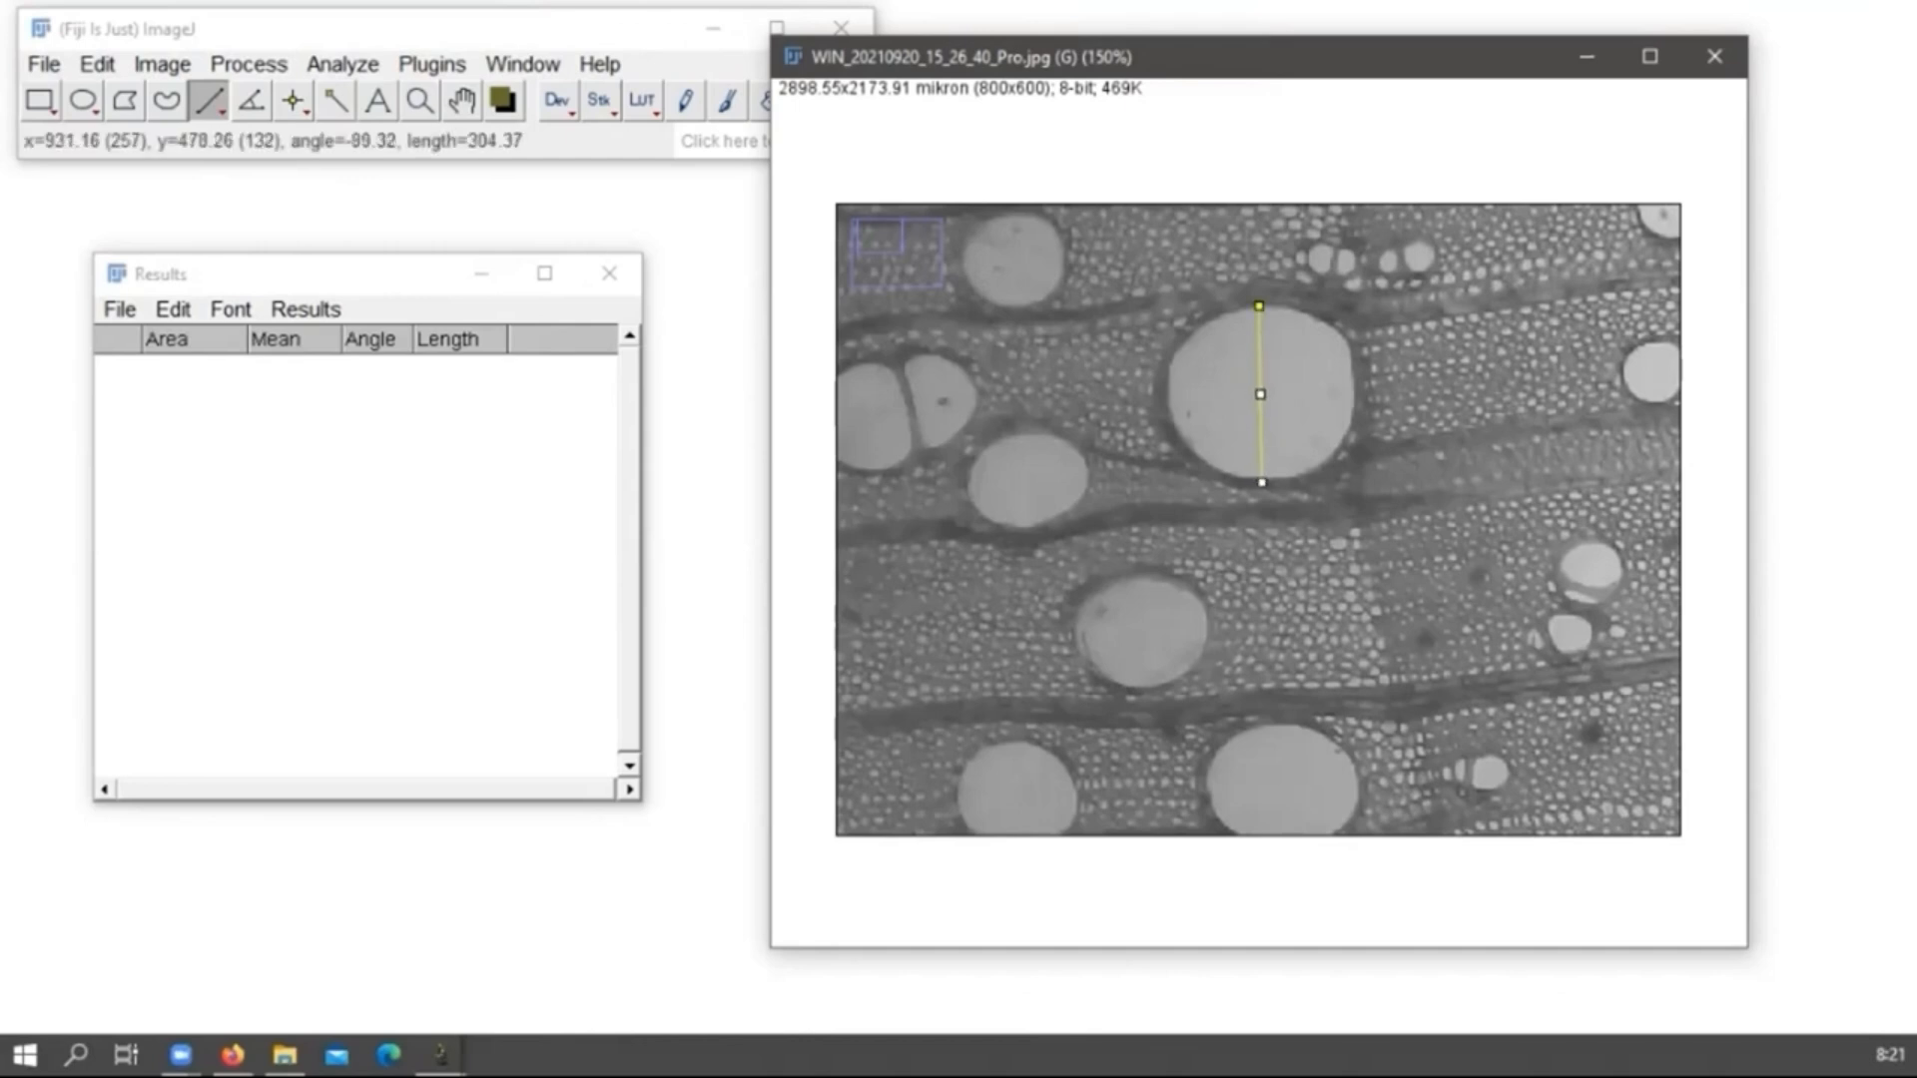
{"action": "key", "text": "ctrl+m"}
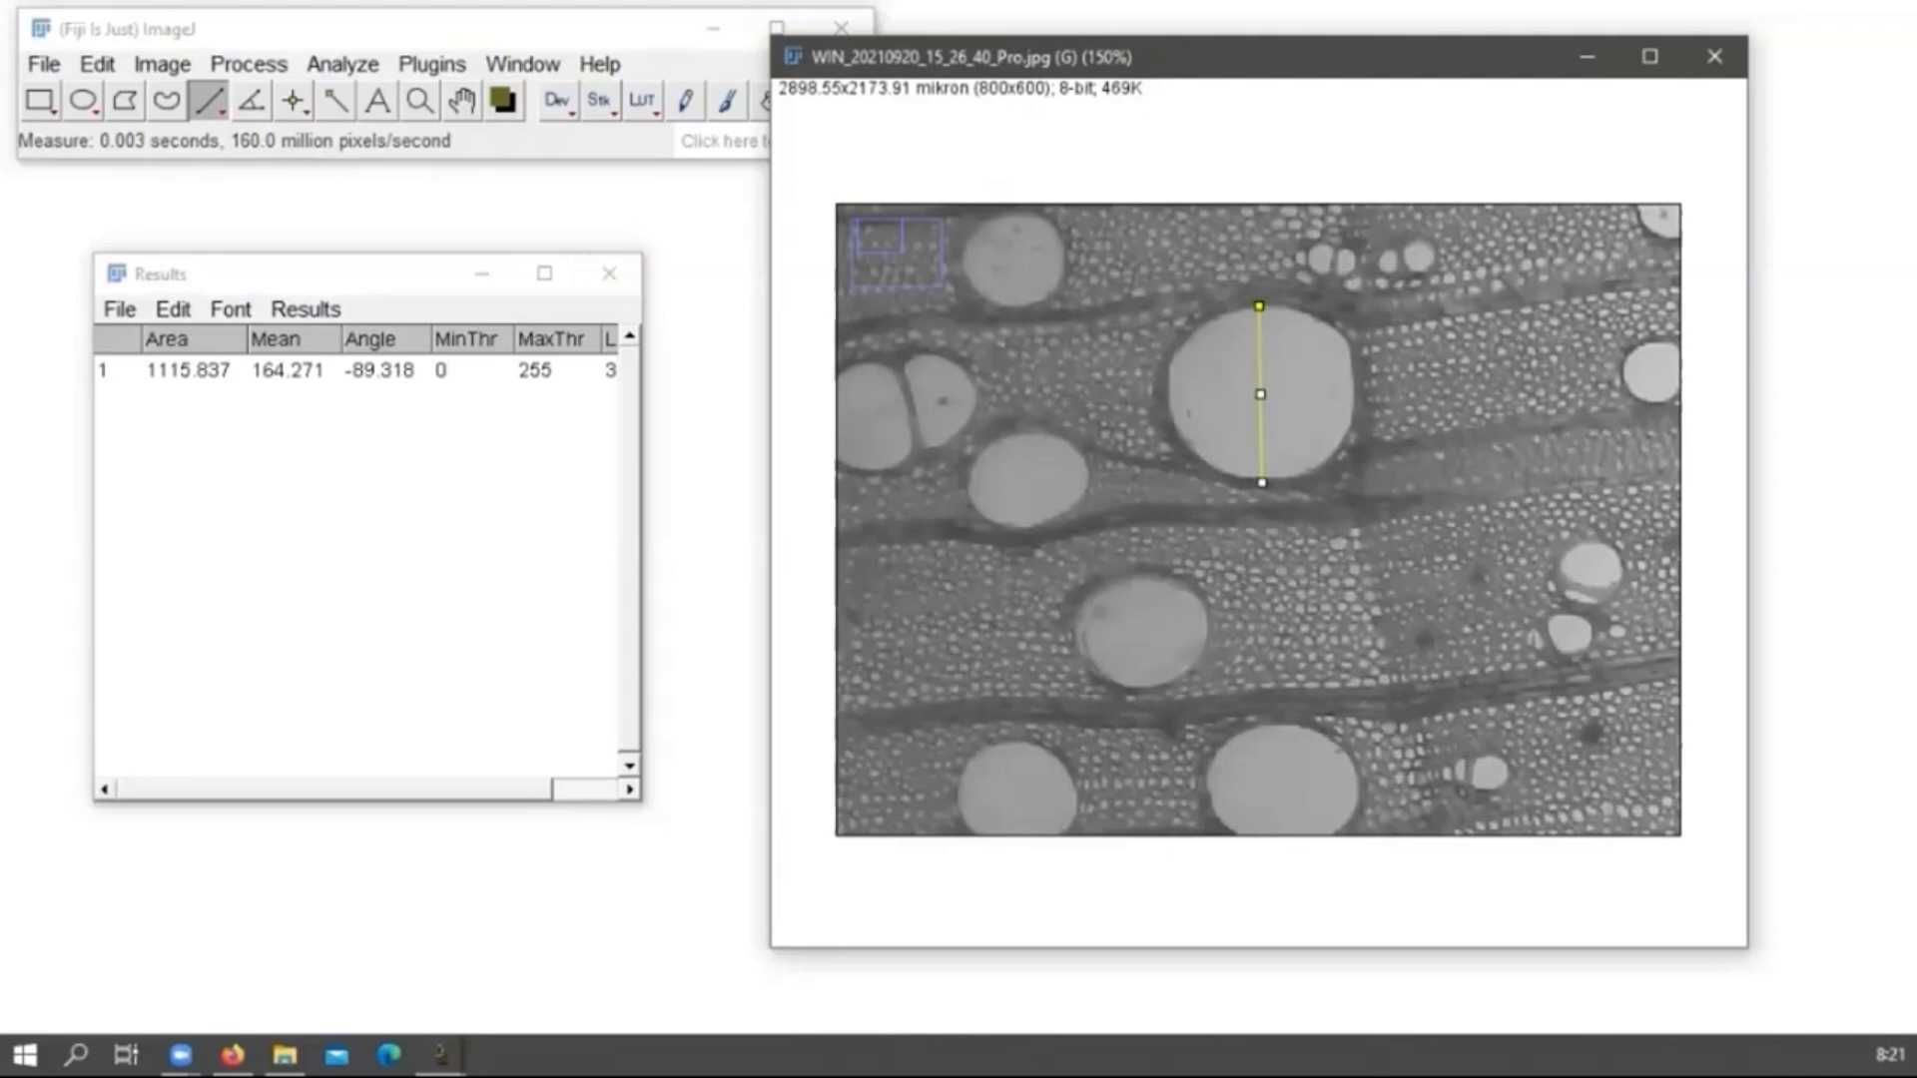
{"action": "left_click_drag", "start_coordinate": [642, 326], "coordinate": [749, 326]}
{"action": "key", "text": "ctrl+a"}
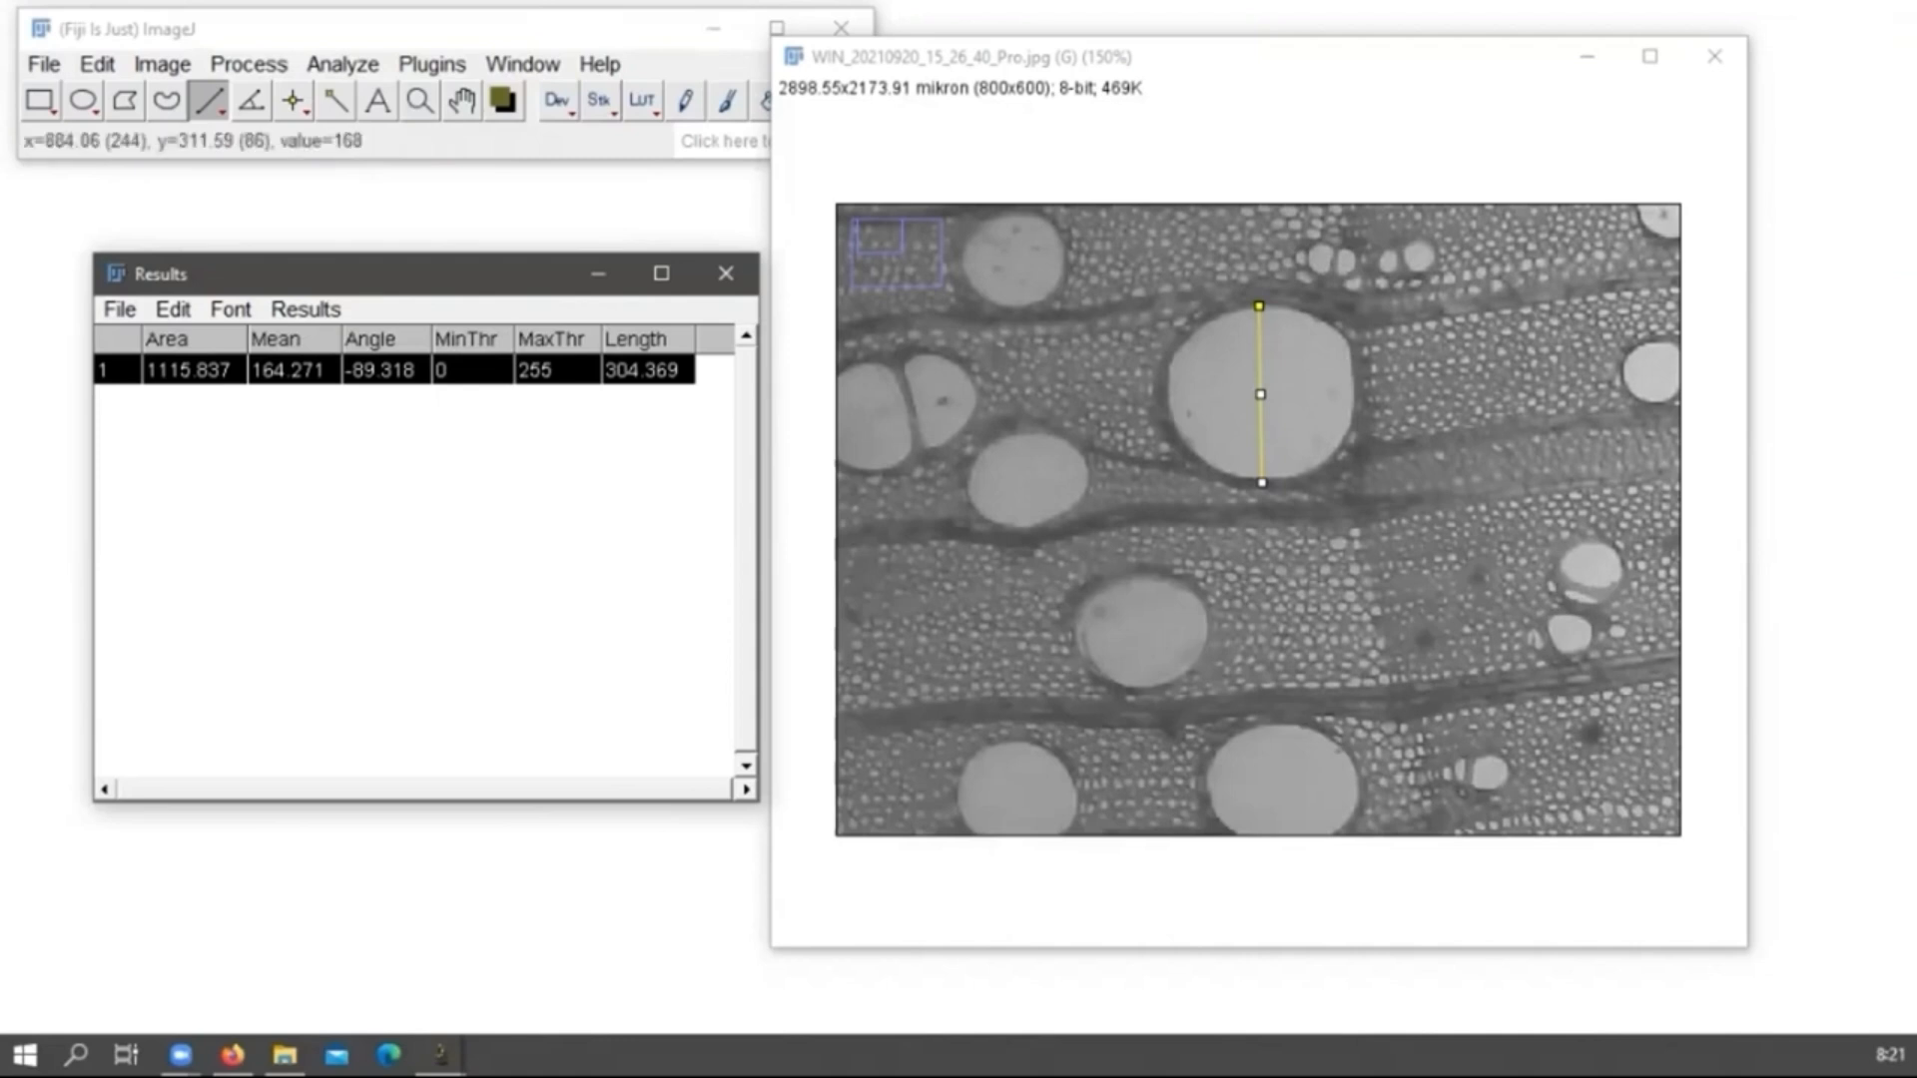
Draw a vertical line about 214 mikron long across the wide oval vessel further down the section and measure it.
{"action": "scroll", "coordinate": [1202, 334], "scroll_direction": "down", "scroll_amount": 3}
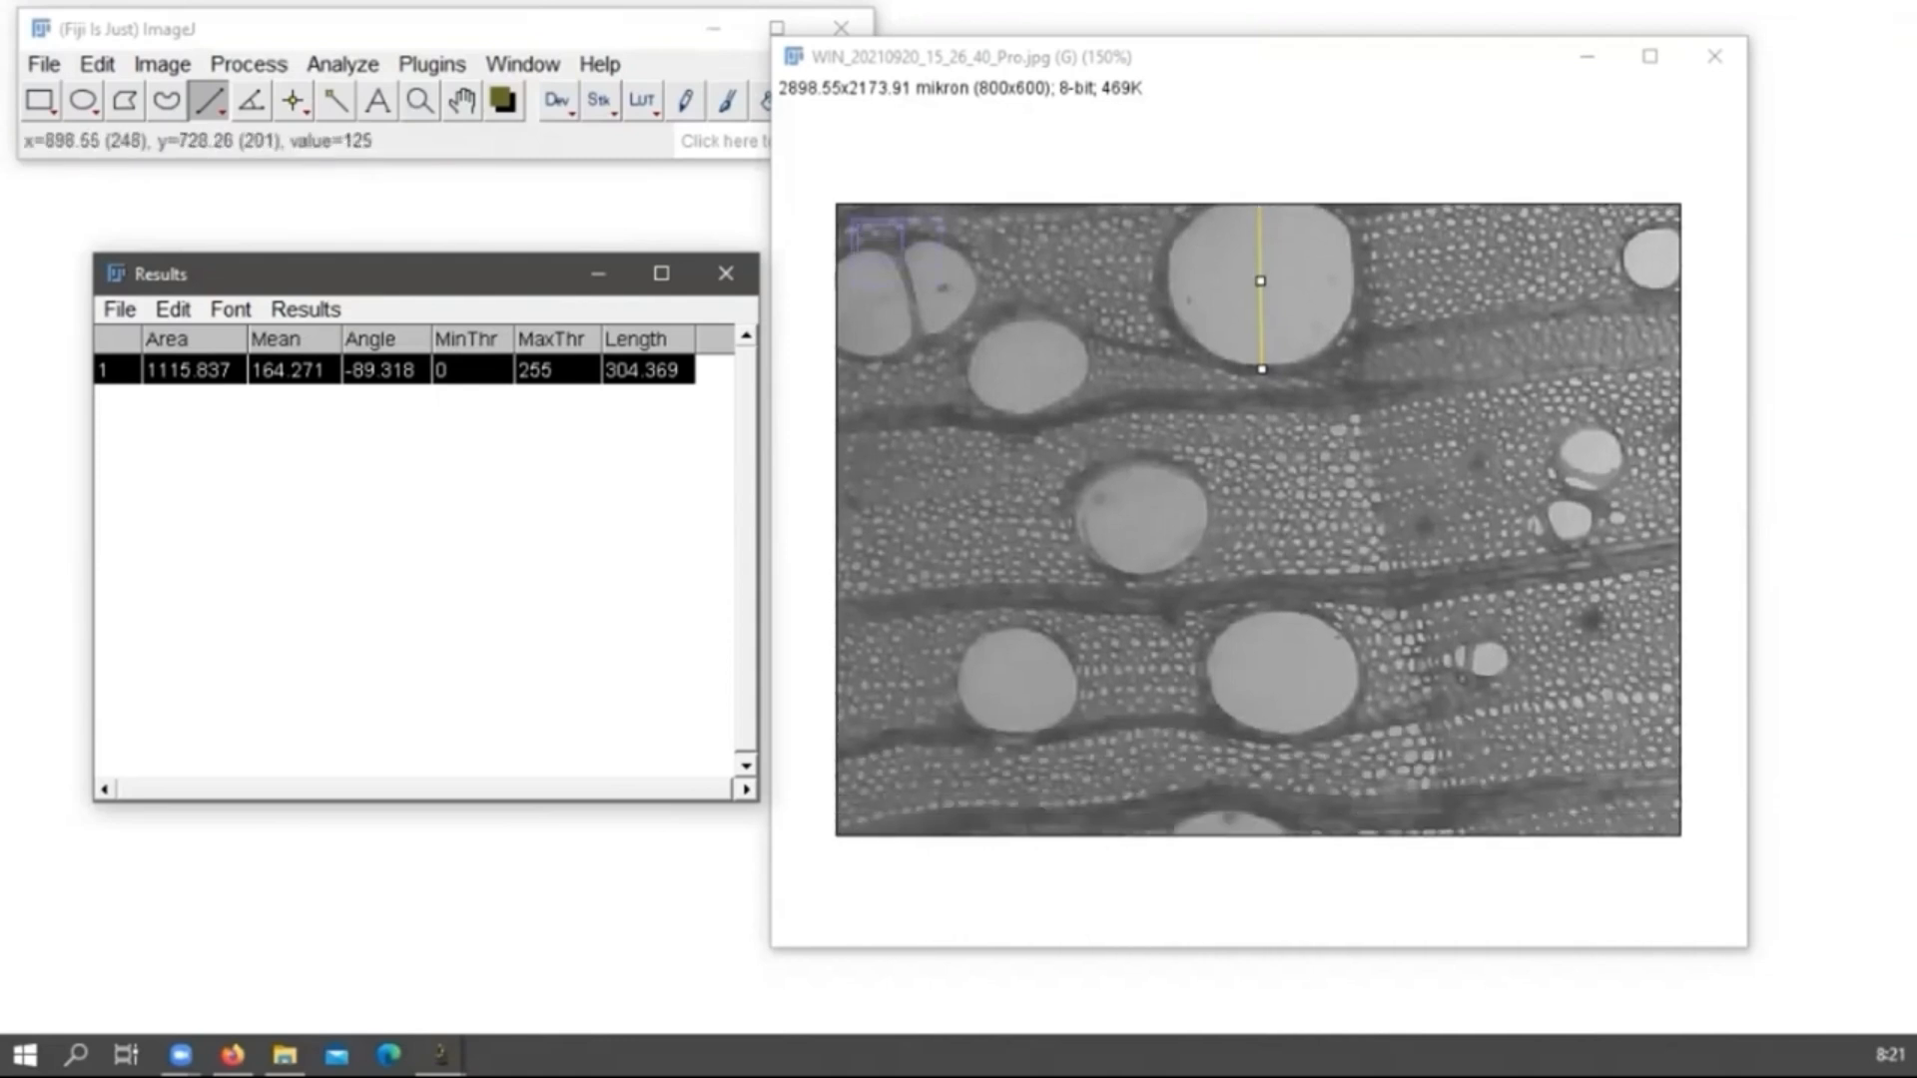
{"action": "scroll", "coordinate": [1207, 519], "scroll_direction": "down", "scroll_amount": 2}
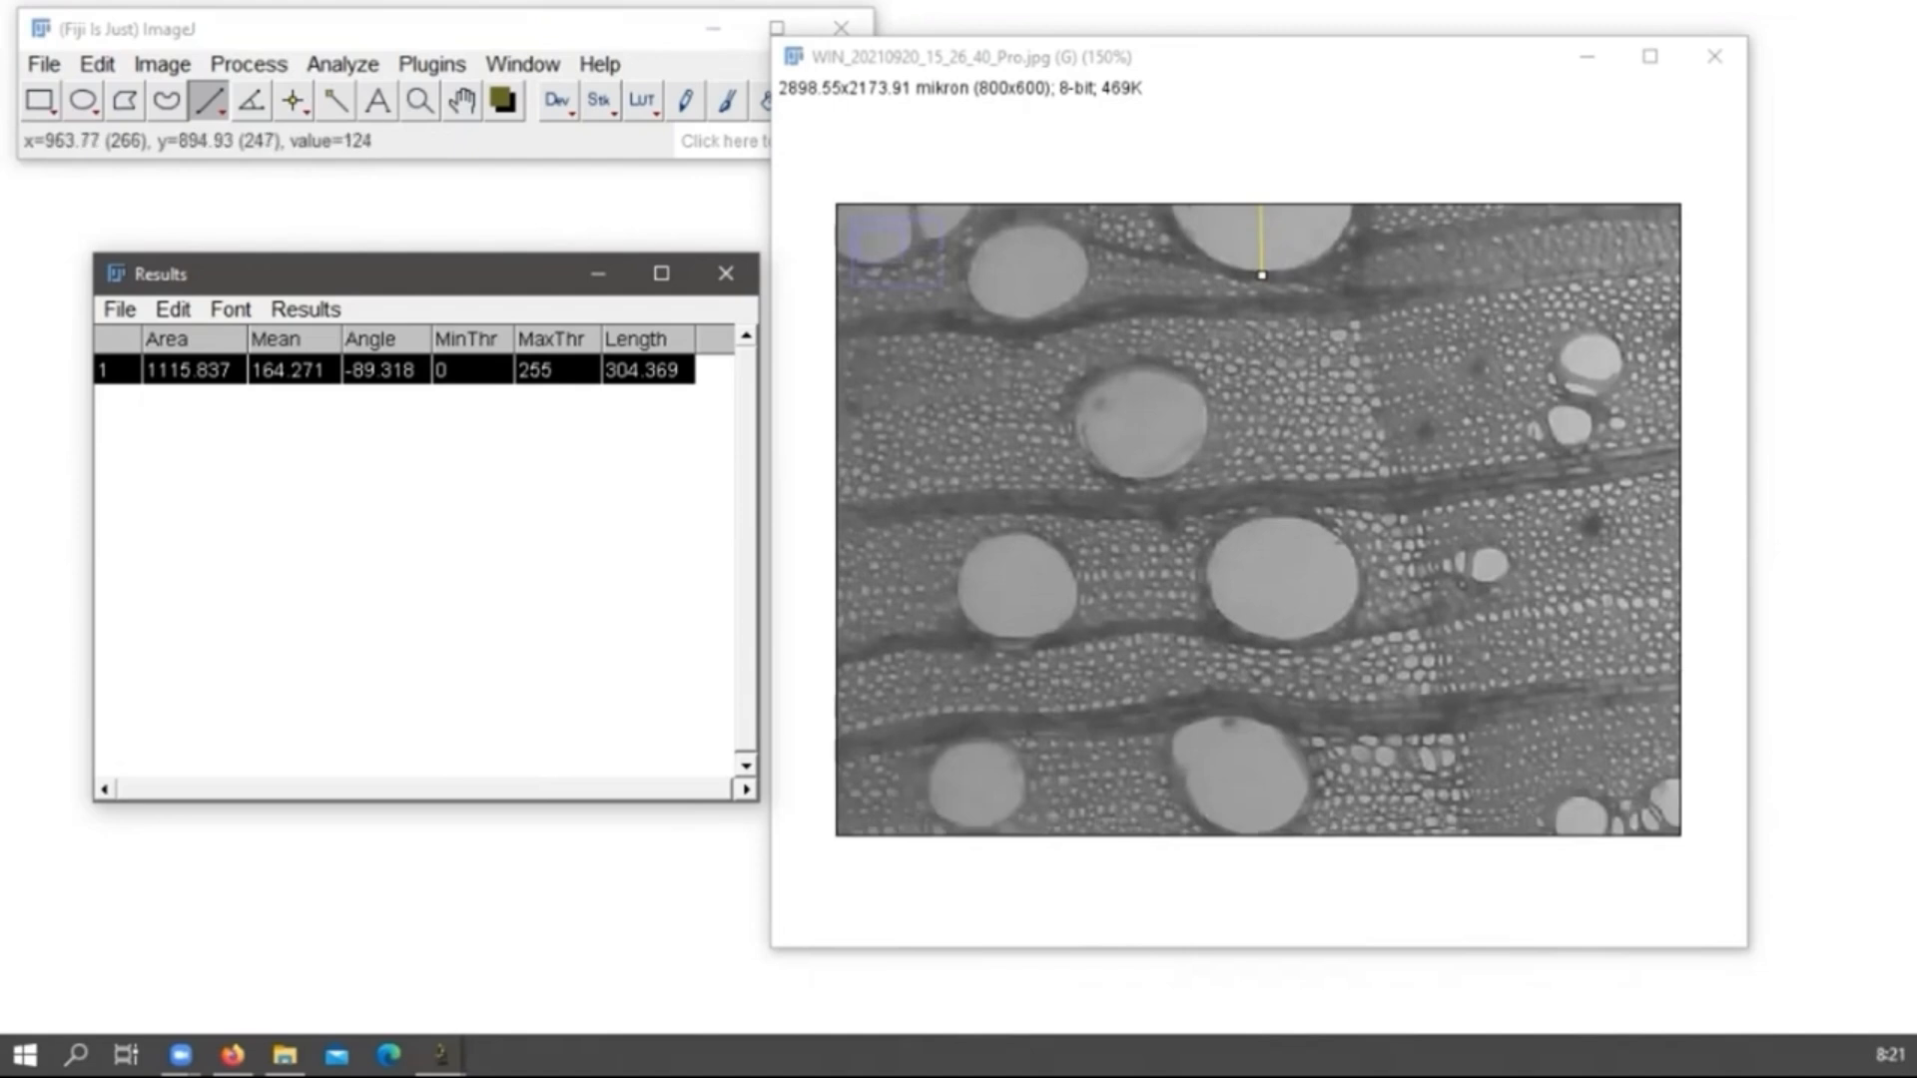
{"action": "left_click_drag", "start_coordinate": [1280, 516], "coordinate": [1282, 640]}
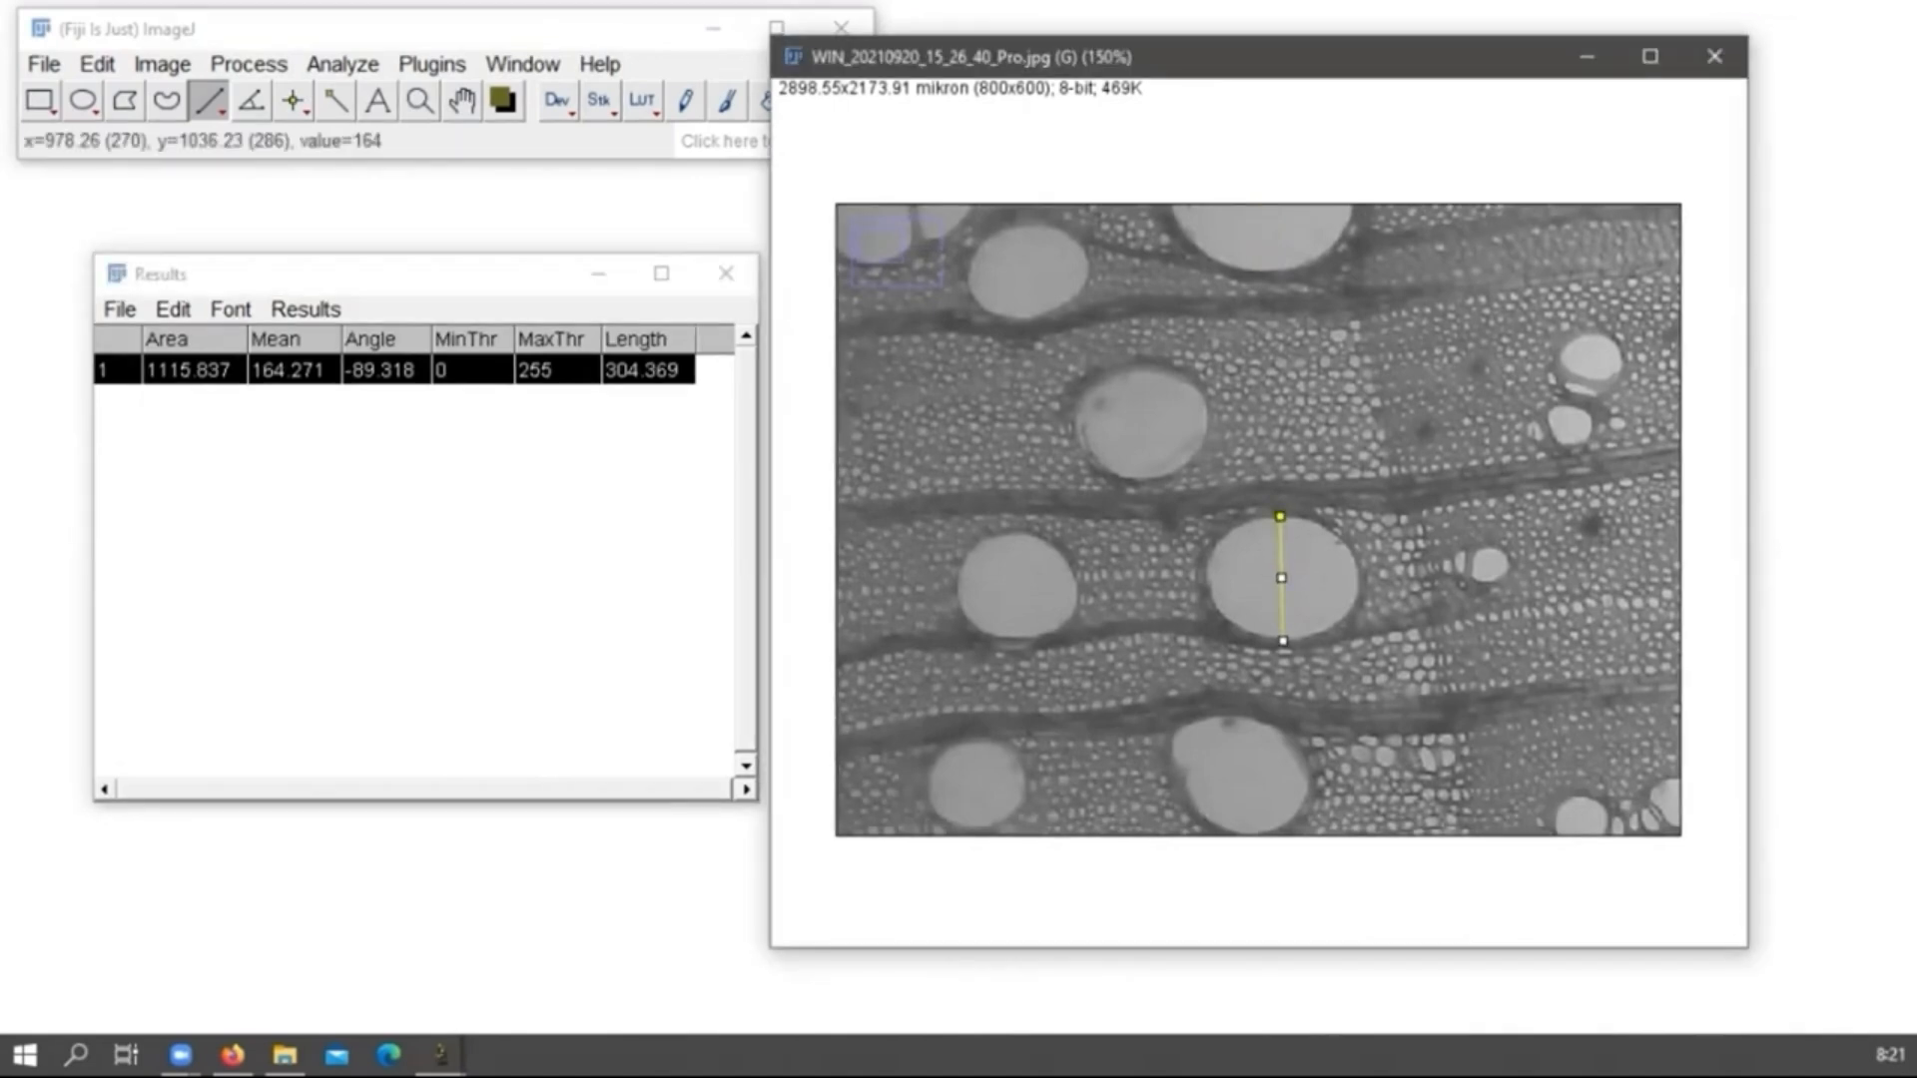
{"action": "key", "text": "ctrl+m"}
Draw and measure vertical lines about 236 and 217 mikron long across the two large stacked vessels lower in the section.
{"action": "scroll", "coordinate": [1258, 519], "scroll_direction": "down", "scroll_amount": 6}
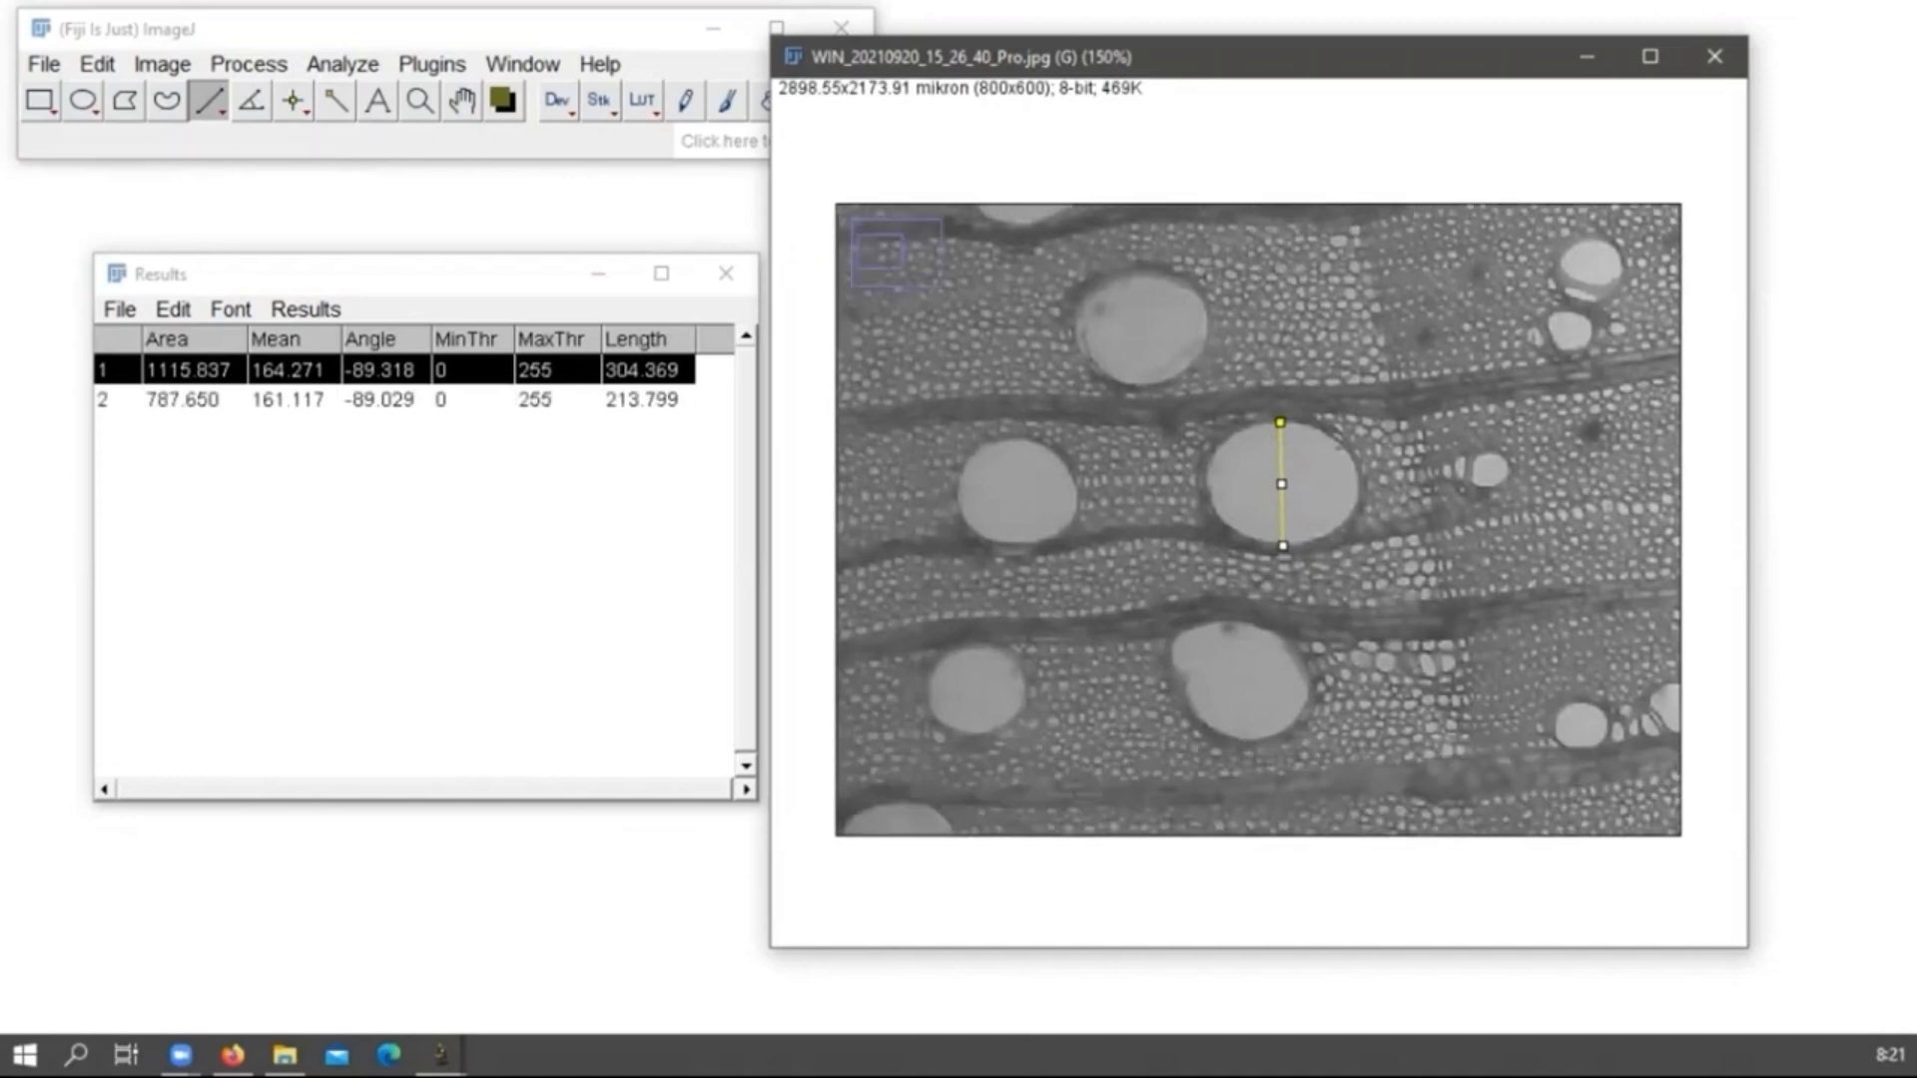
{"action": "scroll", "coordinate": [1258, 520], "scroll_direction": "down", "scroll_amount": 4}
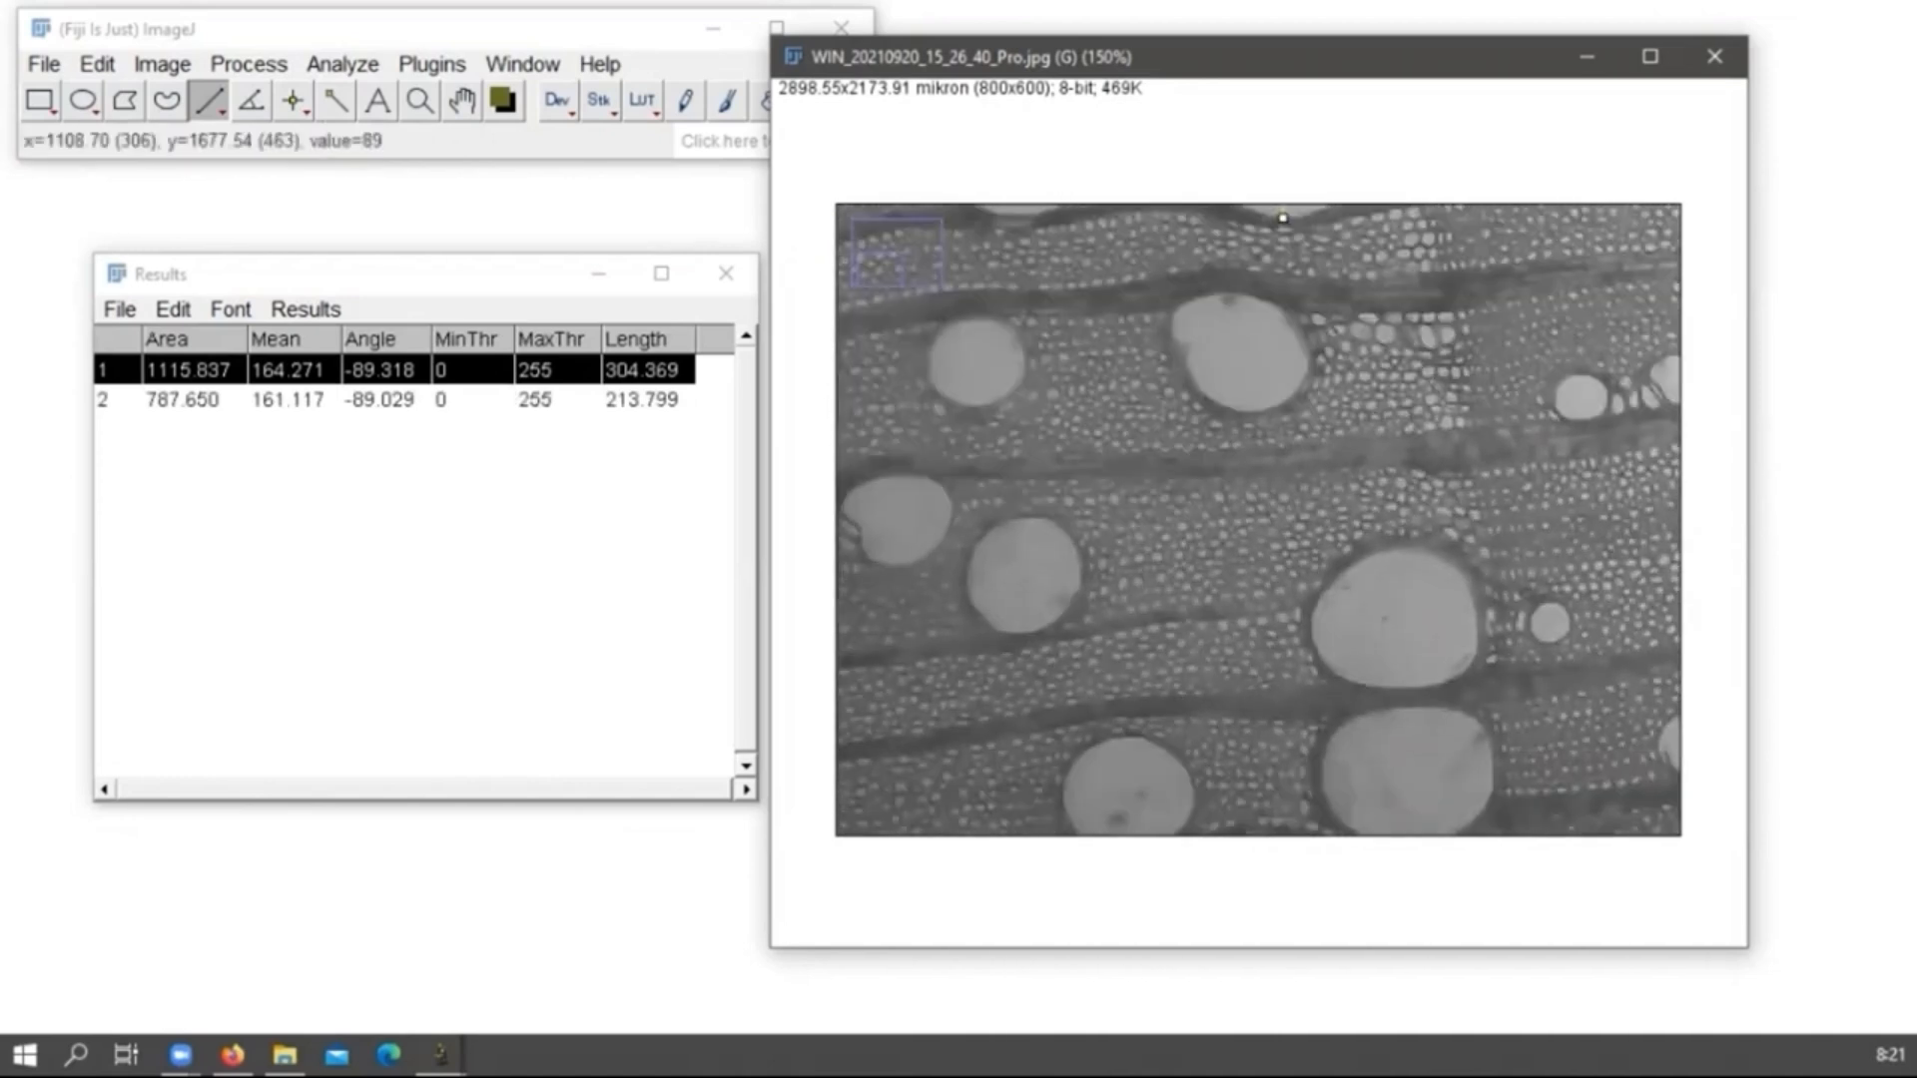
{"action": "left_click_drag", "start_coordinate": [1397, 552], "coordinate": [1401, 688]}
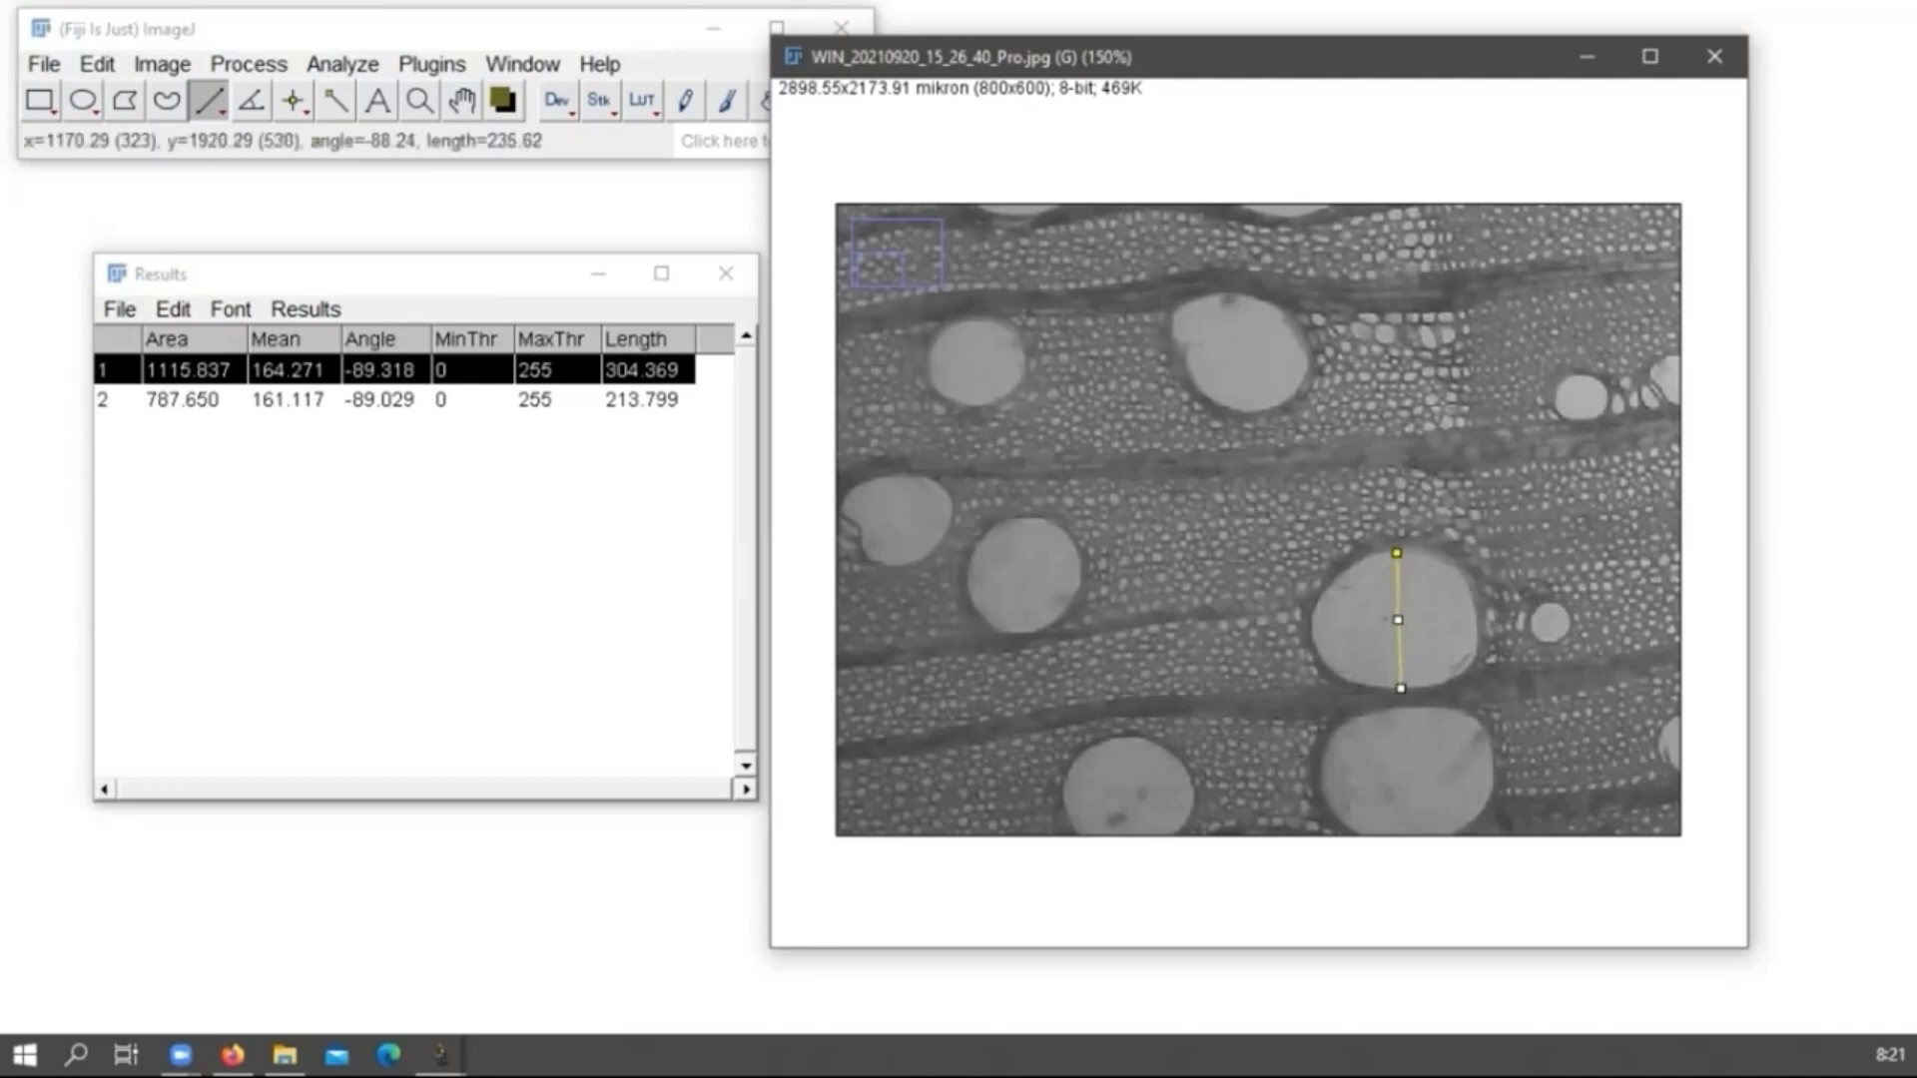
{"action": "key", "text": "ctrl+m"}
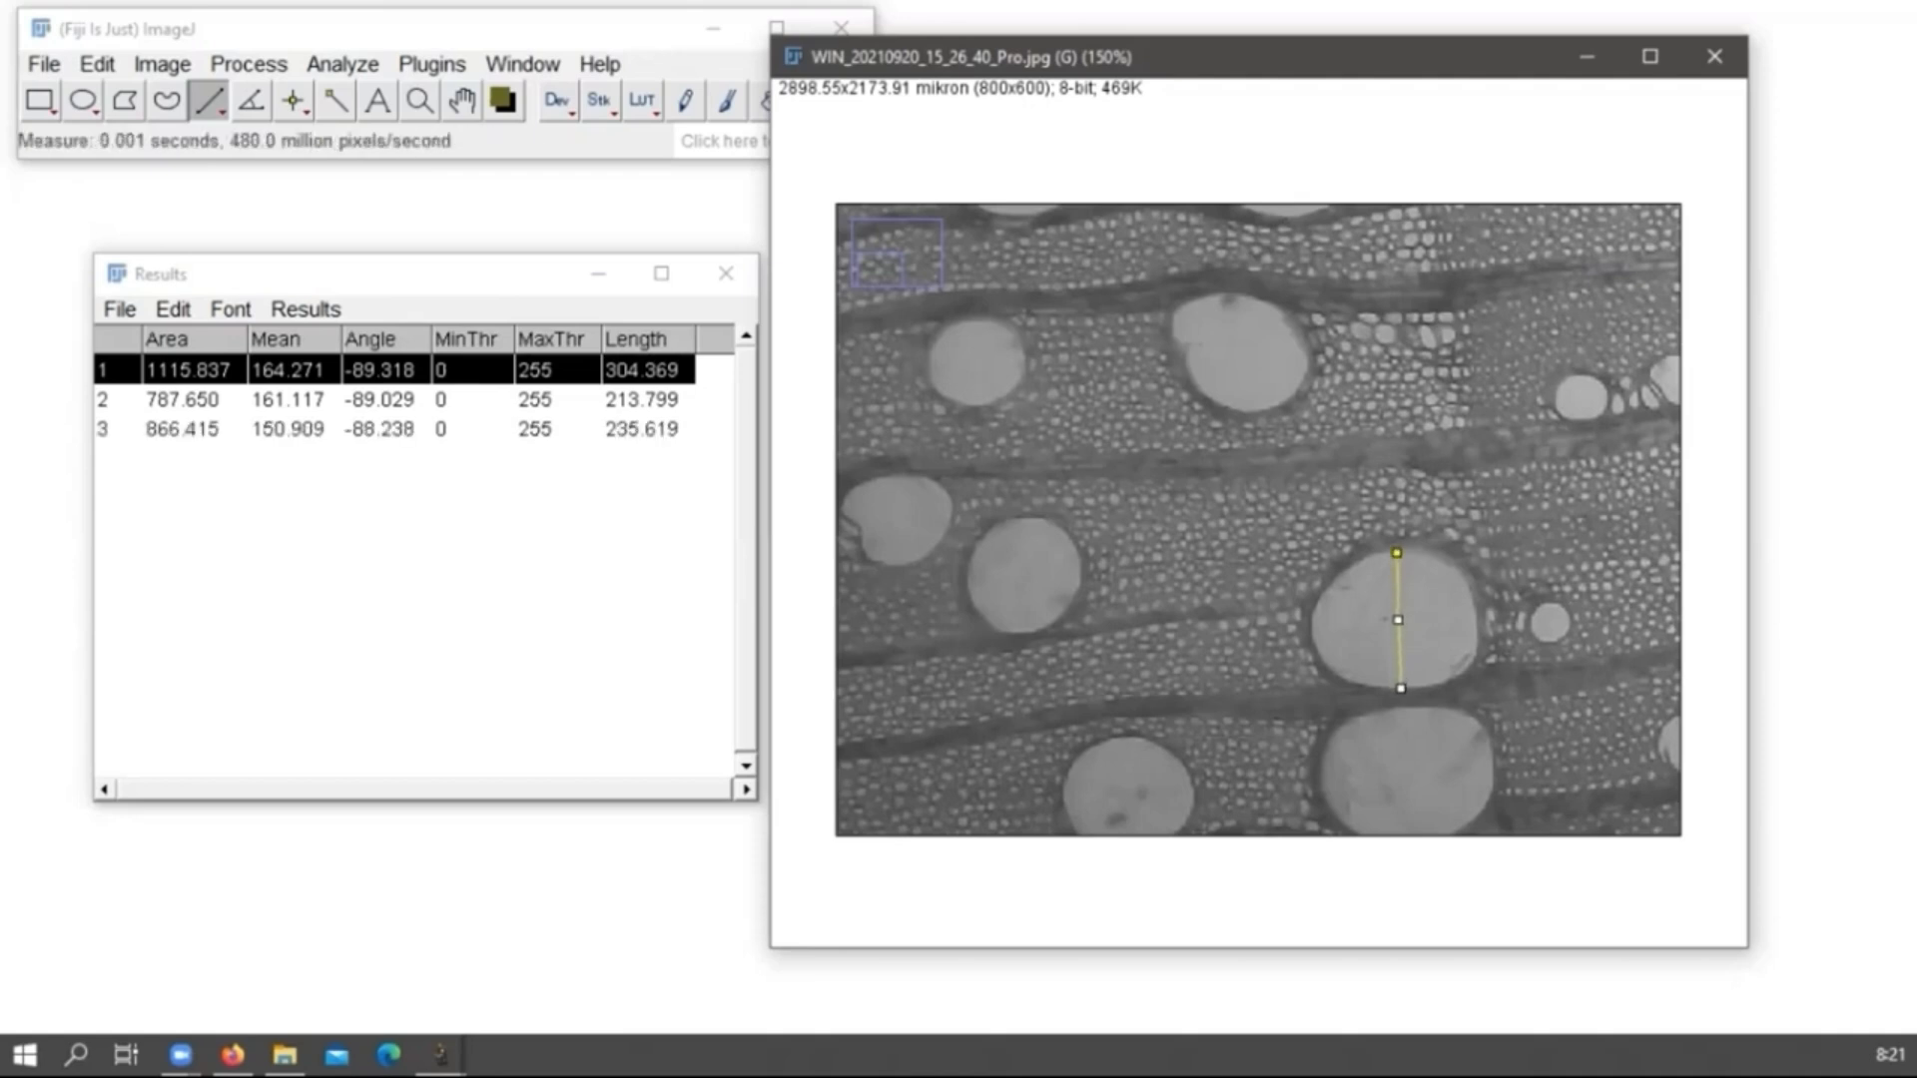
{"action": "left_click_drag", "start_coordinate": [1404, 710], "coordinate": [1407, 833]}
{"action": "key", "text": "ctrl+m"}
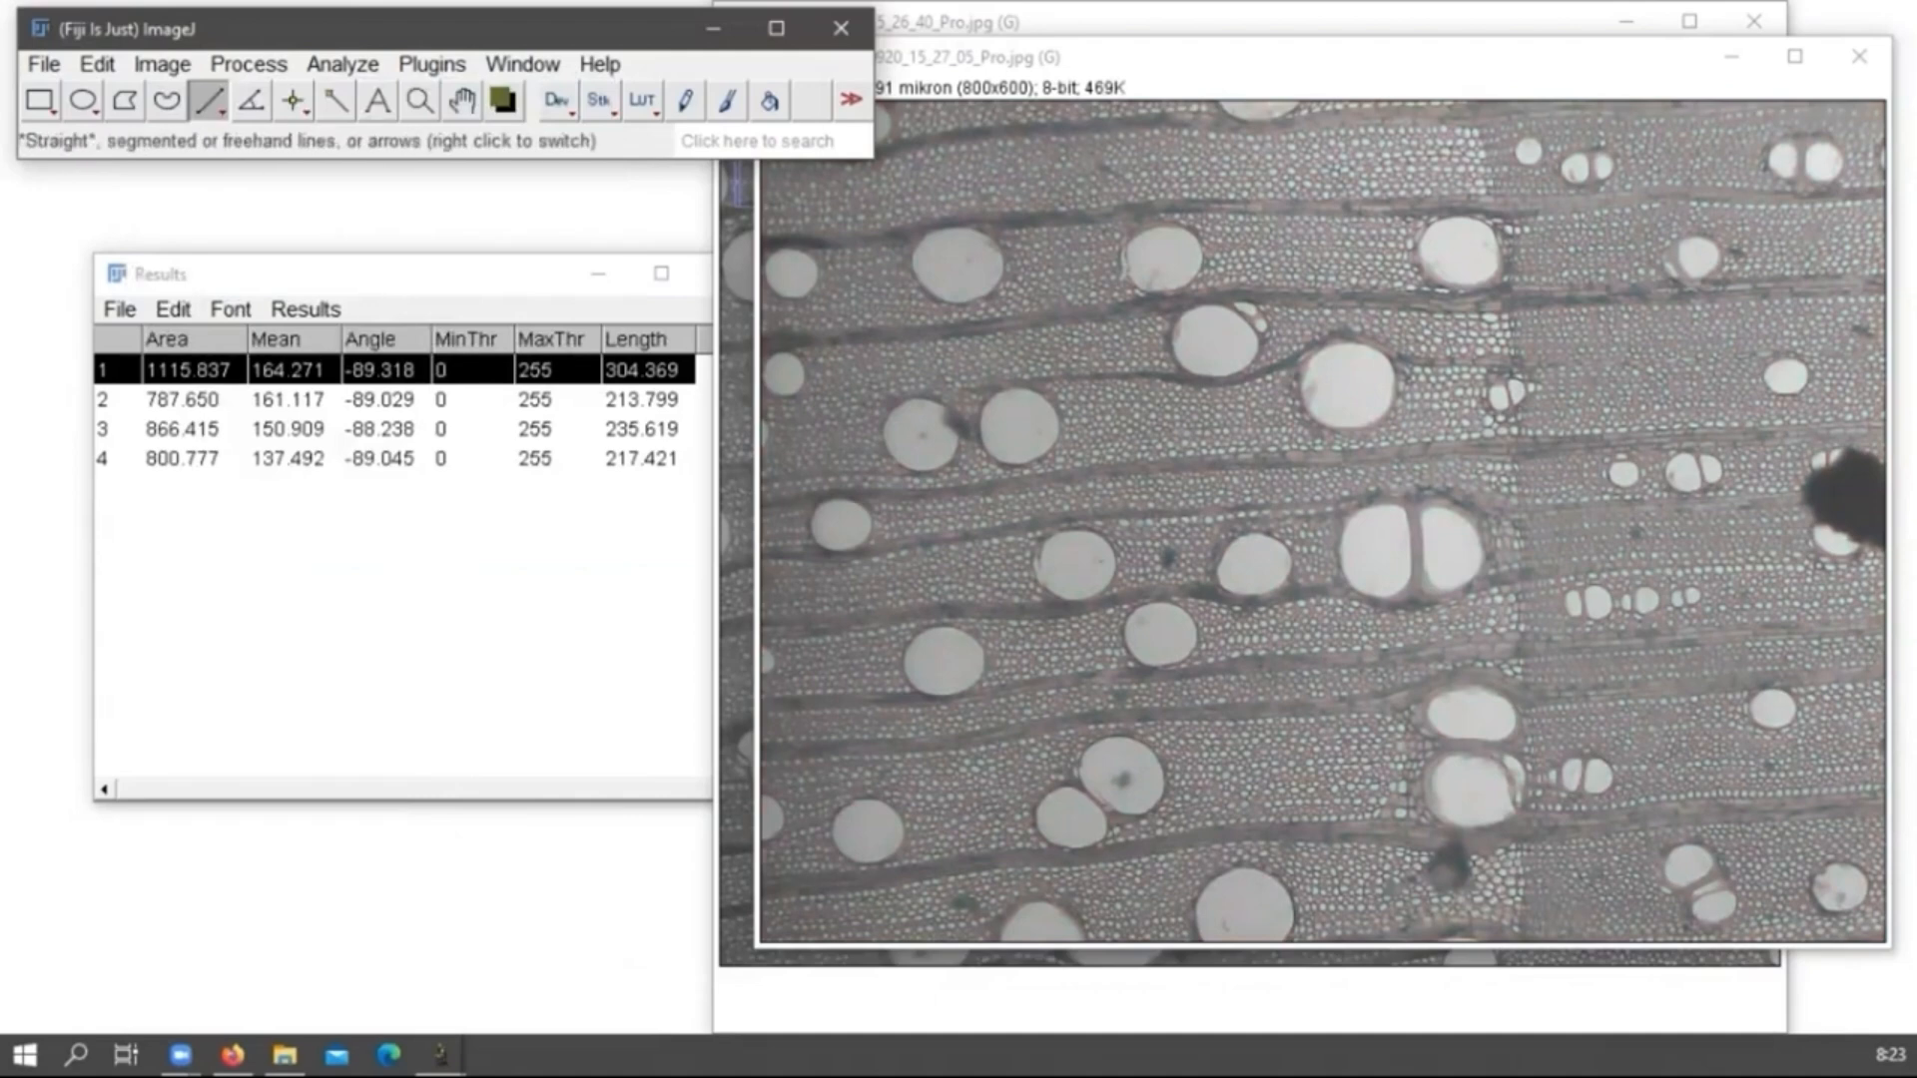
Raise the minimum display level of WIN_20210920_15_27_05_Pro to darken the tissue and enlarge the square selection in its upper-left part.
{"action": "left_click", "coordinate": [162, 63]}
{"action": "mouse_move", "coordinate": [175, 148]}
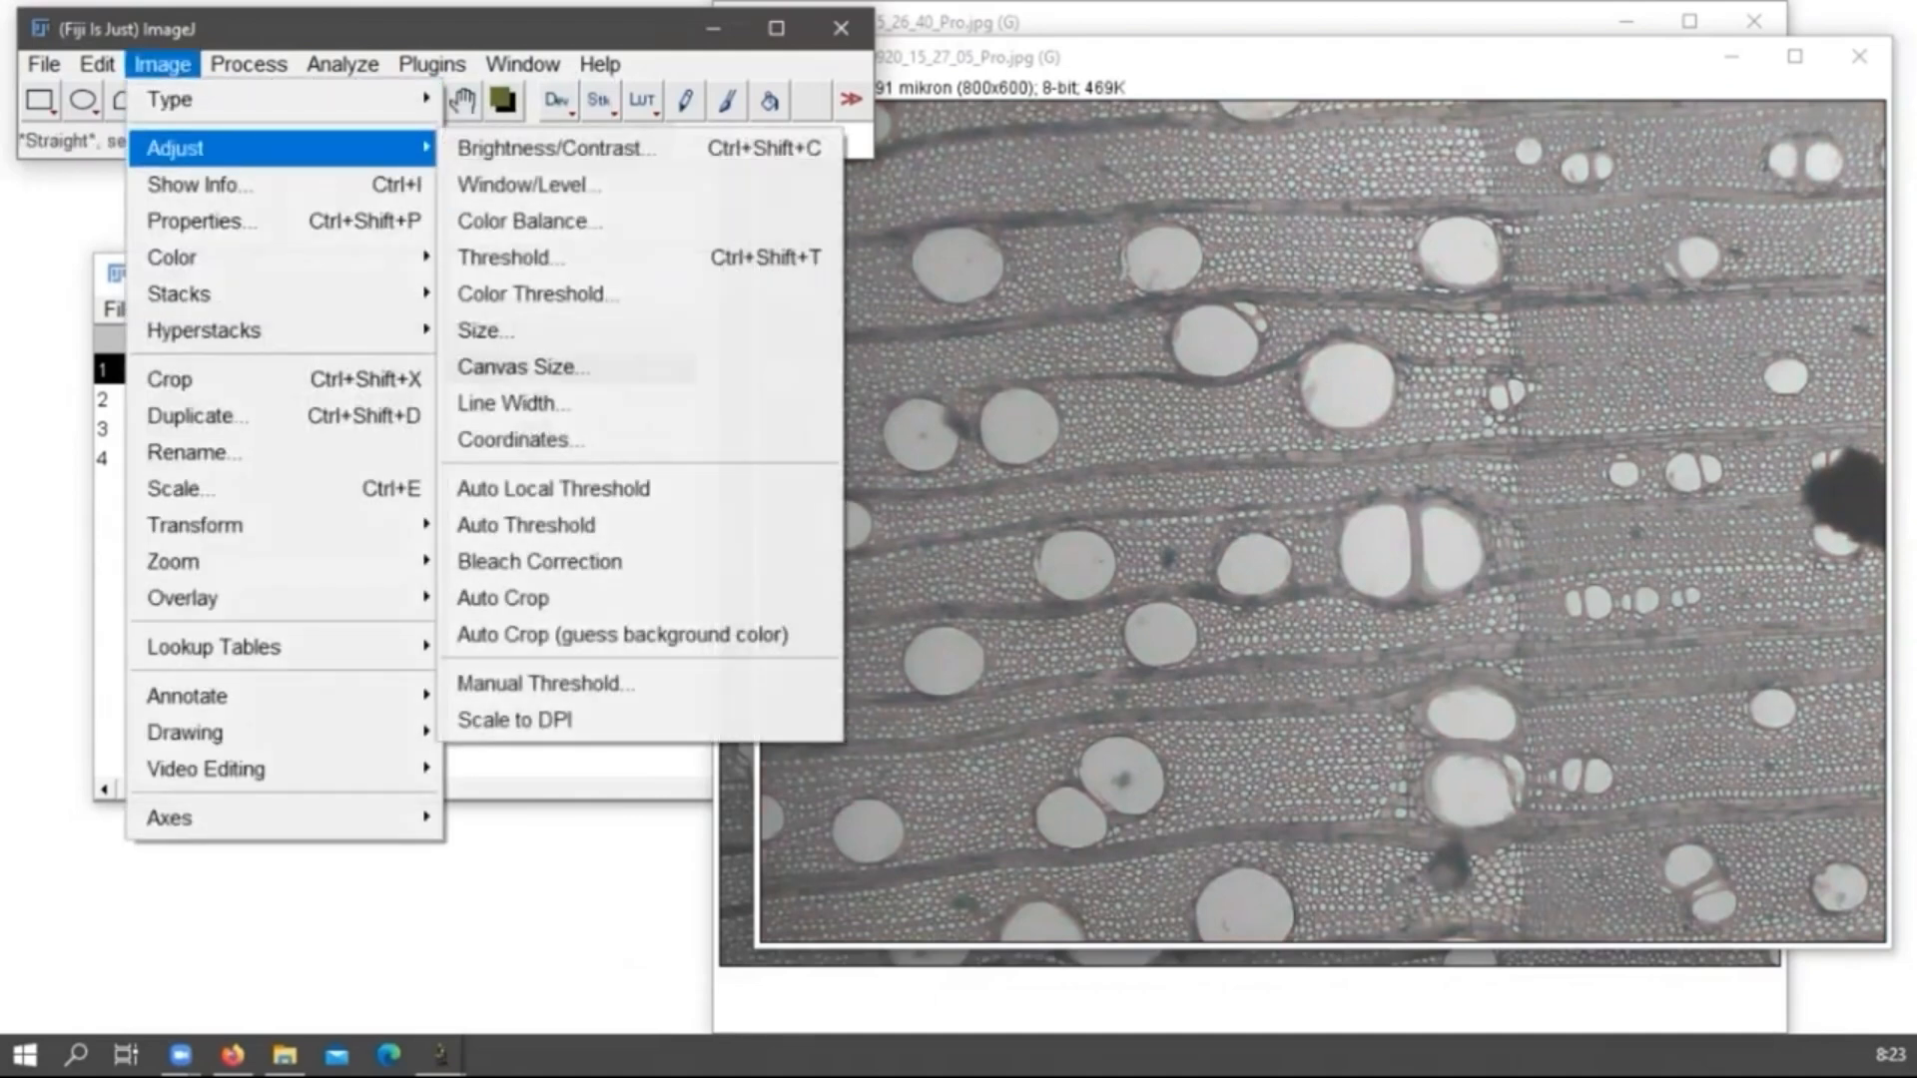
{"action": "left_click", "coordinate": [549, 147]}
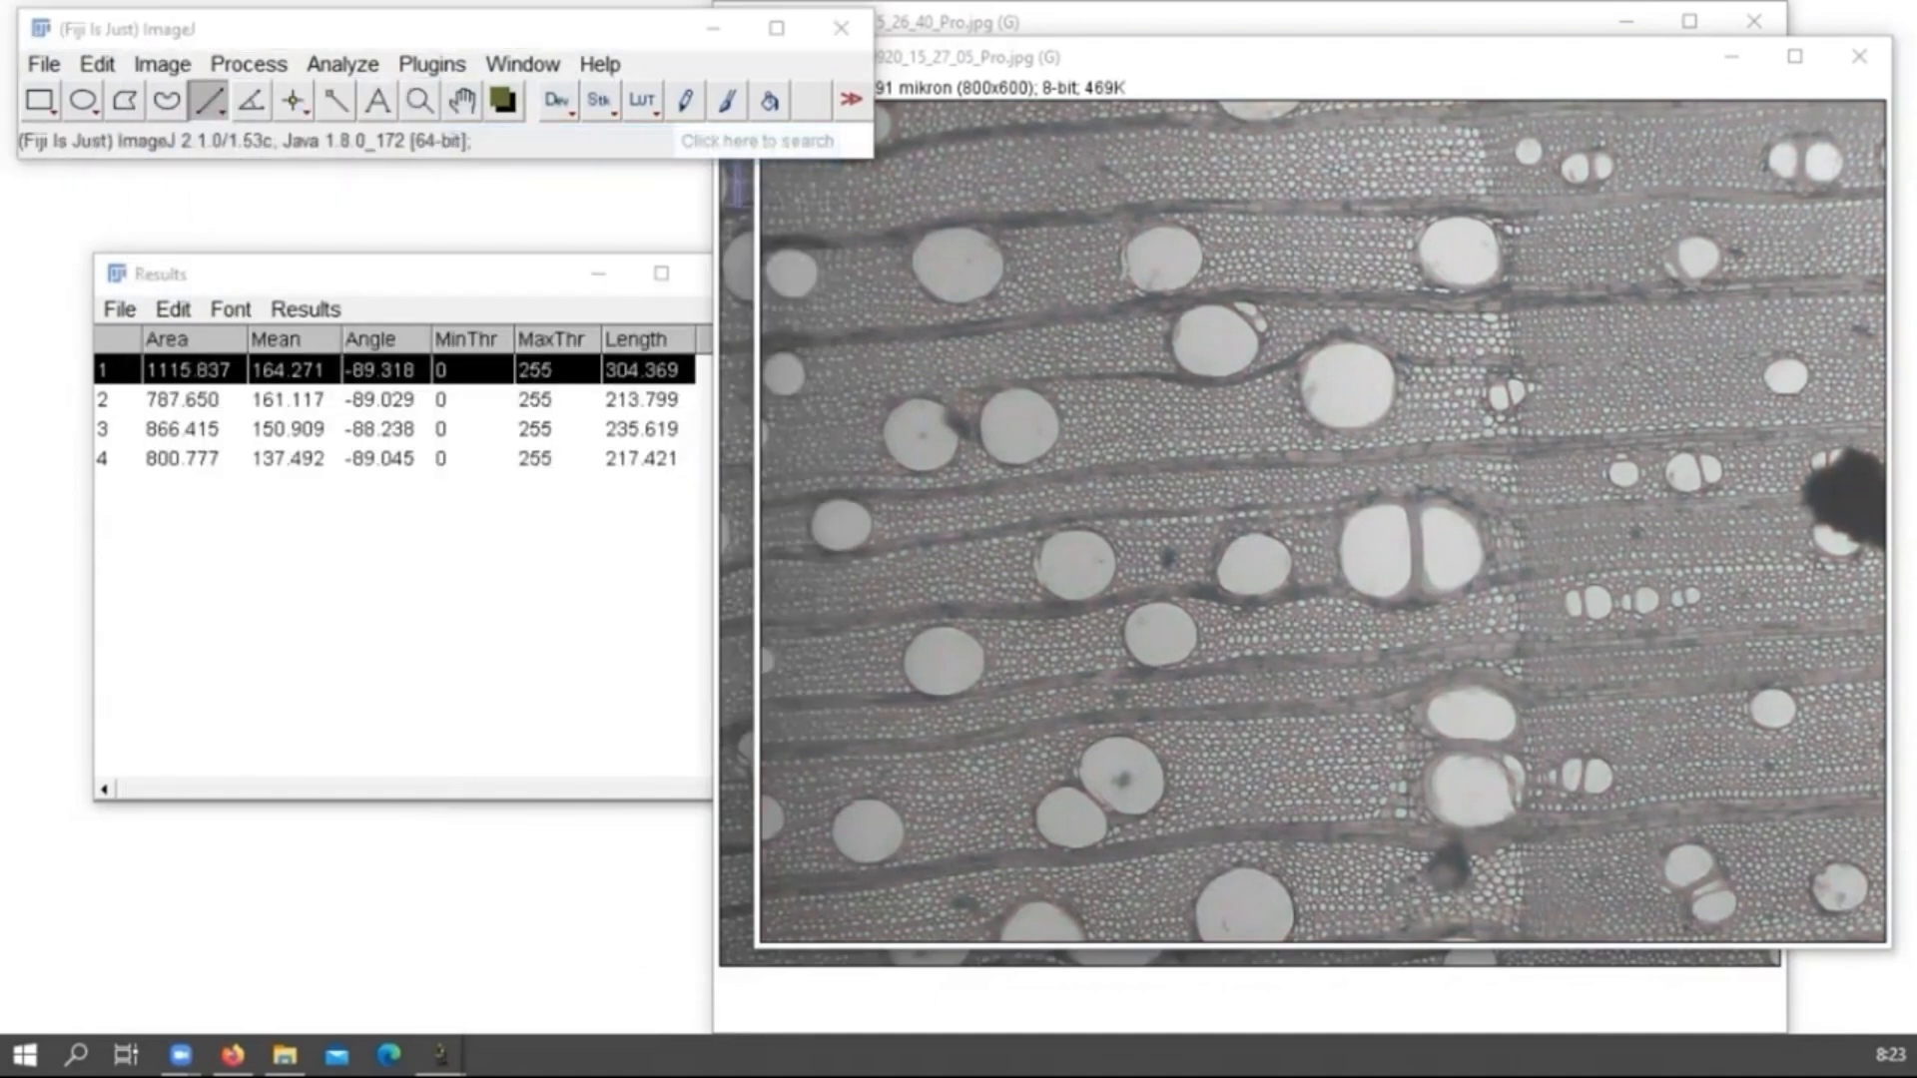
{"action": "left_click_drag", "start_coordinate": [1914, 538], "coordinate": [596, 410]}
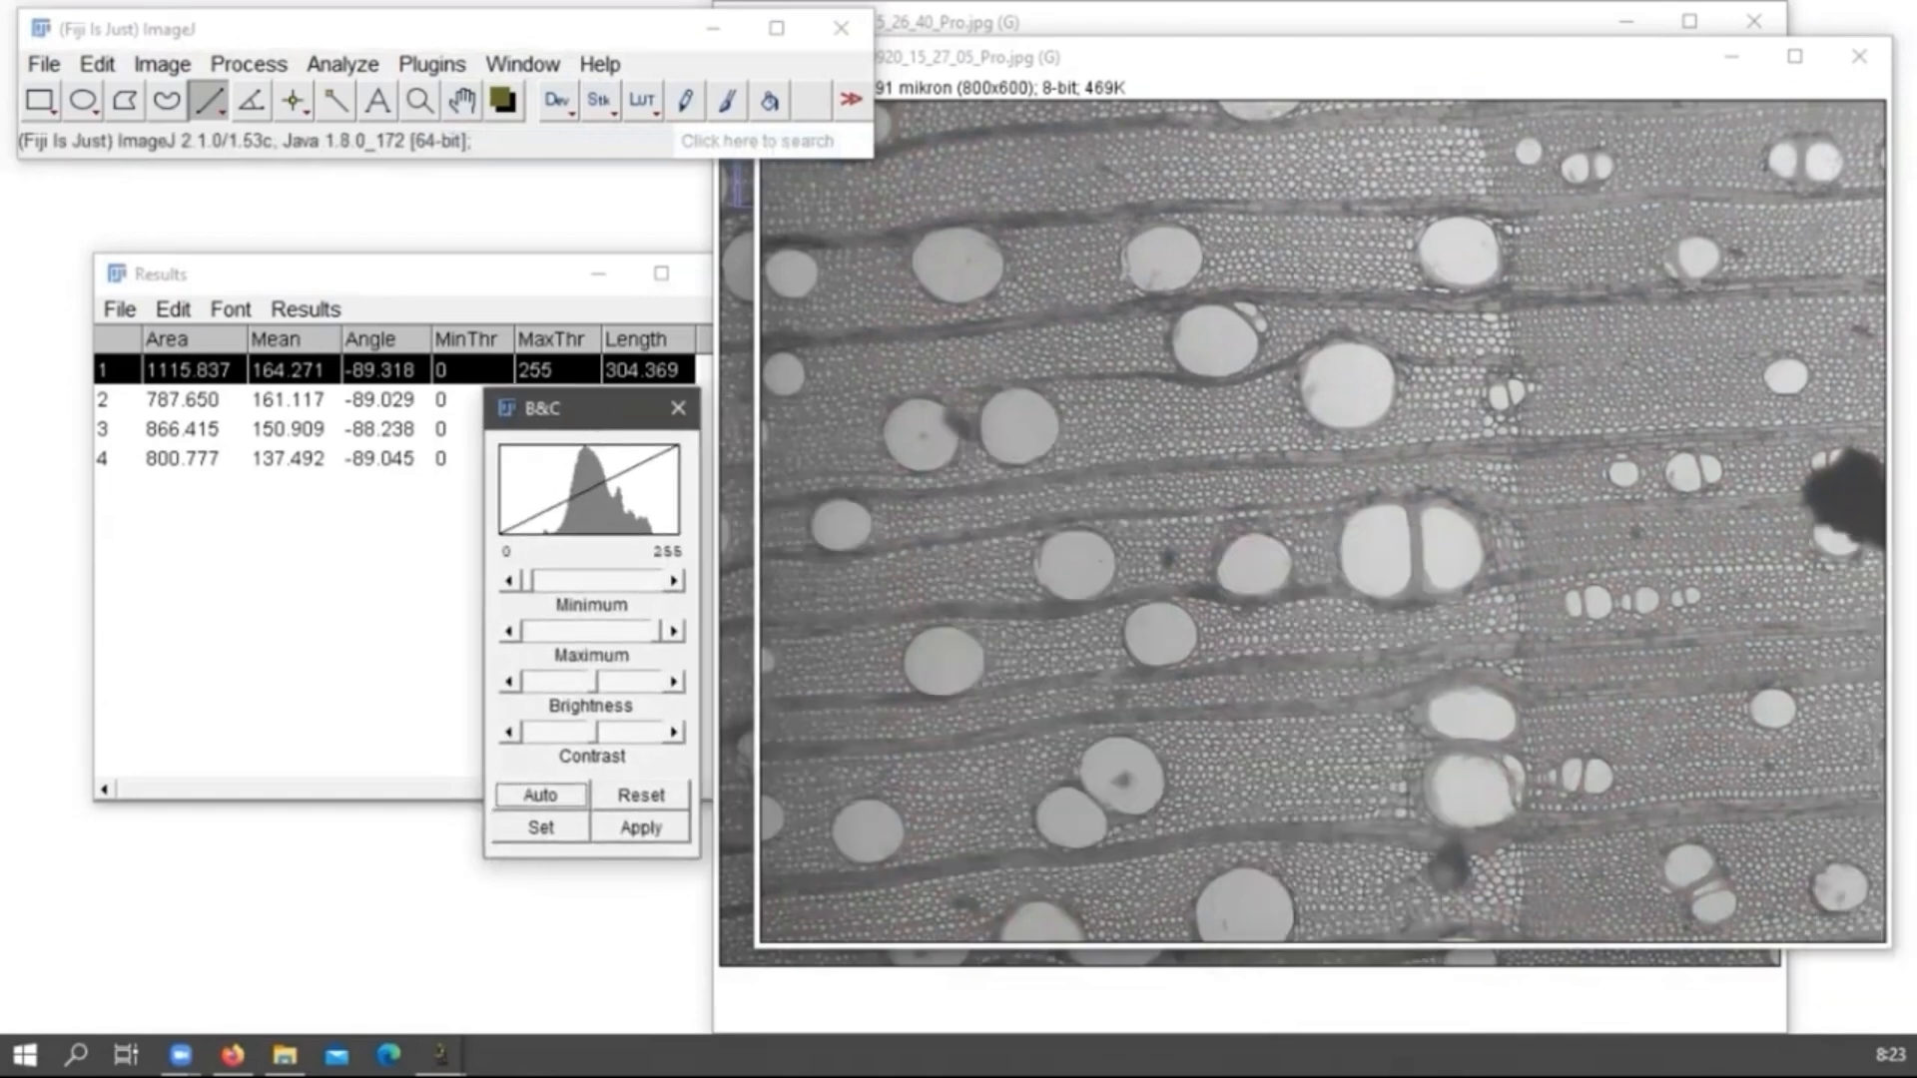
{"action": "left_click_drag", "start_coordinate": [530, 580], "coordinate": [574, 580]}
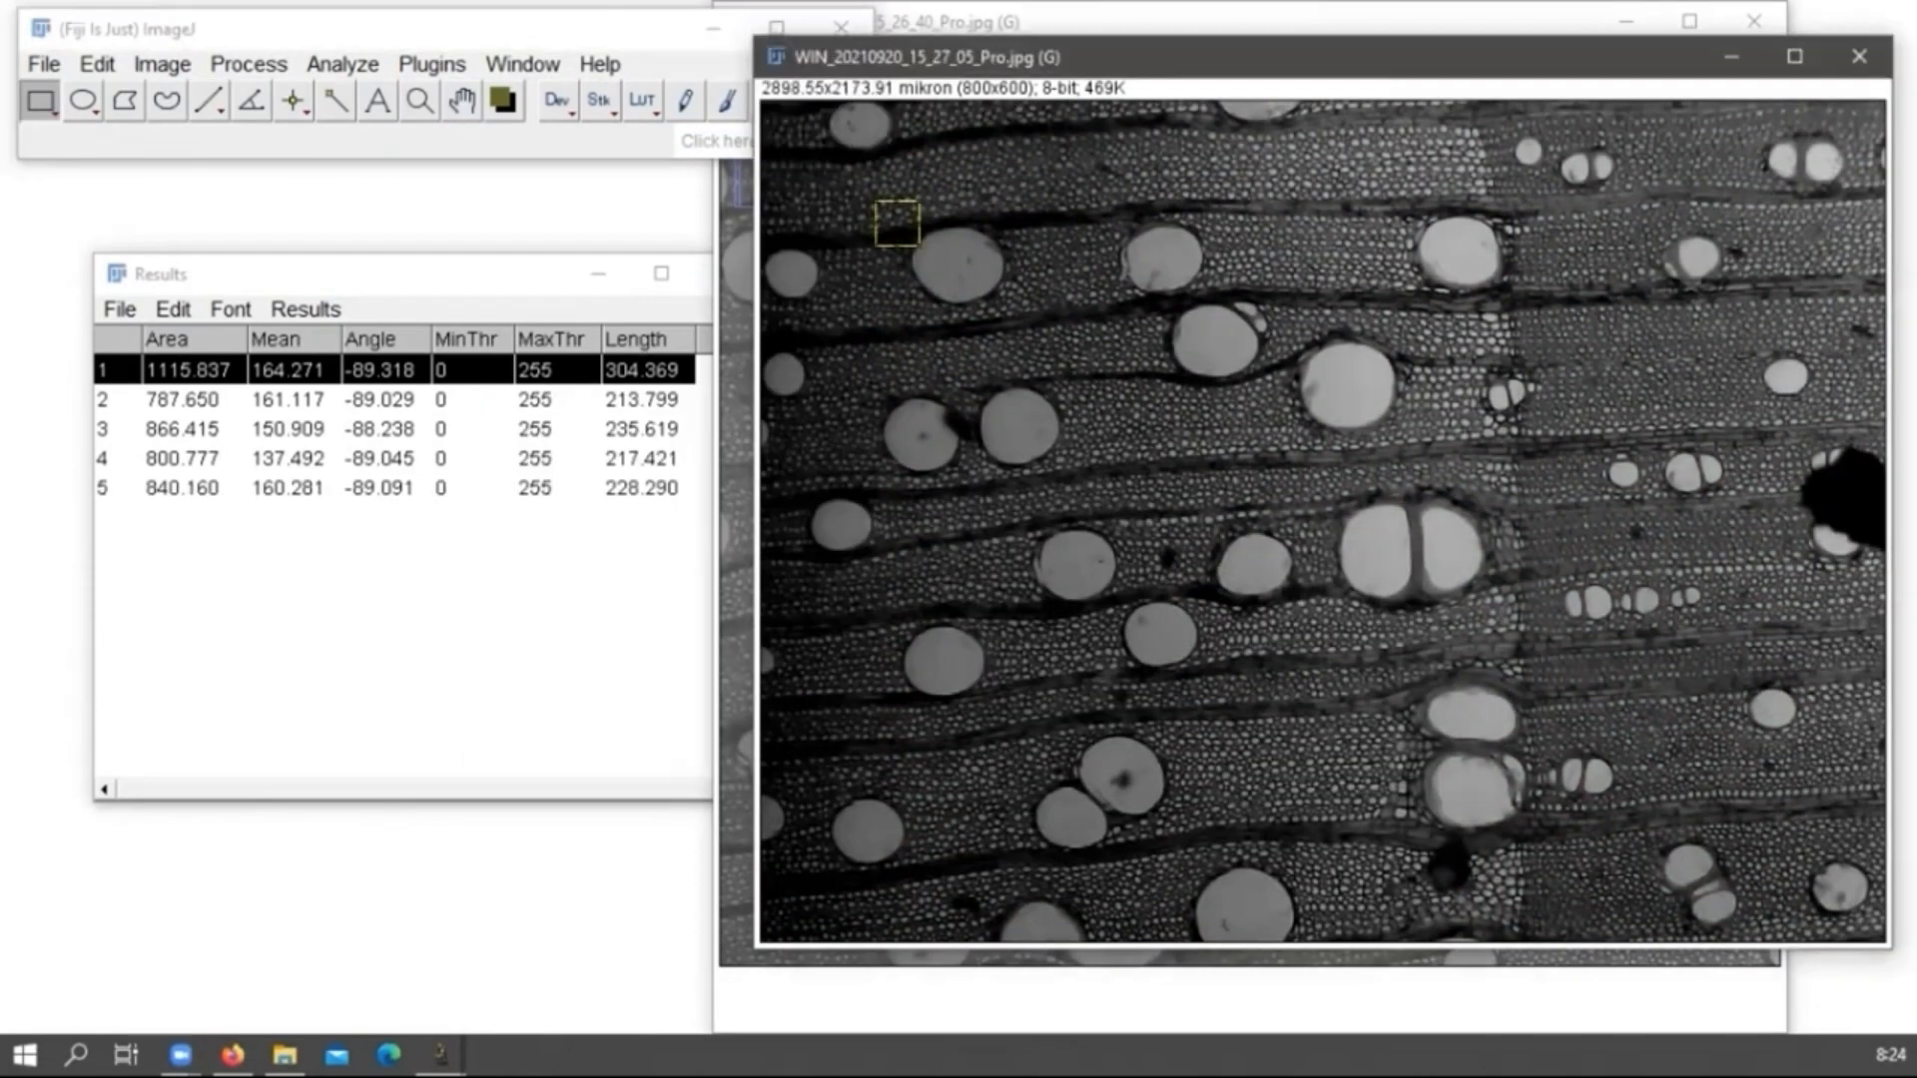
{"action": "left_click_drag", "start_coordinate": [918, 246], "coordinate": [1175, 518]}
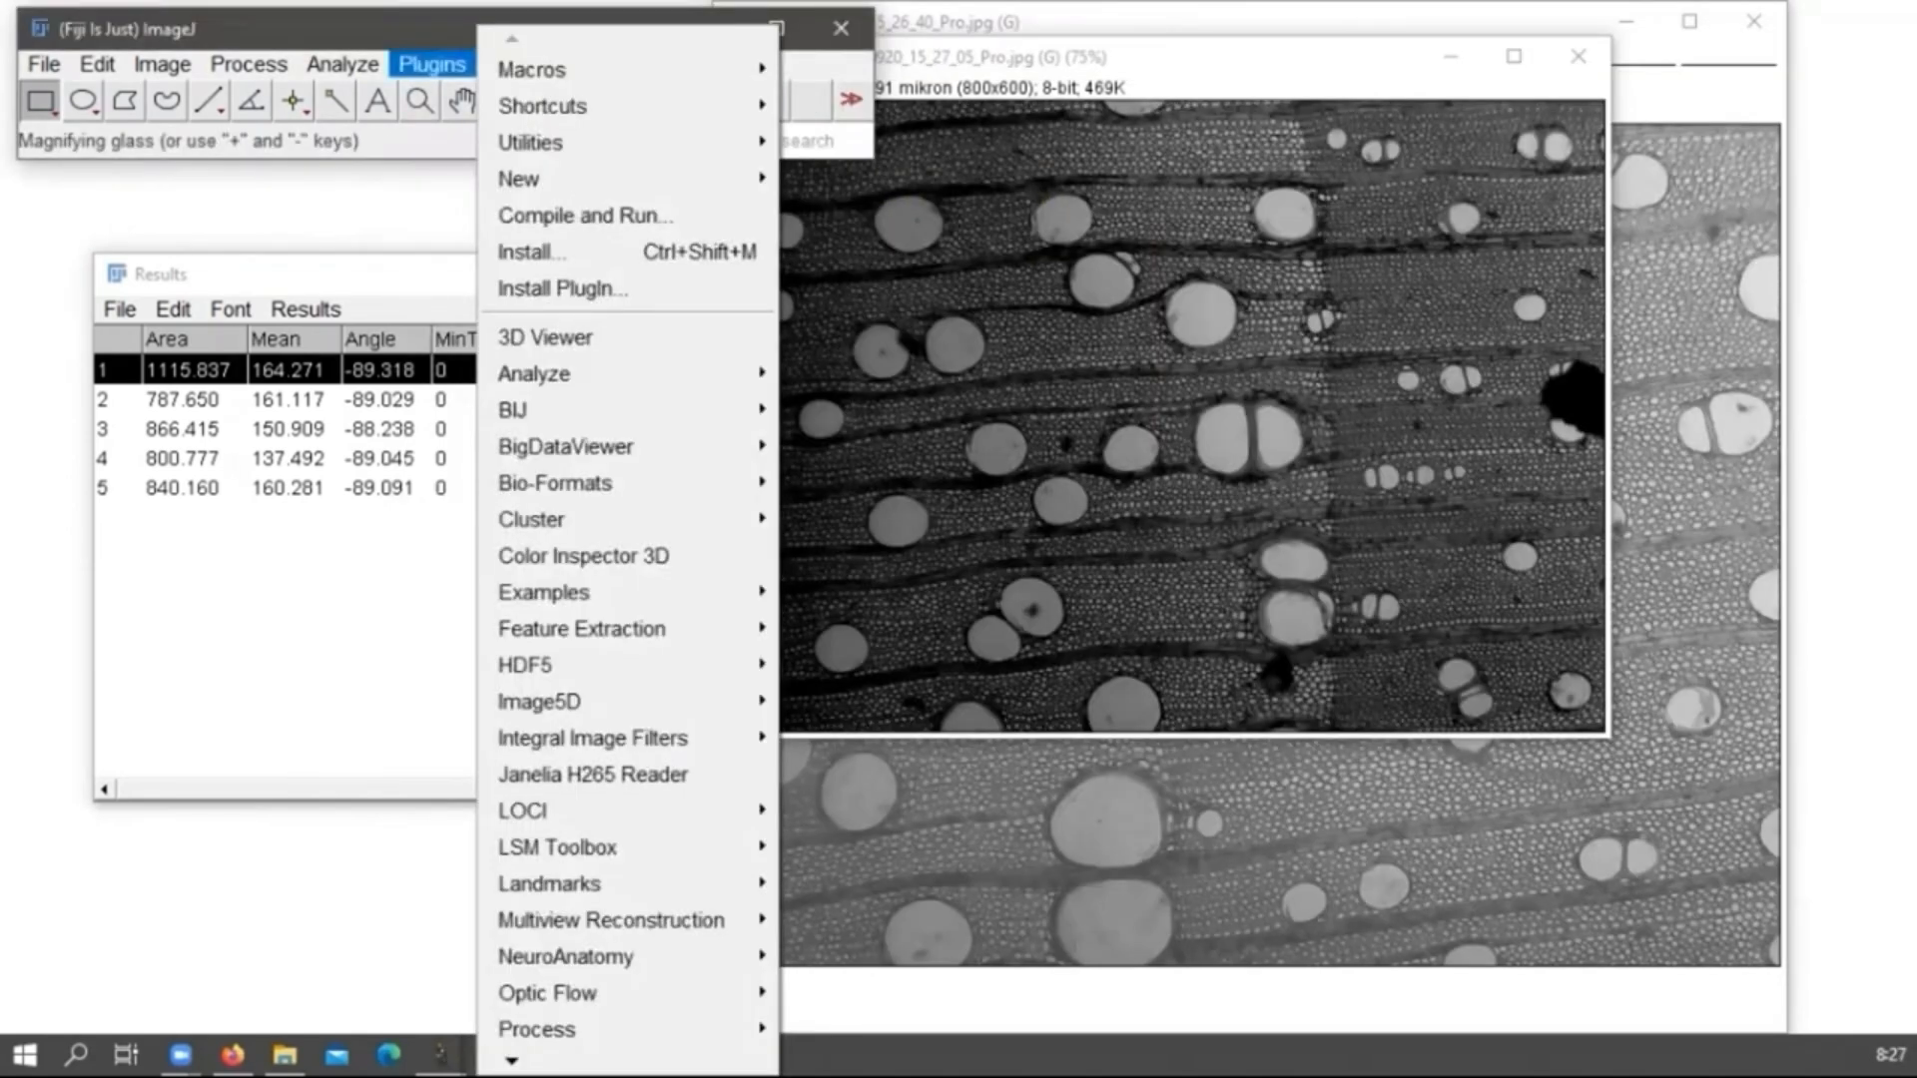
Start the Cell Counter plugin and initialize it on WIN_20210920_15_27_05_Pro.
{"action": "mouse_move", "coordinate": [534, 373]}
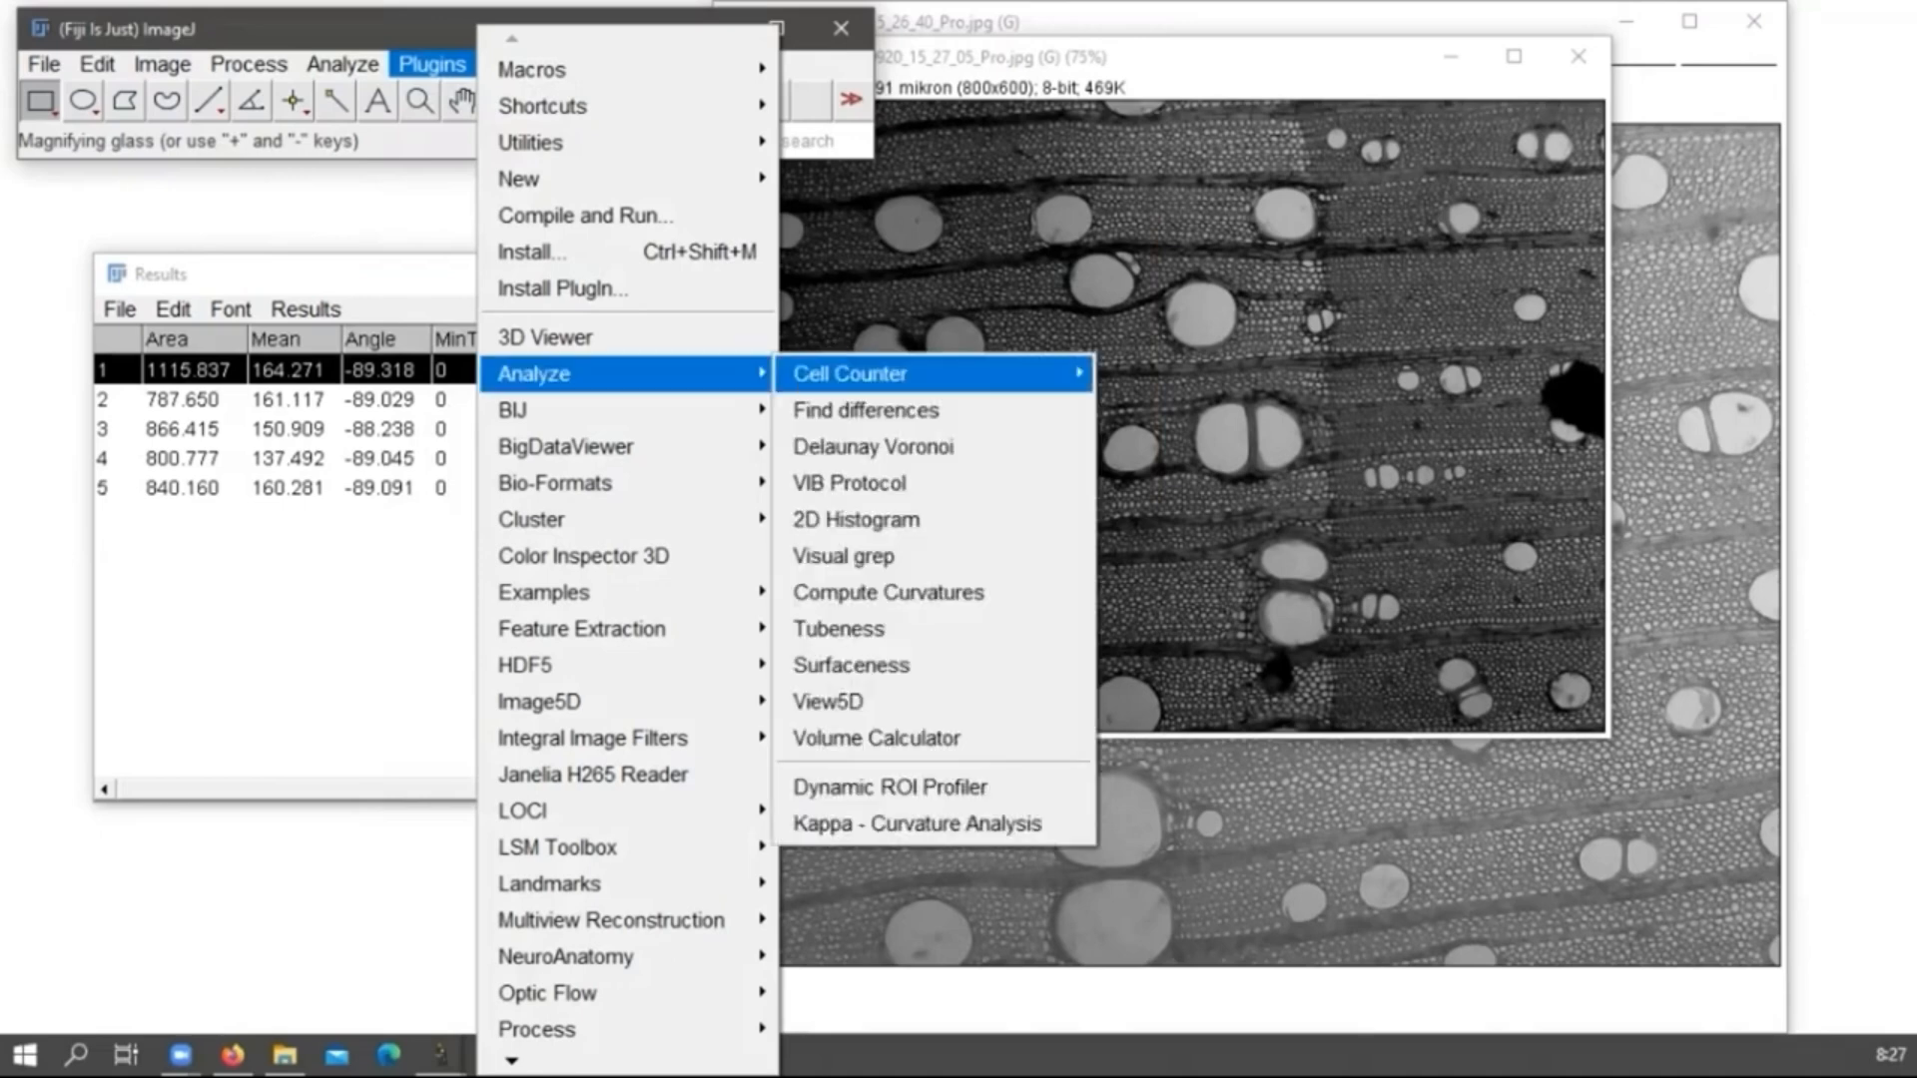
{"action": "mouse_move", "coordinate": [849, 374]}
{"action": "left_click", "coordinate": [1167, 373]}
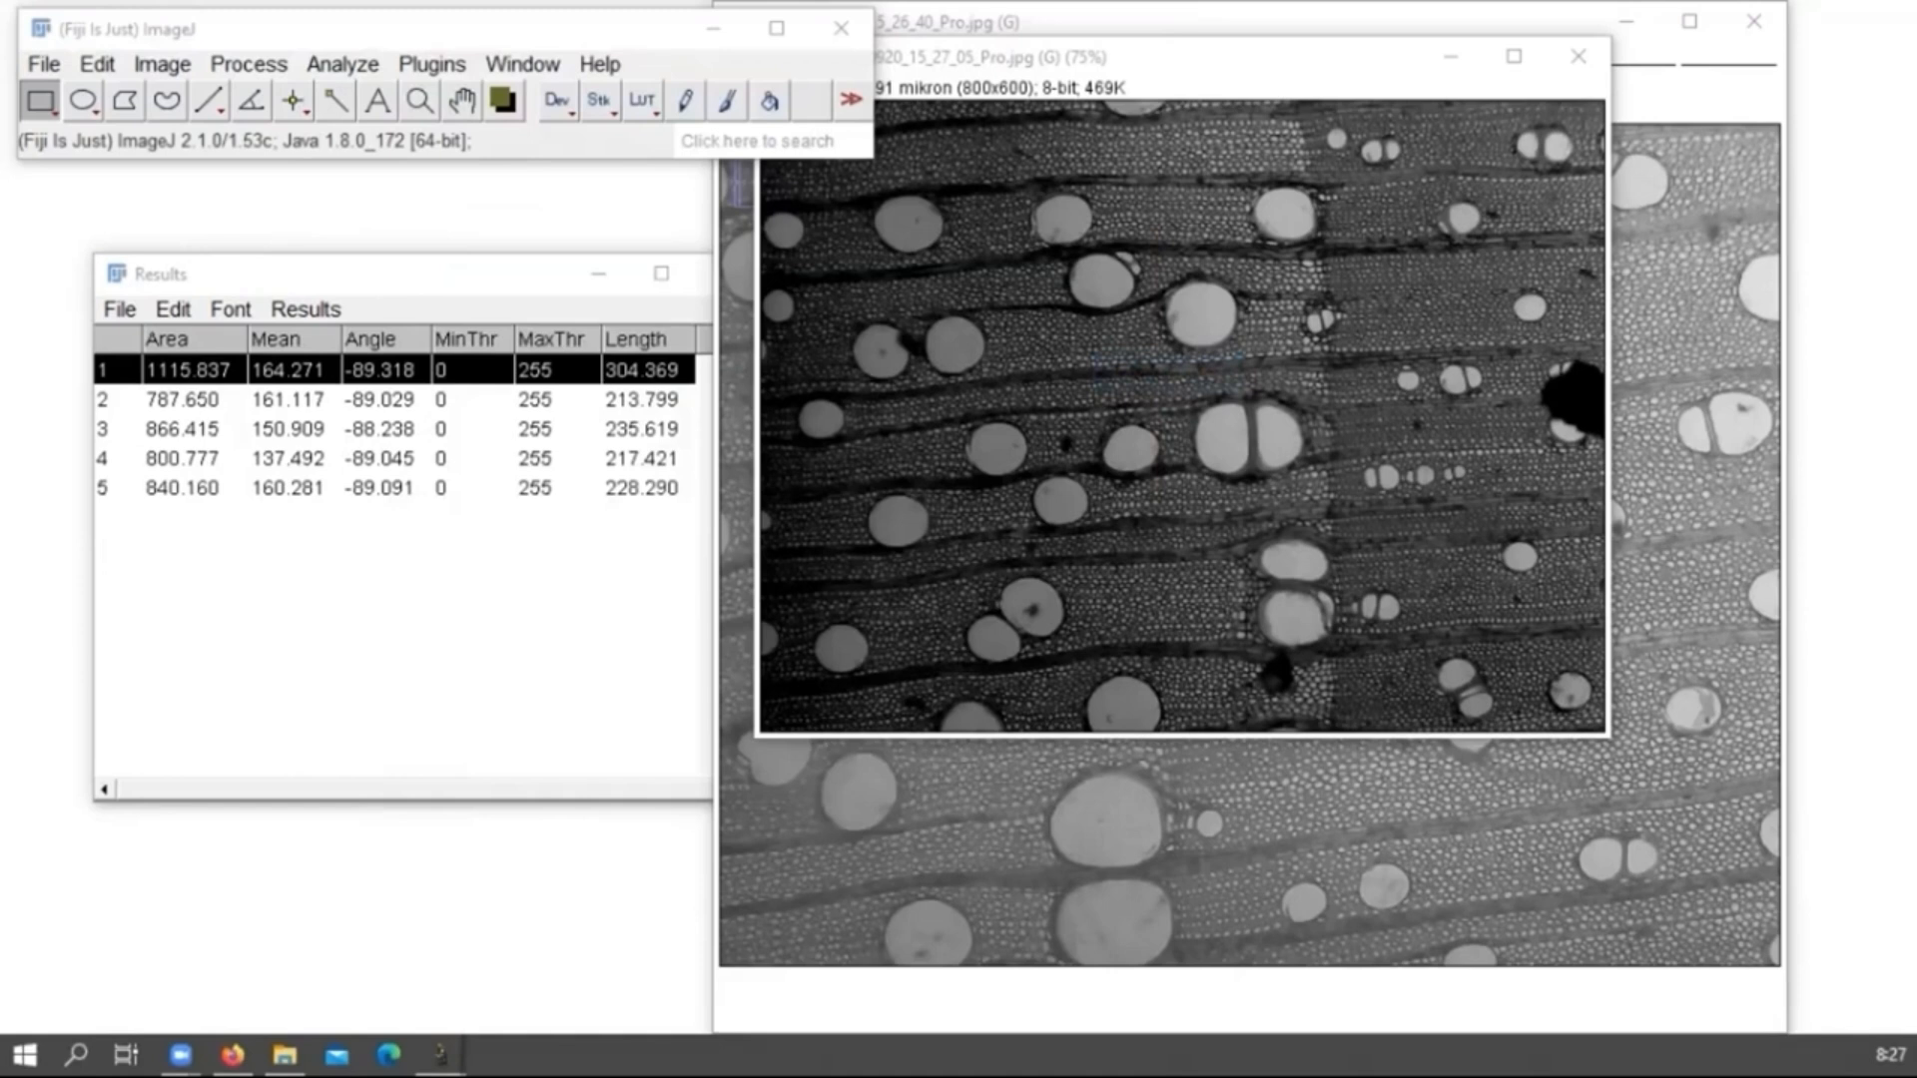
{"action": "left_click_drag", "start_coordinate": [595, 208], "coordinate": [536, 185]}
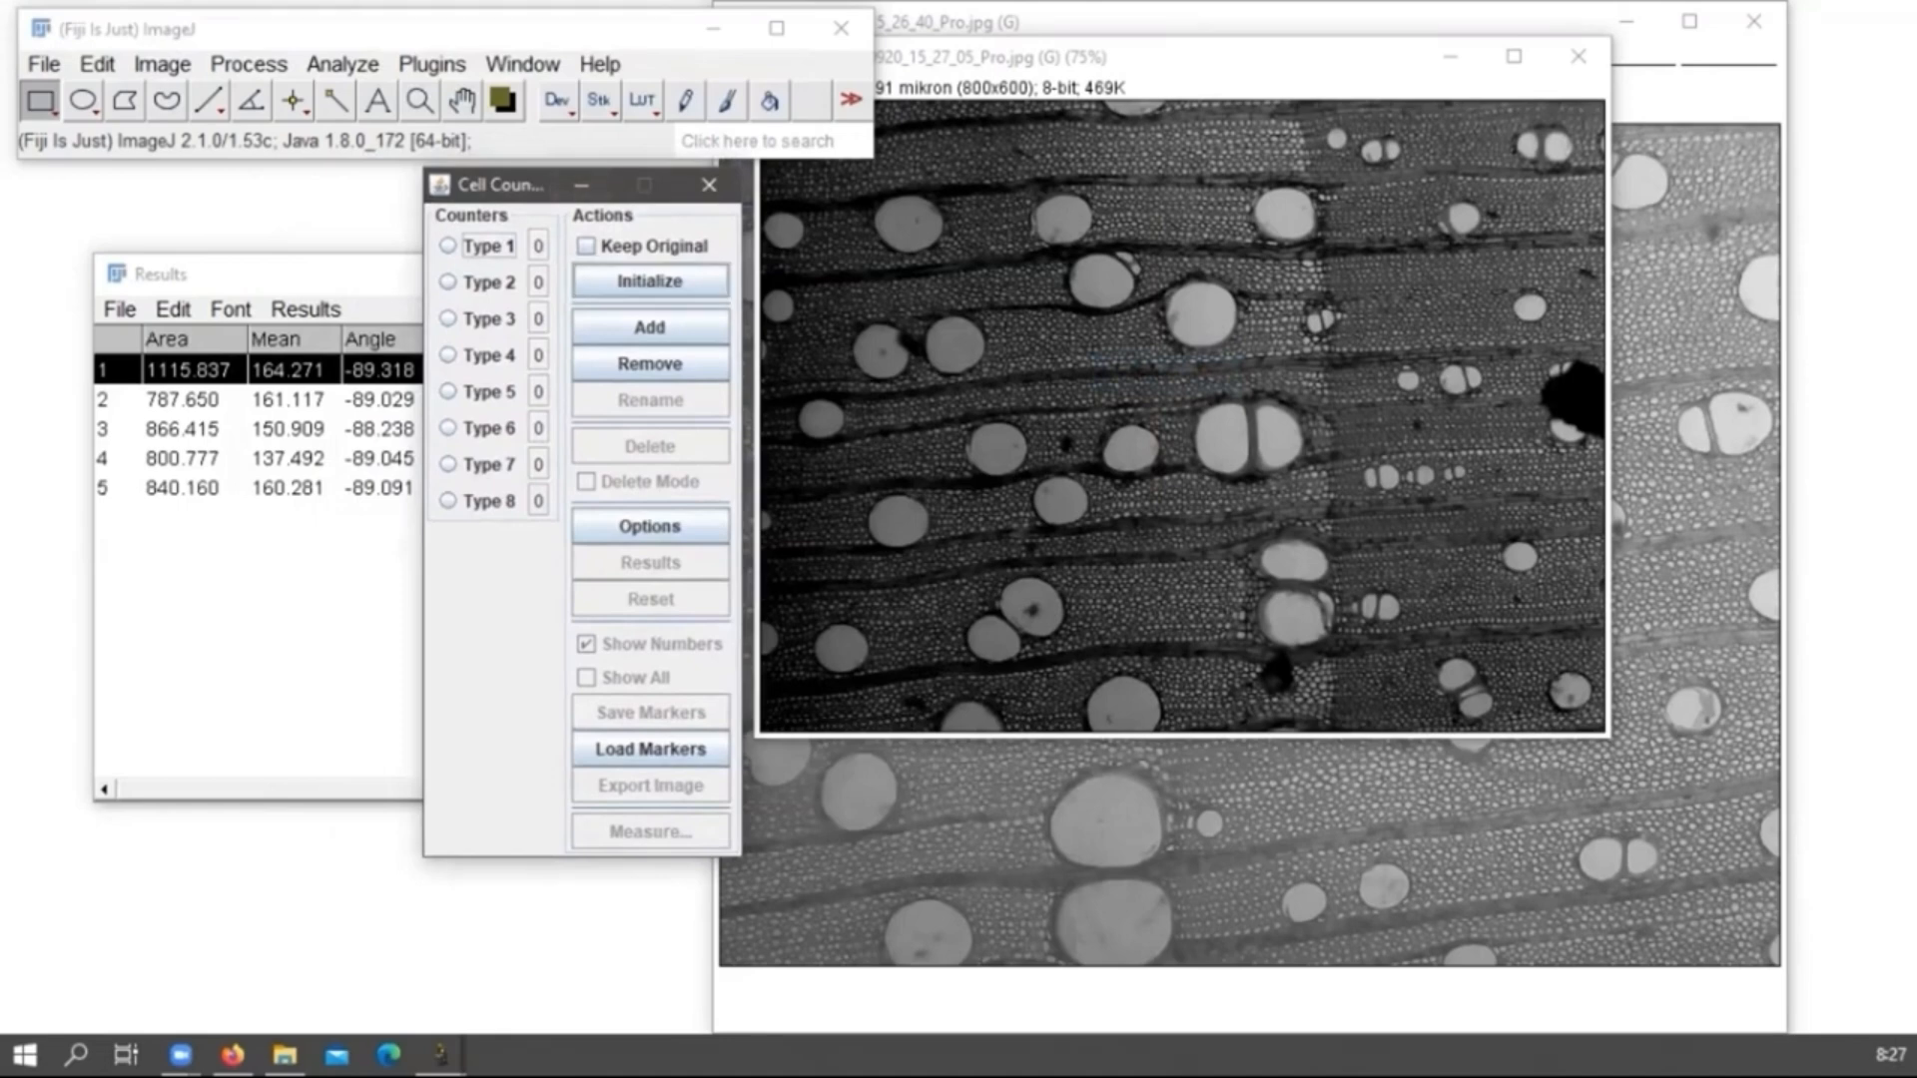
{"action": "left_click", "coordinate": [650, 282]}
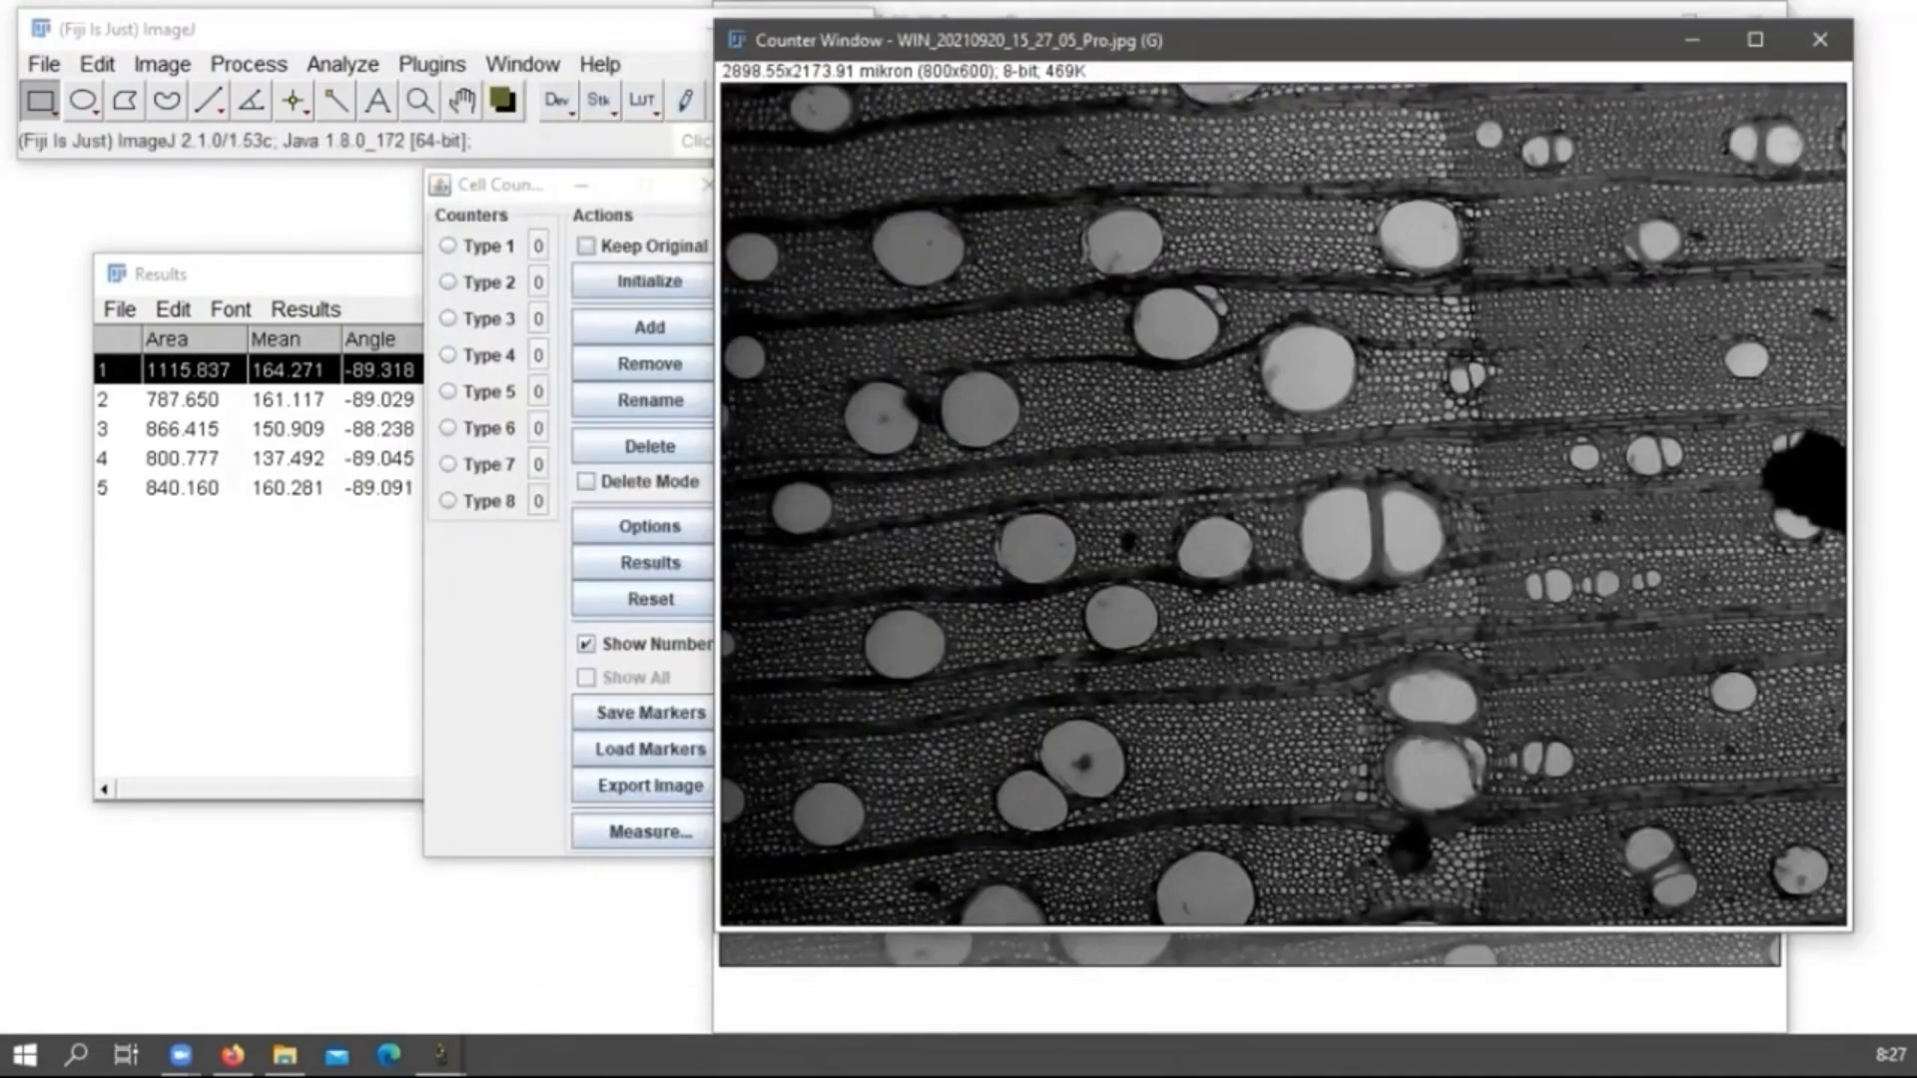
Mark the large vessels across the wood section one by one with the Type 1 counter.
{"action": "left_click", "coordinate": [448, 245]}
{"action": "left_click", "coordinate": [870, 421]}
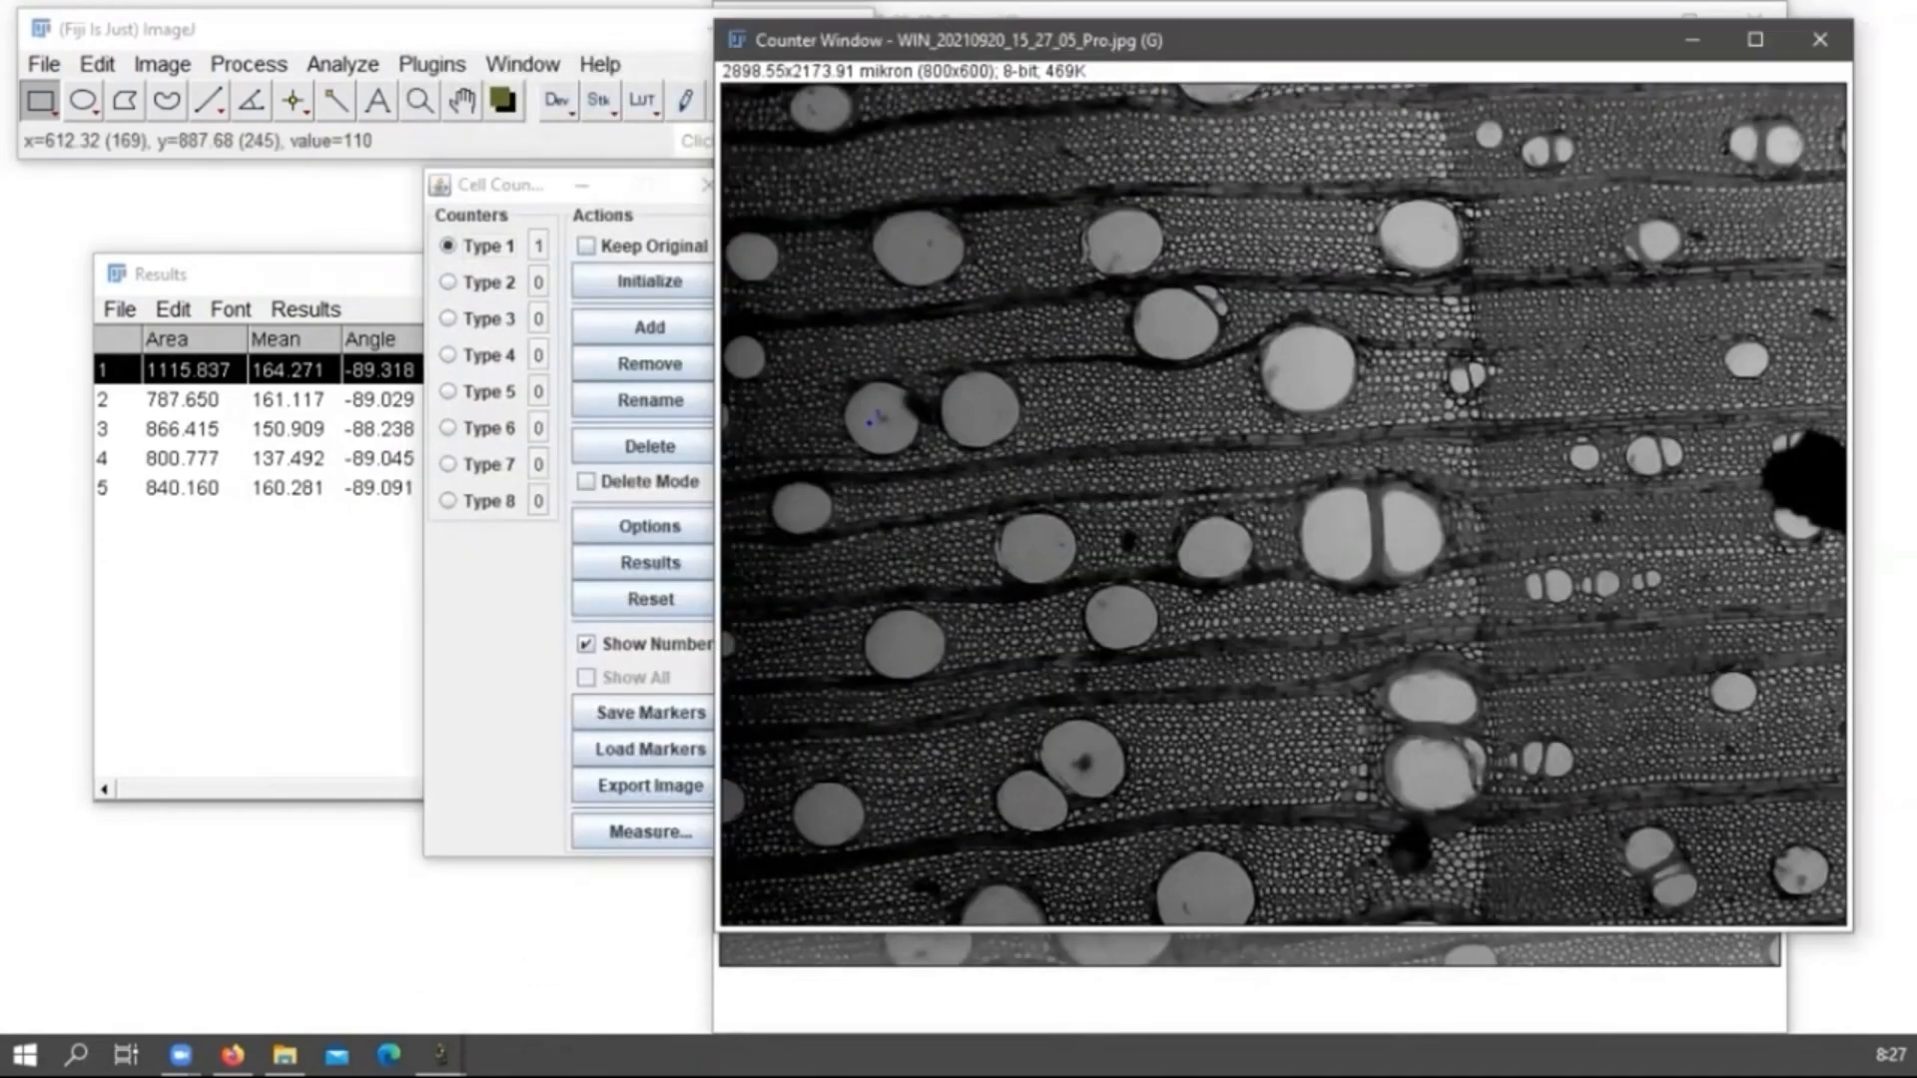
{"action": "left_click", "coordinate": [962, 410]}
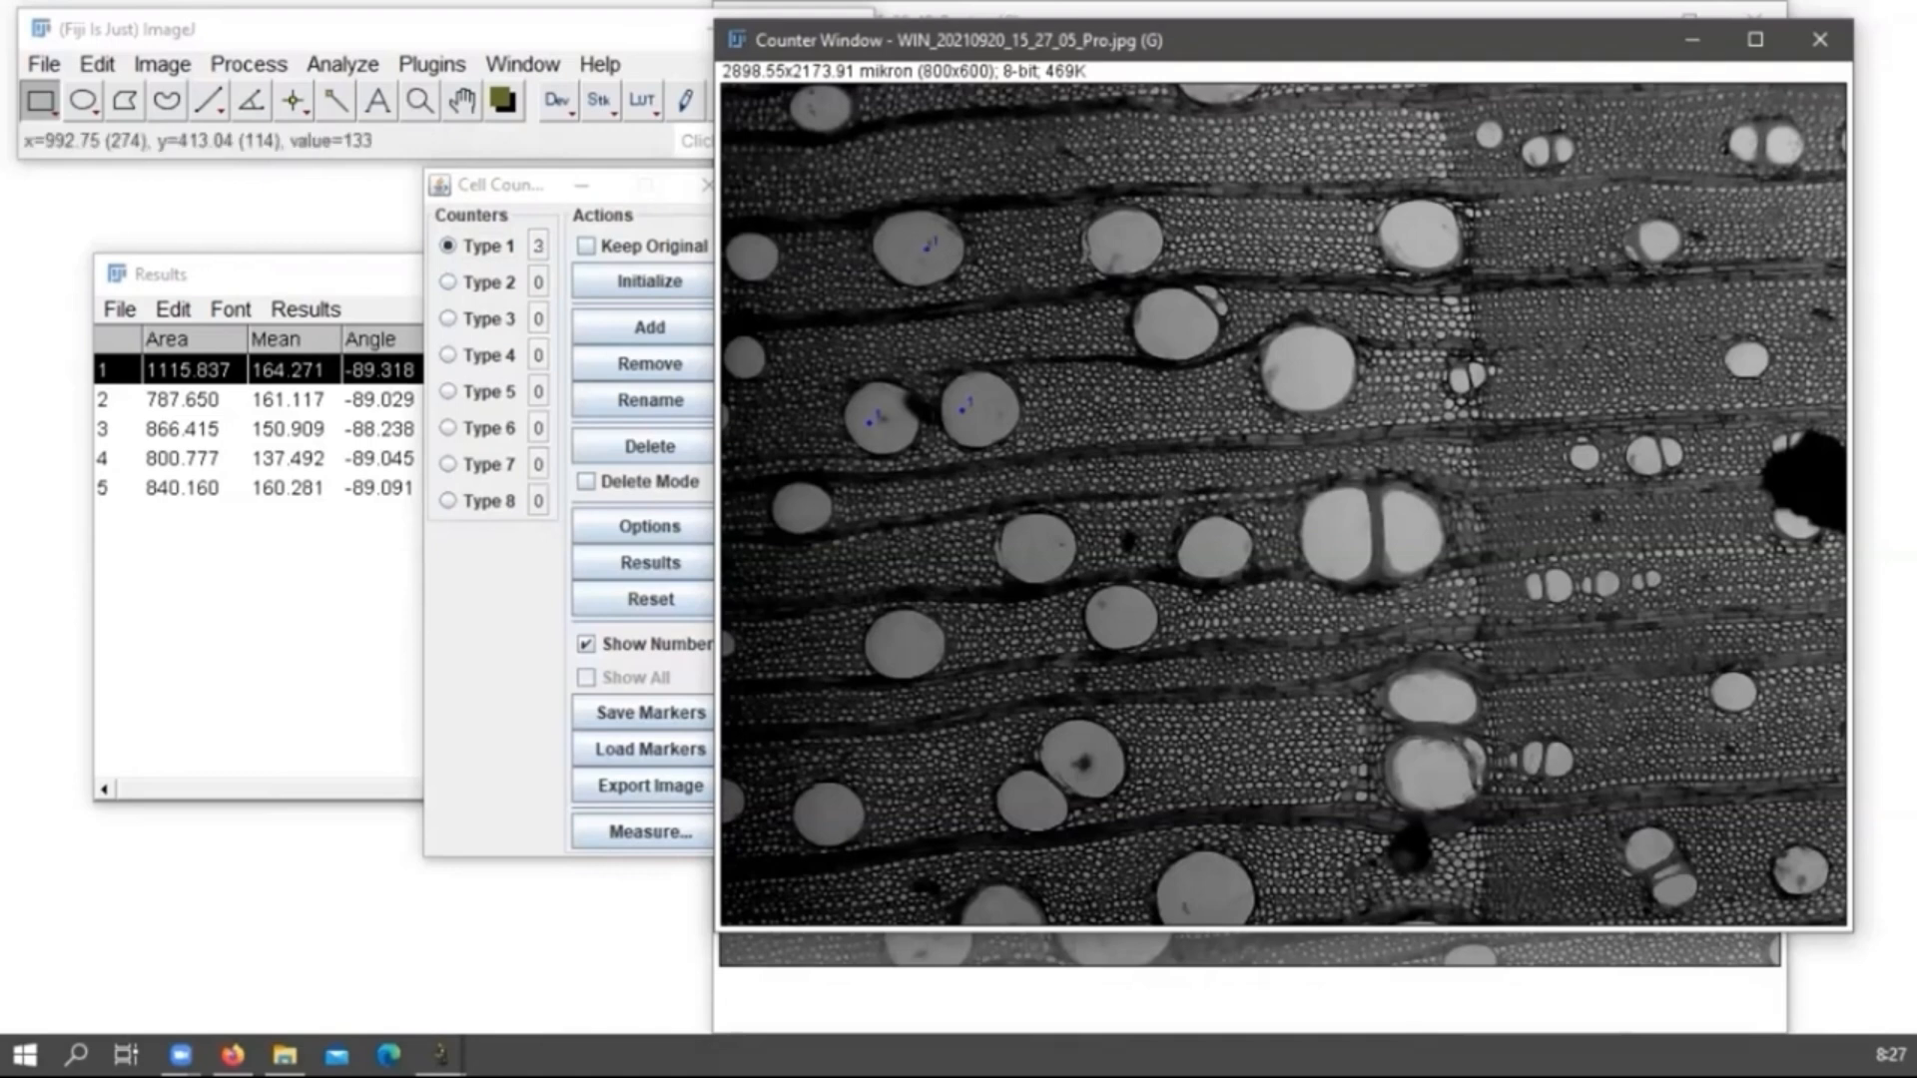
{"action": "left_click", "coordinate": [1108, 241]}
{"action": "left_click", "coordinate": [1170, 316]}
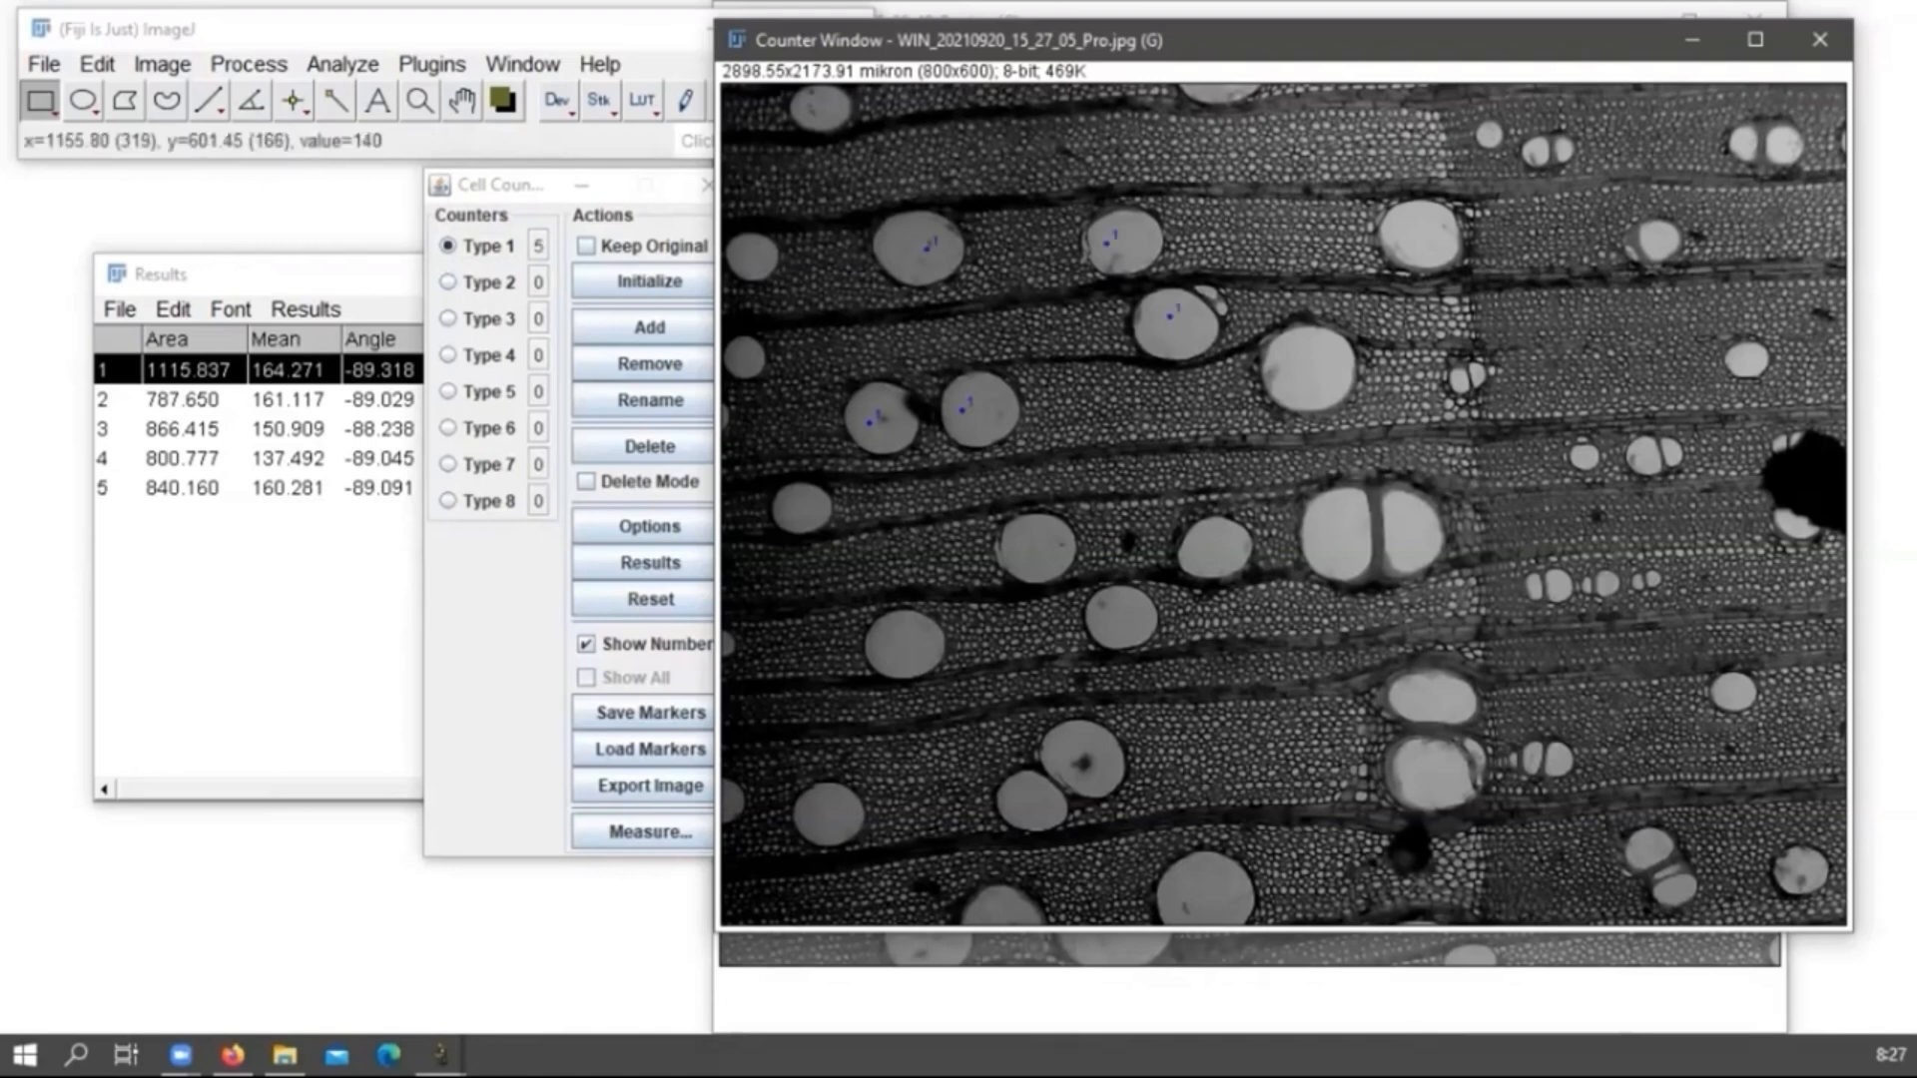
{"action": "left_click", "coordinate": [1406, 239]}
{"action": "left_click", "coordinate": [1345, 501]}
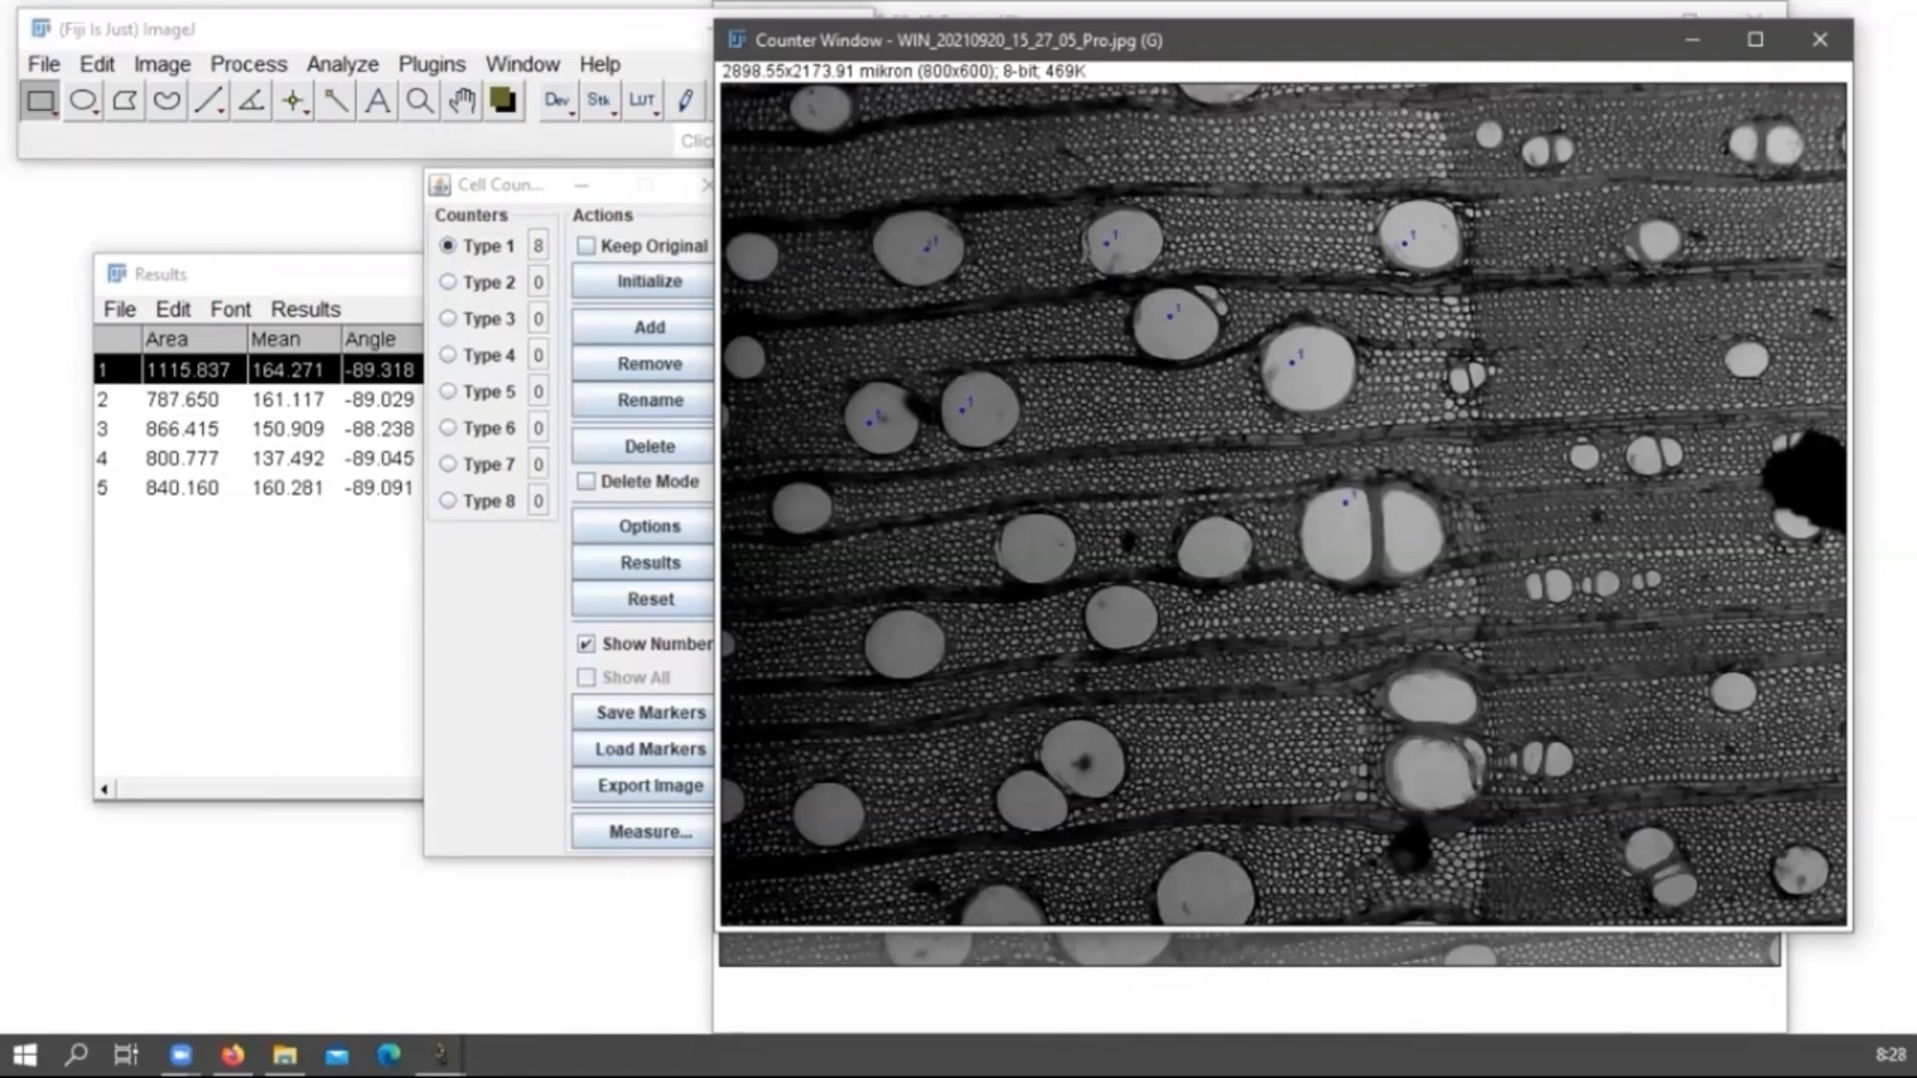
{"action": "left_click", "coordinate": [1108, 615]}
{"action": "left_click", "coordinate": [1039, 544]}
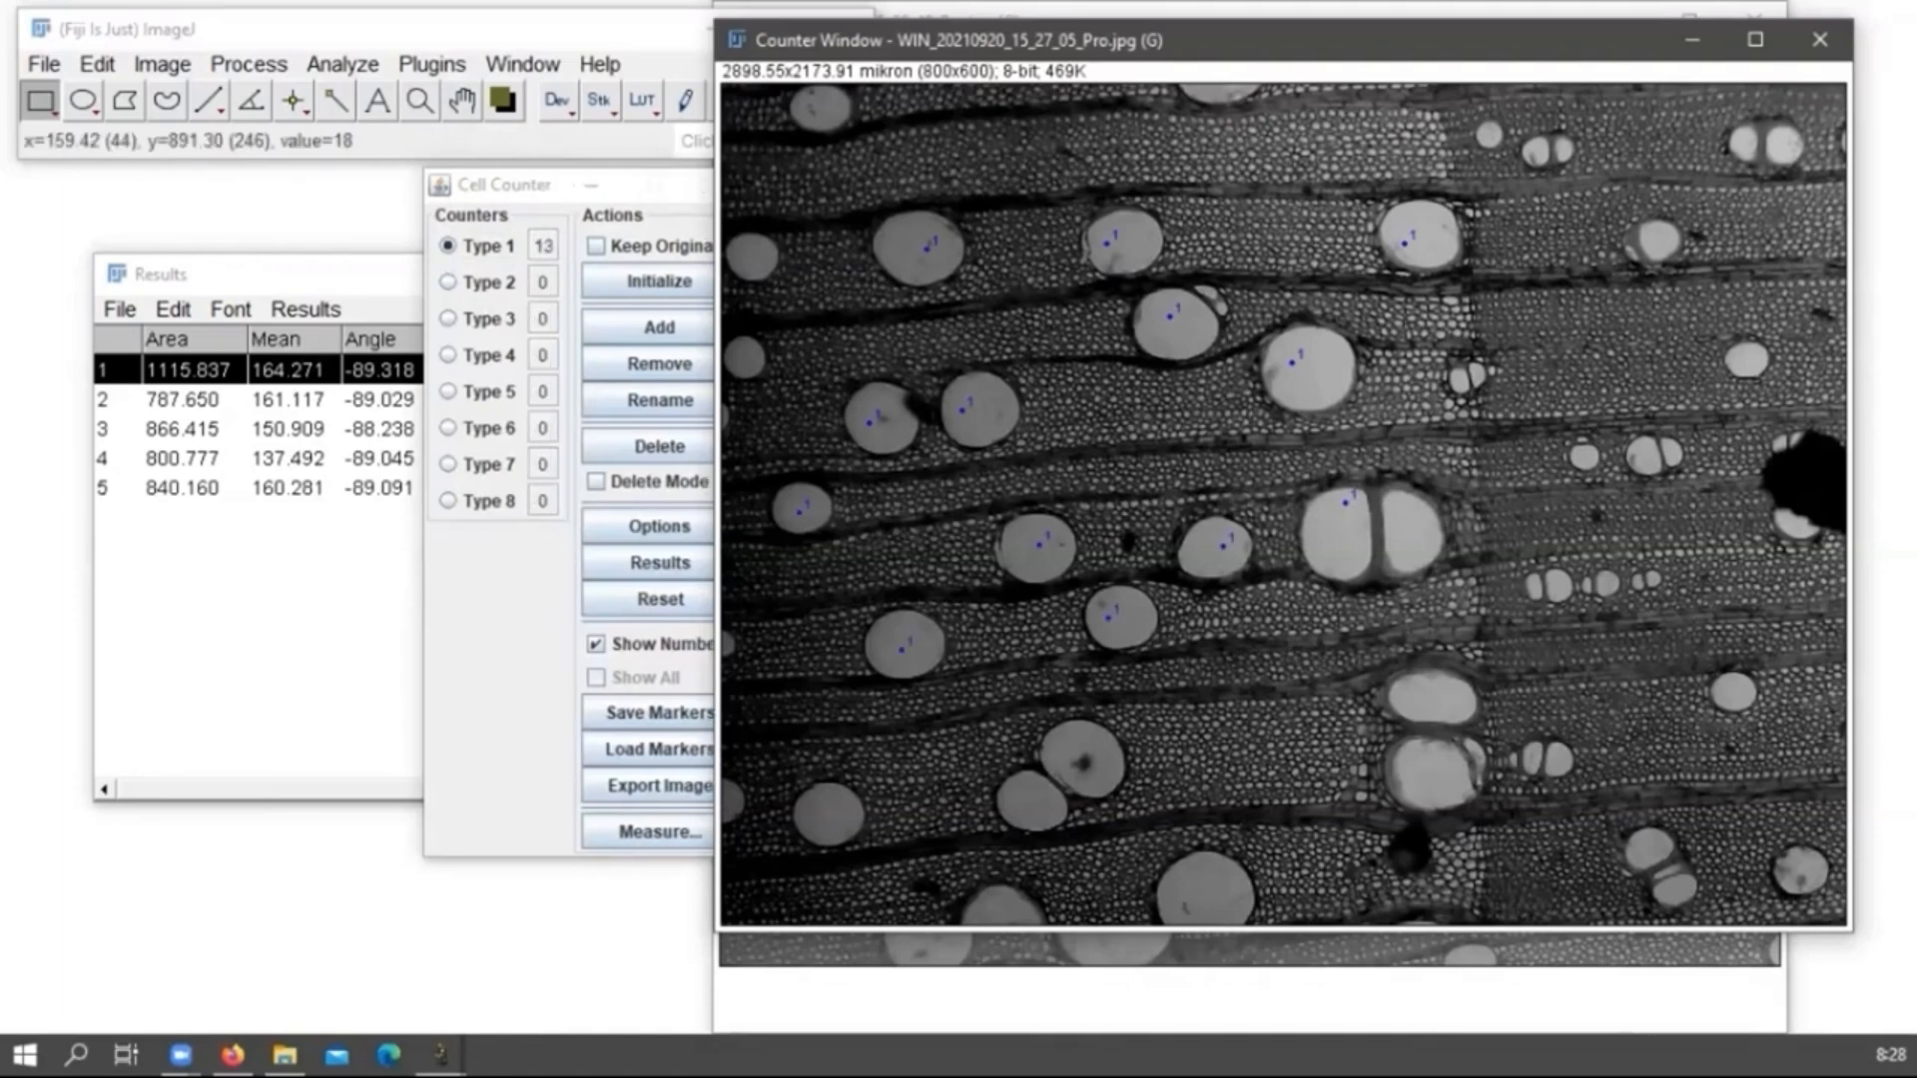
{"action": "left_click", "coordinate": [1410, 687]}
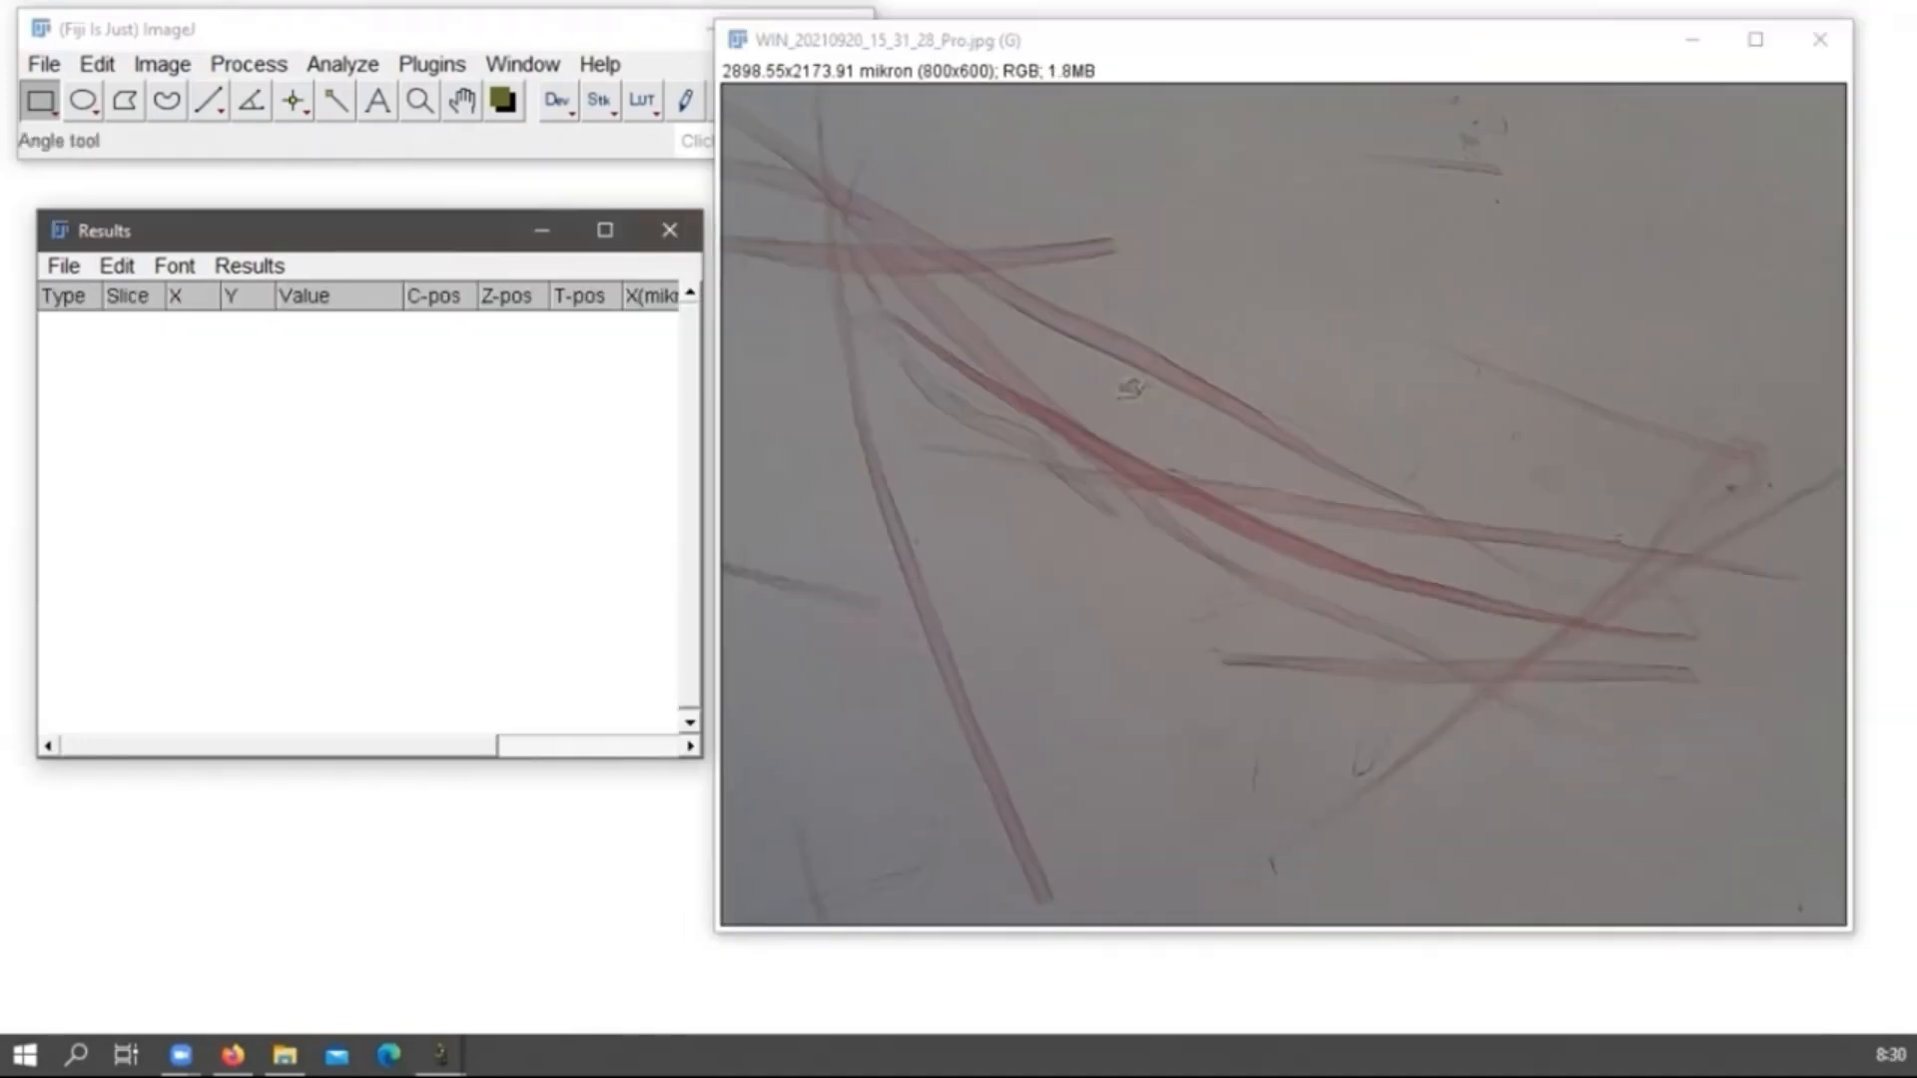
Draw a straight line about 2448 mikron long between the two ends of the curved red fibre and measure it.
{"action": "left_click", "coordinate": [207, 100]}
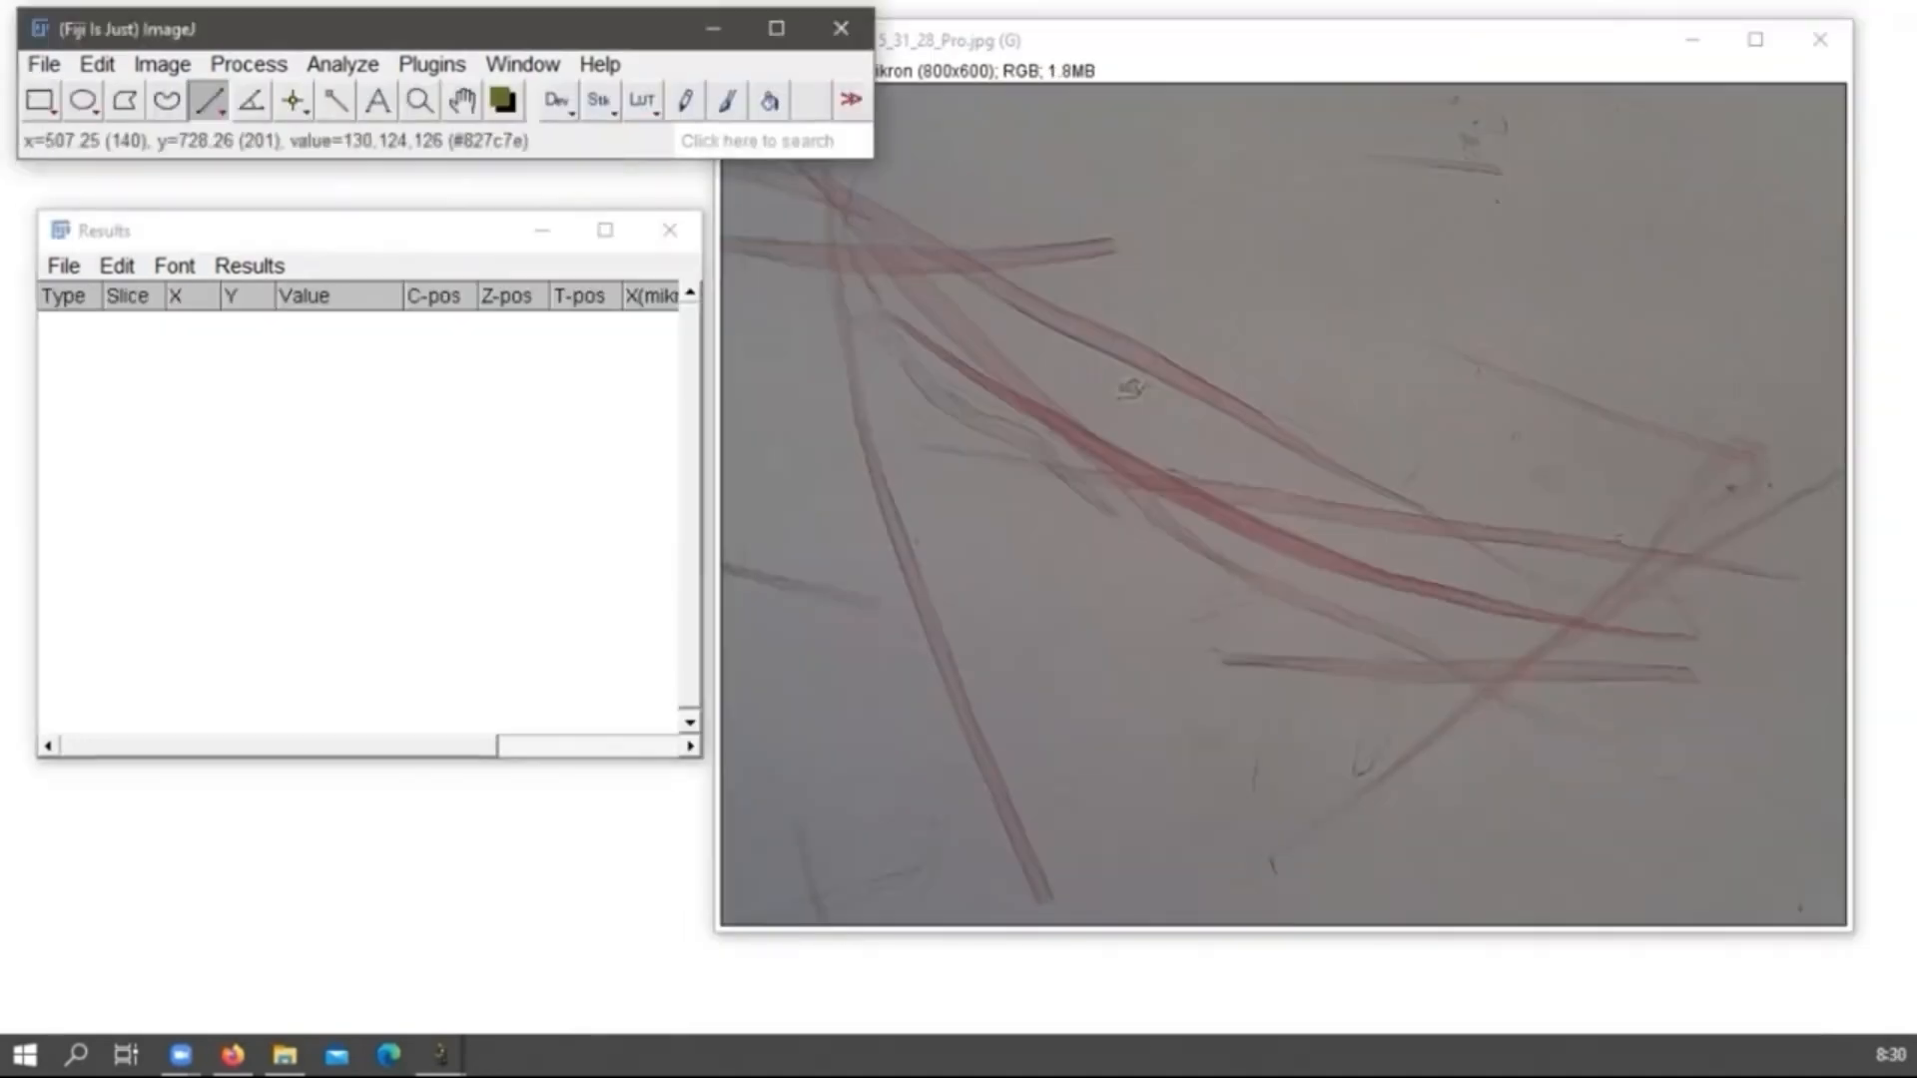
{"action": "left_click", "coordinate": [817, 286]}
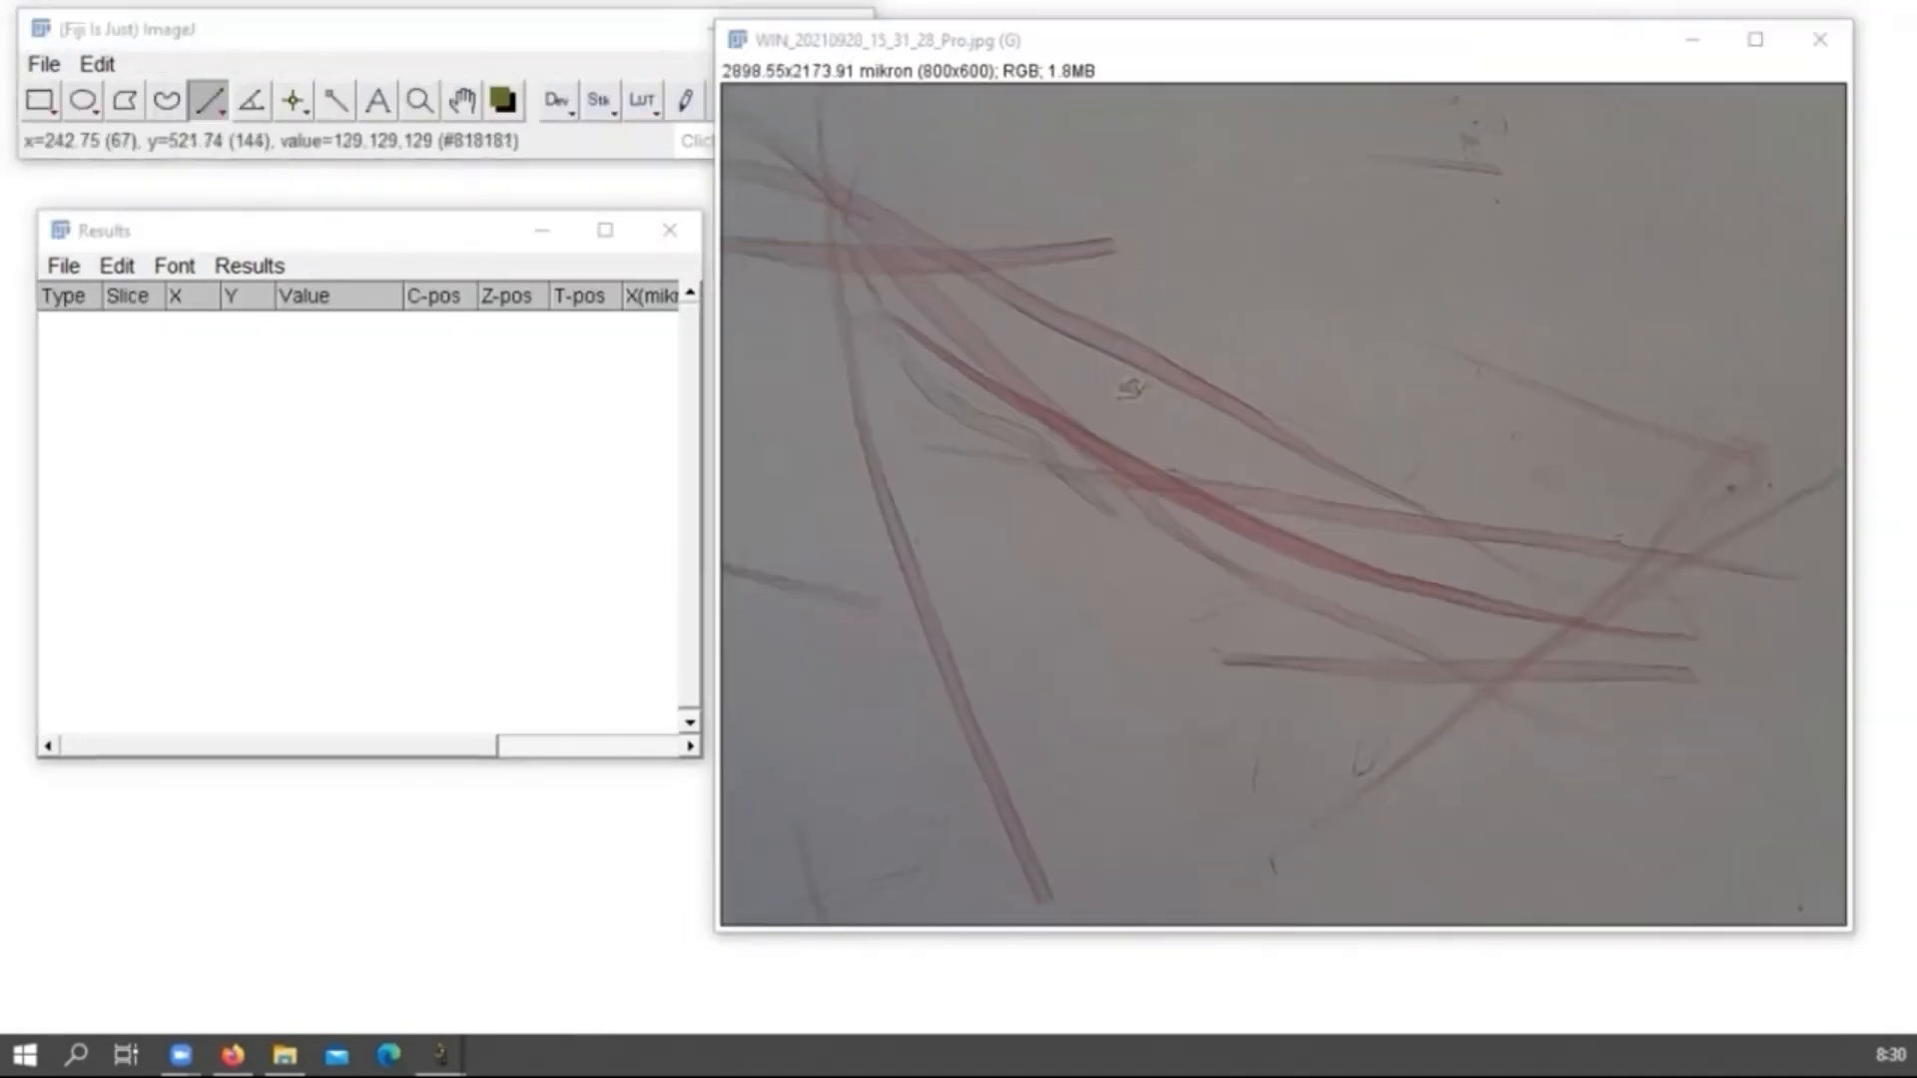
{"action": "left_click", "coordinate": [940, 348]}
{"action": "left_click", "coordinate": [1065, 409]}
{"action": "mouse_move", "coordinate": [1065, 410]}
{"action": "left_mouse_down"}
{"action": "mouse_move", "coordinate": [1390, 568]}
{"action": "mouse_move", "coordinate": [1710, 650]}
{"action": "mouse_move", "coordinate": [1697, 639]}
{"action": "left_mouse_up"}
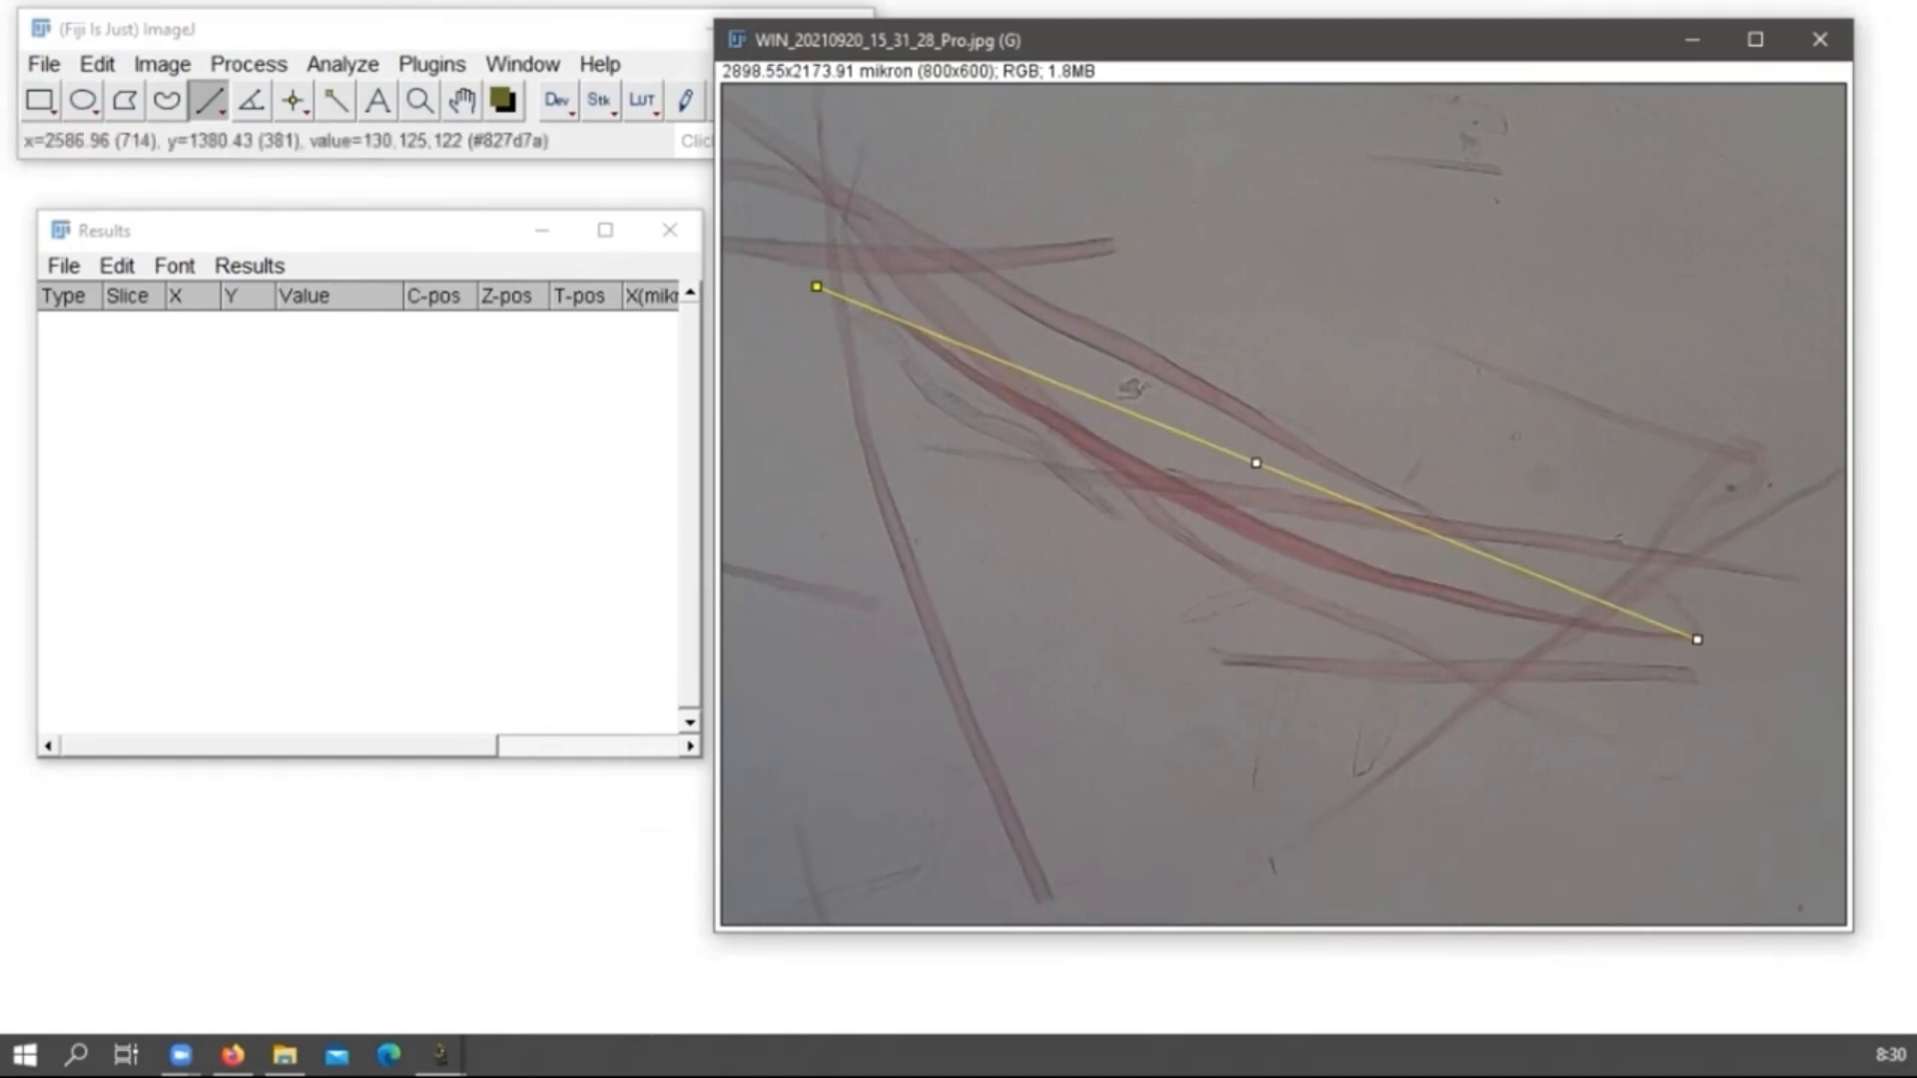
{"action": "key", "text": "ctrl+m"}
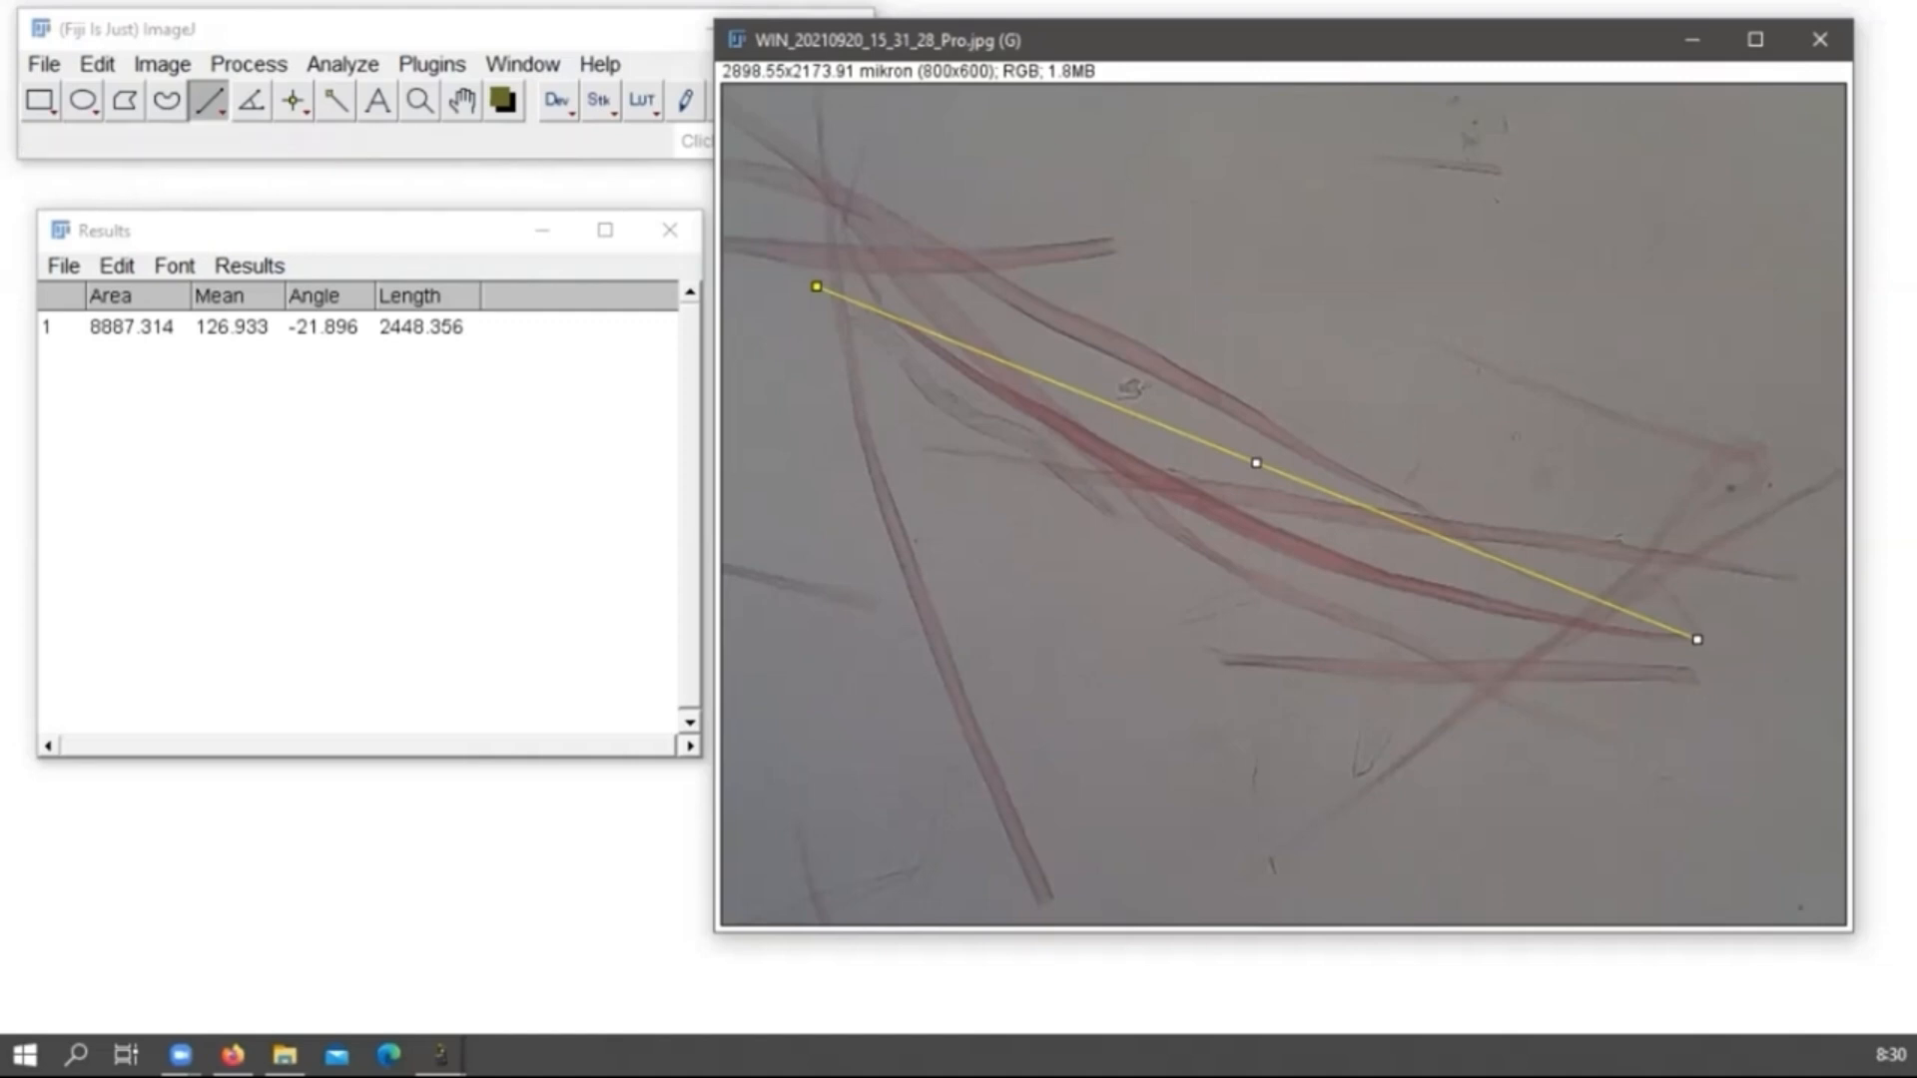
Trace the curved red fibre from end to end with a segmented line about 2486 mikron long, measure it, and compare both length results.
{"action": "right_click", "coordinate": [209, 101]}
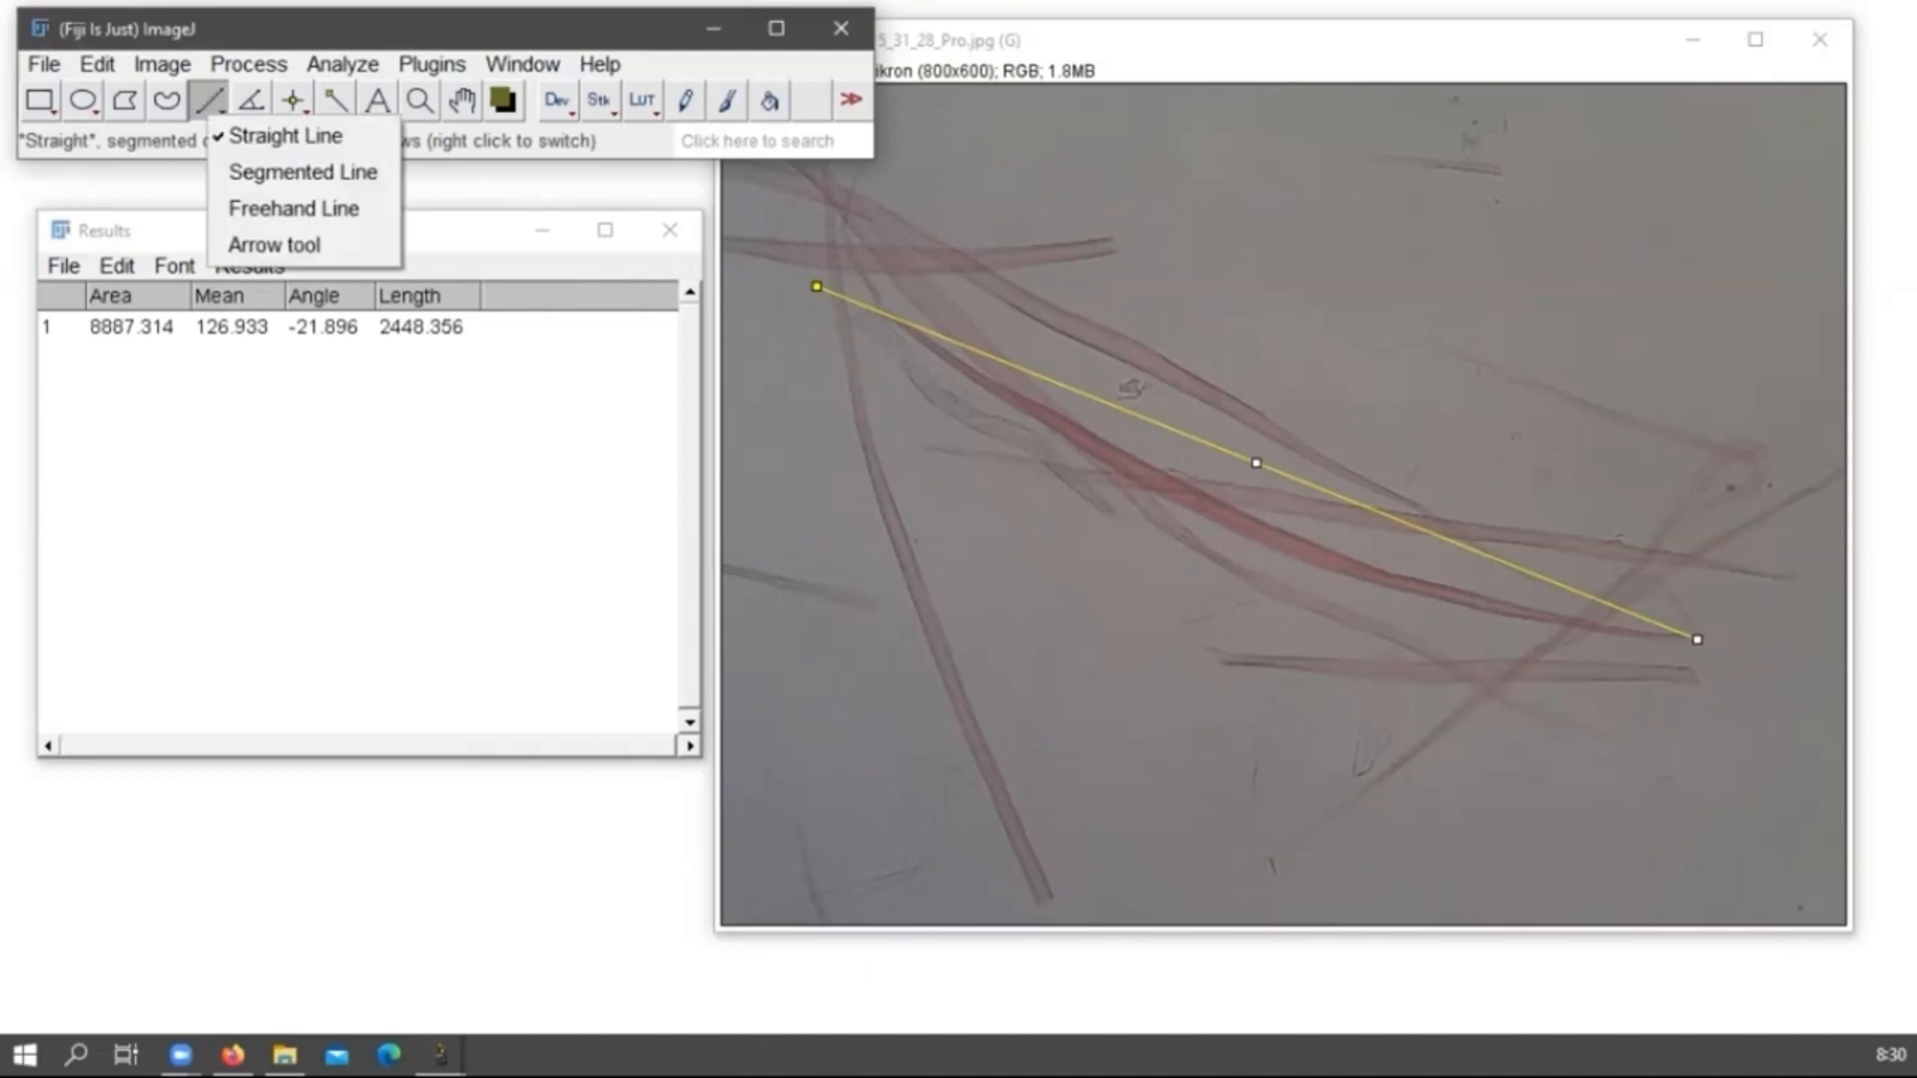
{"action": "left_click", "coordinate": [302, 171]}
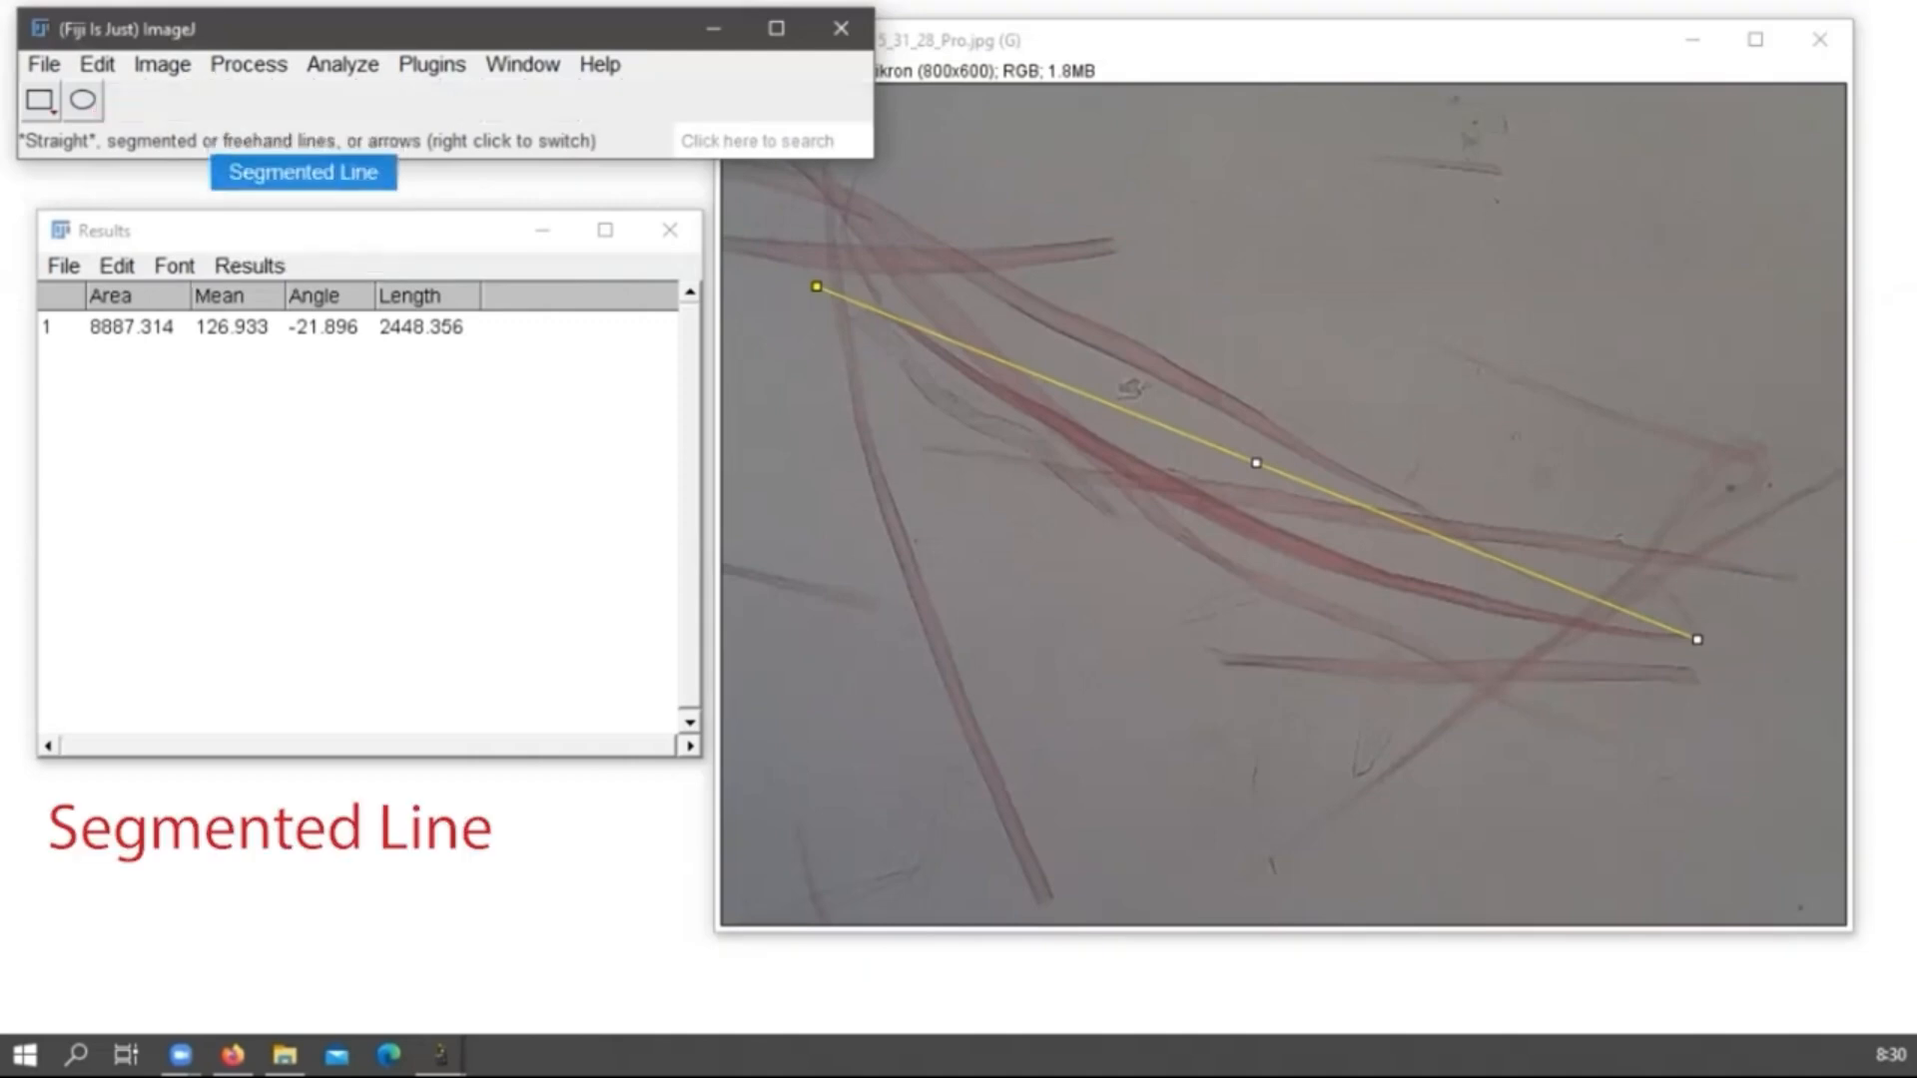
{"action": "left_click", "coordinate": [828, 290]}
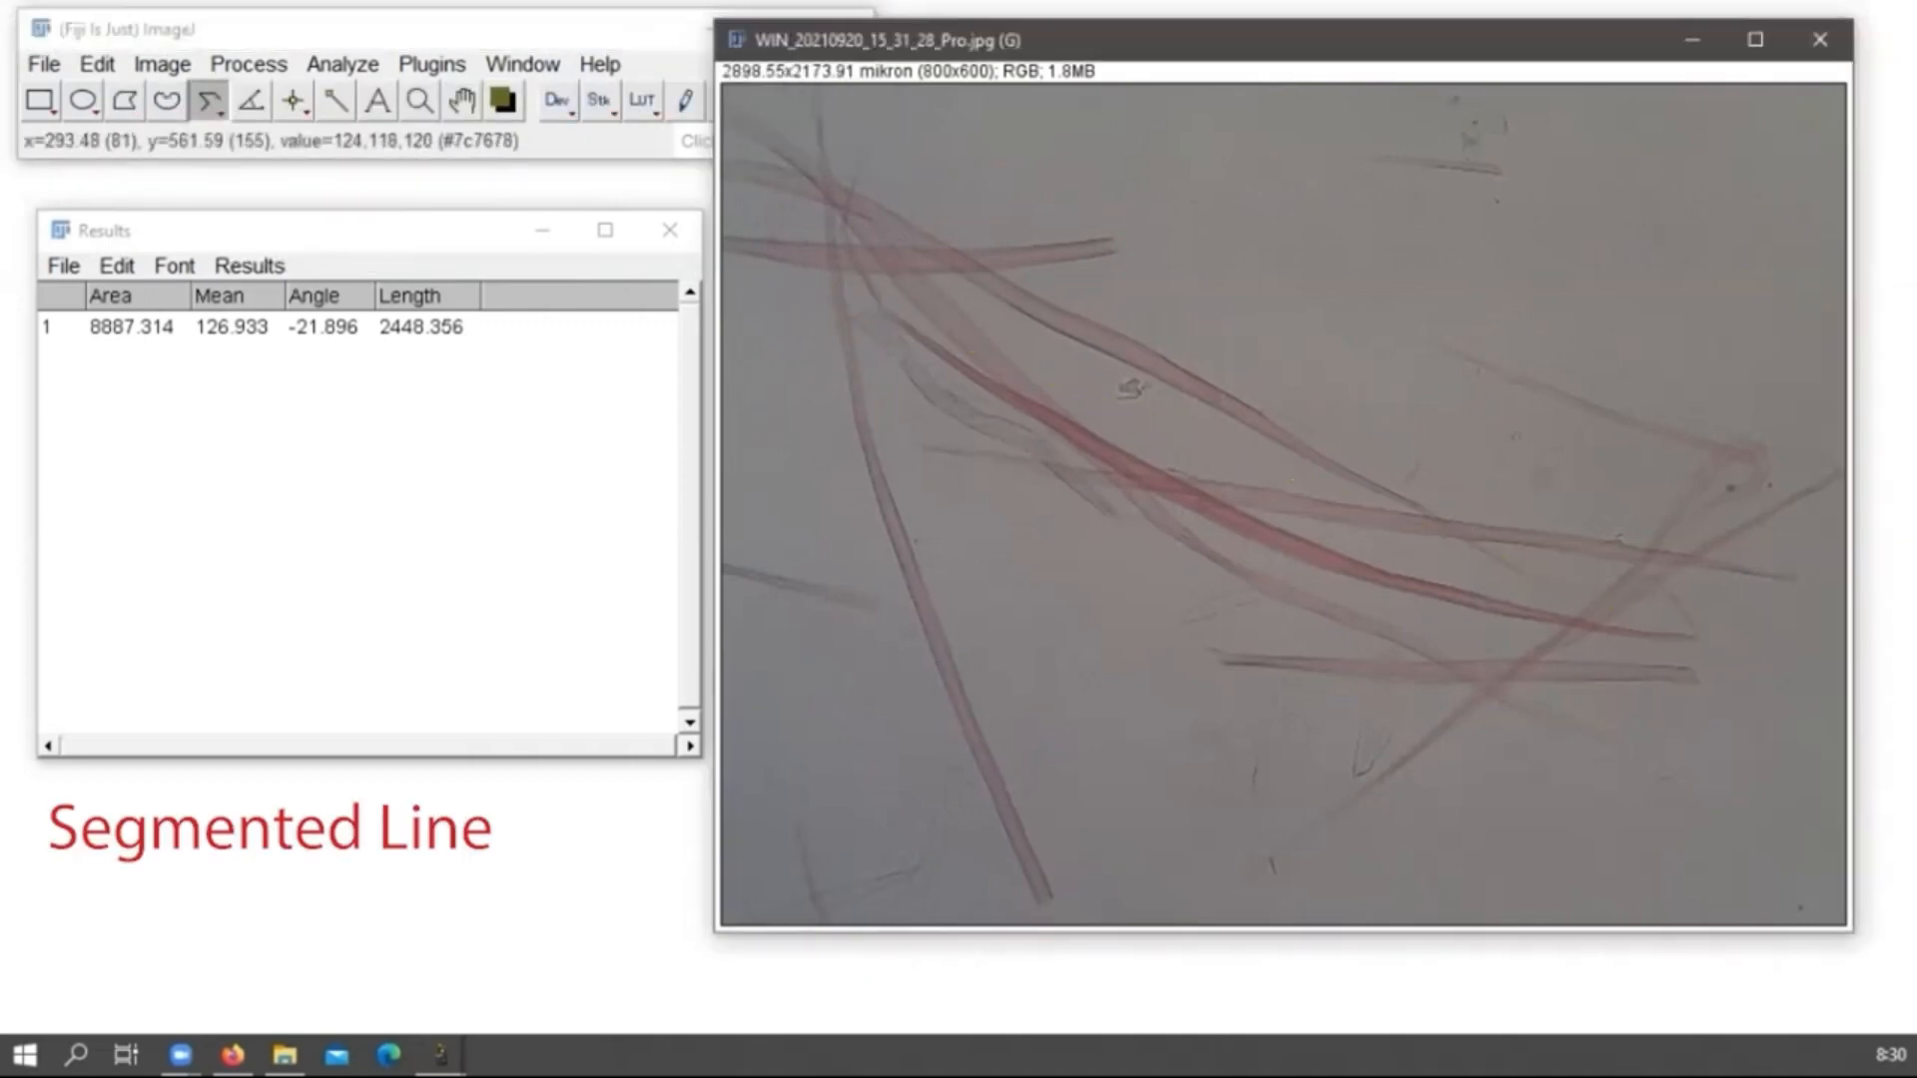
{"action": "left_click", "coordinate": [829, 286]}
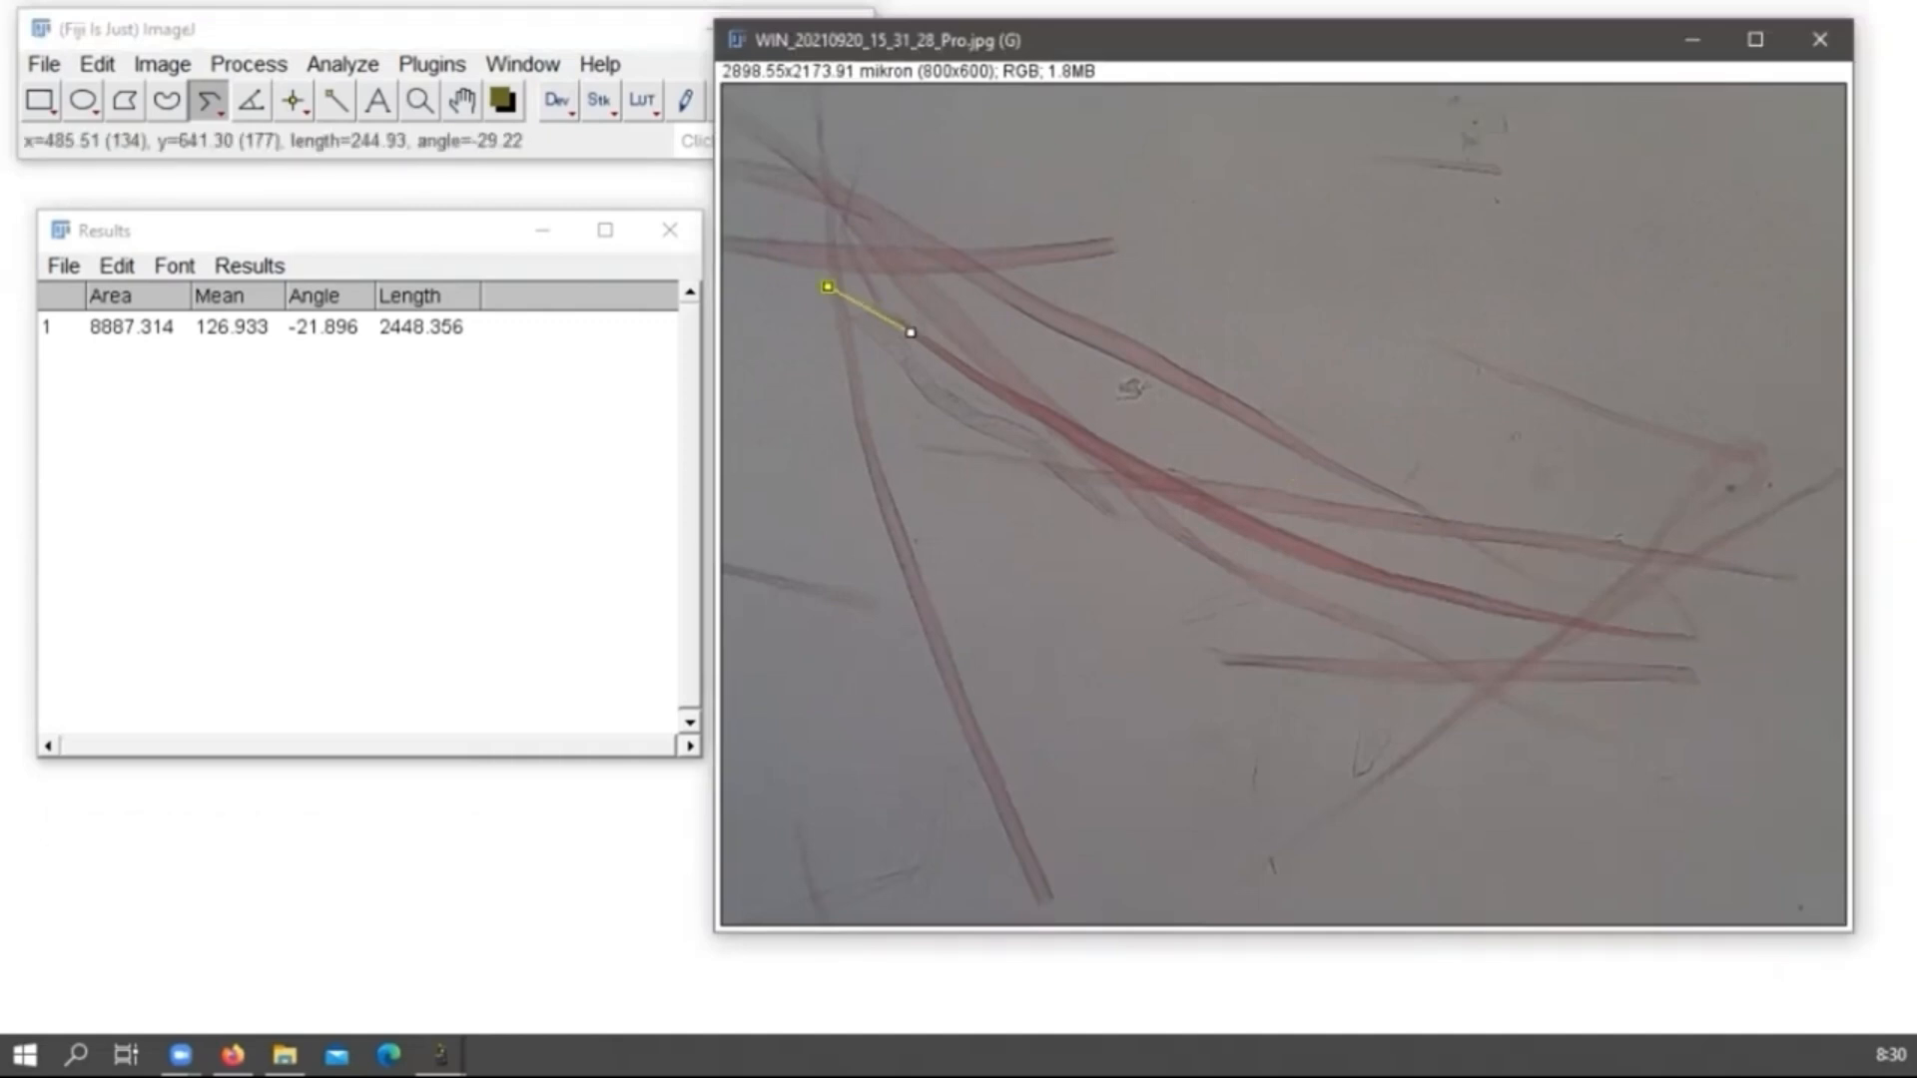
{"action": "left_click", "coordinate": [915, 333]}
{"action": "left_click", "coordinate": [1016, 401]}
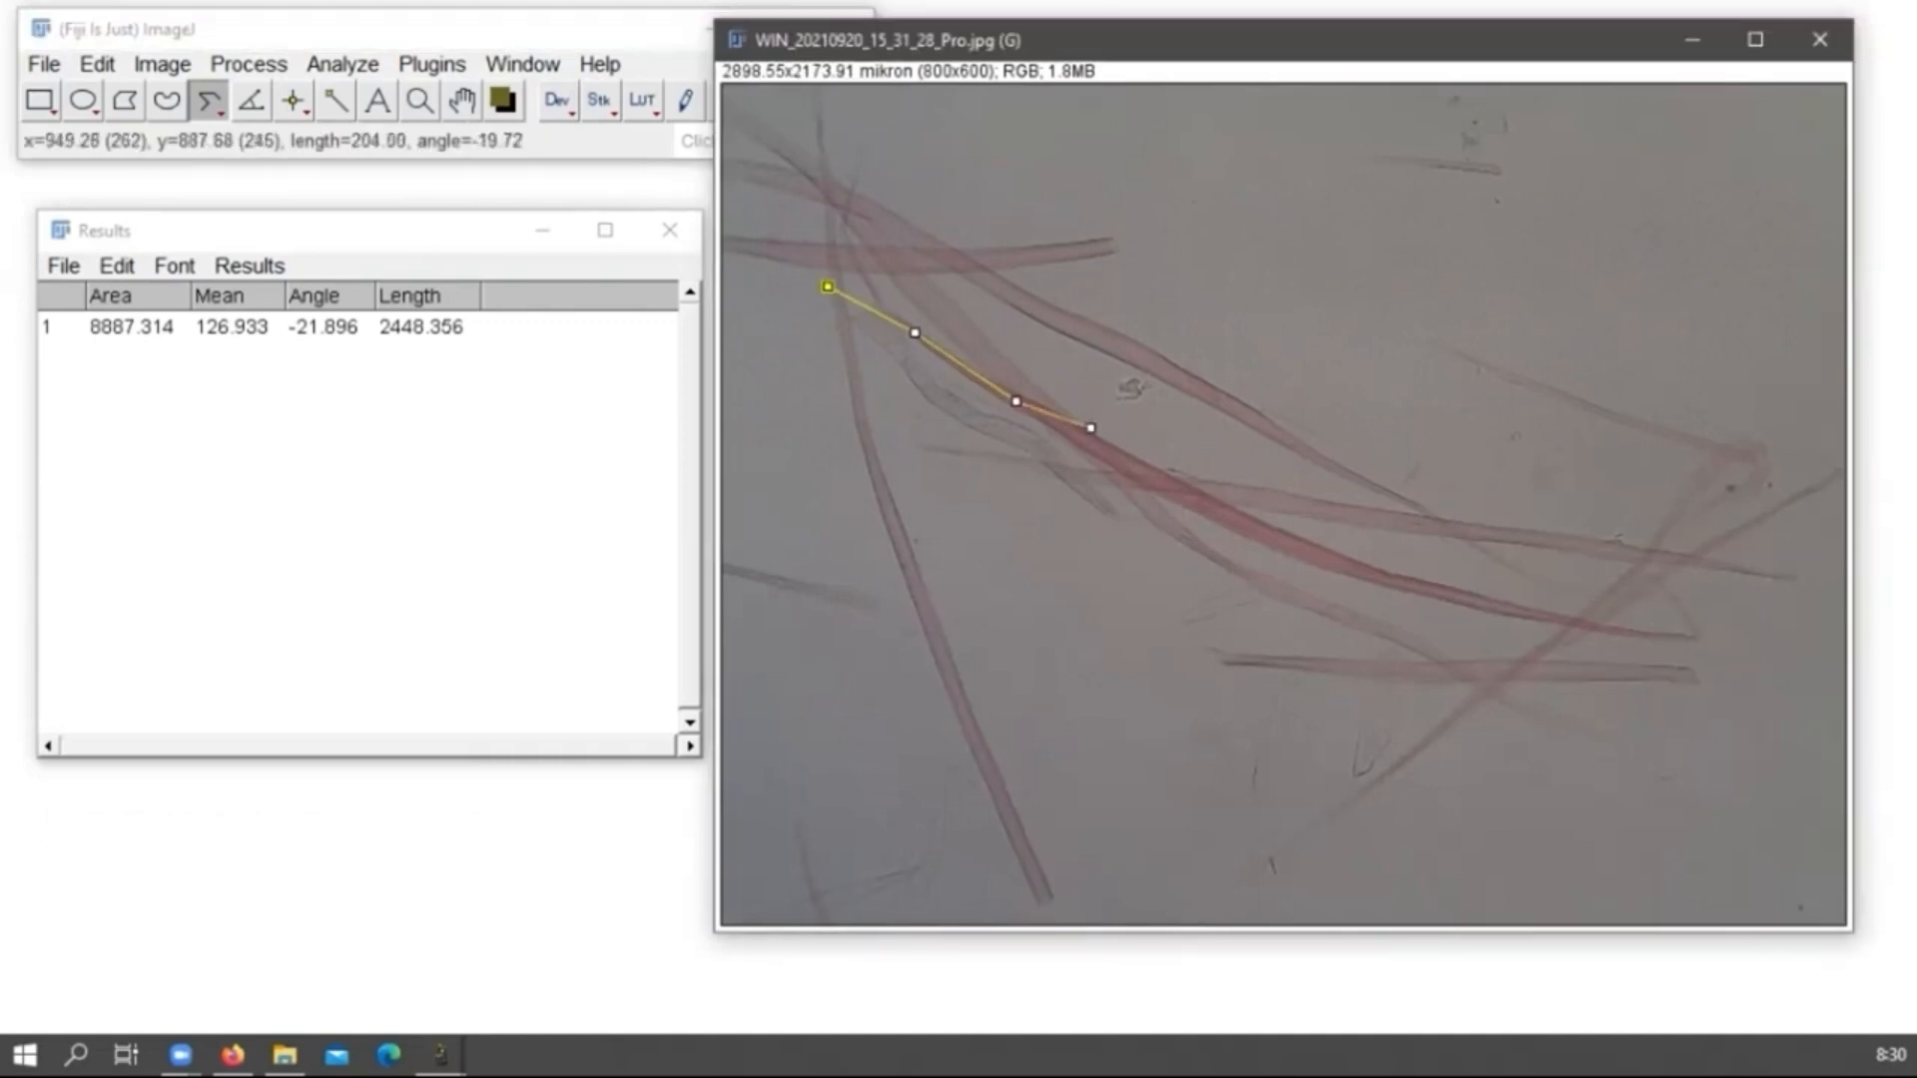
{"action": "left_click", "coordinate": [1131, 464]}
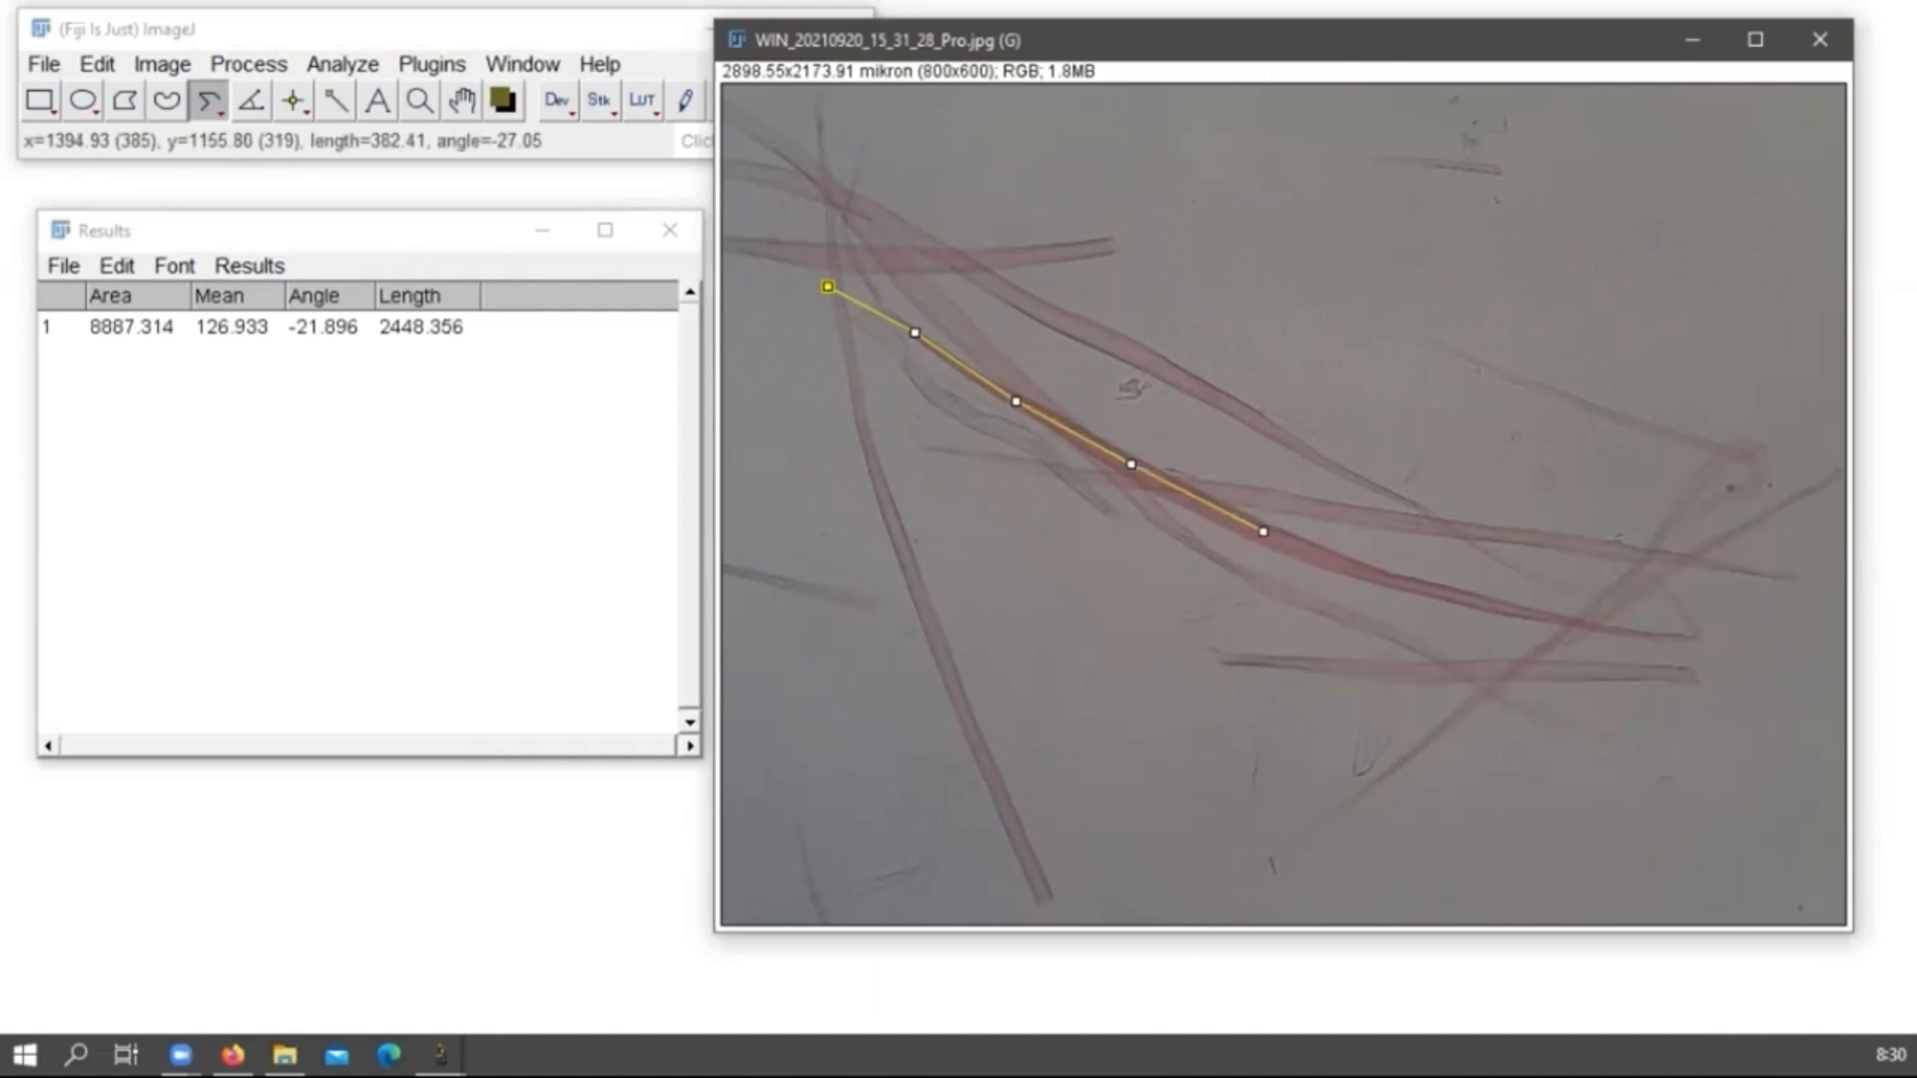
{"action": "left_click", "coordinate": [1263, 533]}
{"action": "left_click", "coordinate": [1375, 575]}
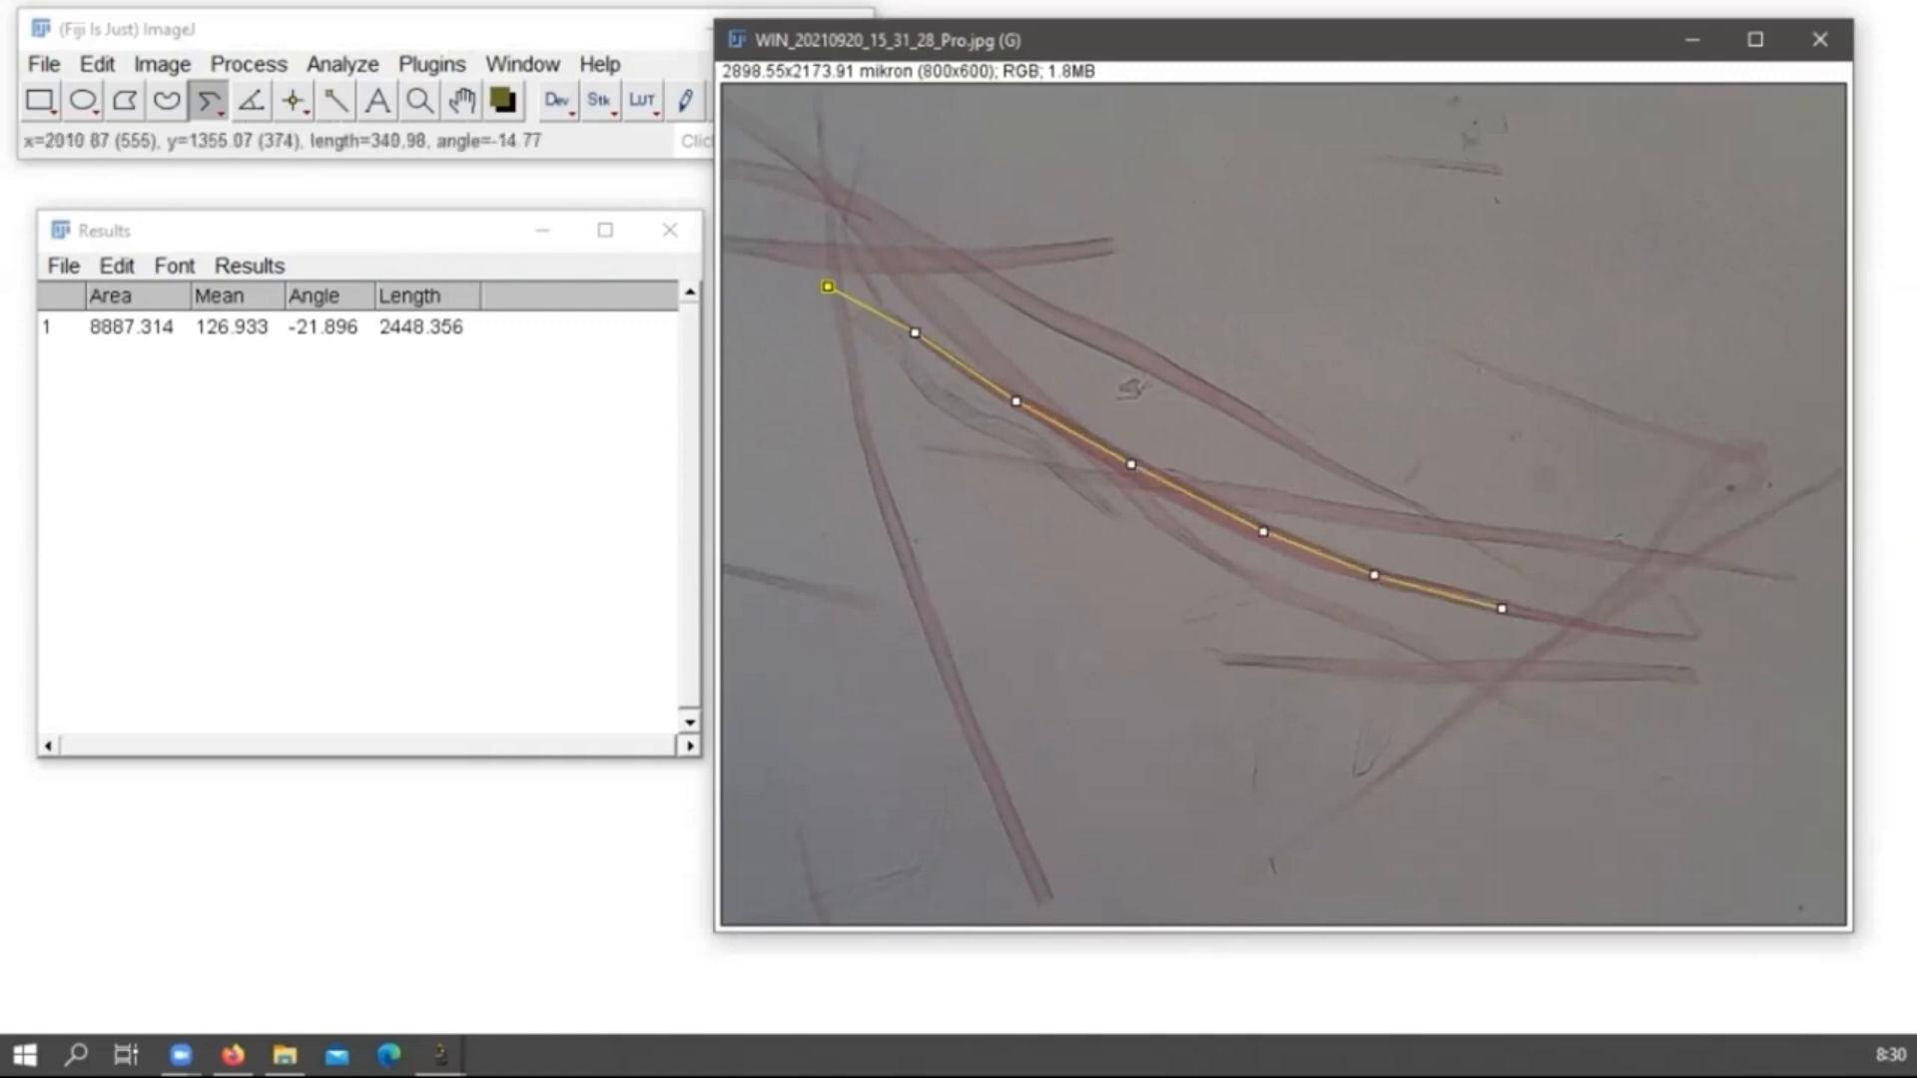
{"action": "left_click", "coordinate": [1502, 608]}
{"action": "left_click", "coordinate": [1599, 627]}
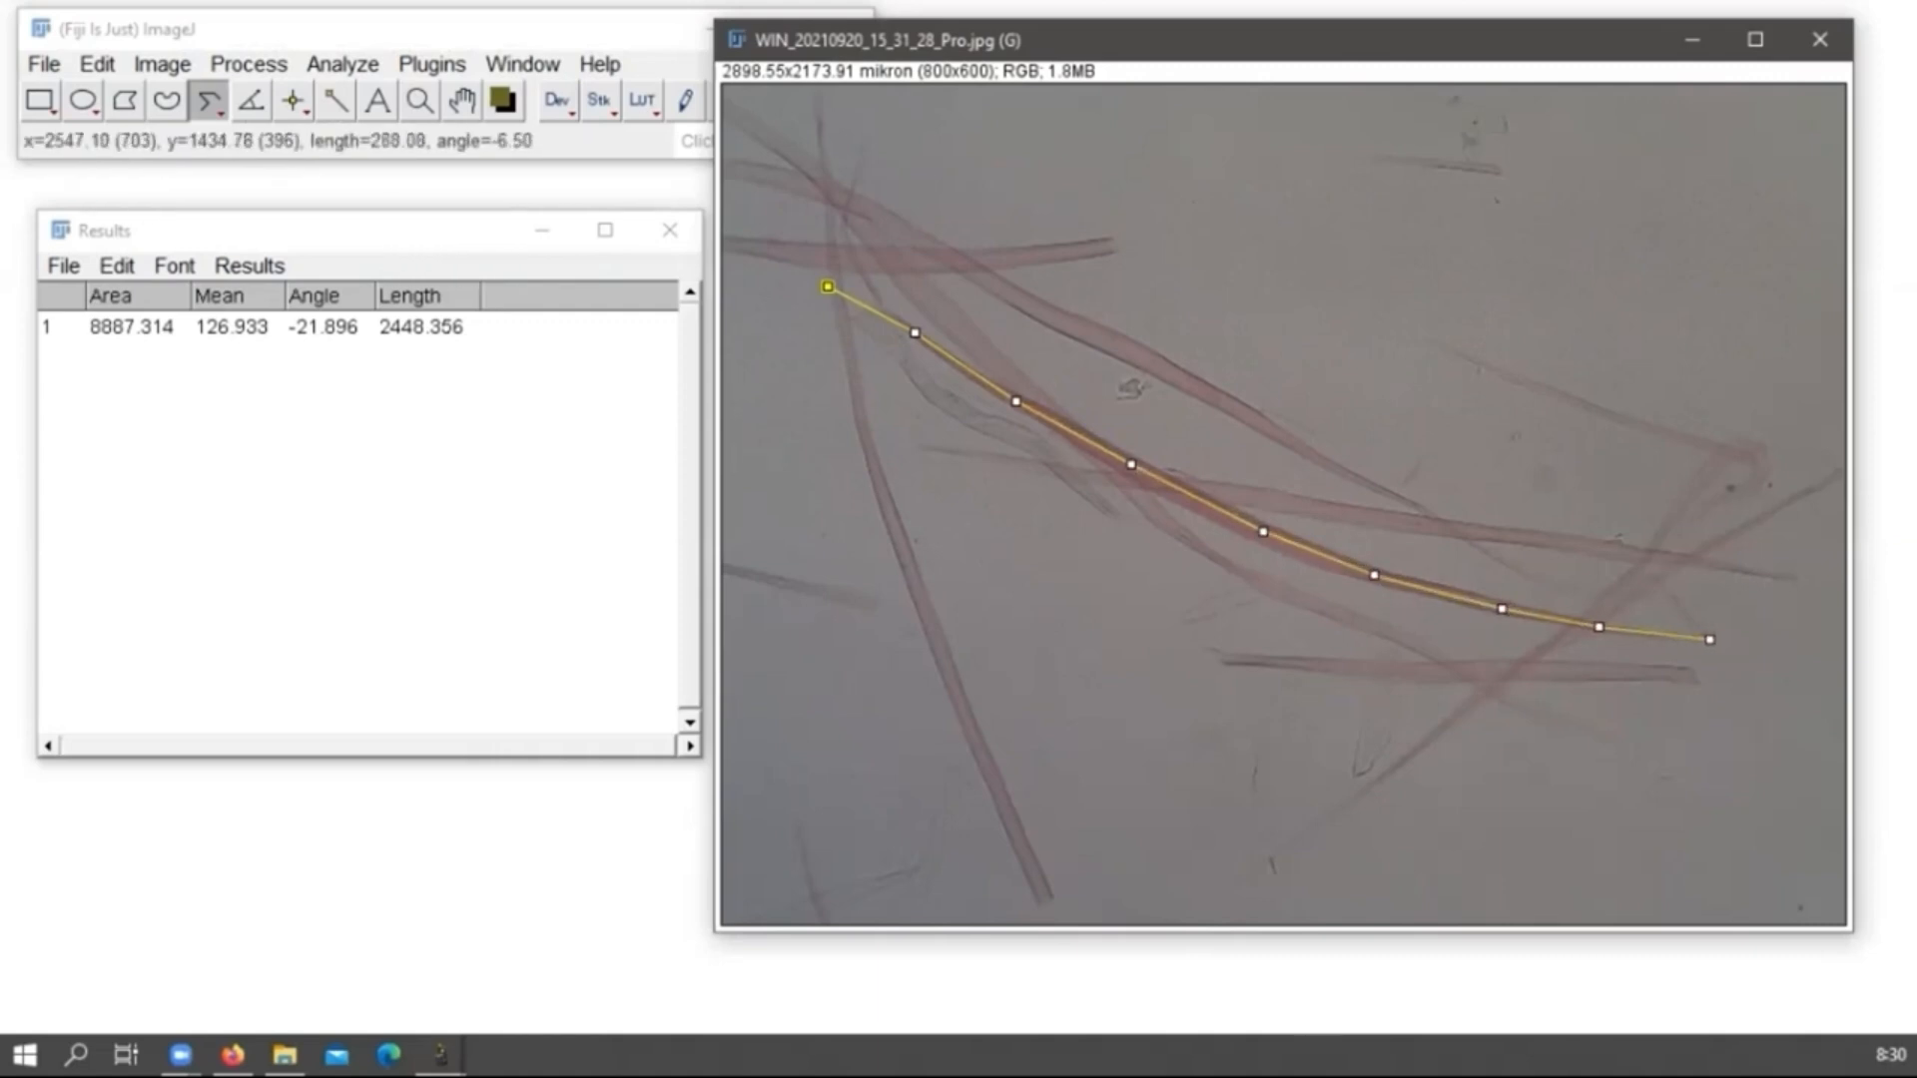
{"action": "double_click", "coordinate": [1711, 640]}
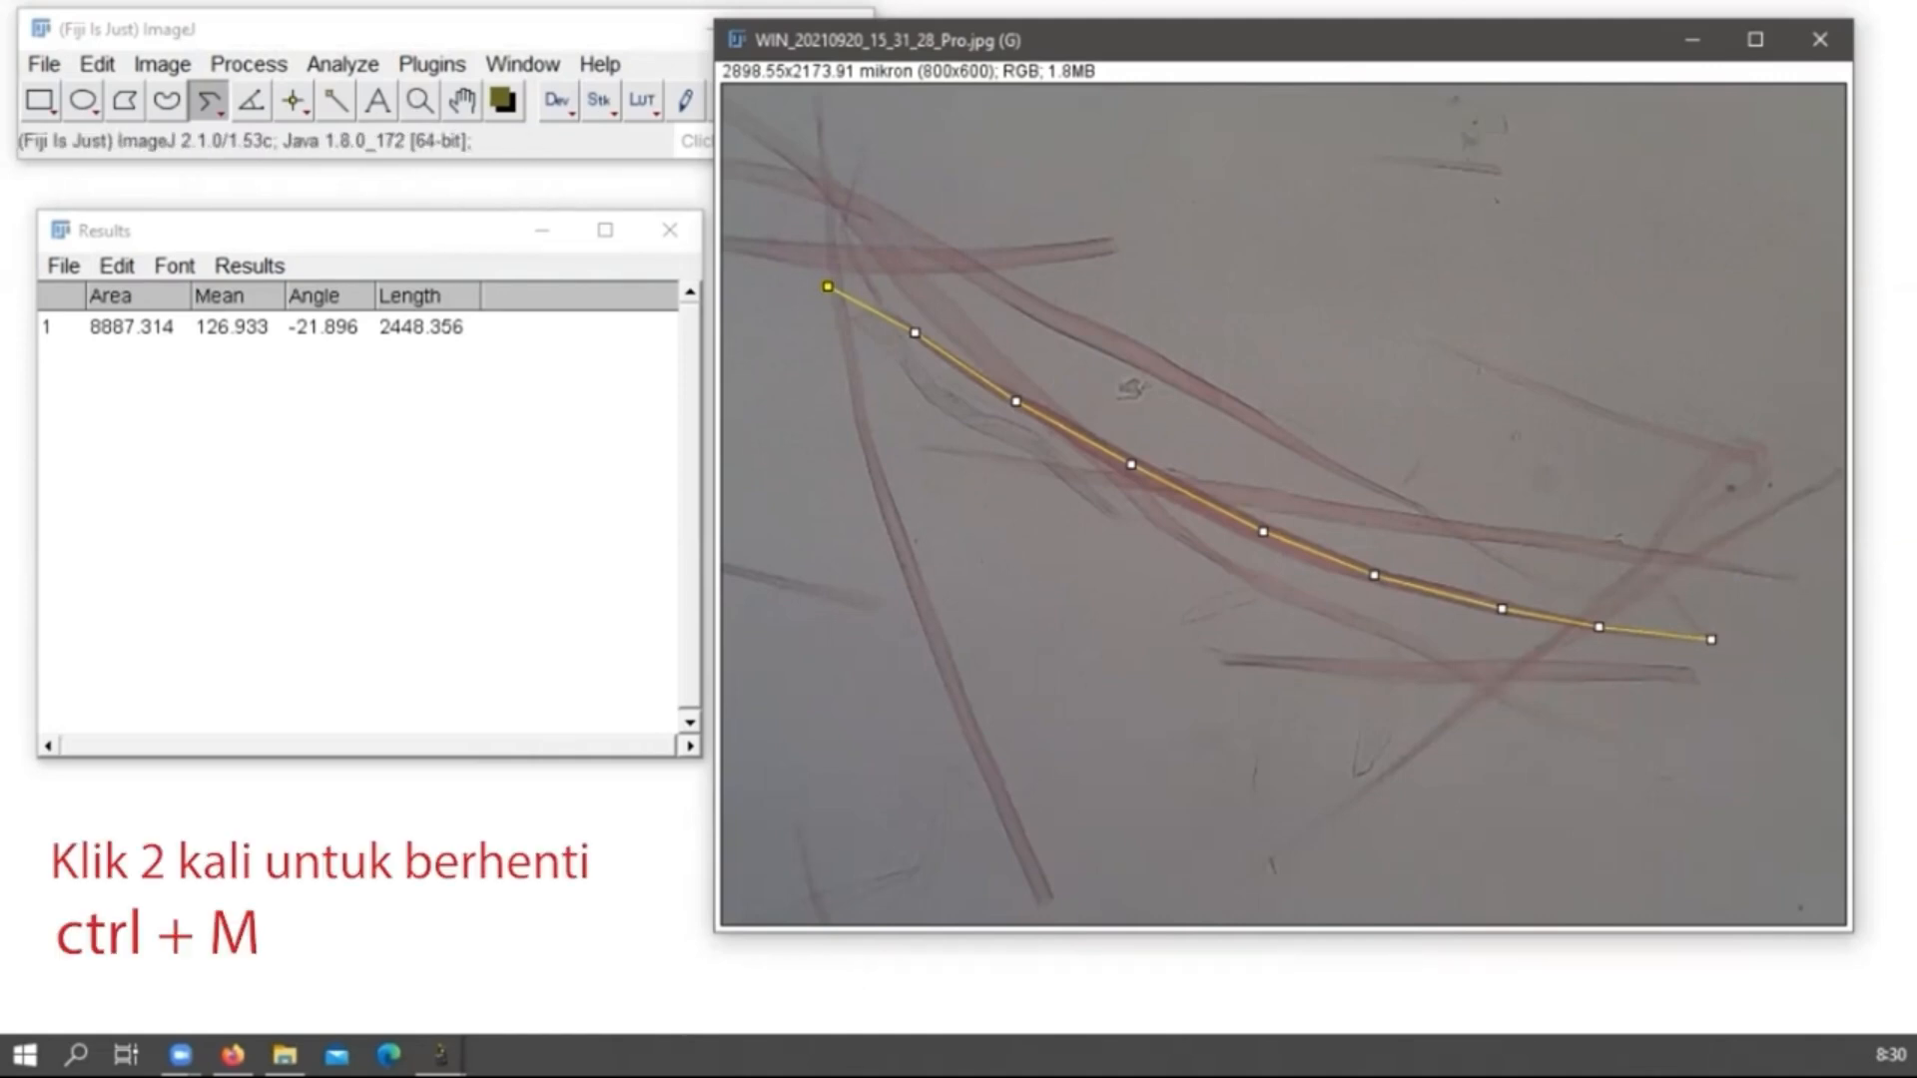
{"action": "key", "text": "ctrl+m"}
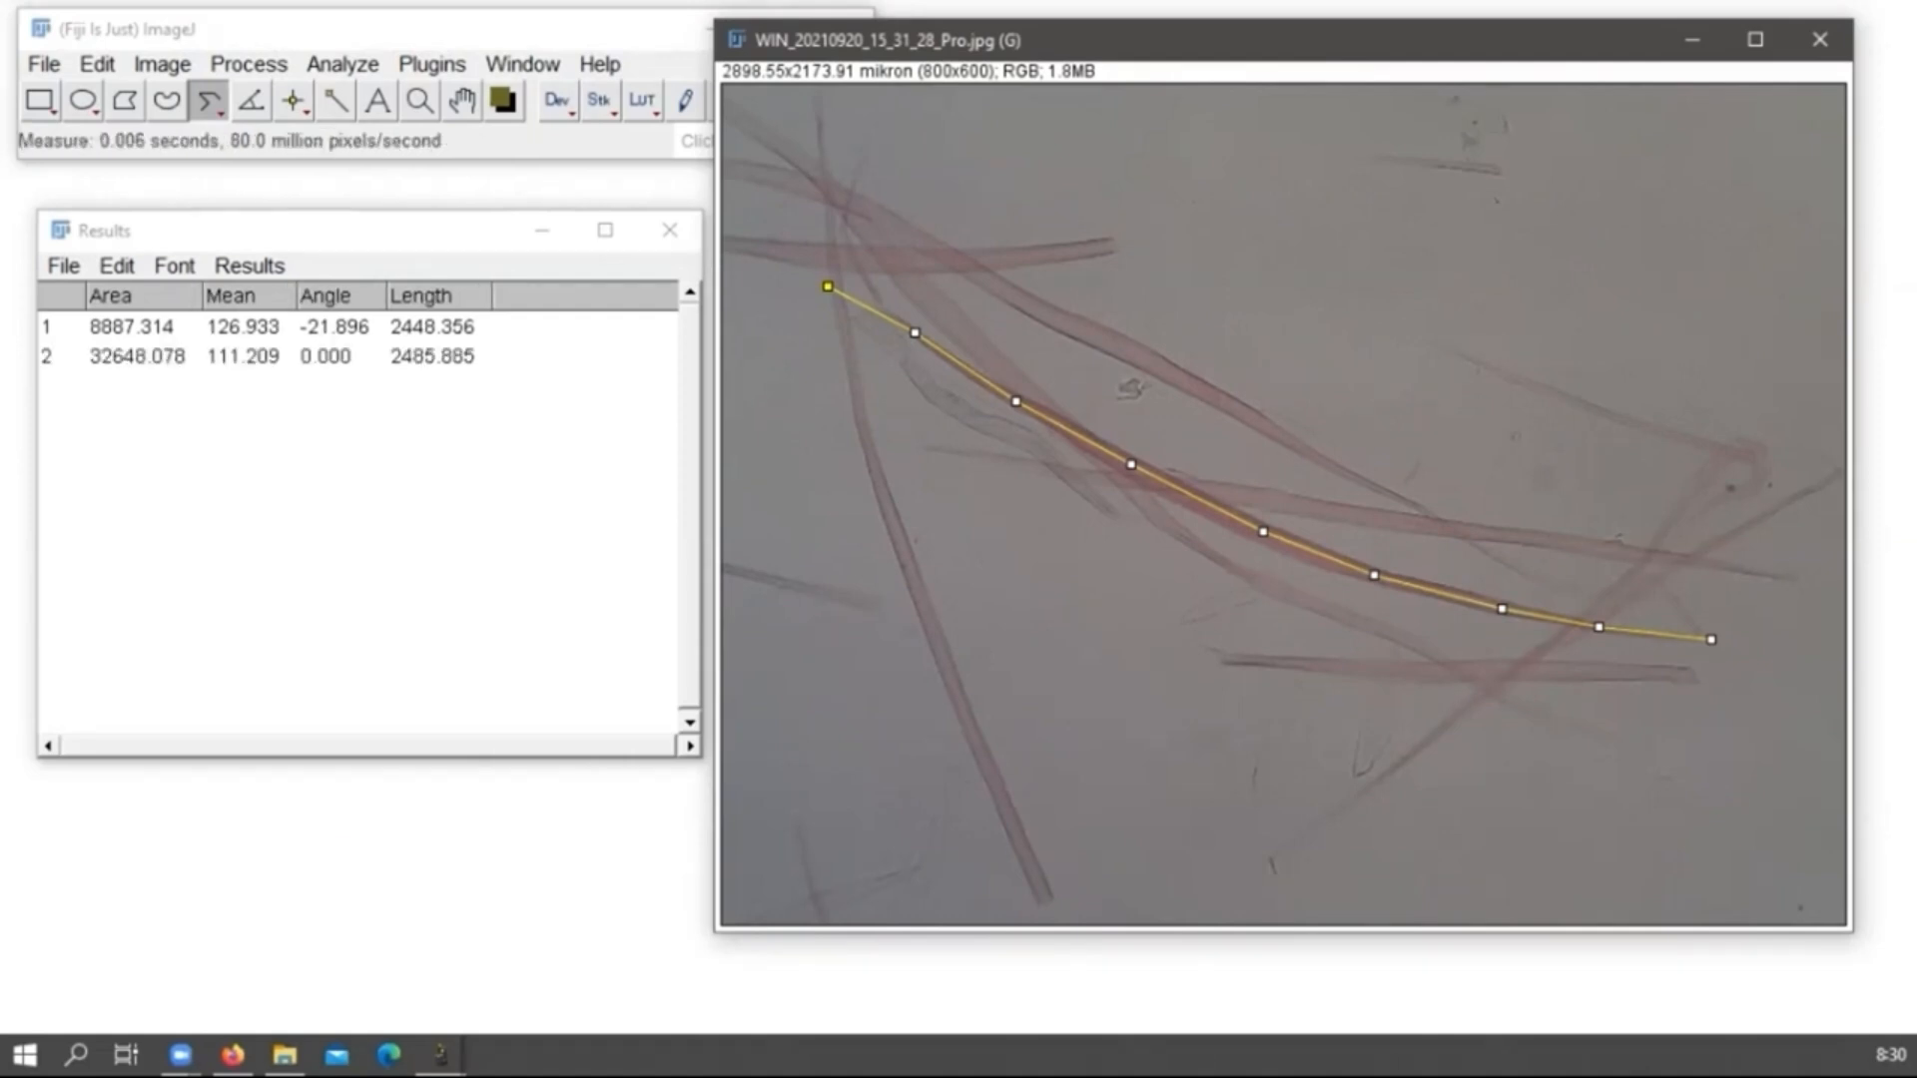
{"action": "left_click", "coordinate": [290, 326]}
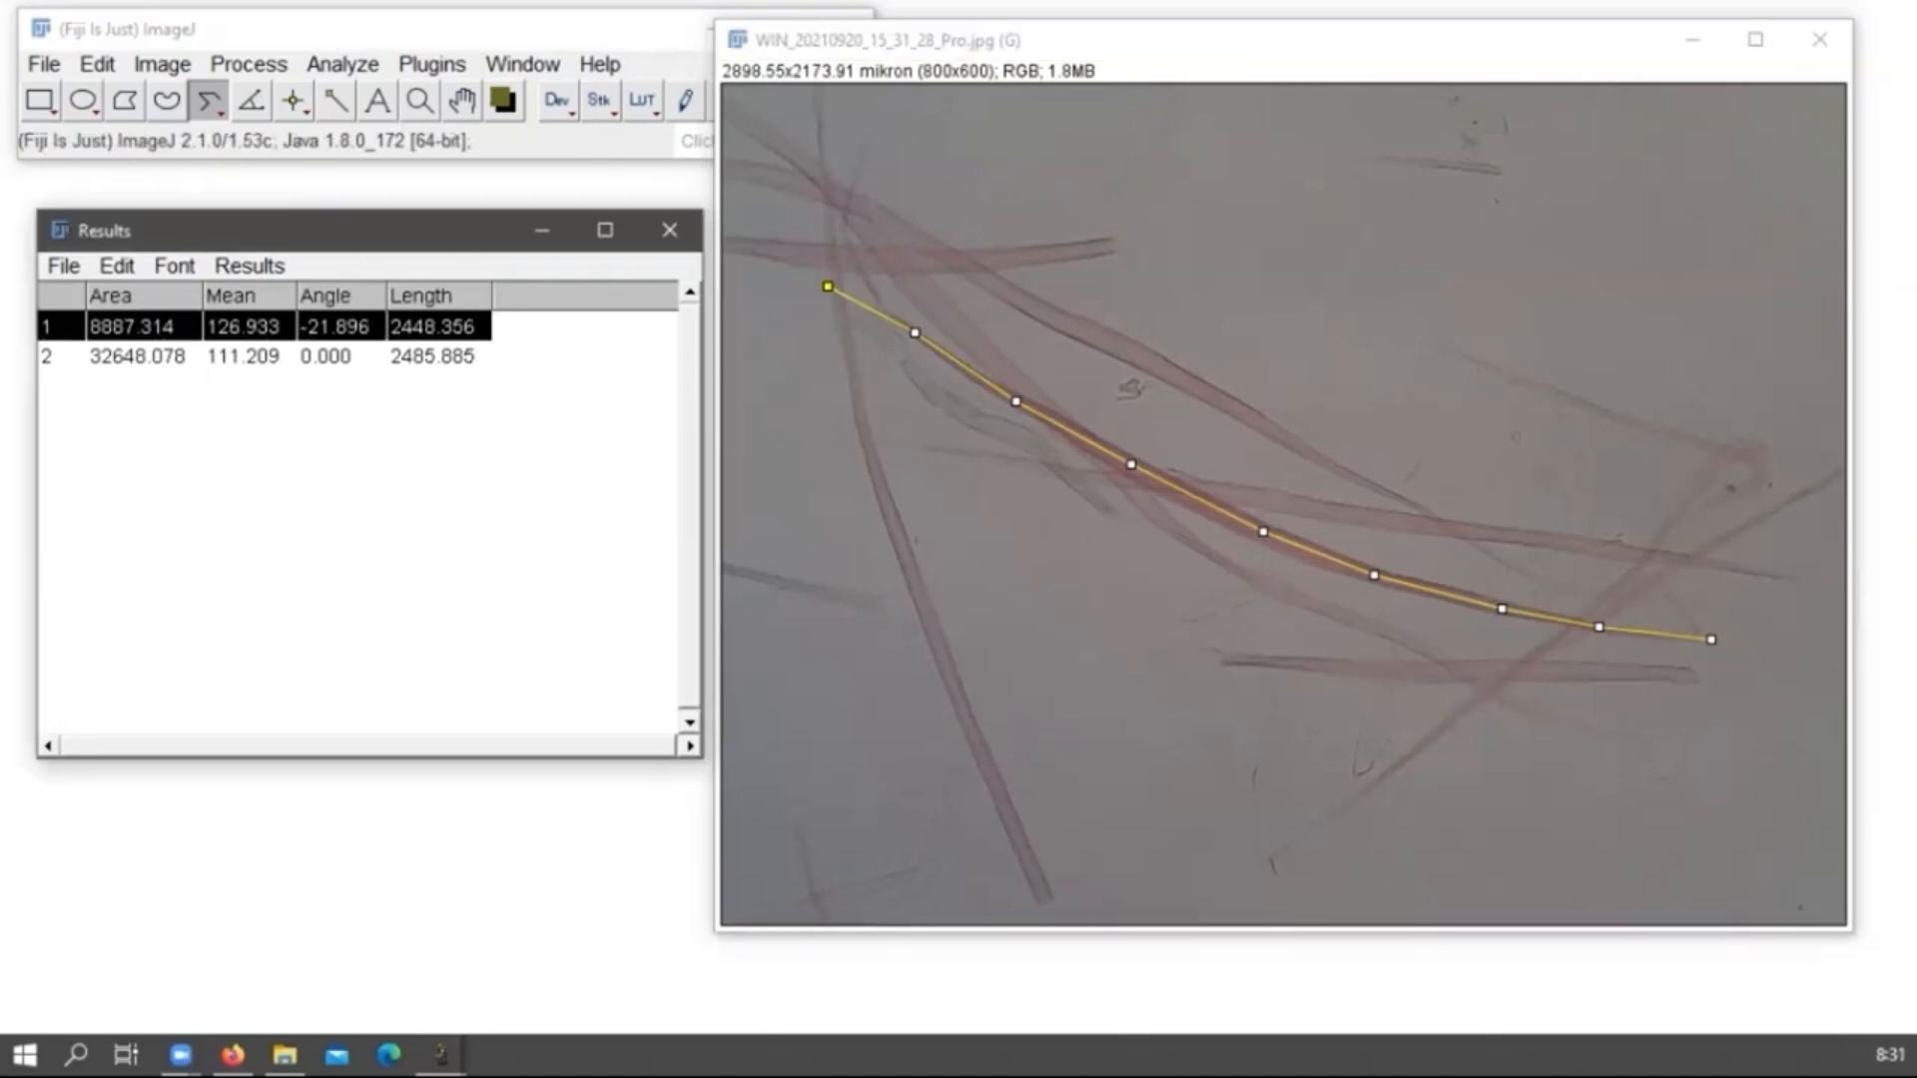
{"action": "left_click", "coordinate": [289, 356]}
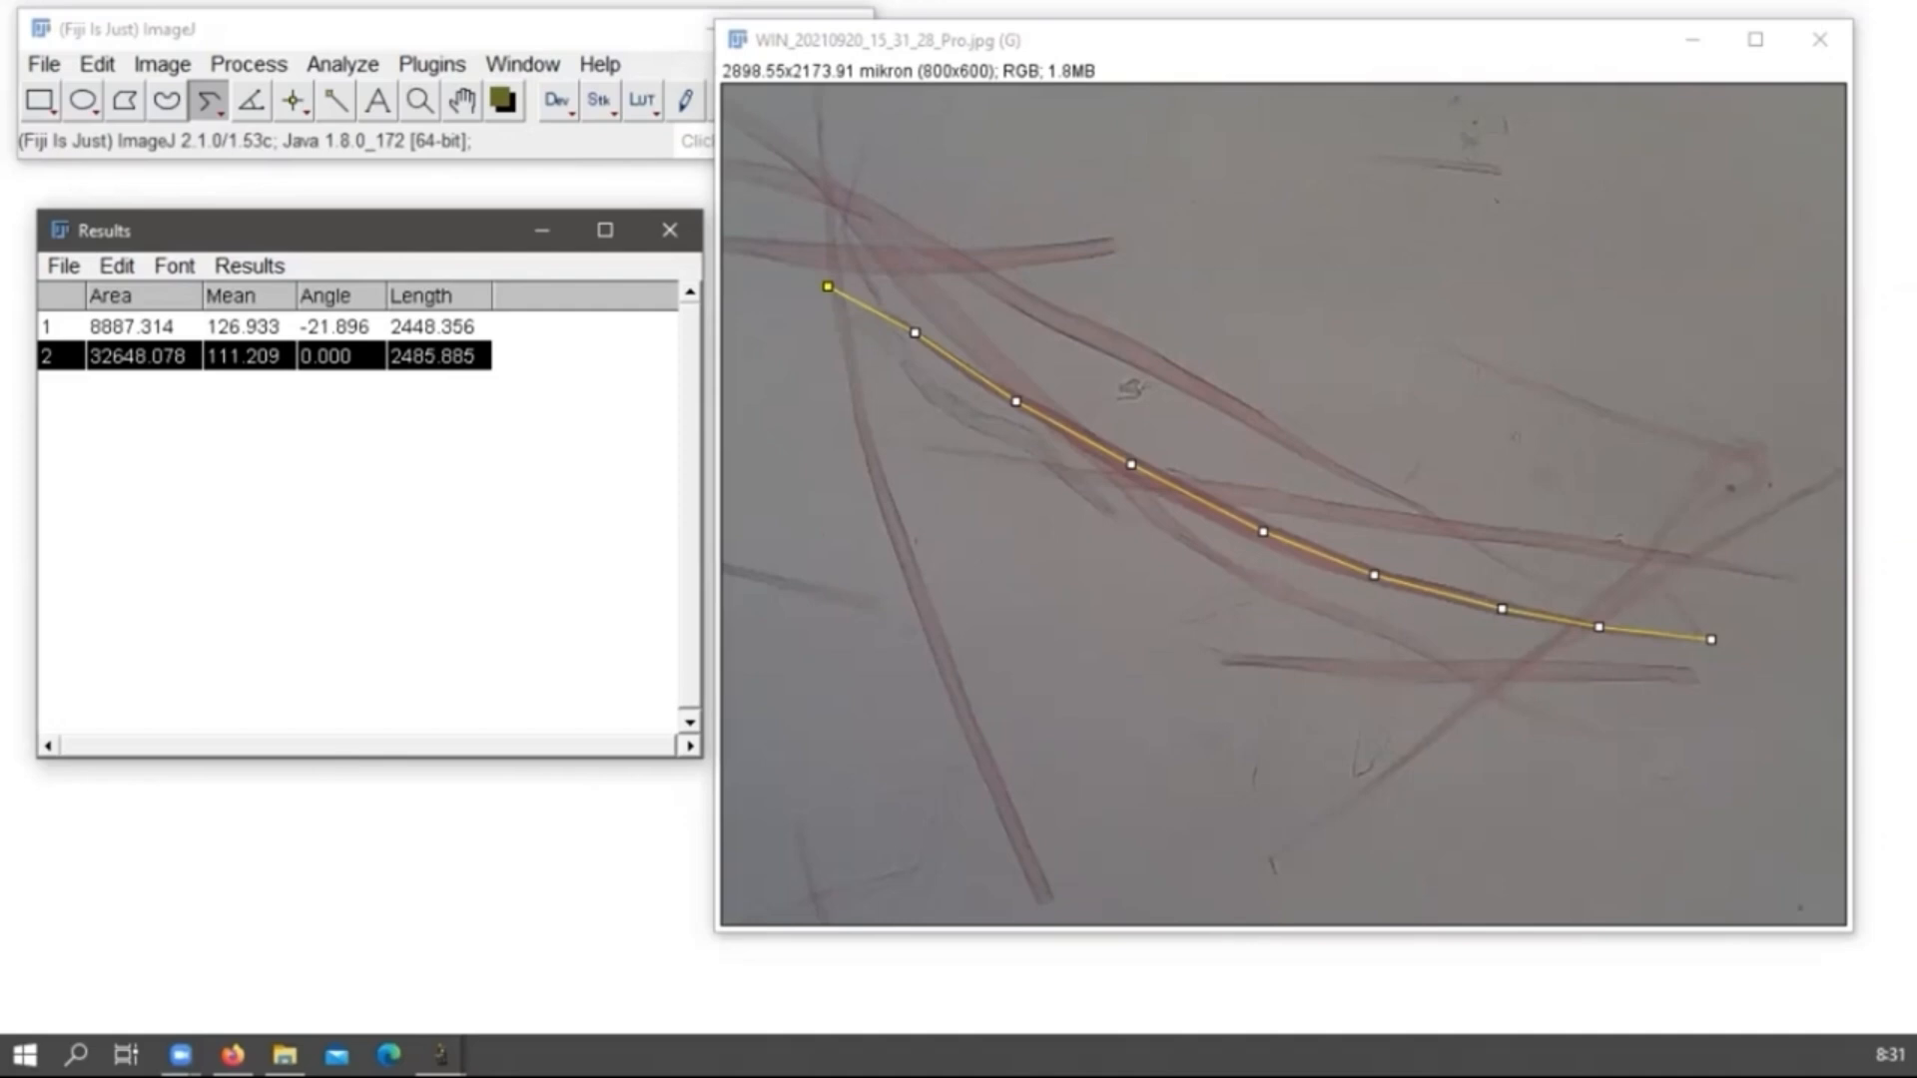
Trace the nearly straight fibre crossing the red one with a segmented line about 2408 mikron long and measure it.
{"action": "left_click", "coordinate": [896, 446]}
{"action": "left_click", "coordinate": [1015, 463]}
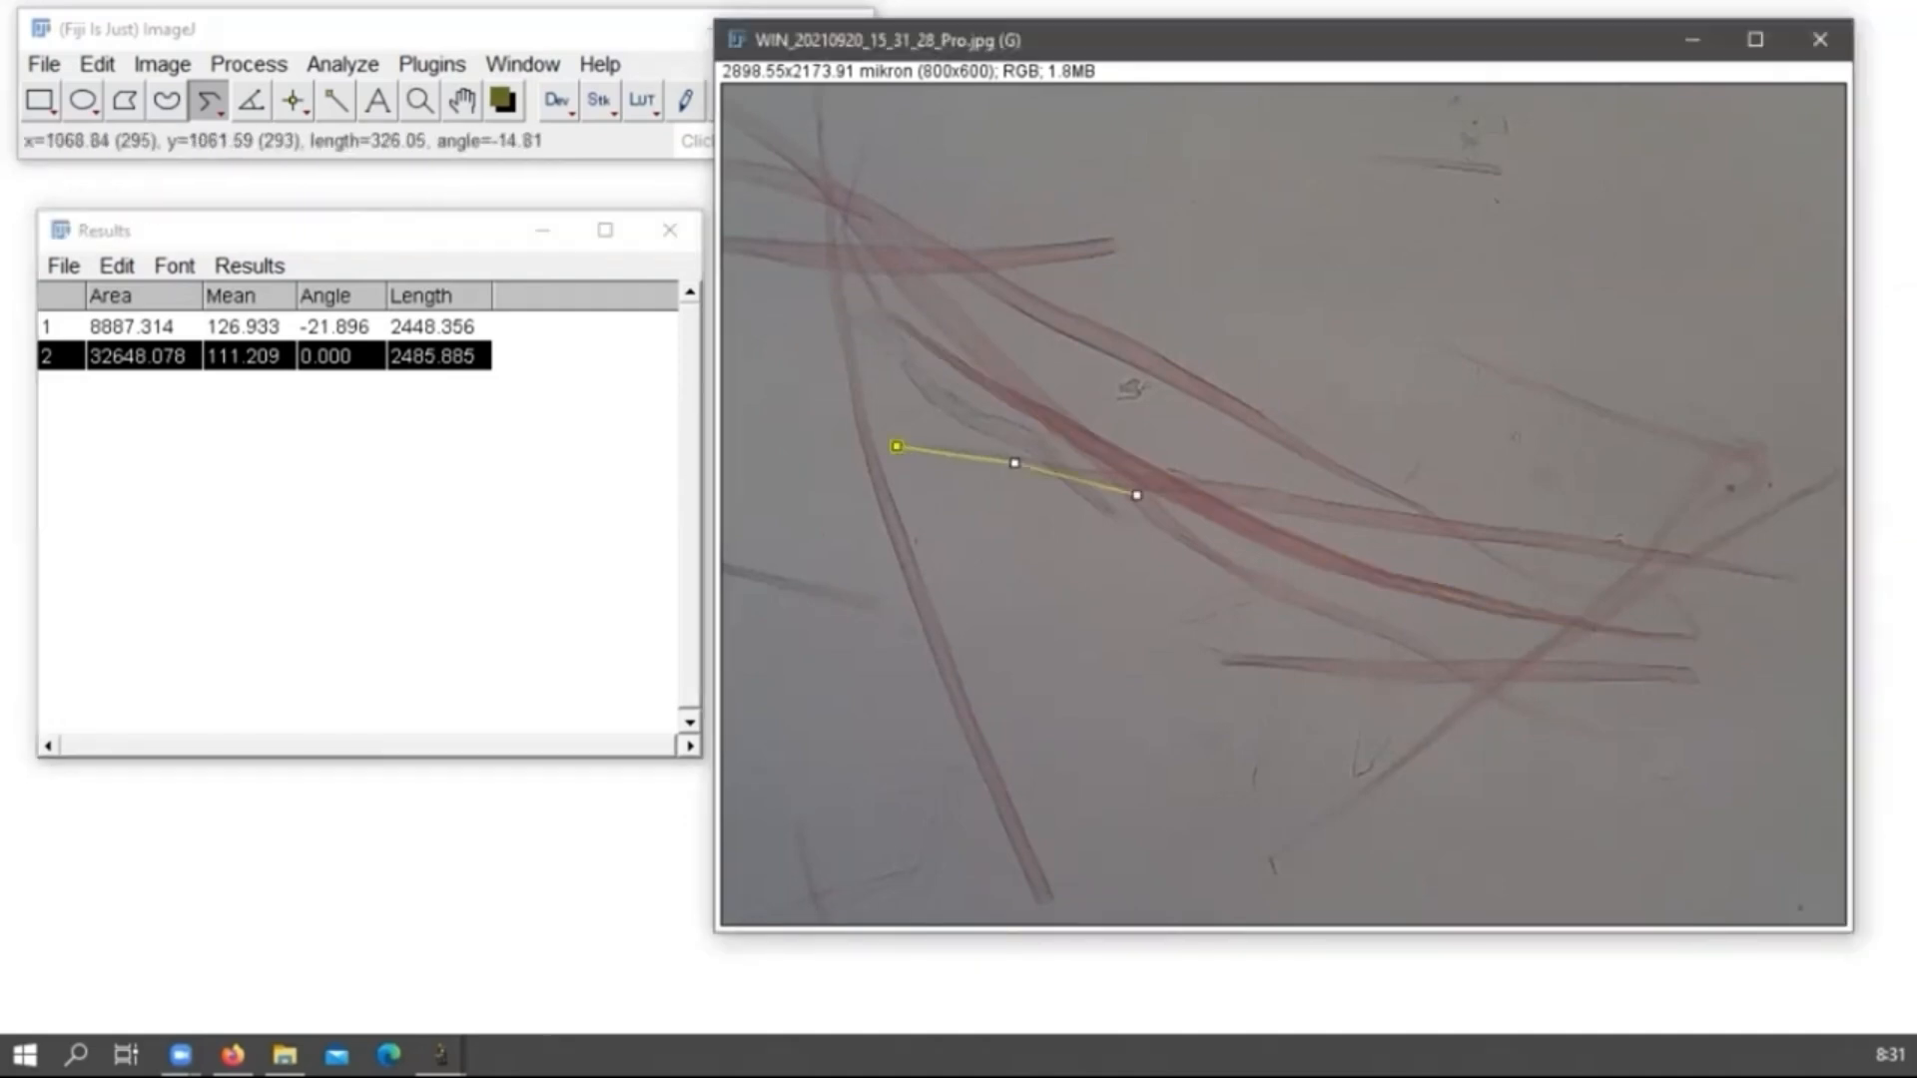
{"action": "left_click", "coordinate": [1200, 487]}
{"action": "left_click", "coordinate": [1379, 517]}
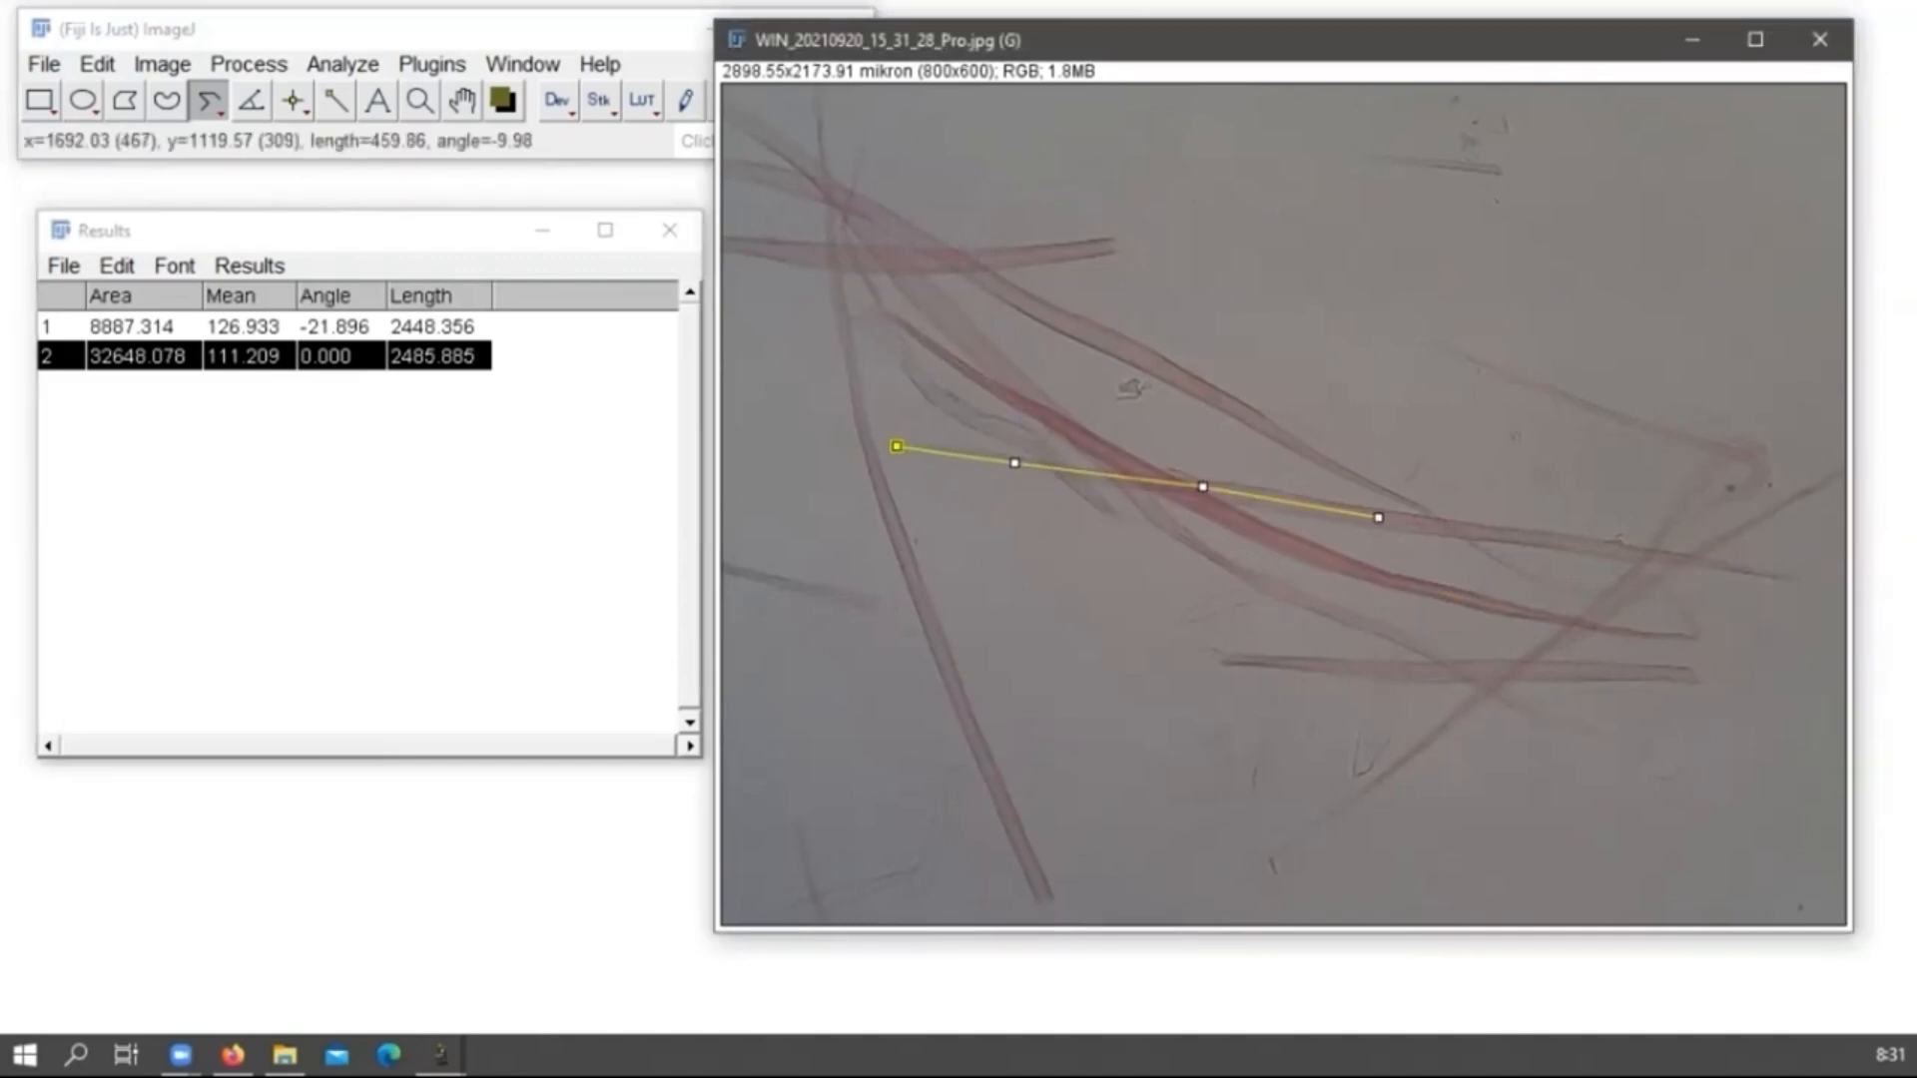
{"action": "left_click", "coordinate": [1528, 537]}
{"action": "left_click", "coordinate": [1642, 550]}
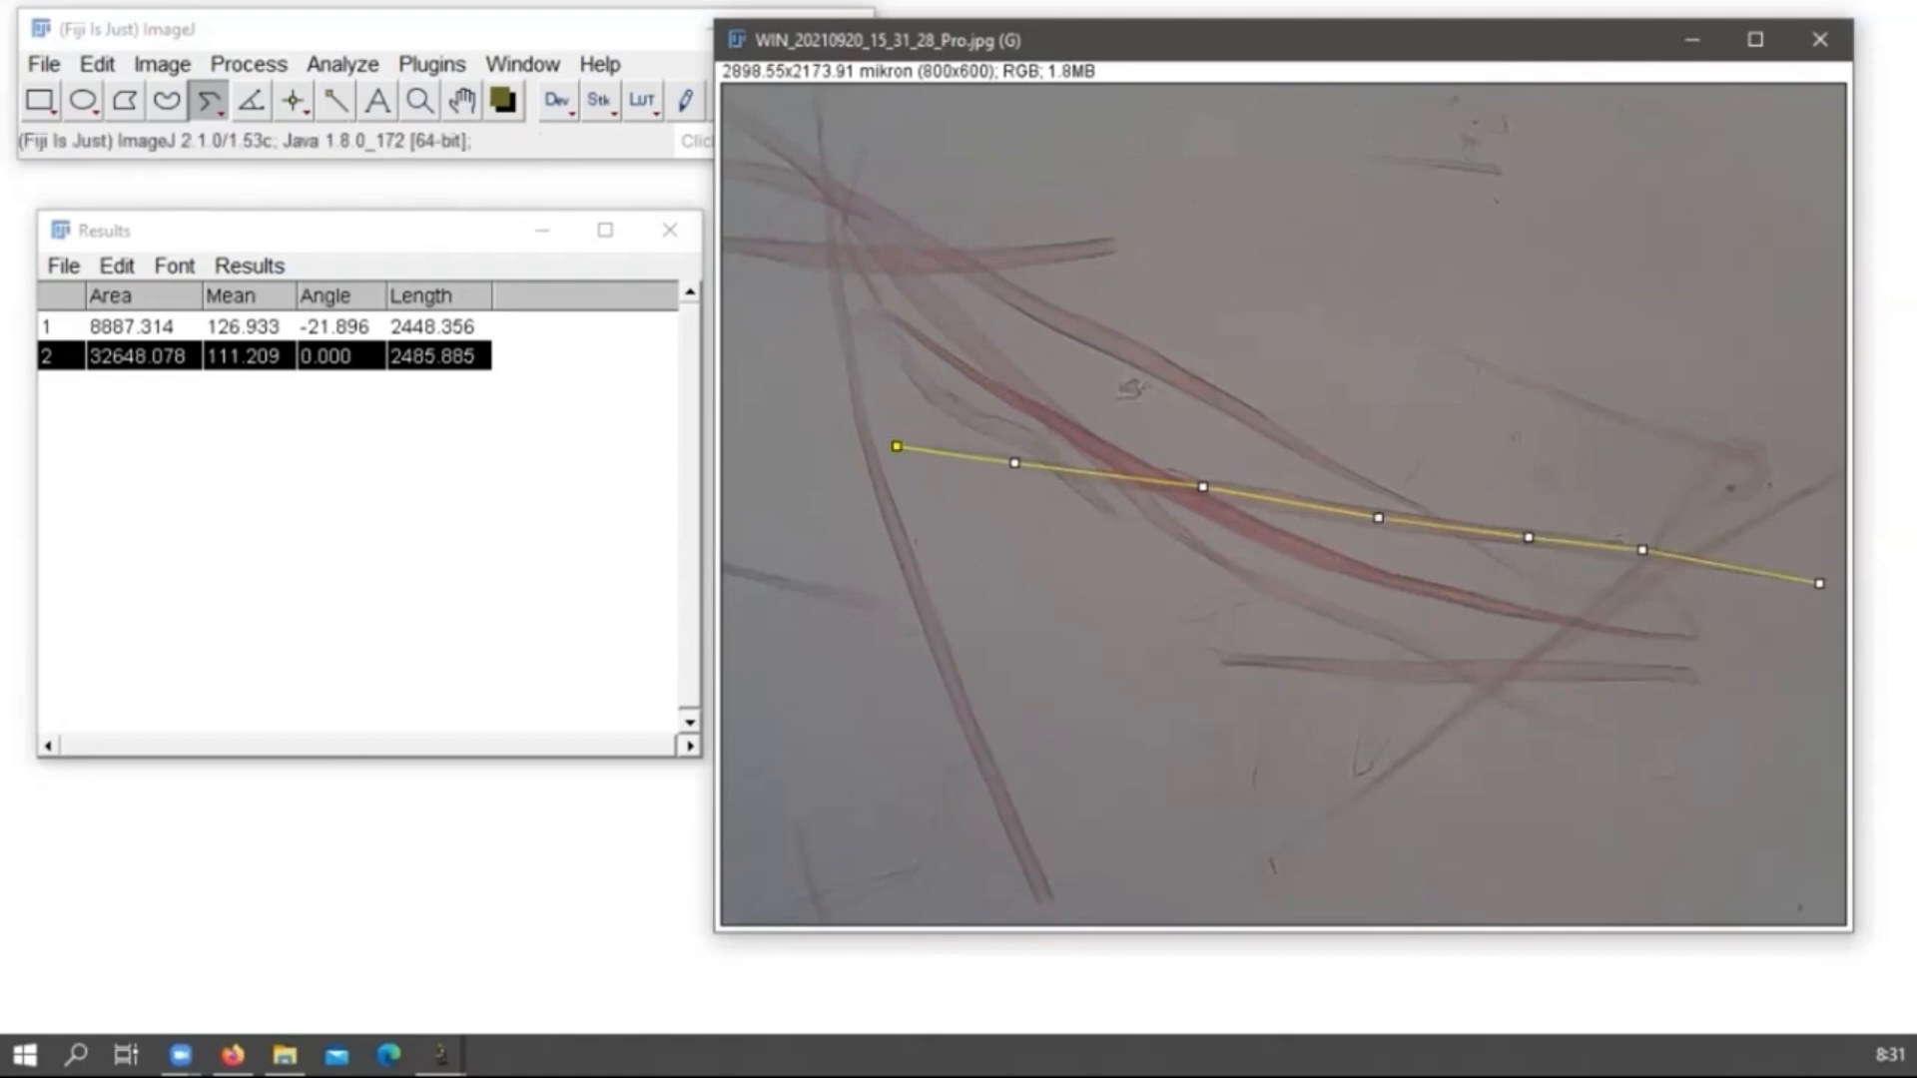
{"action": "key", "text": "ctrl+m"}
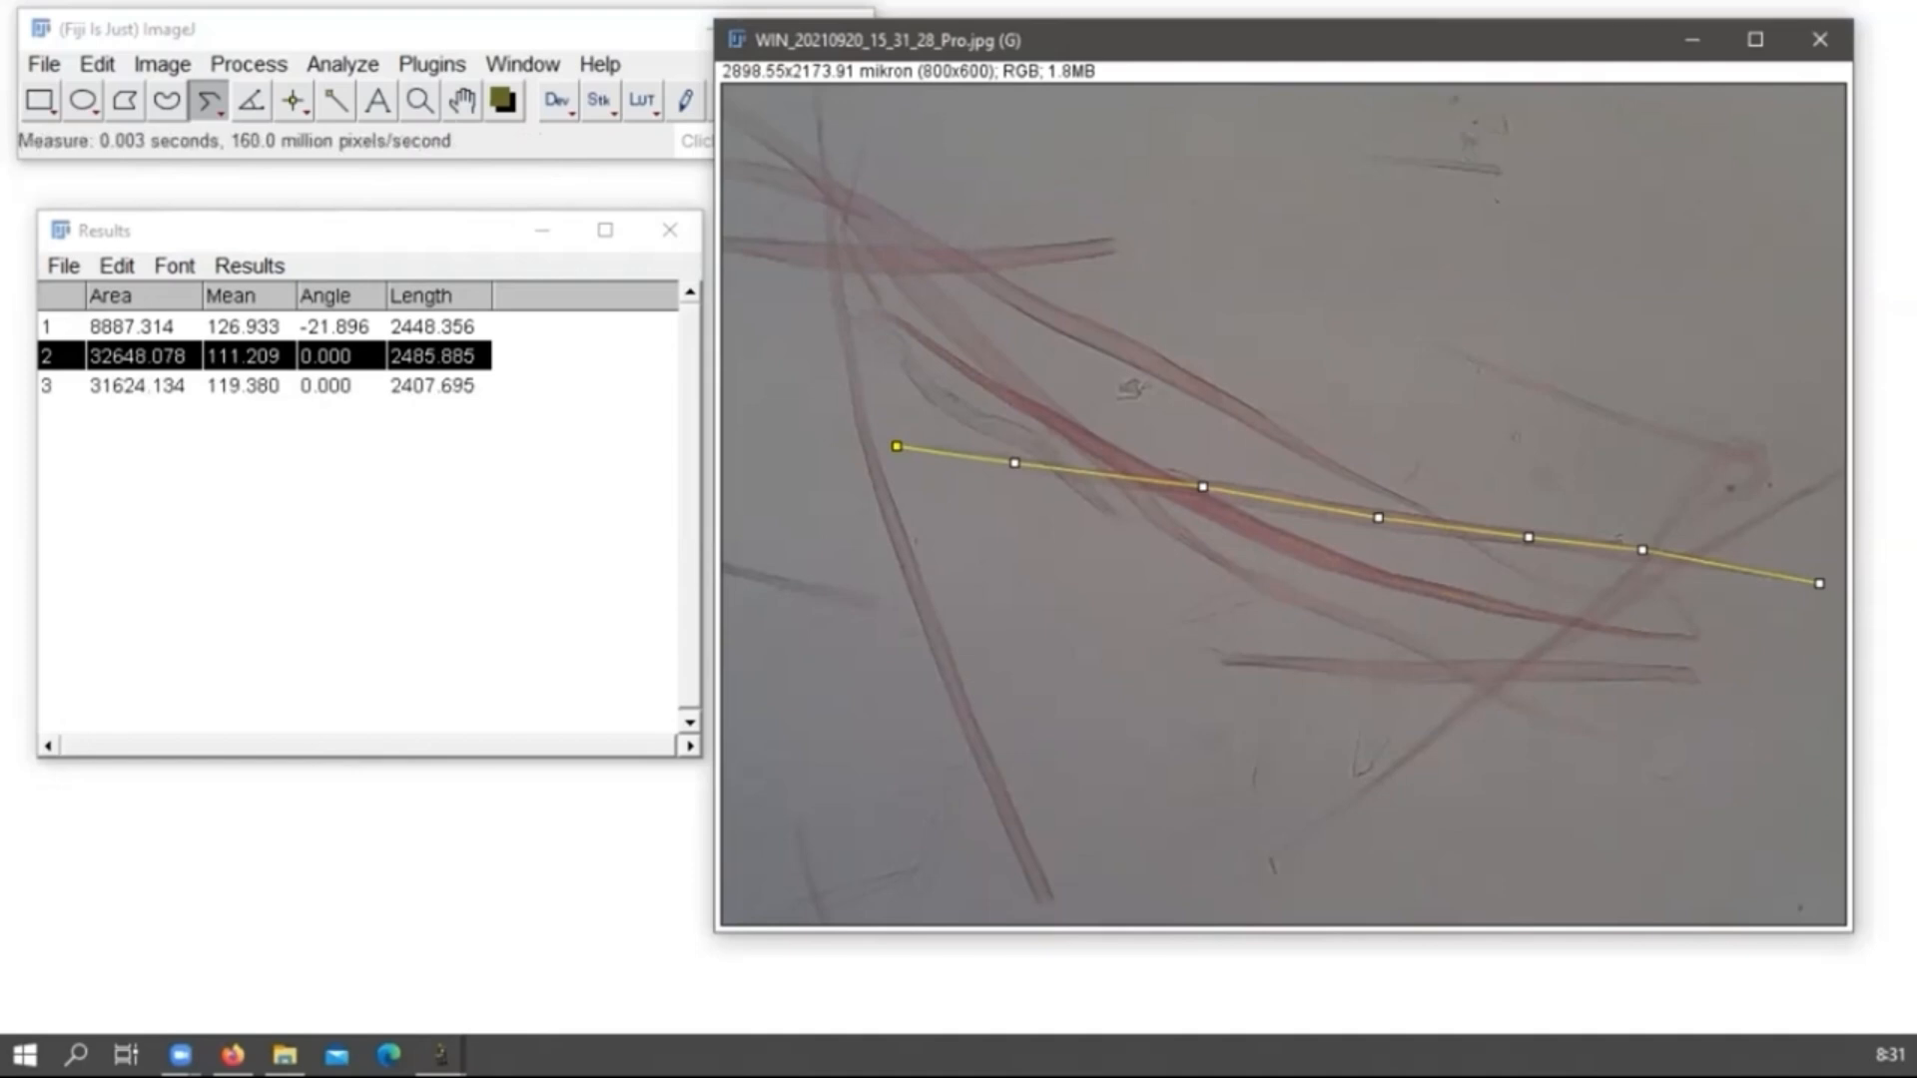
Delete all three measurement rows from the results table.
{"action": "left_click", "coordinate": [264, 385]}
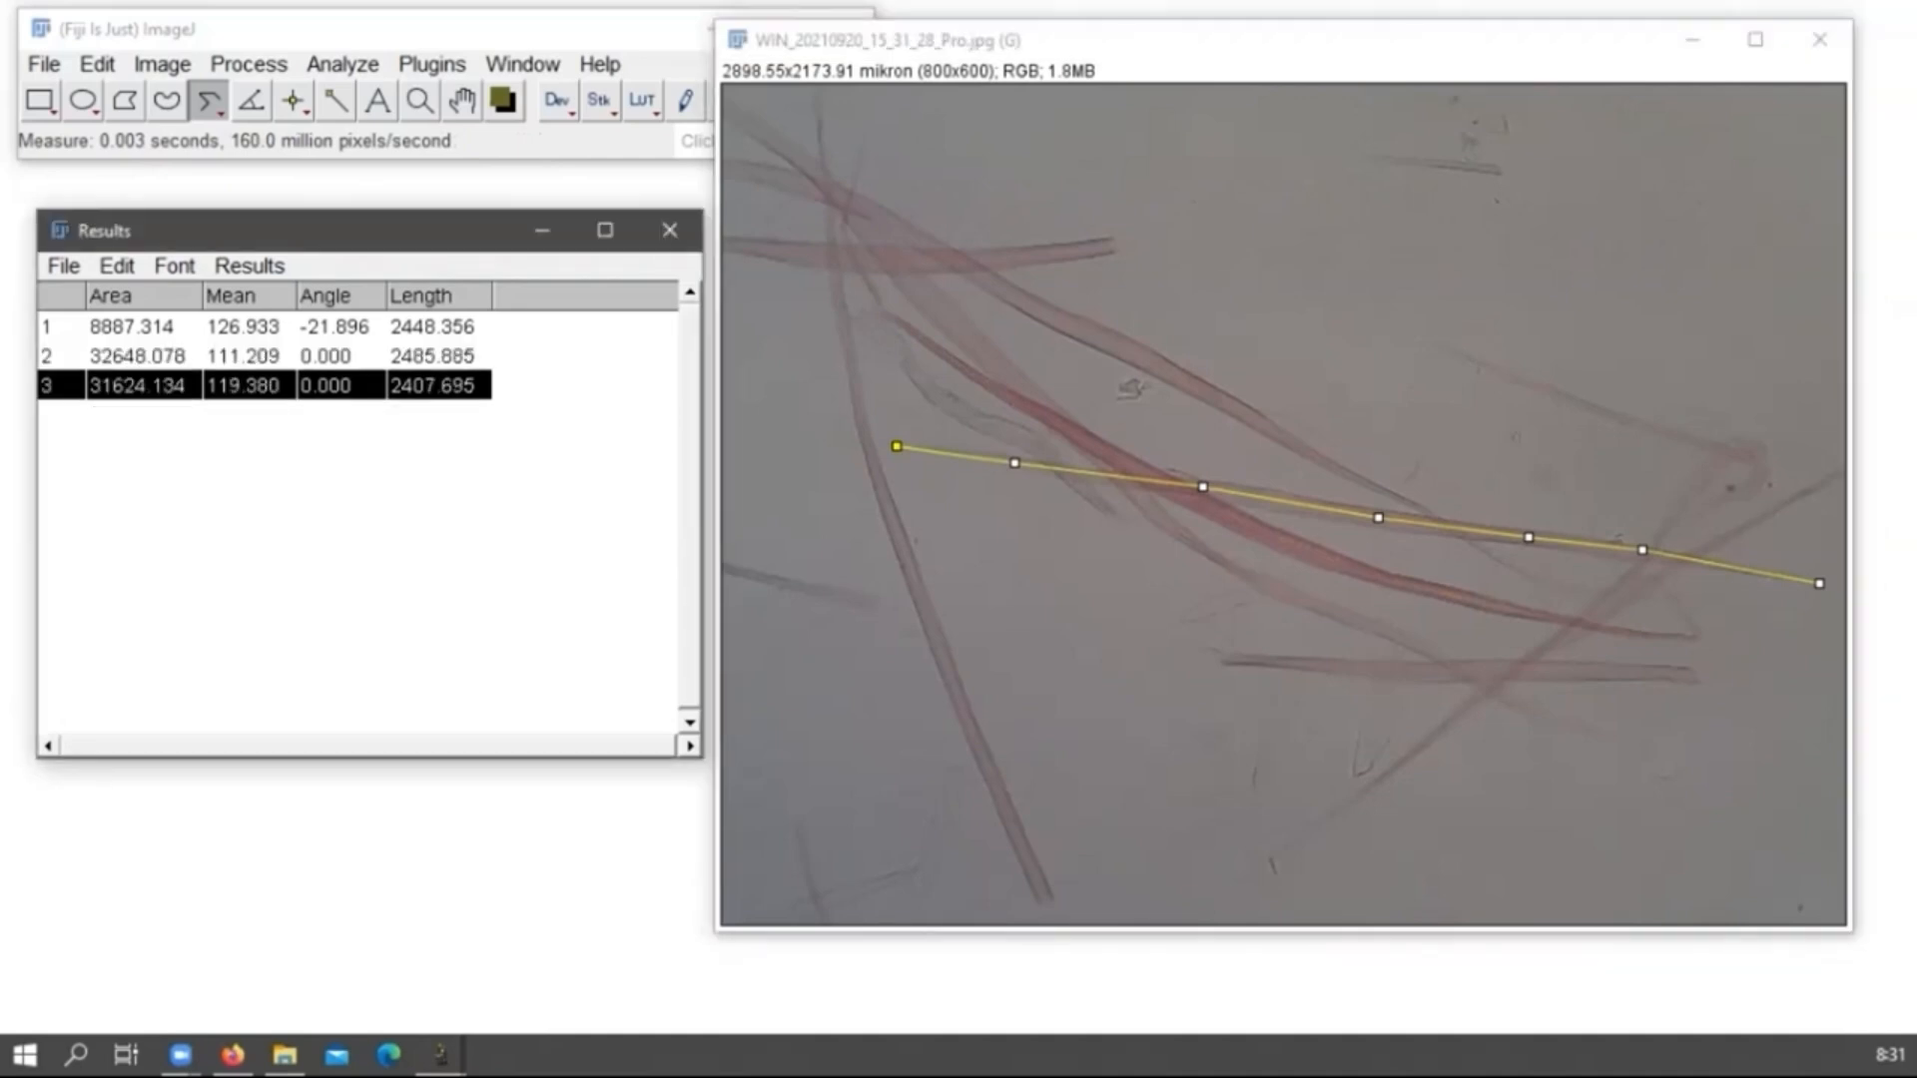
{"action": "key", "text": "Delete"}
{"action": "left_click", "coordinate": [265, 356]}
{"action": "key", "text": "Delete"}
{"action": "left_click", "coordinate": [265, 328]}
{"action": "key", "text": "Delete"}
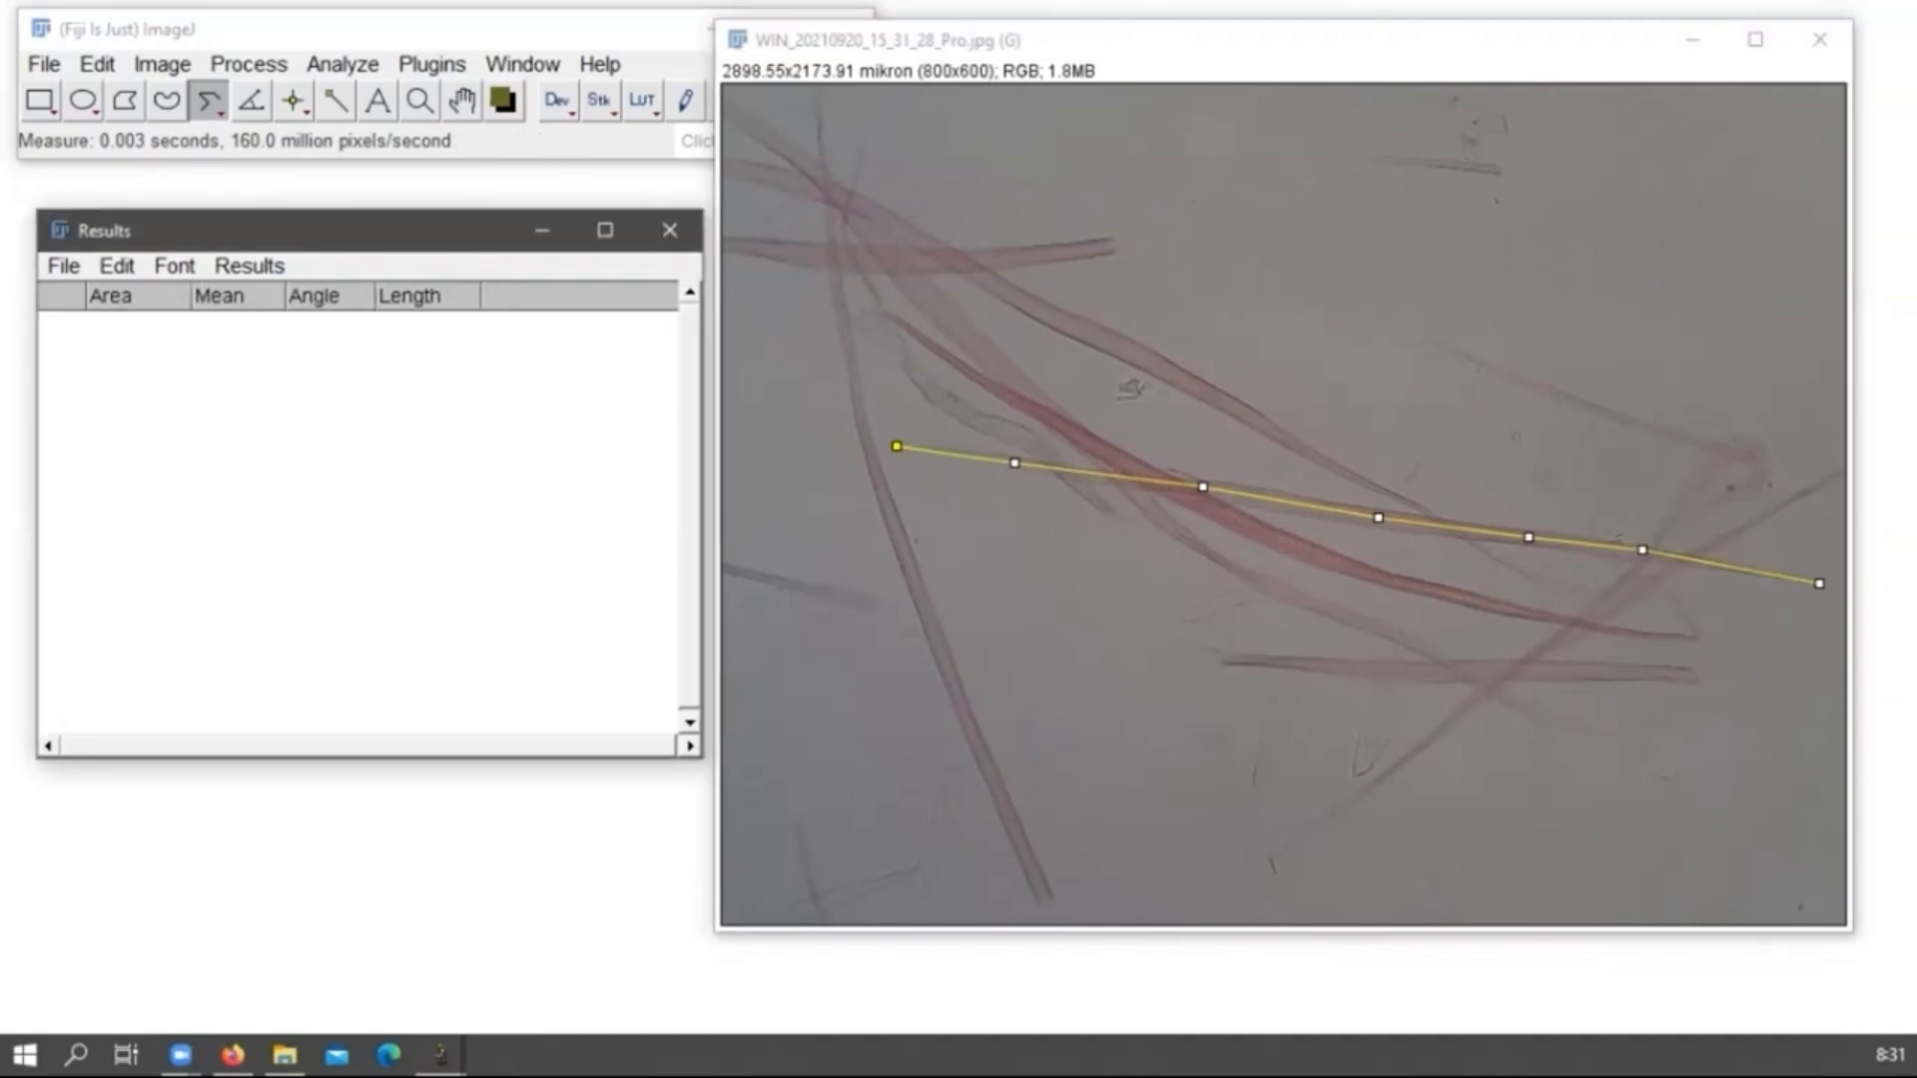
Clear the segmented line from the fibre image and convert the image to 8-bit.
{"action": "left_click", "coordinate": [1104, 568]}
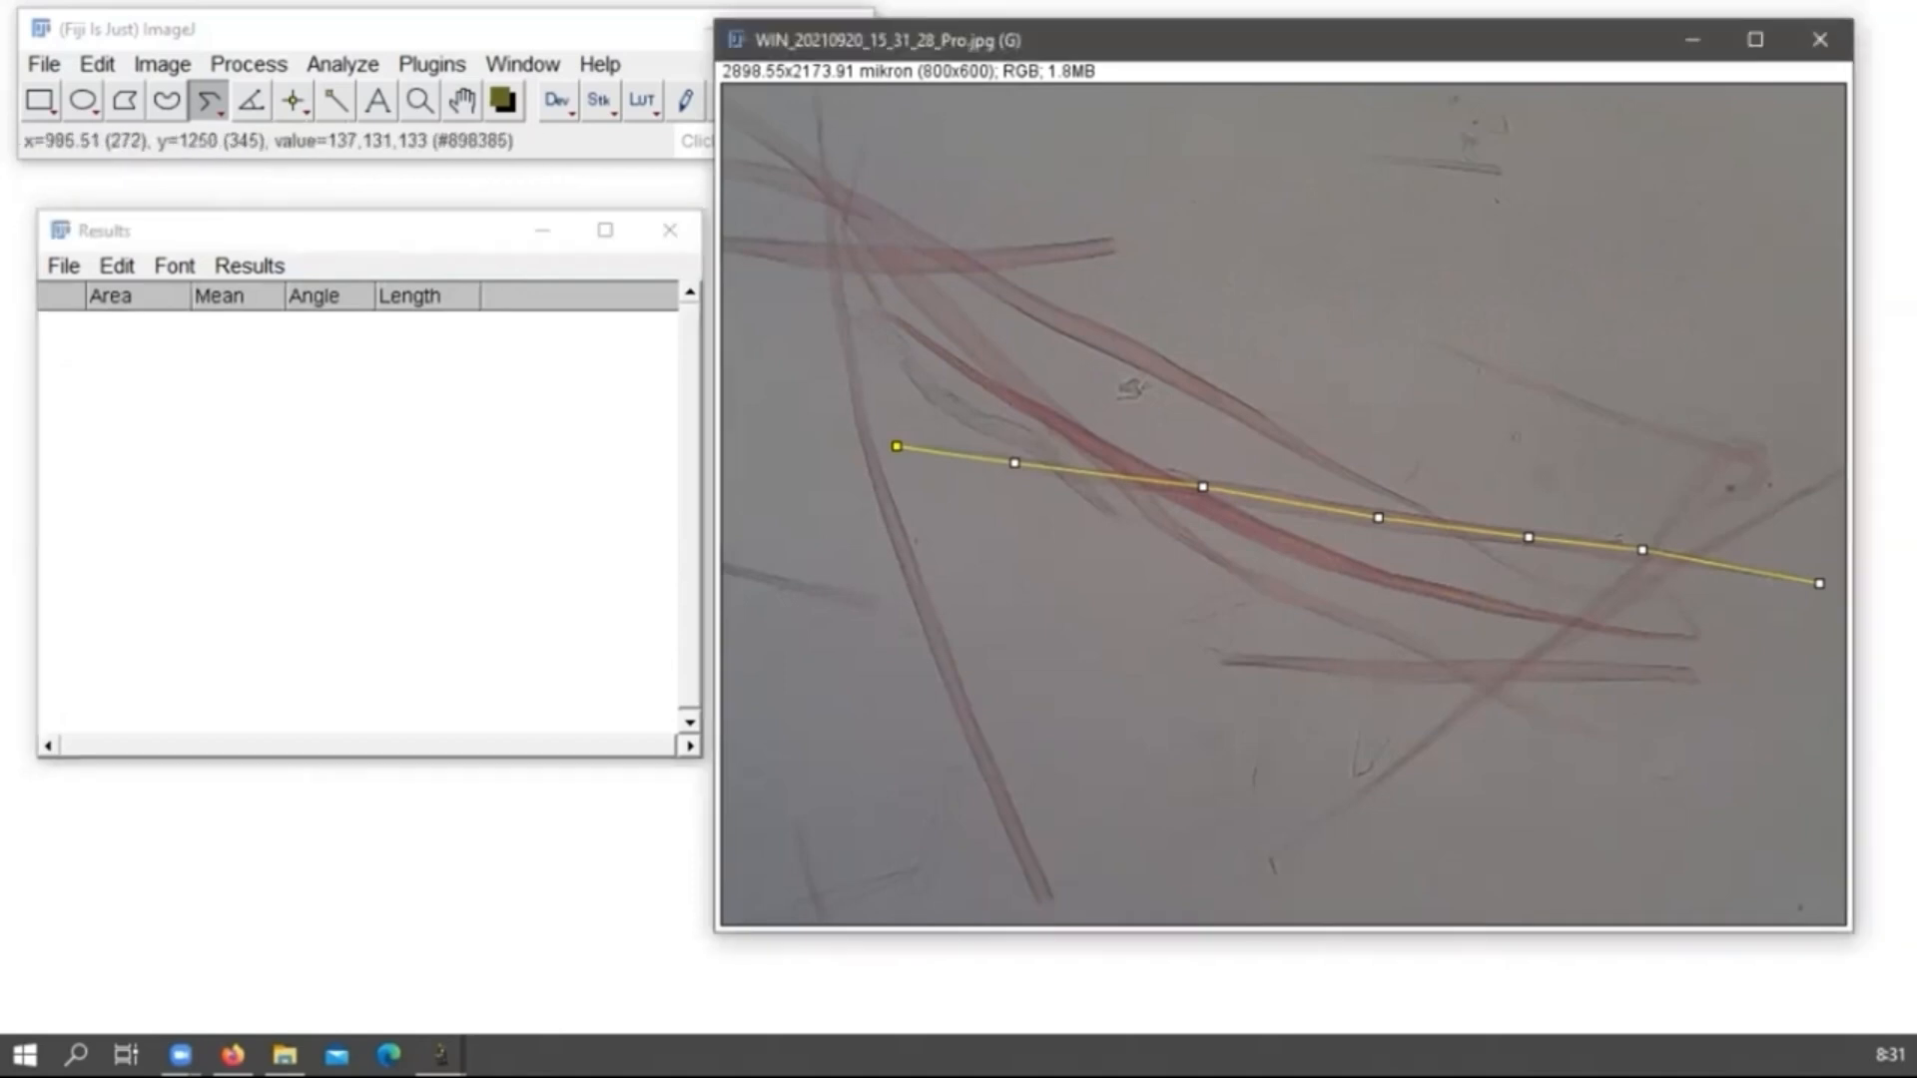
{"action": "left_click", "coordinate": [1093, 561]}
{"action": "left_click", "coordinate": [162, 64]}
{"action": "mouse_move", "coordinate": [170, 98]}
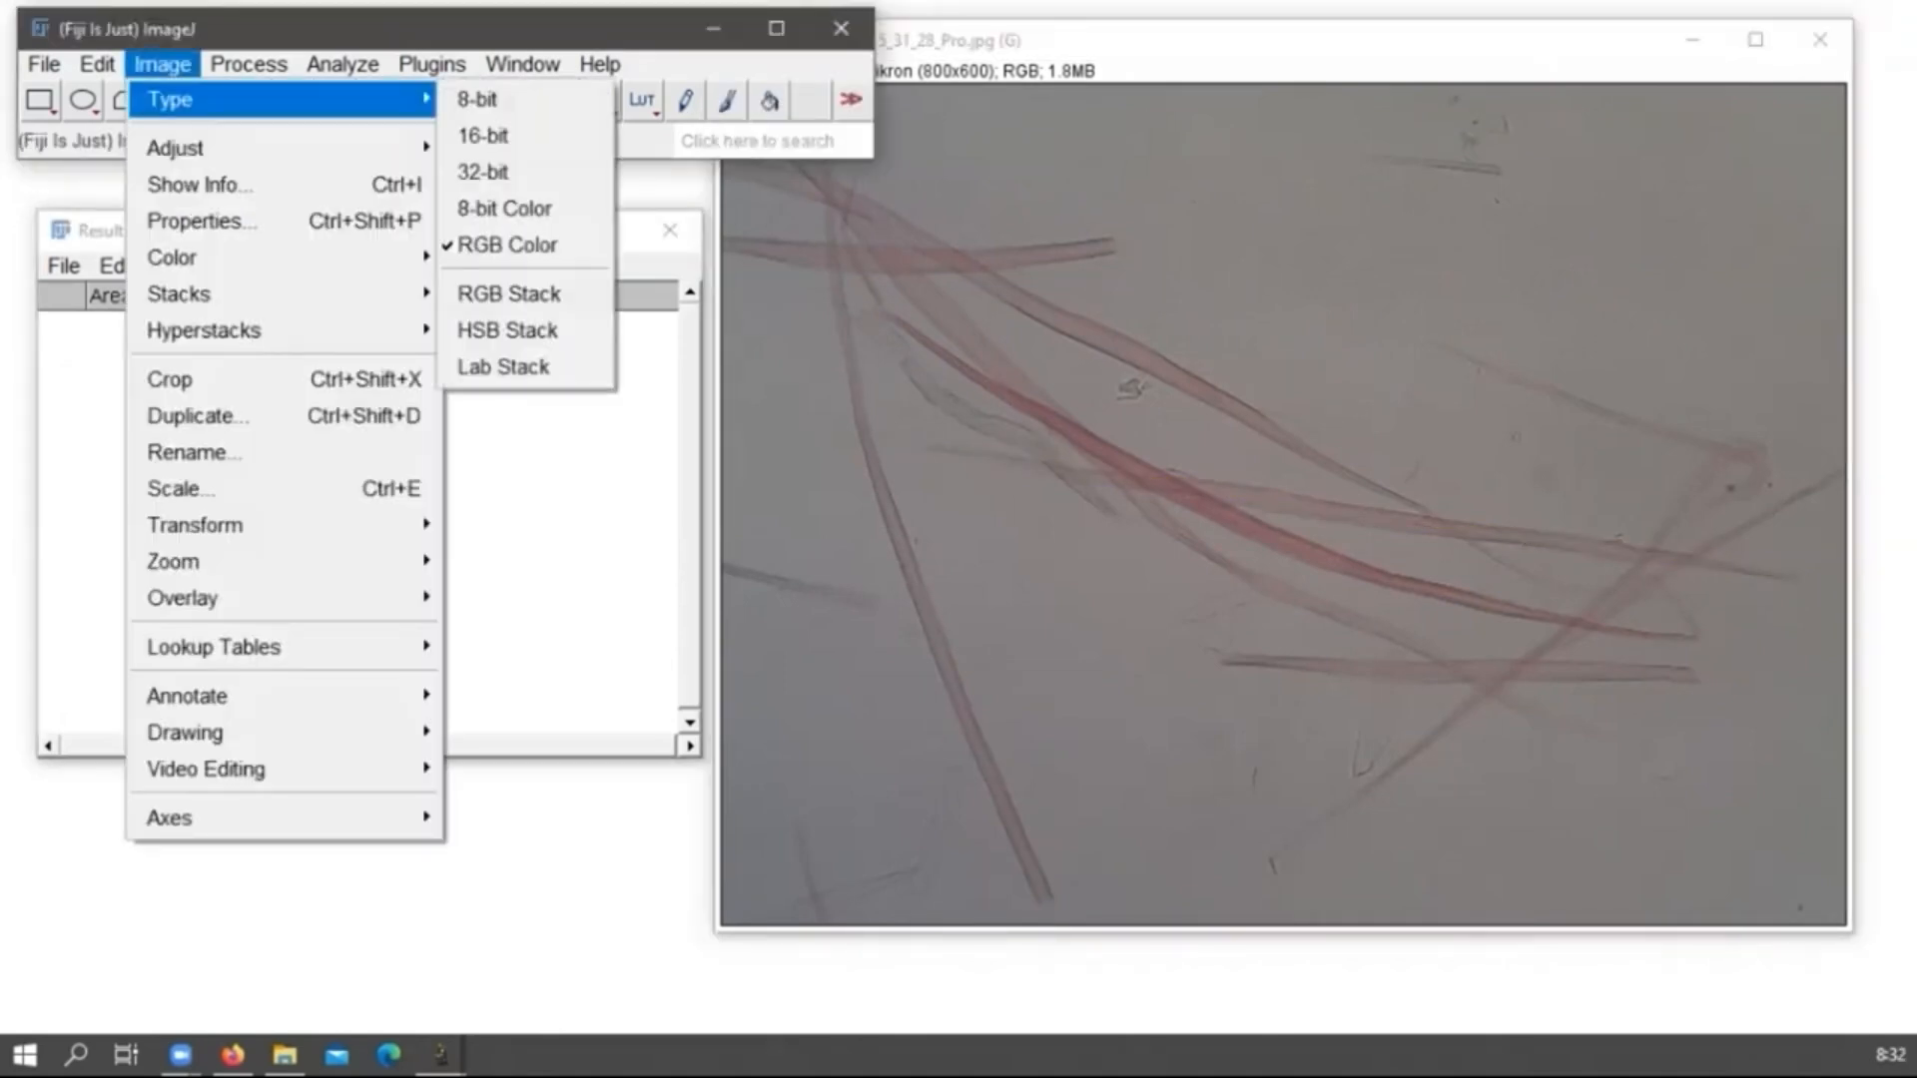
{"action": "left_click", "coordinate": [477, 99]}
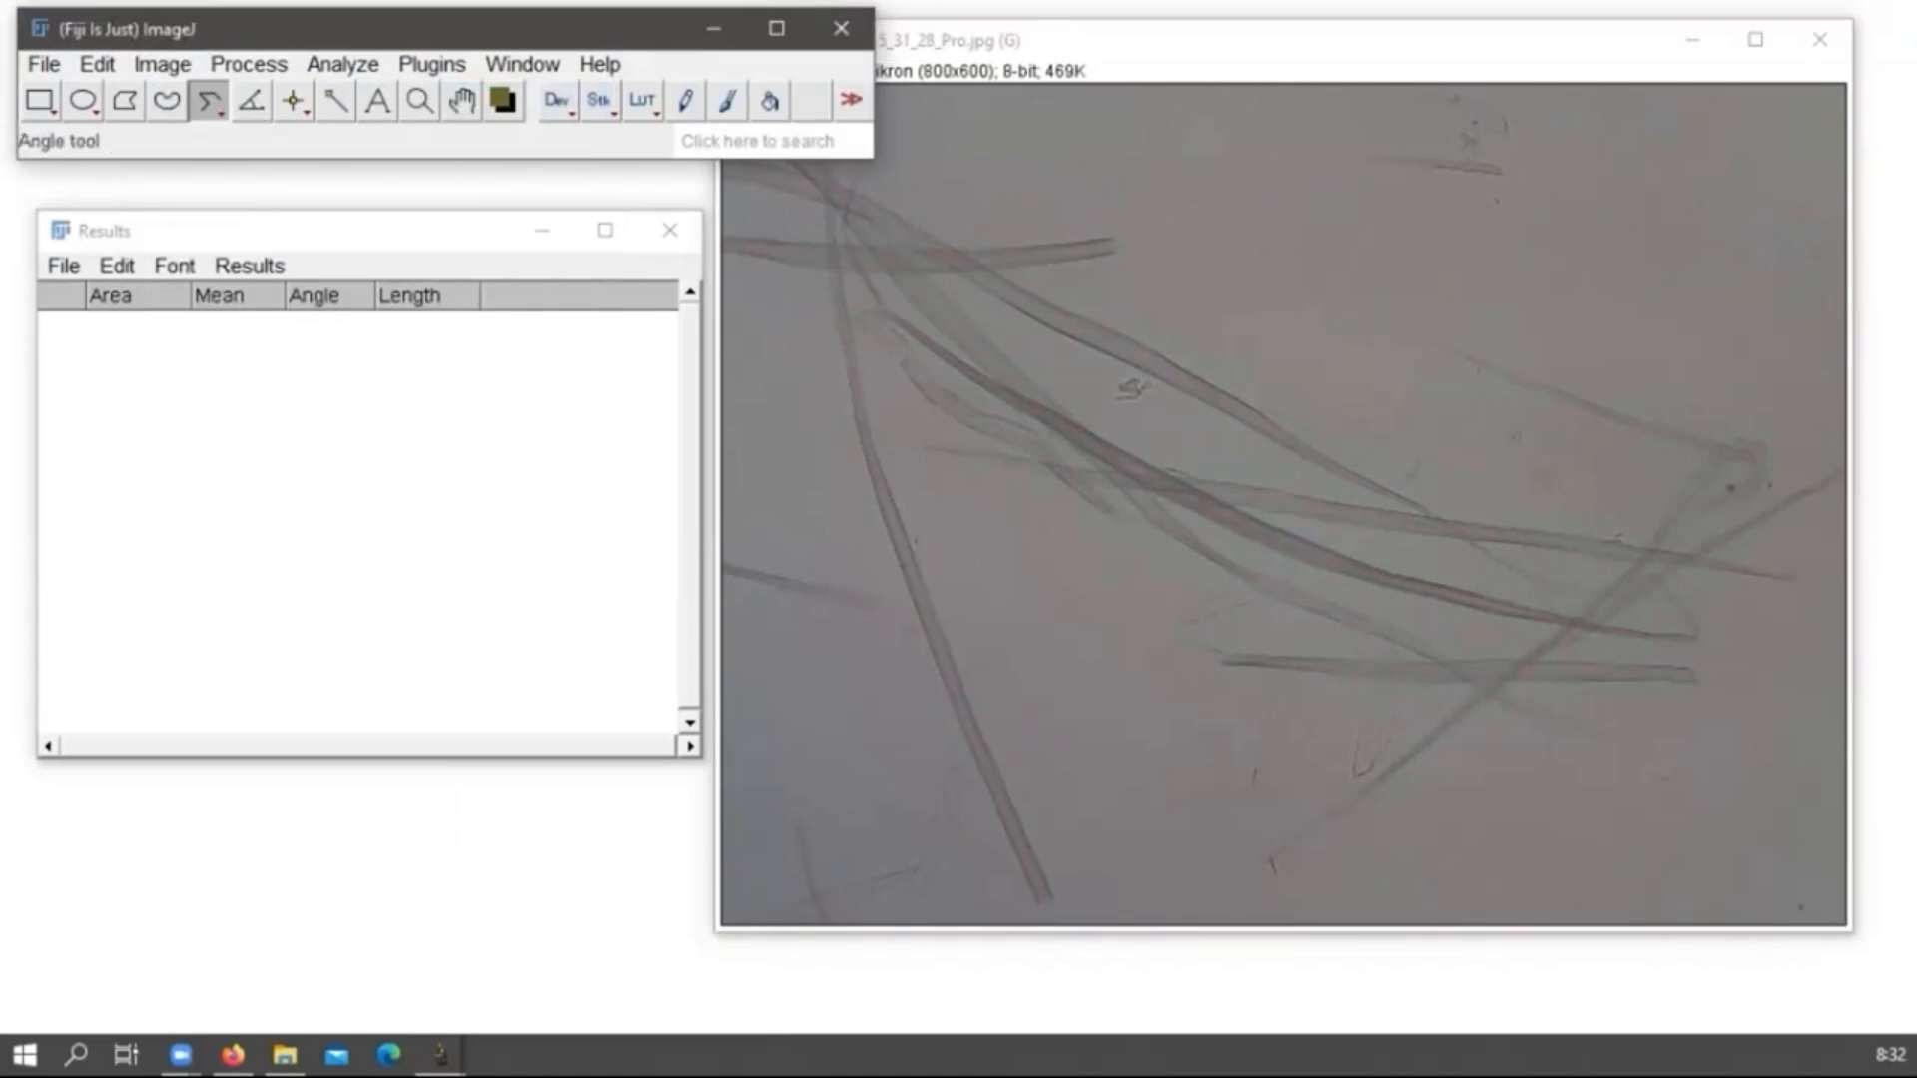
Adjust the fibre image's display range to minimum 45 and maximum 140, and lower the brightness slightly to darken the fibres.
{"action": "left_click", "coordinate": [162, 64]}
{"action": "mouse_move", "coordinate": [180, 257]}
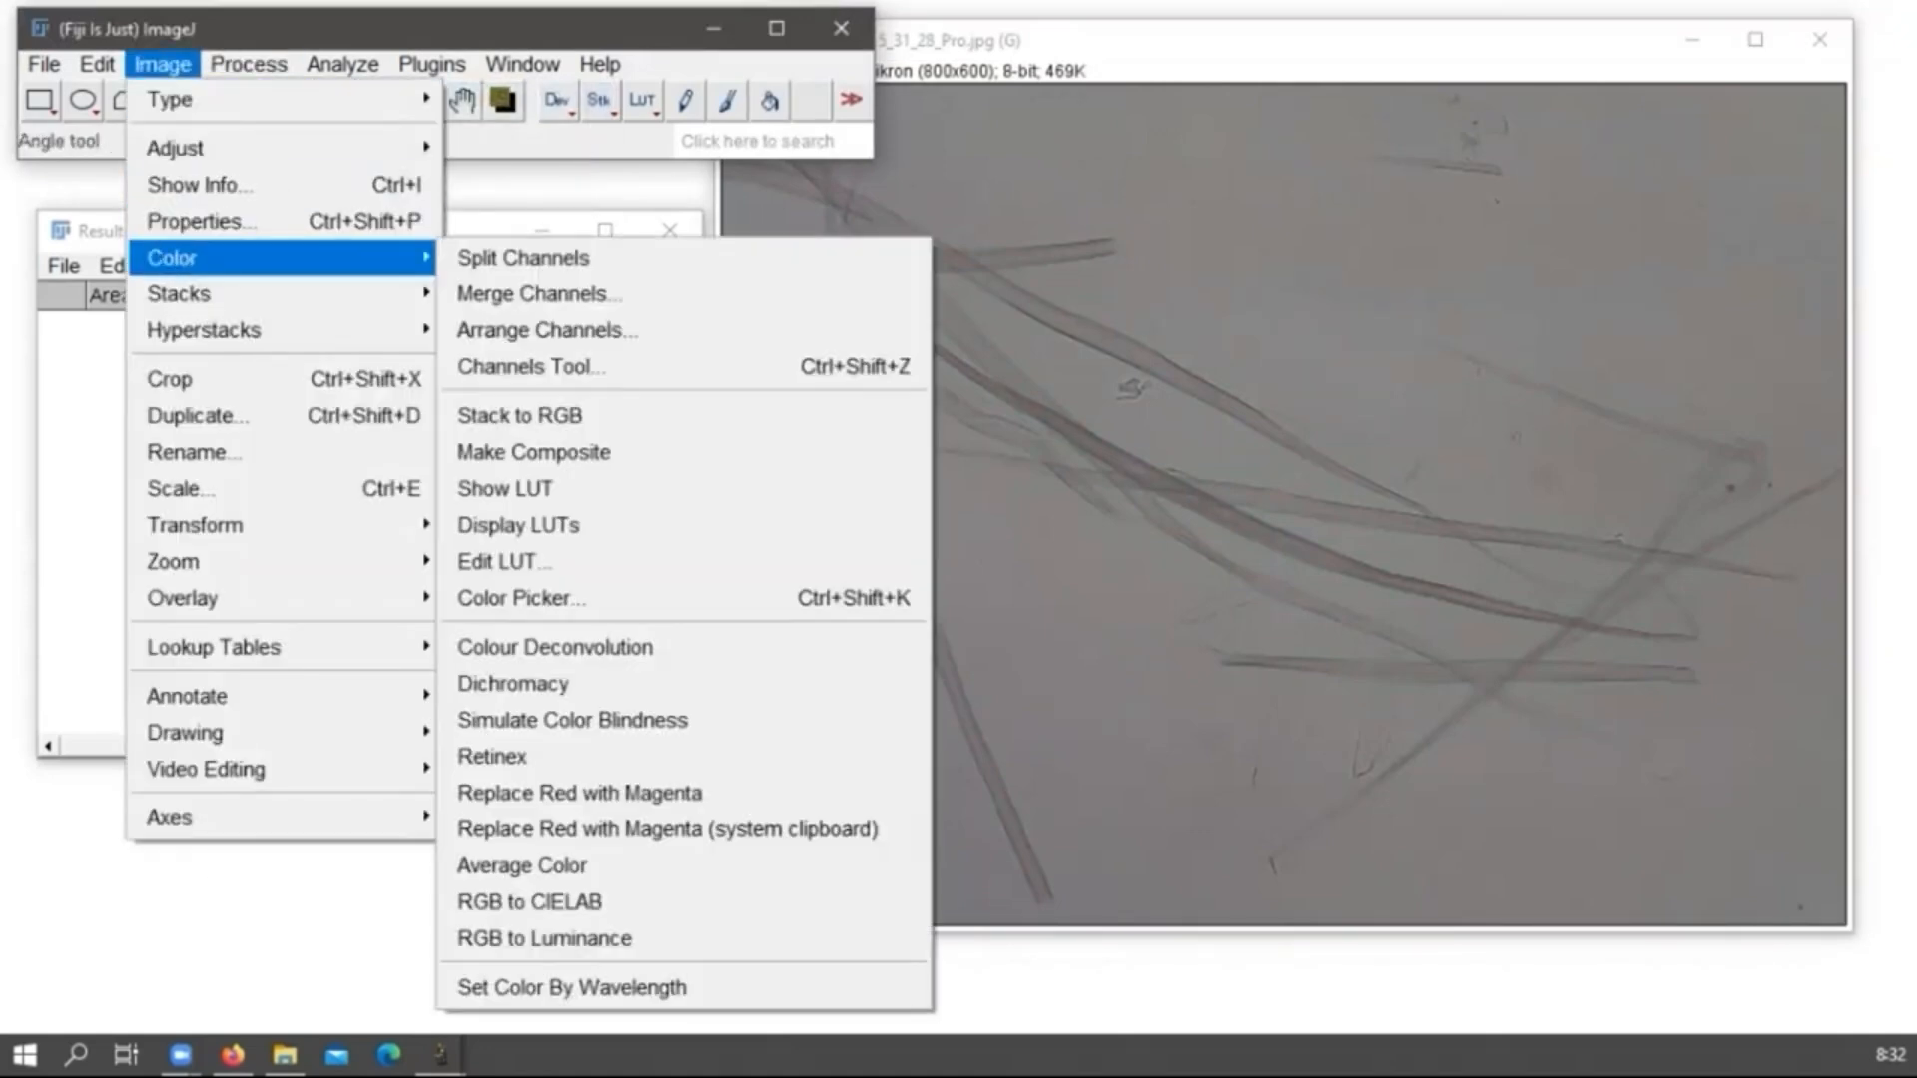
{"action": "mouse_move", "coordinate": [176, 148]}
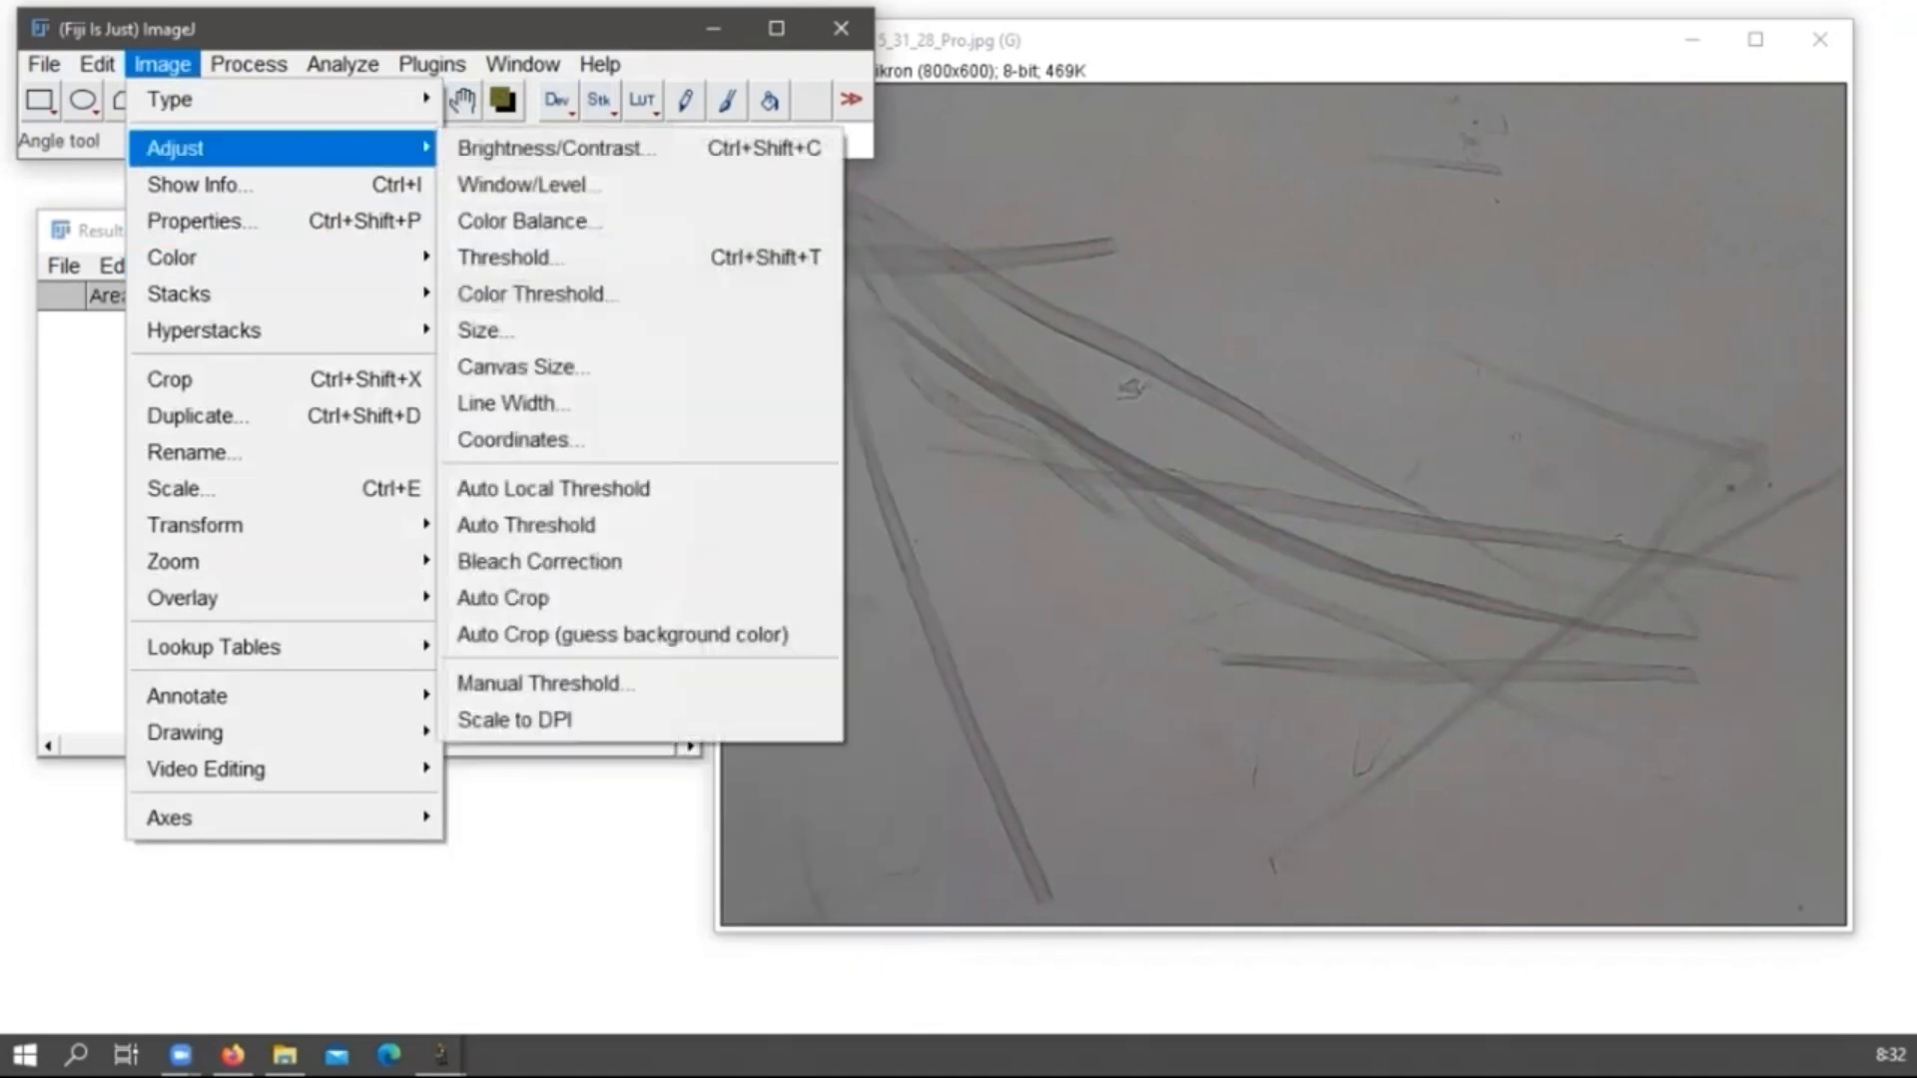
{"action": "left_click", "coordinate": [549, 148]}
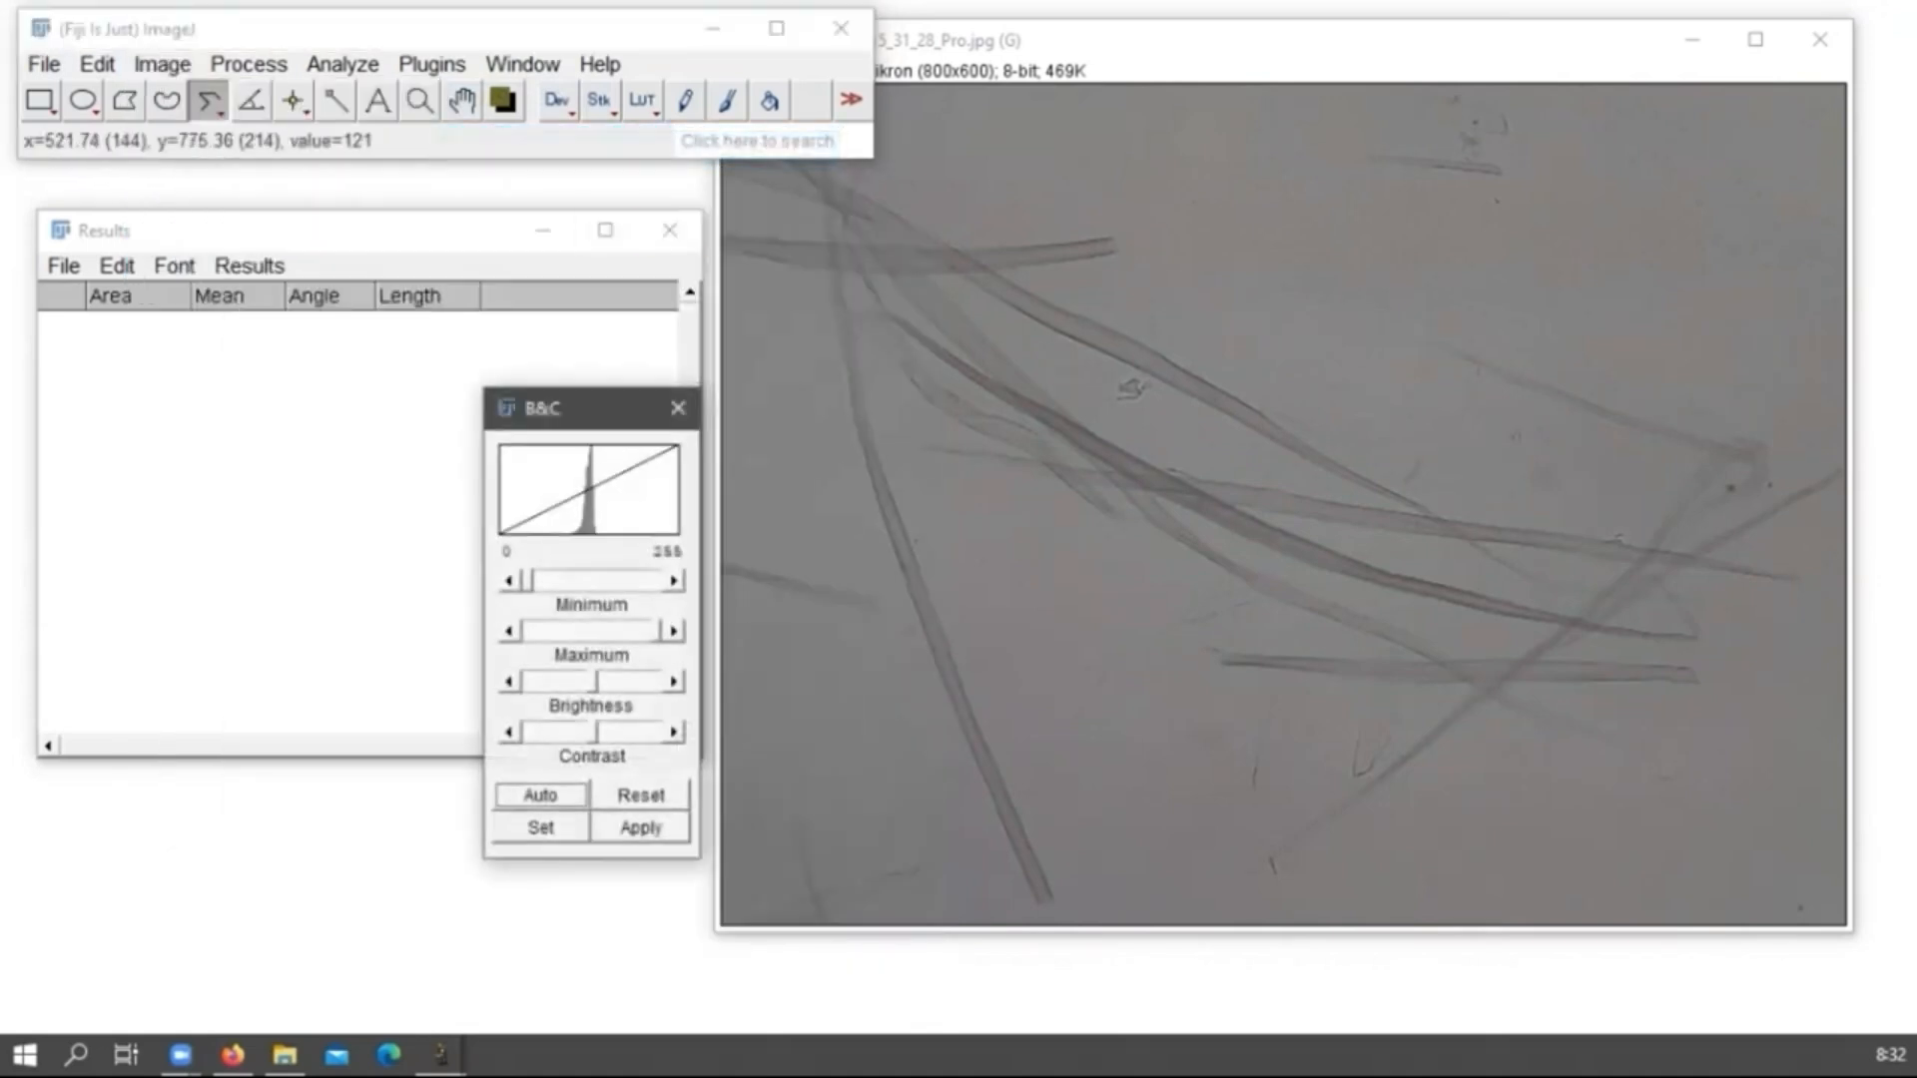
{"action": "left_click_drag", "start_coordinate": [527, 580], "coordinate": [549, 580]}
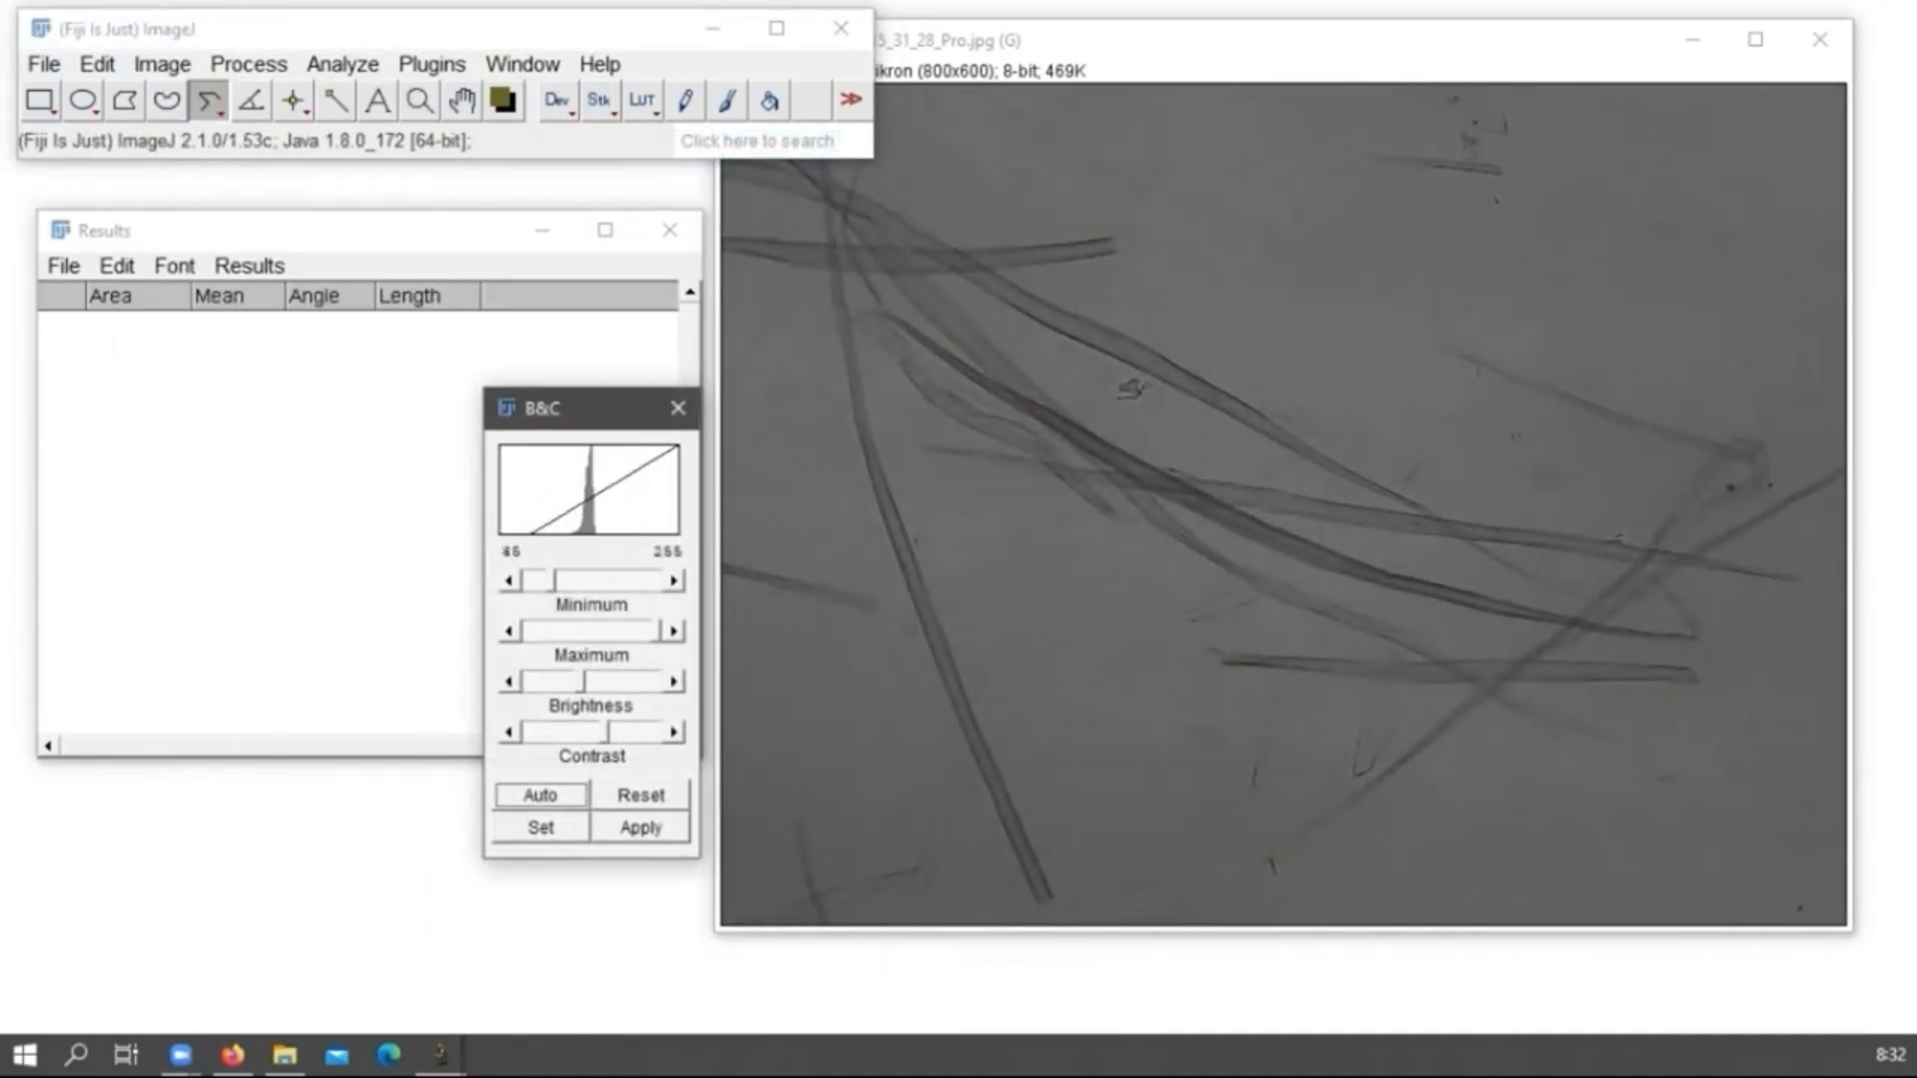
{"action": "left_click_drag", "start_coordinate": [653, 631], "coordinate": [602, 631]}
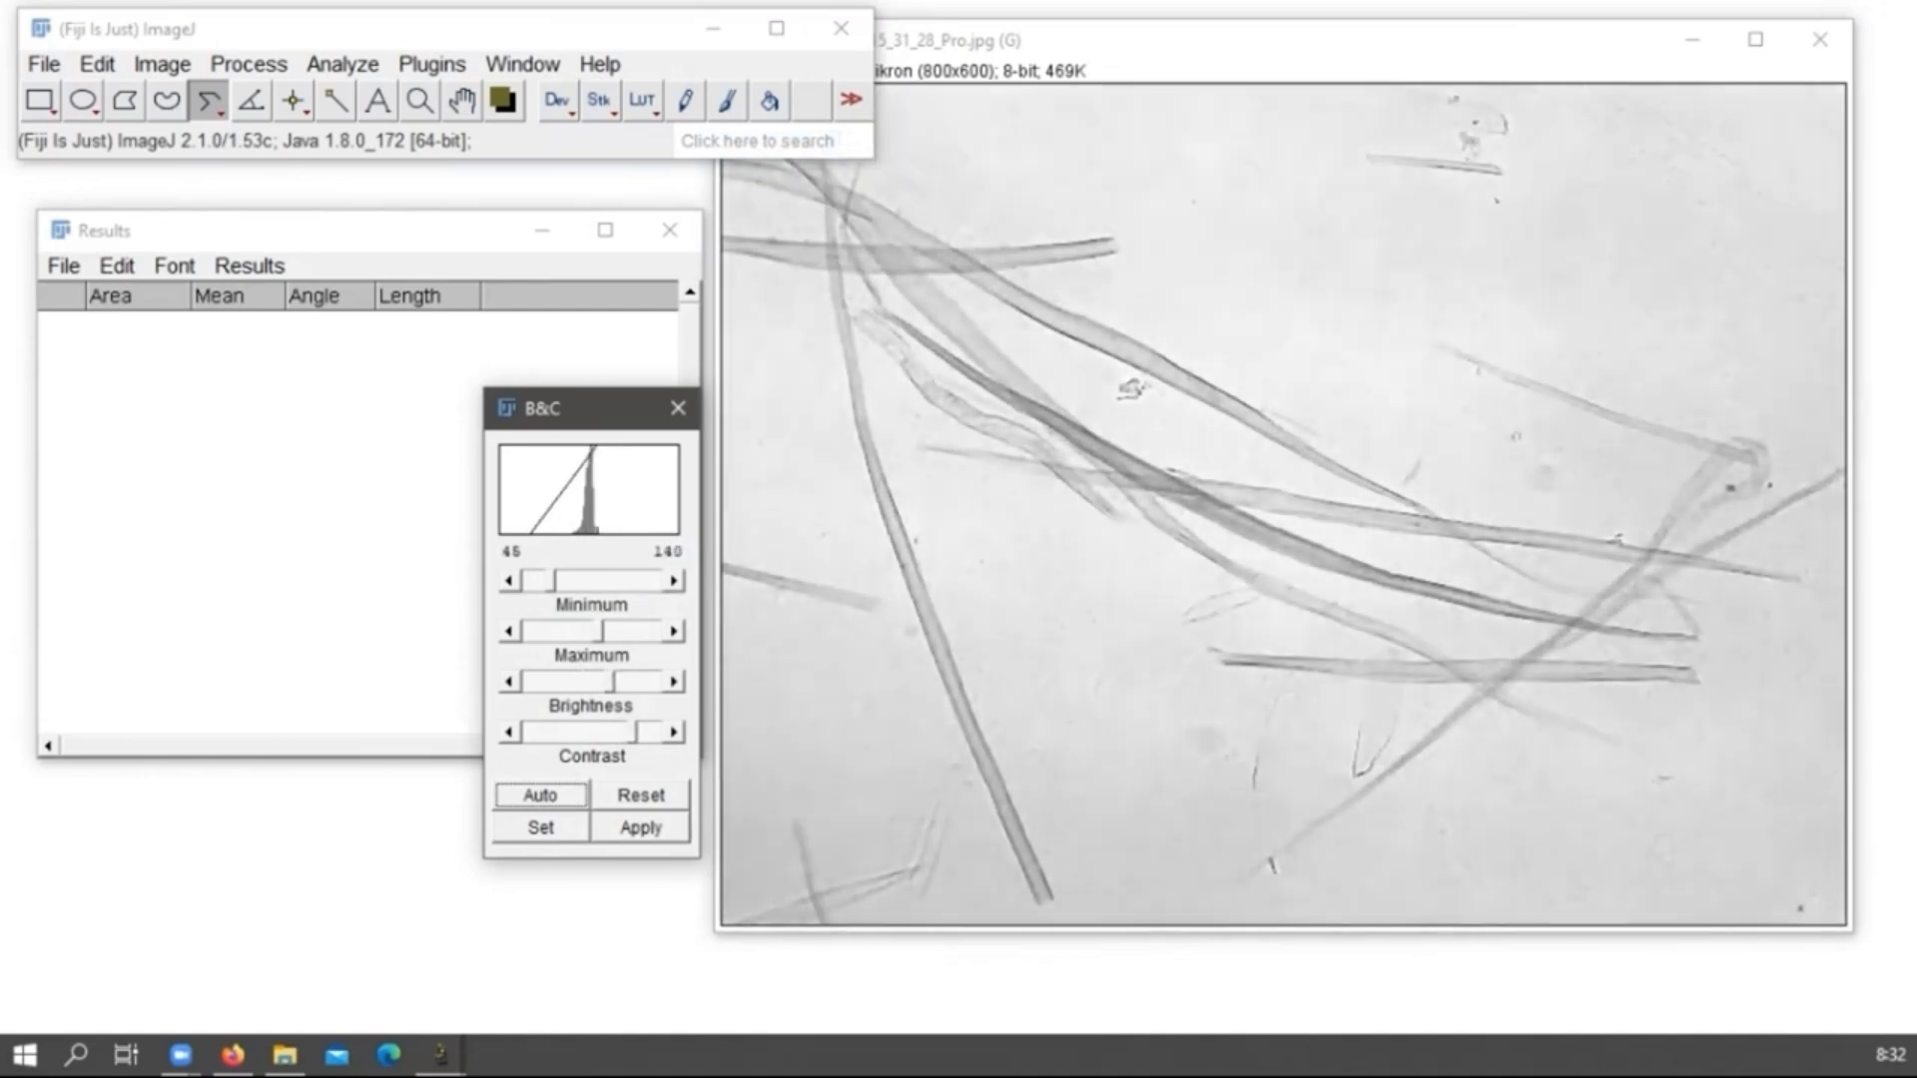
{"action": "left_click_drag", "start_coordinate": [613, 680], "coordinate": [596, 680]}
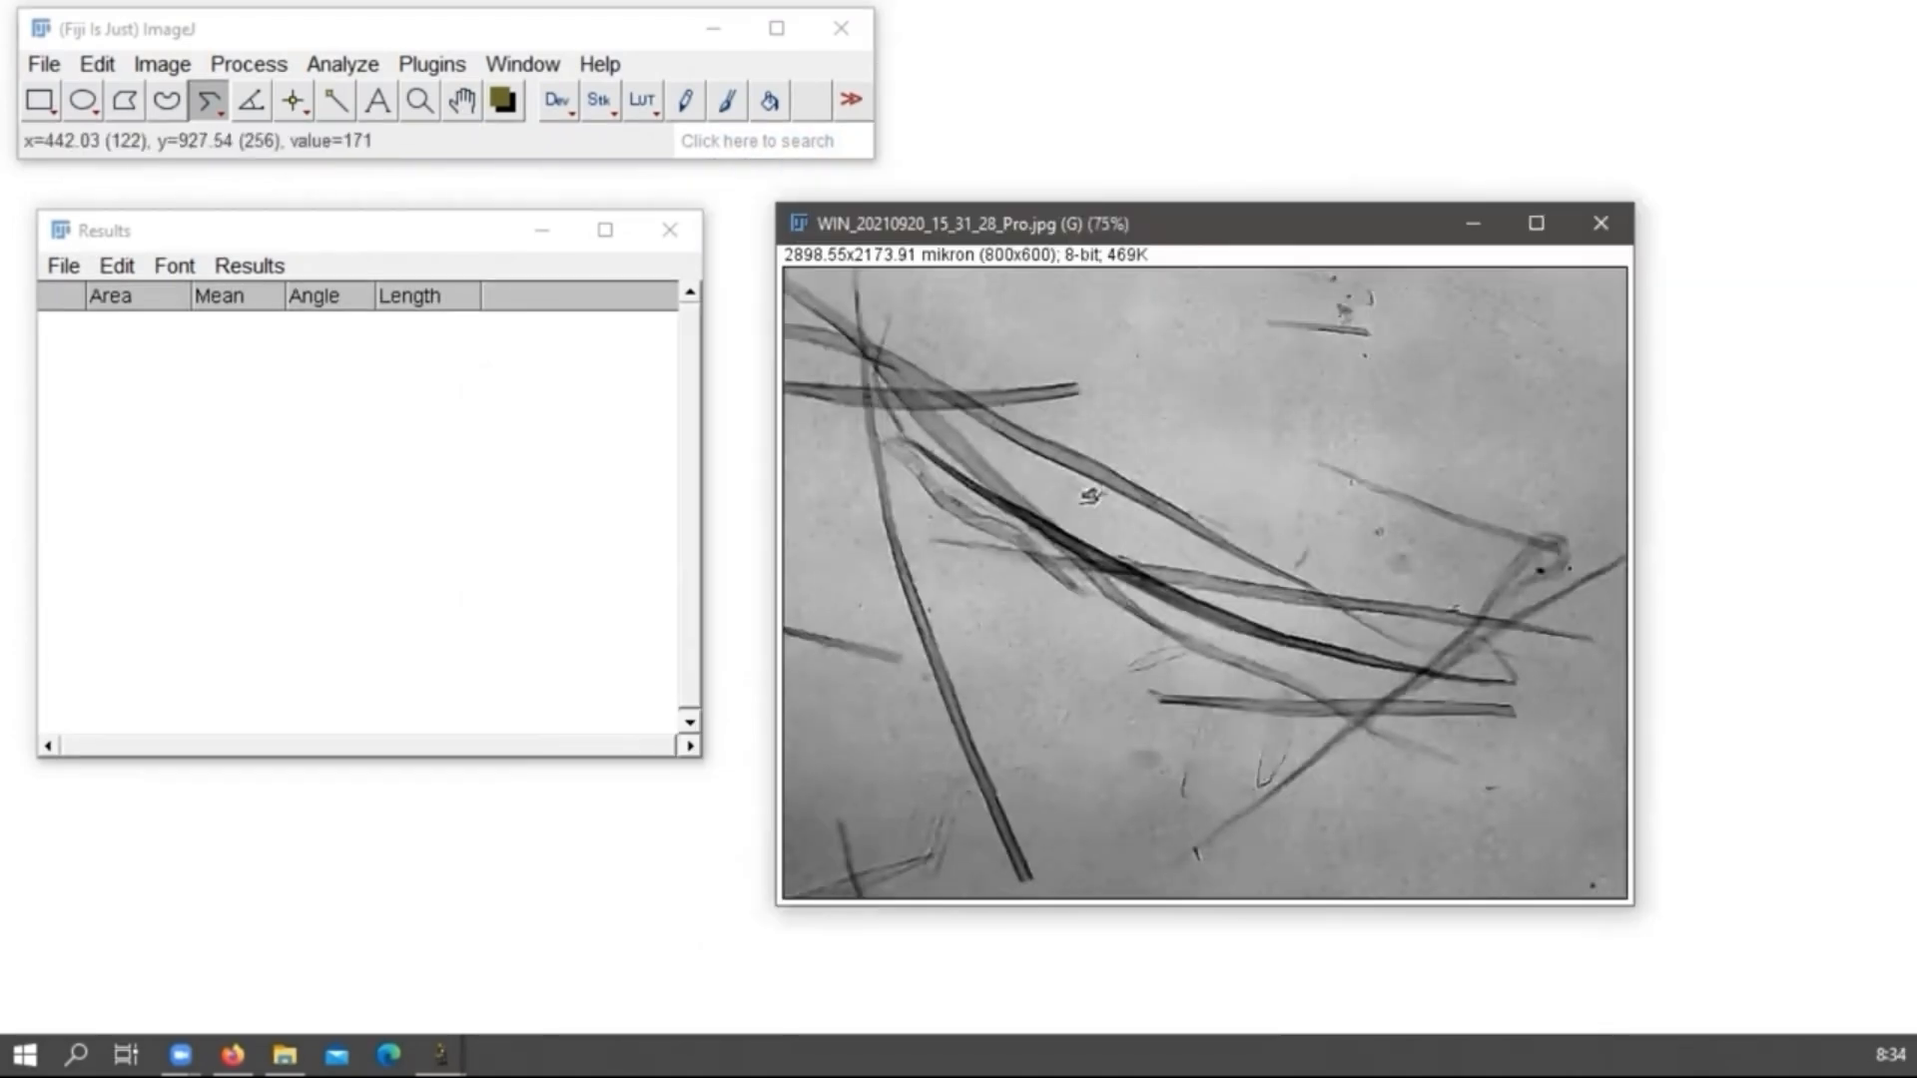
Trace the nearly straight fibre in the enhanced image with a segmented line about 2420 mikron long and measure it.
{"action": "left_click", "coordinate": [911, 537]}
{"action": "left_click", "coordinate": [1037, 560]}
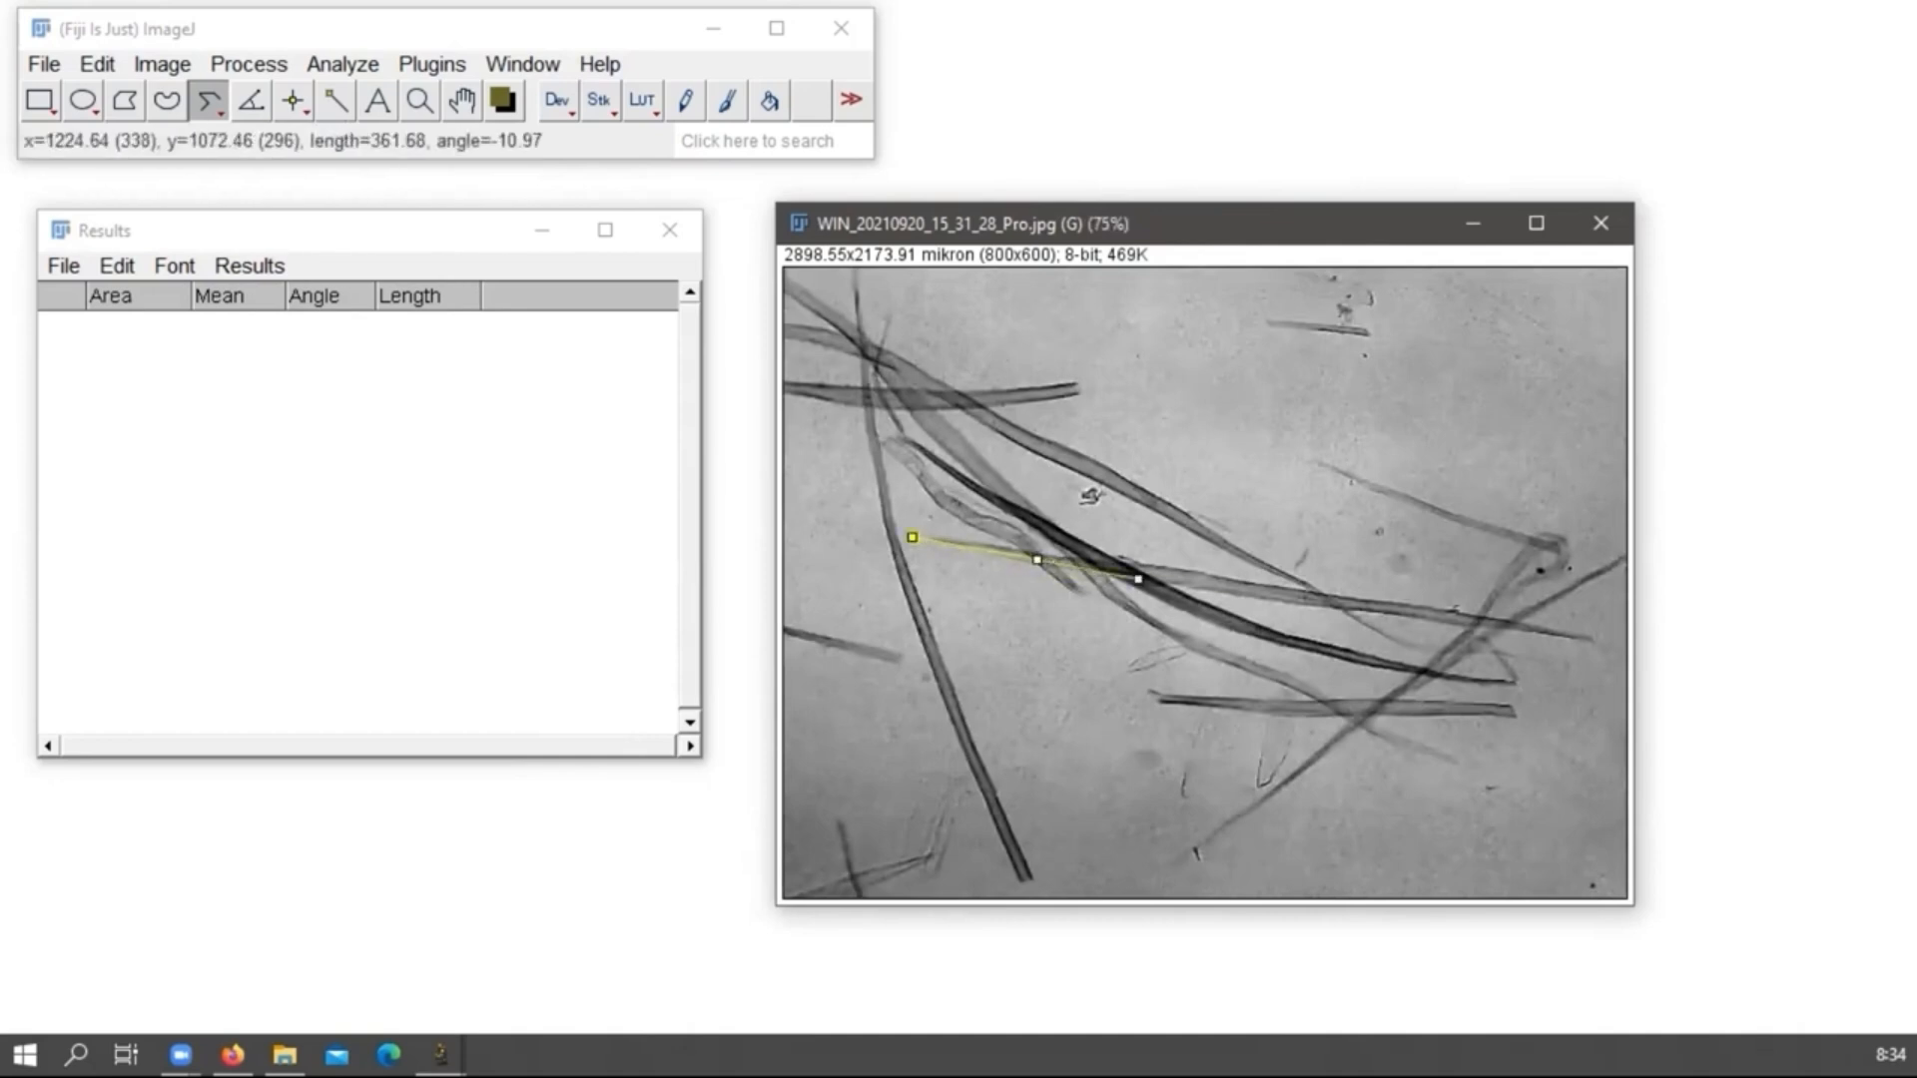
{"action": "left_click", "coordinate": [1198, 580]}
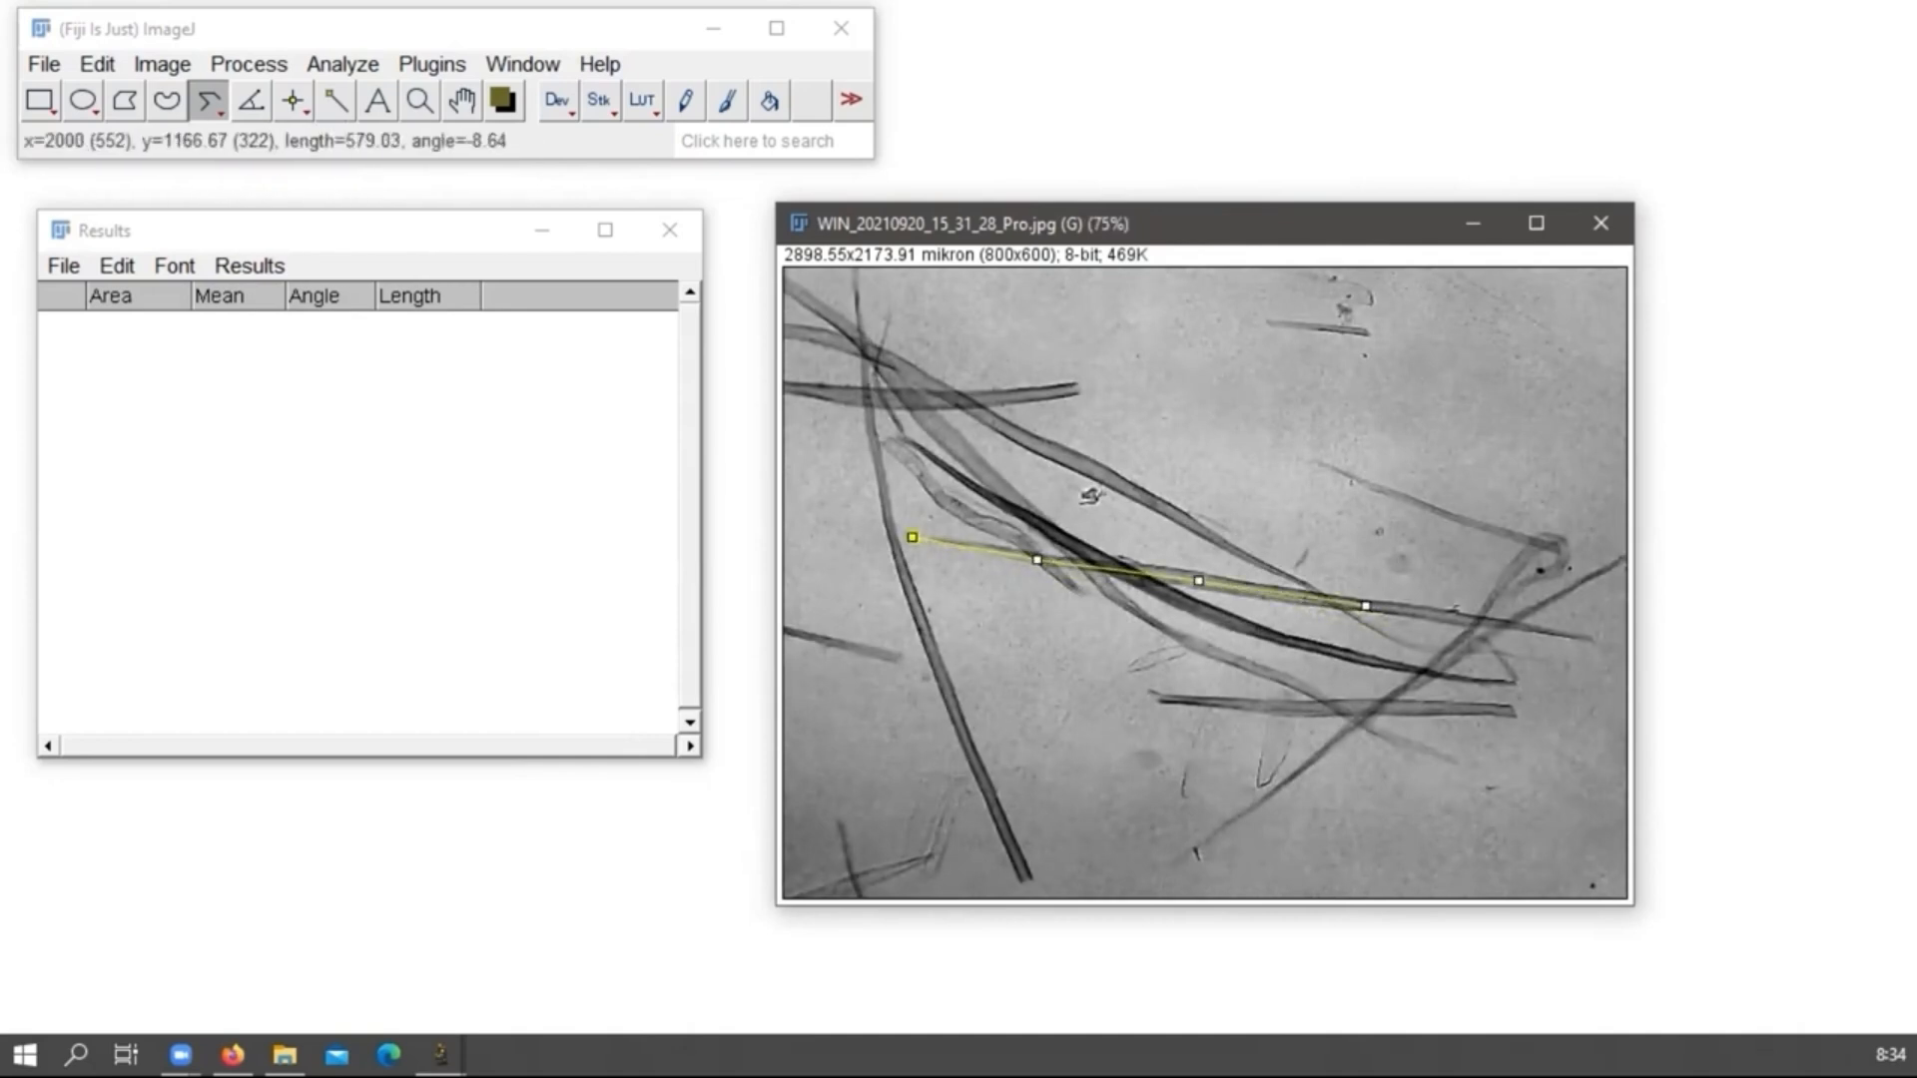
{"action": "left_click", "coordinate": [1365, 605]}
{"action": "left_click", "coordinate": [1463, 618]}
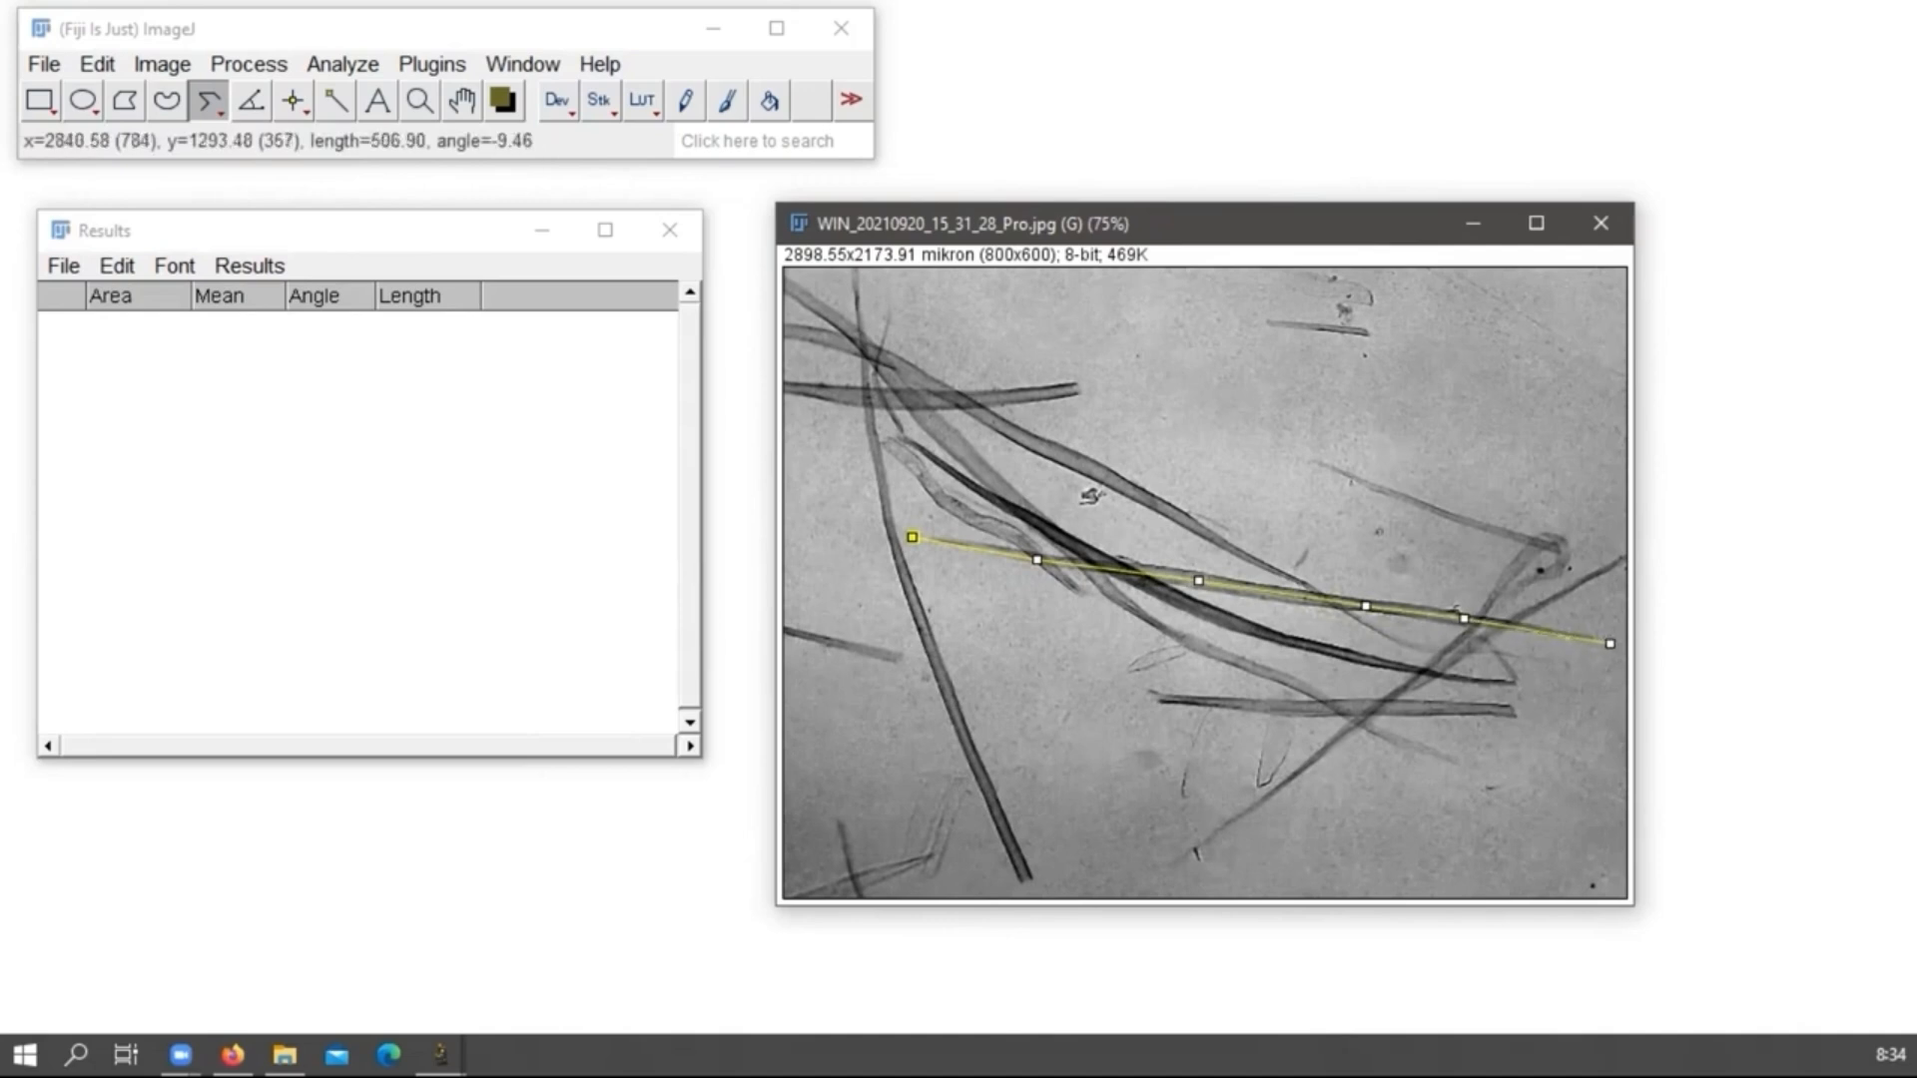
{"action": "double_click", "coordinate": [1609, 644]}
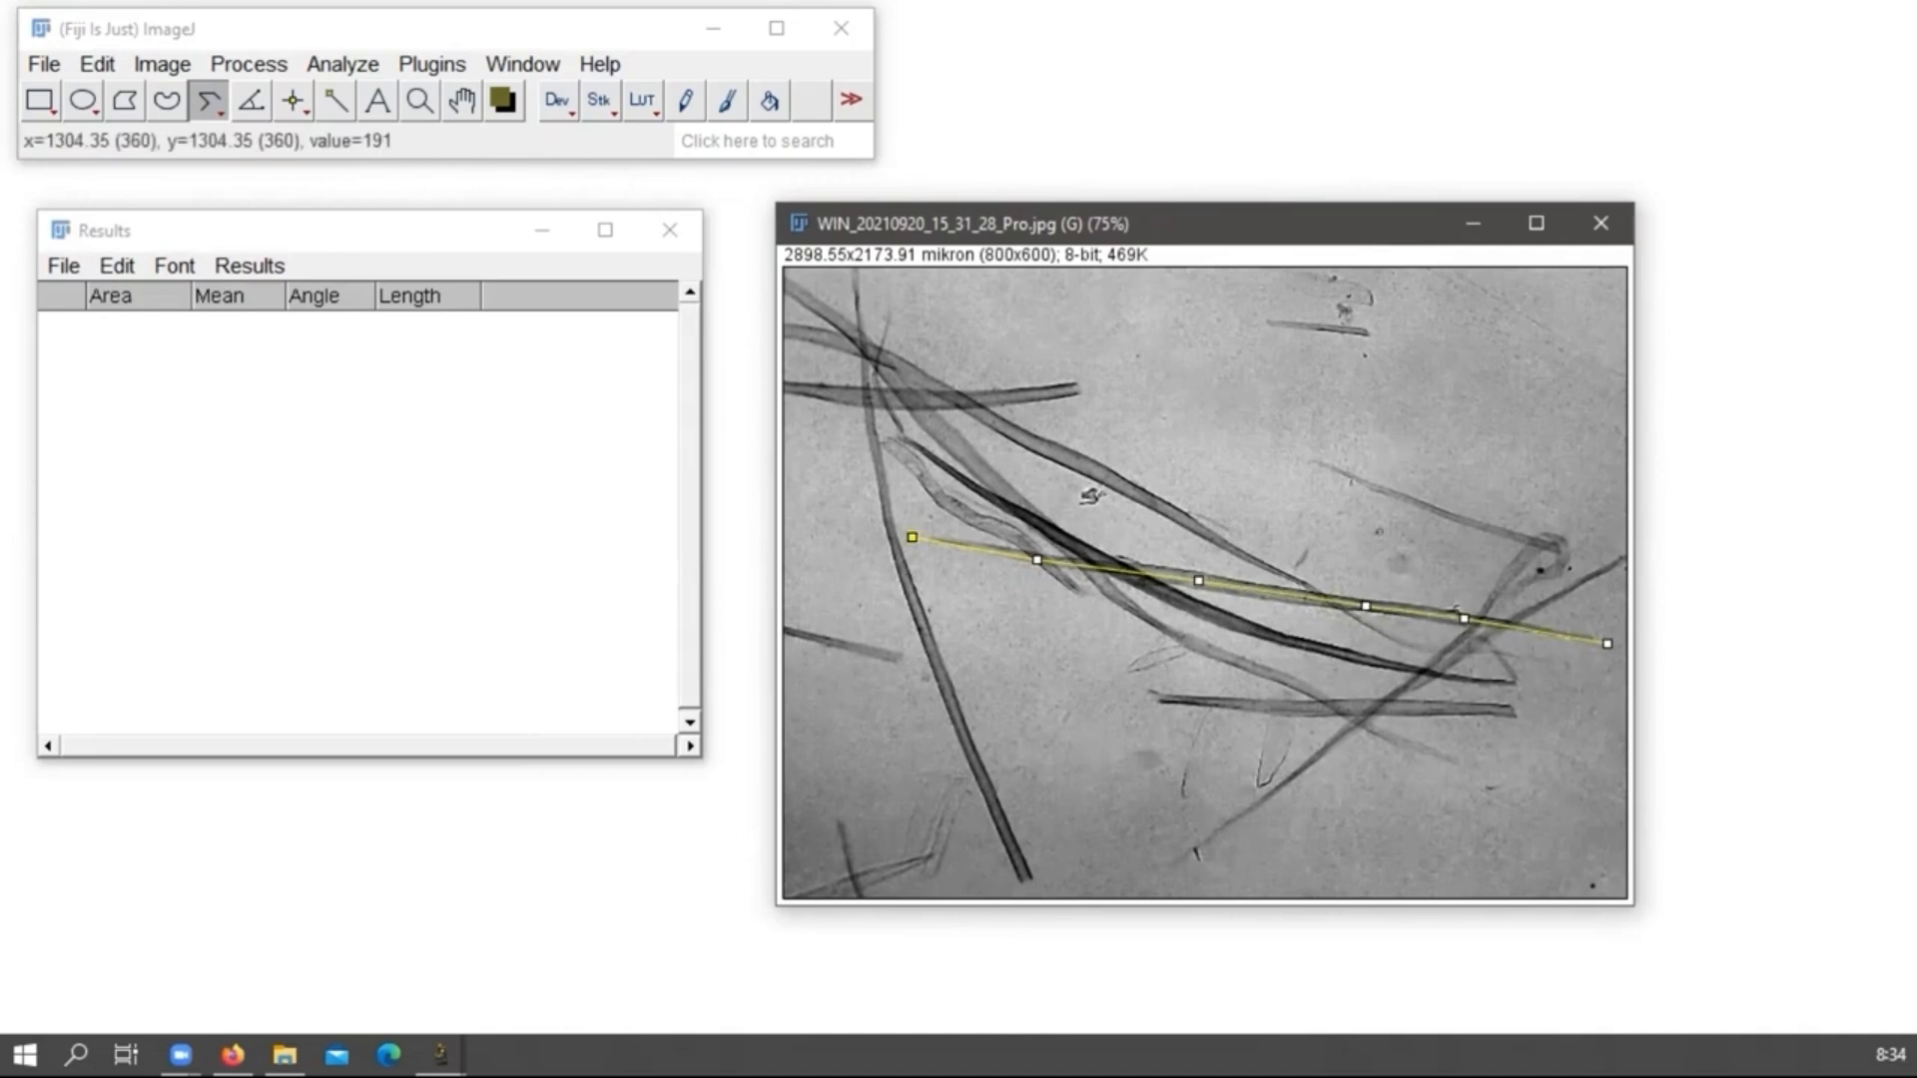
{"action": "left_click", "coordinate": [399, 509]}
{"action": "key", "text": "ctrl+m"}
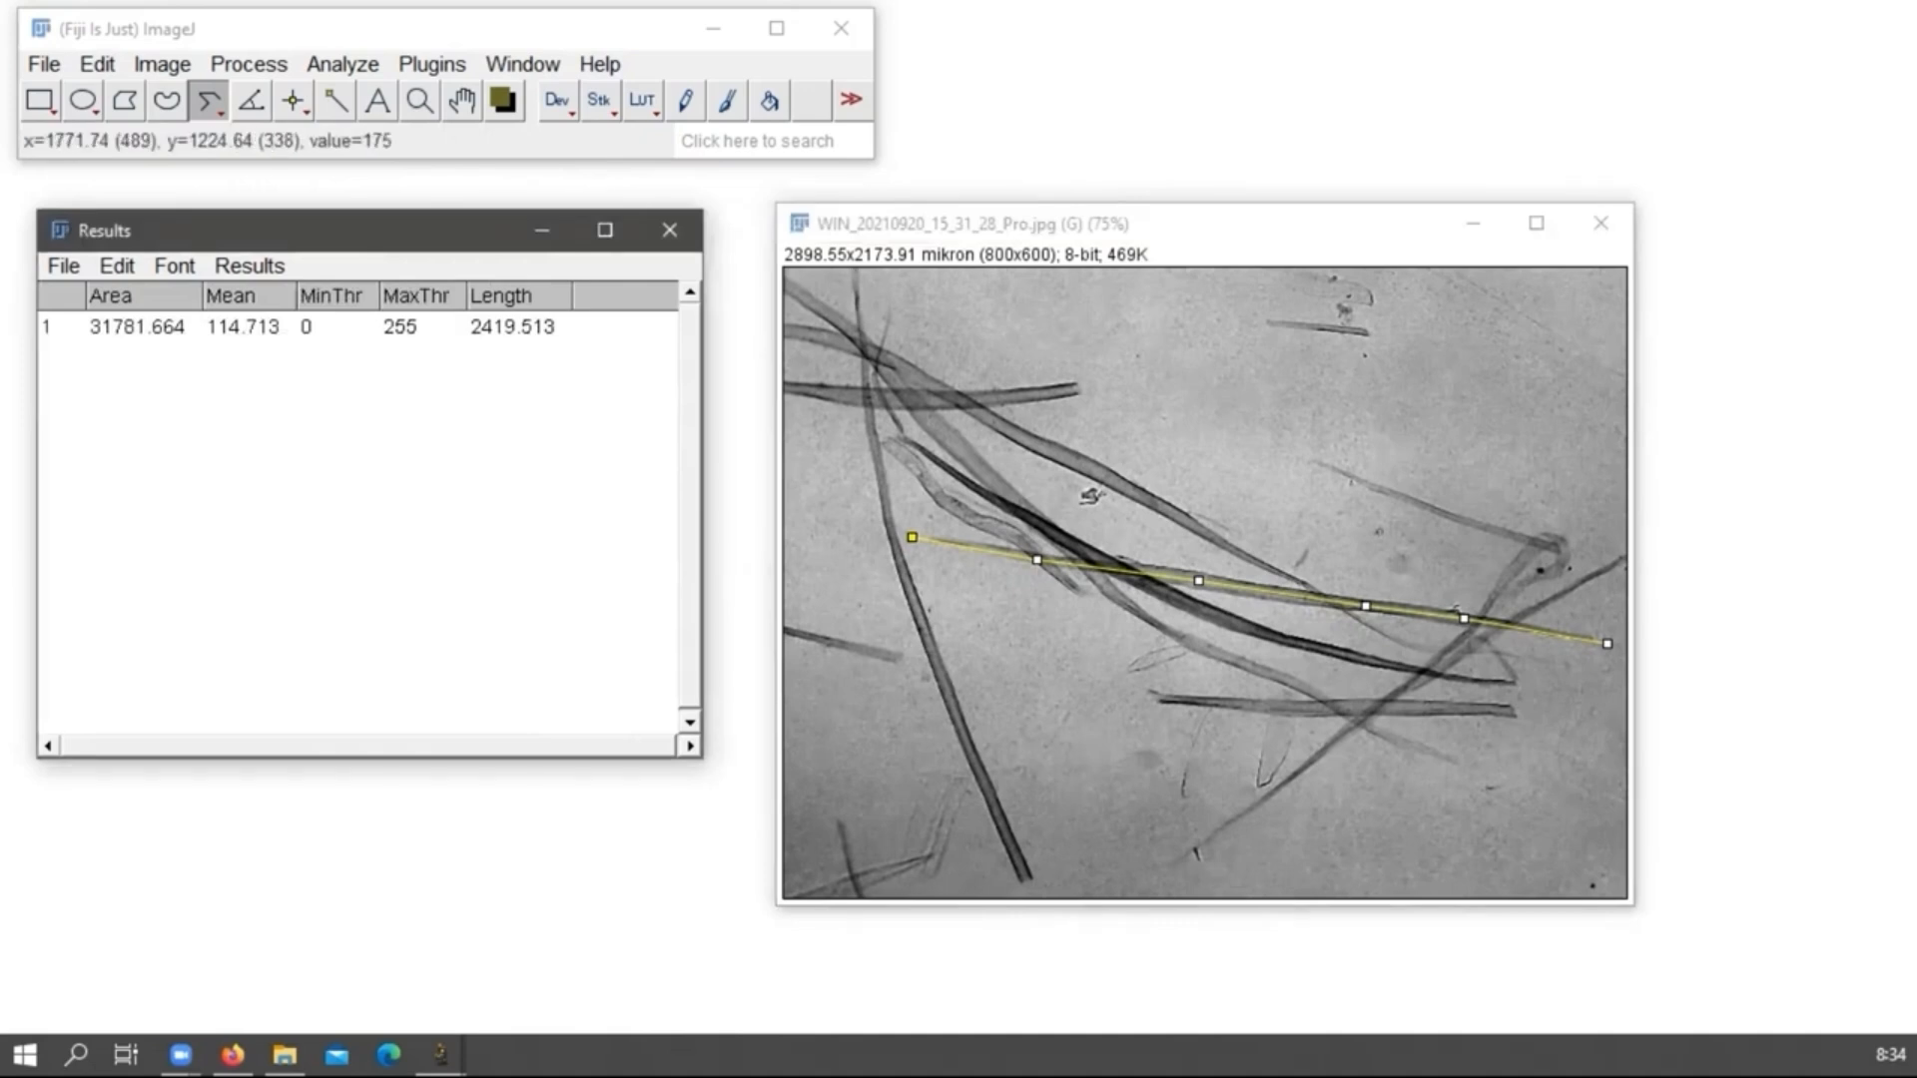
Draw a line about 56 mikron long across the full width of the nearly straight fibre and measure it as the fibre diameter.
{"action": "left_click", "coordinate": [1289, 618]}
{"action": "key", "text": "plus"}
{"action": "key", "text": "plus"}
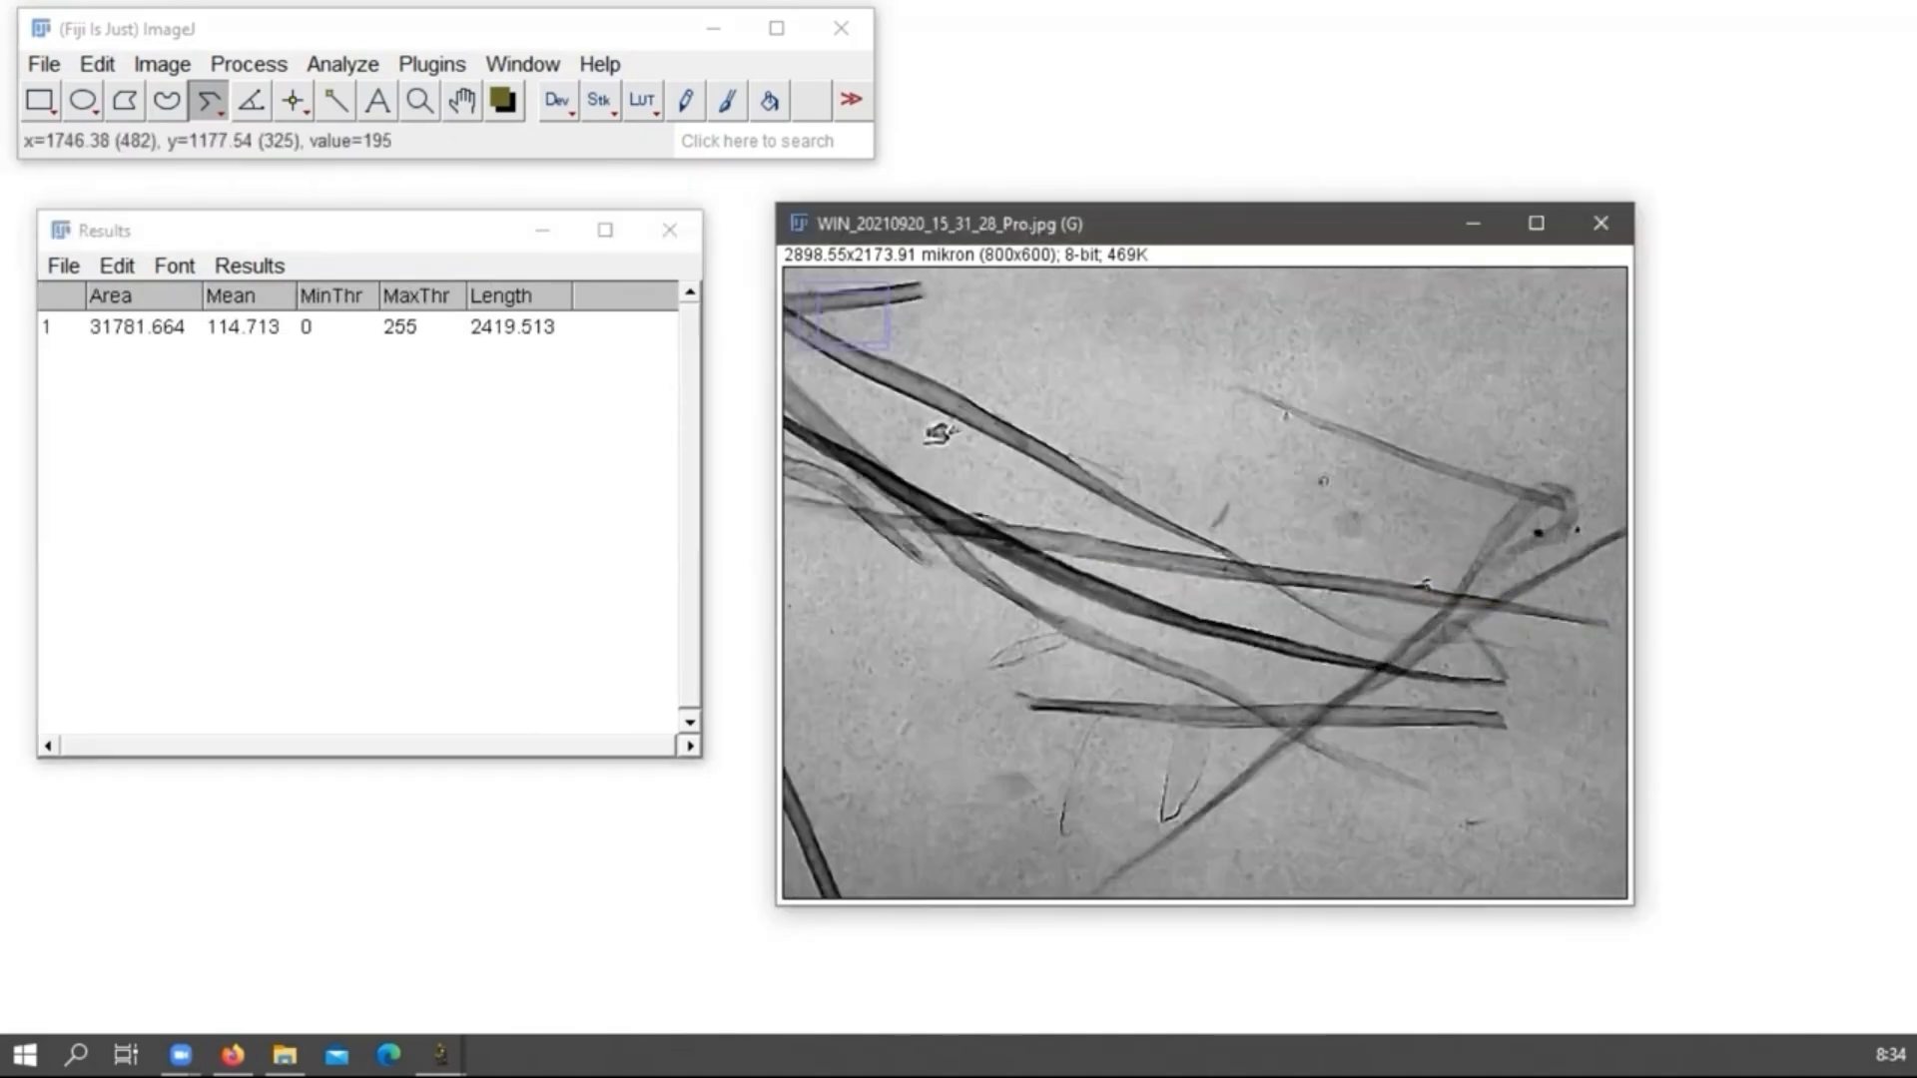
{"action": "key", "text": "plus"}
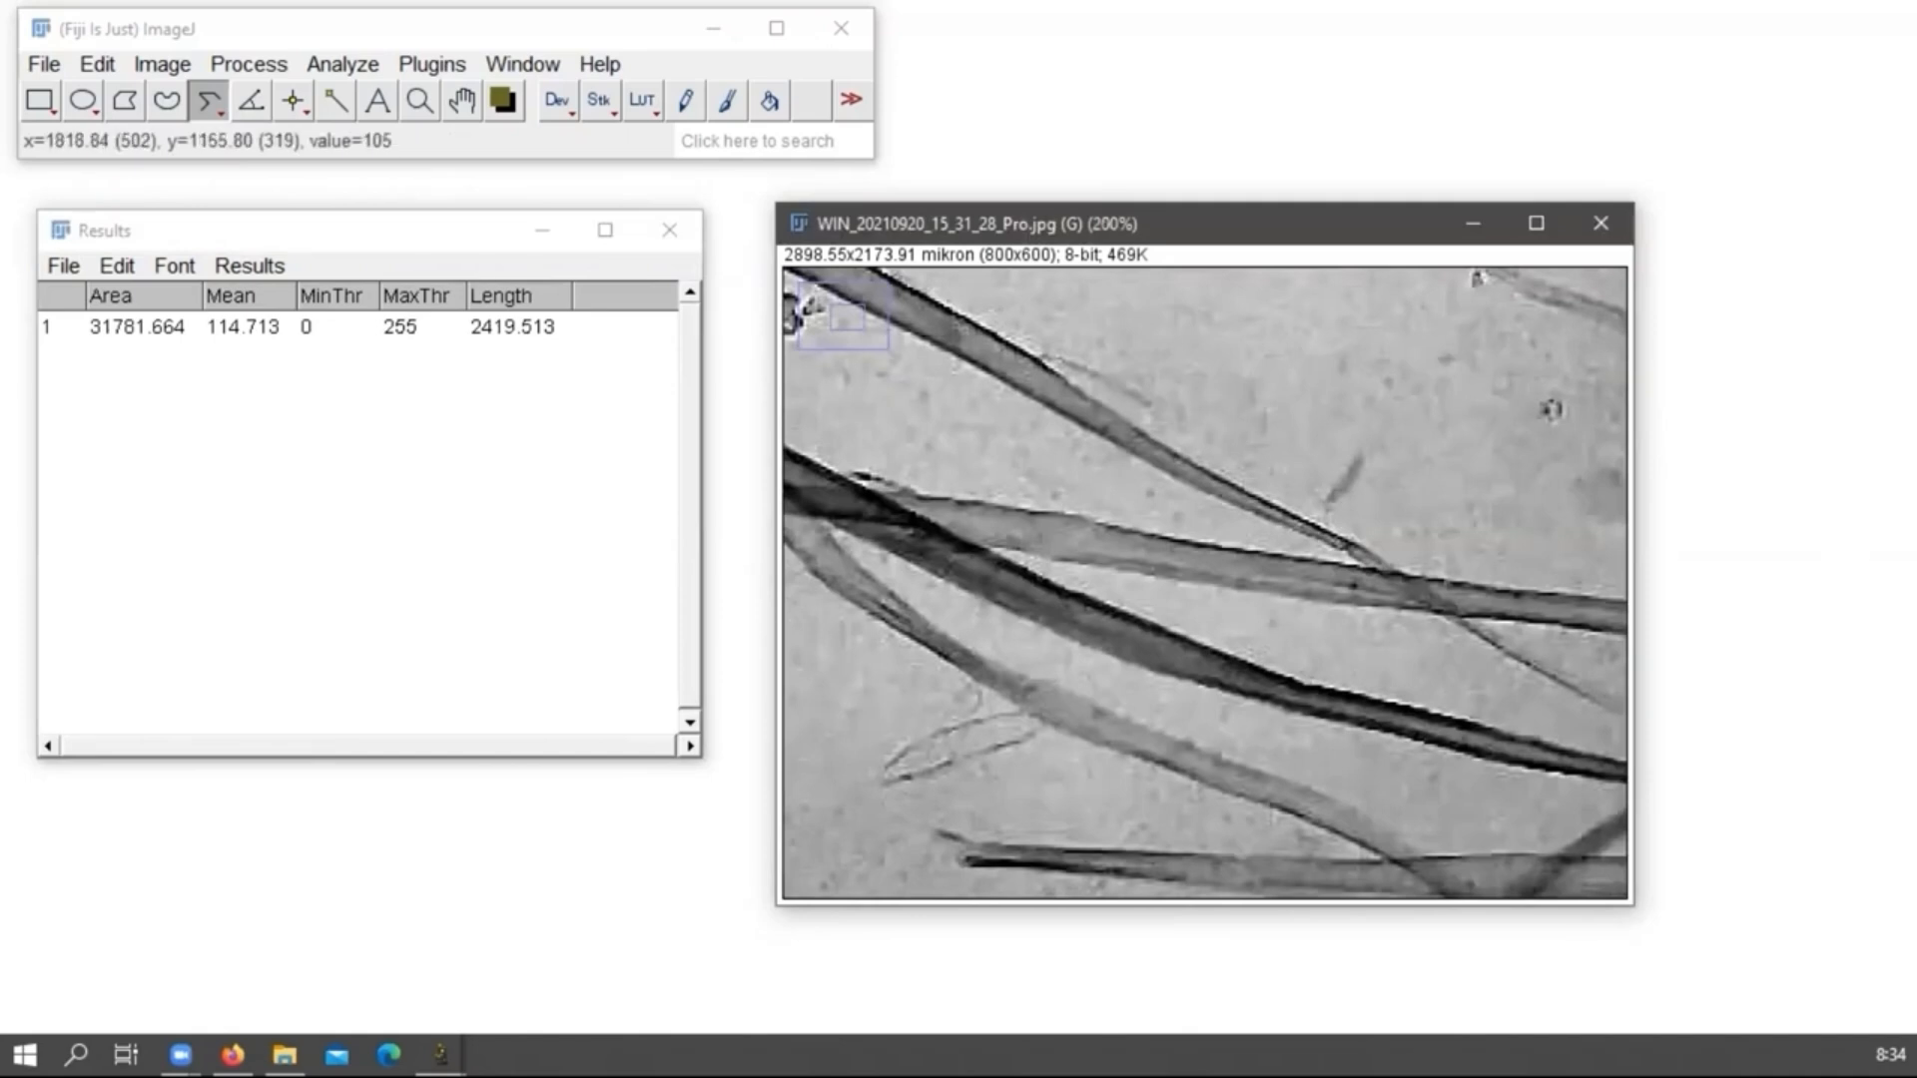
{"action": "key", "text": "plus"}
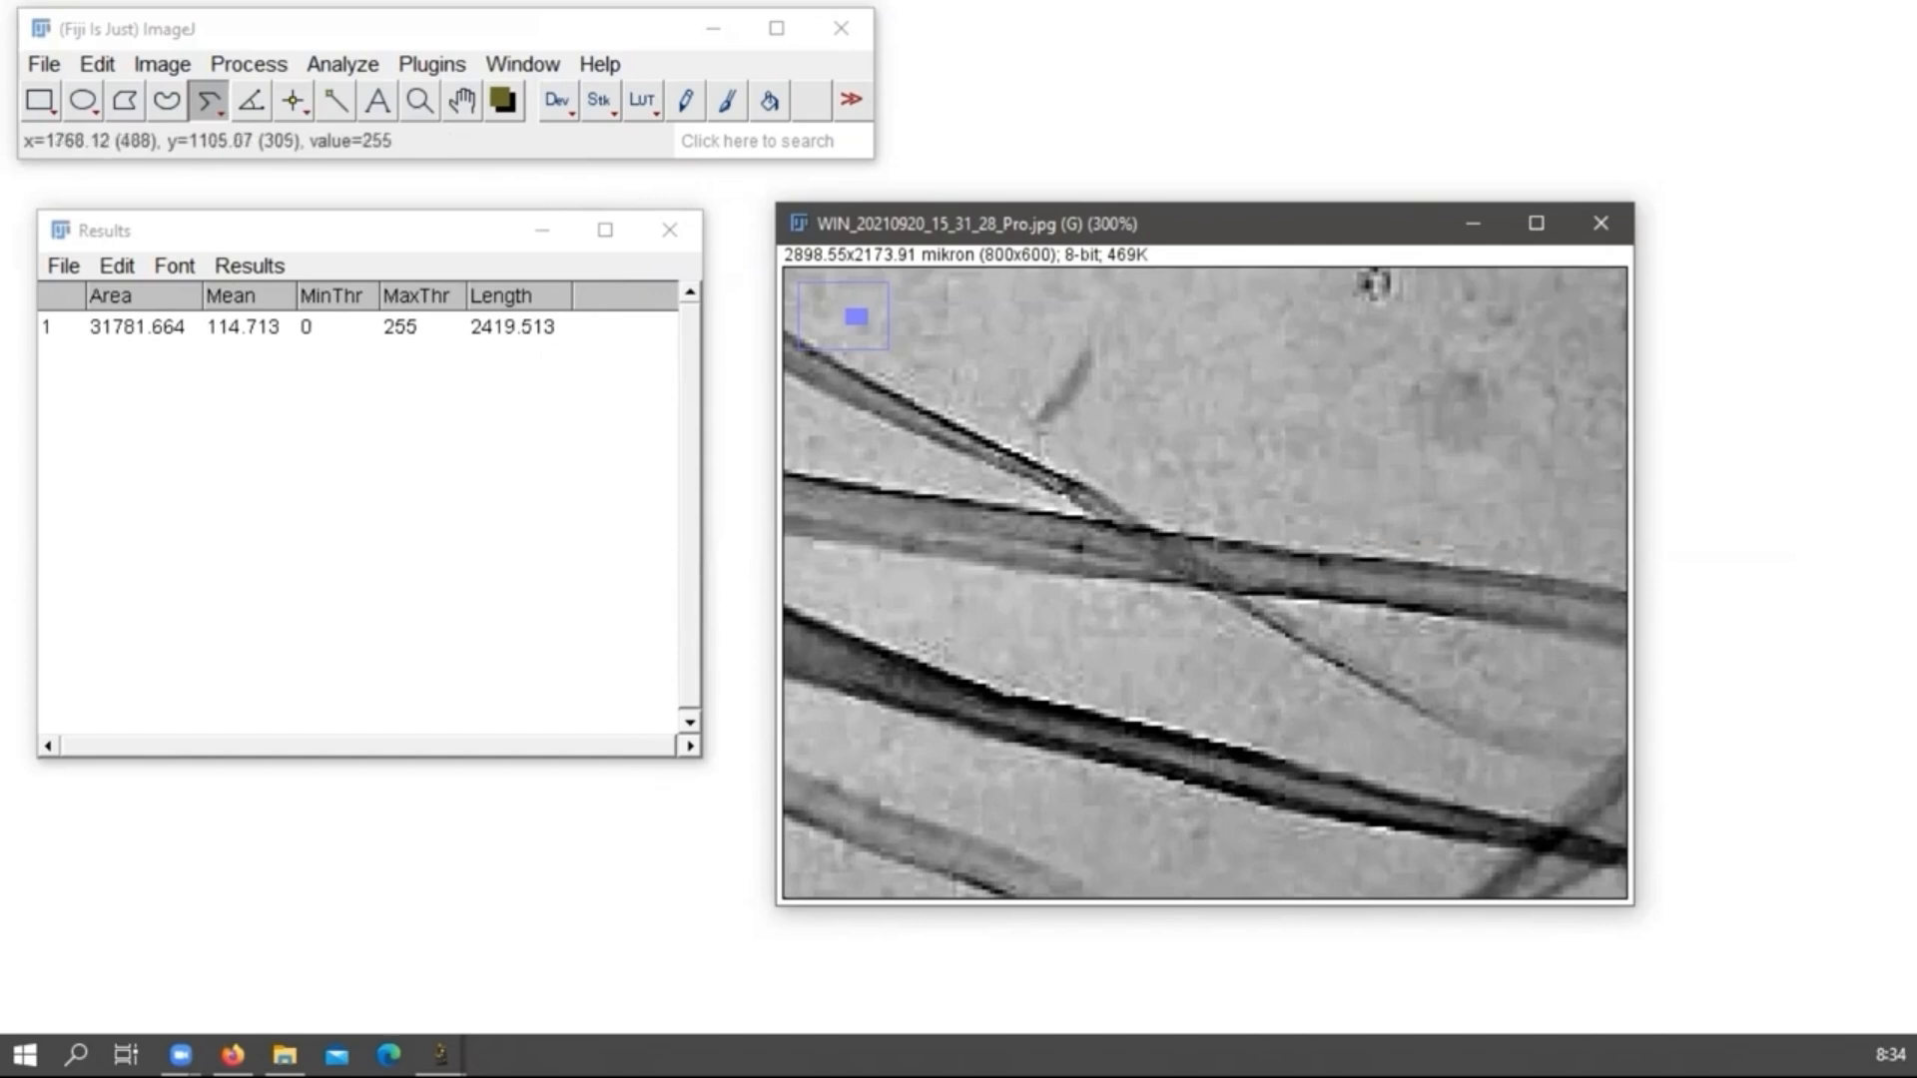
{"action": "scroll", "coordinate": [1296, 582], "scroll_direction": "down", "scroll_amount": 3}
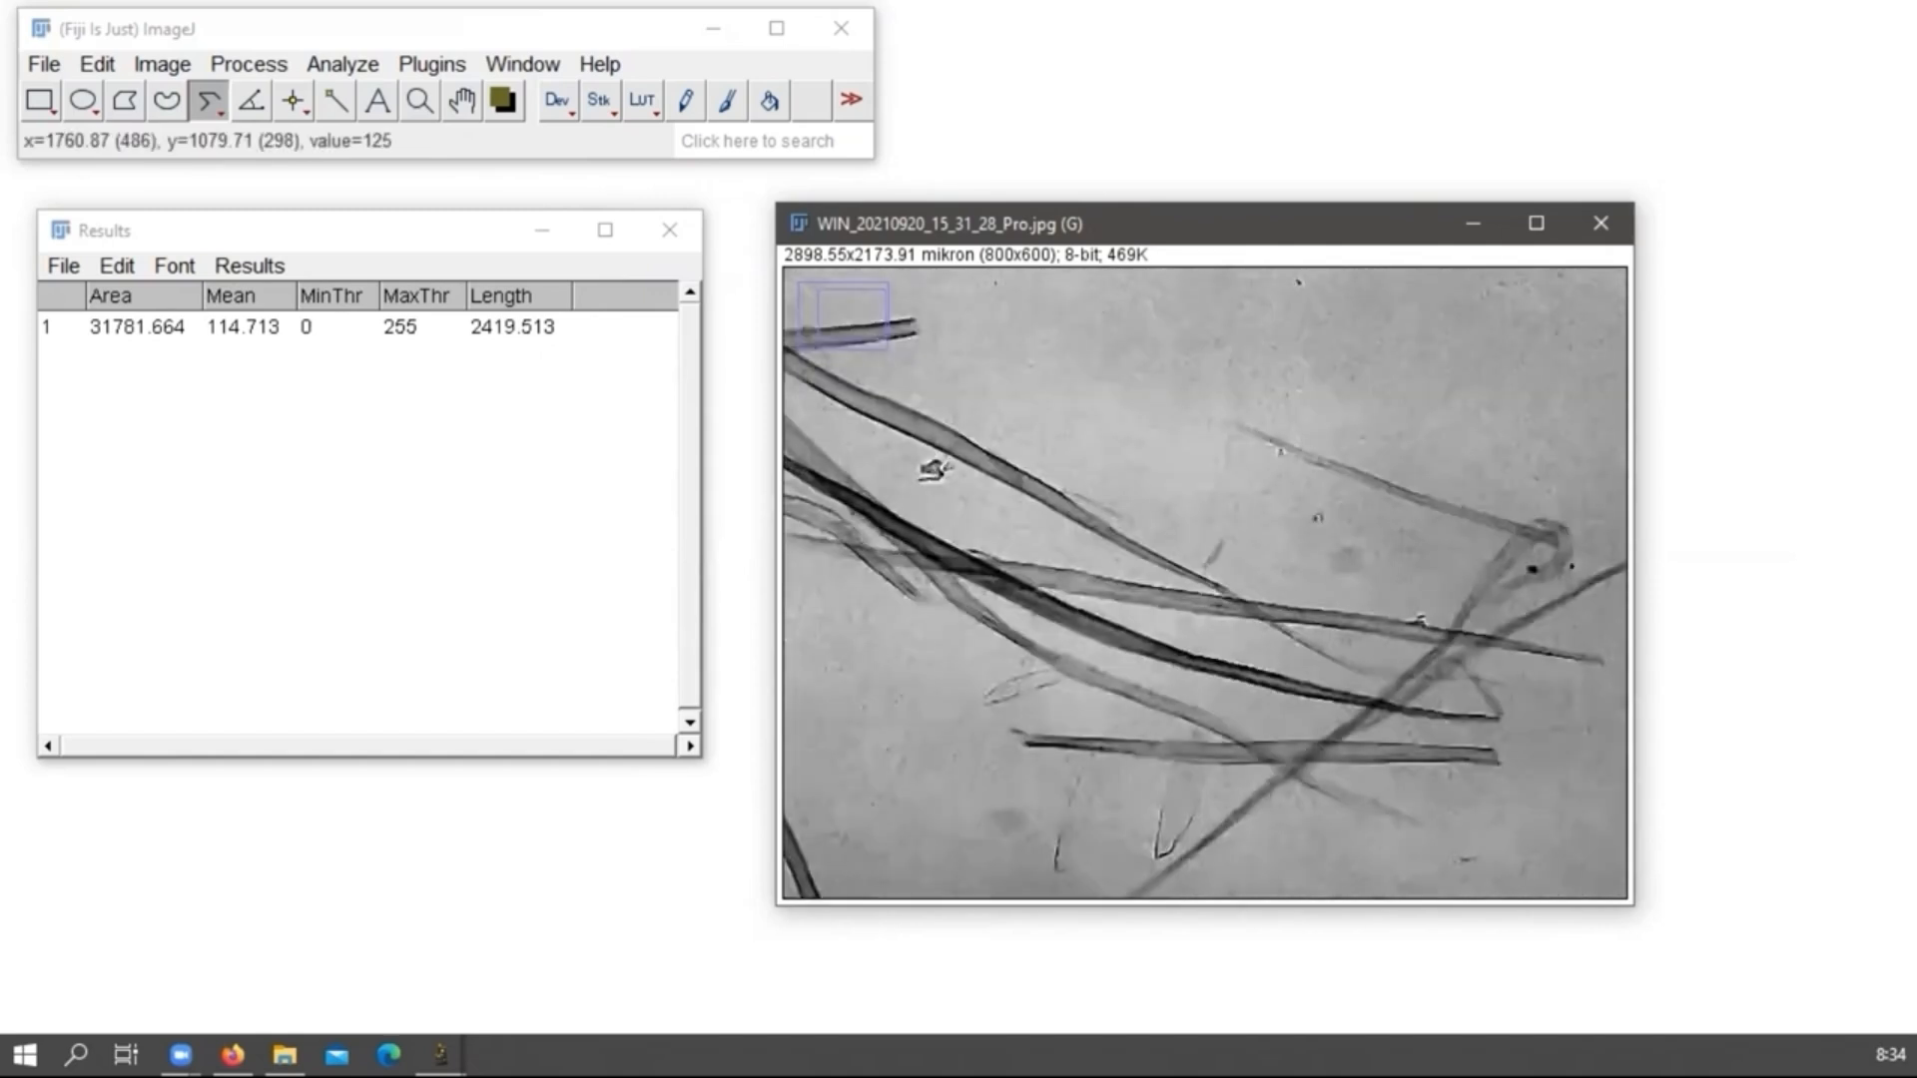
{"action": "scroll", "coordinate": [1295, 582], "scroll_direction": "up", "scroll_amount": 2}
{"action": "scroll", "coordinate": [1295, 582], "scroll_direction": "up", "scroll_amount": 1}
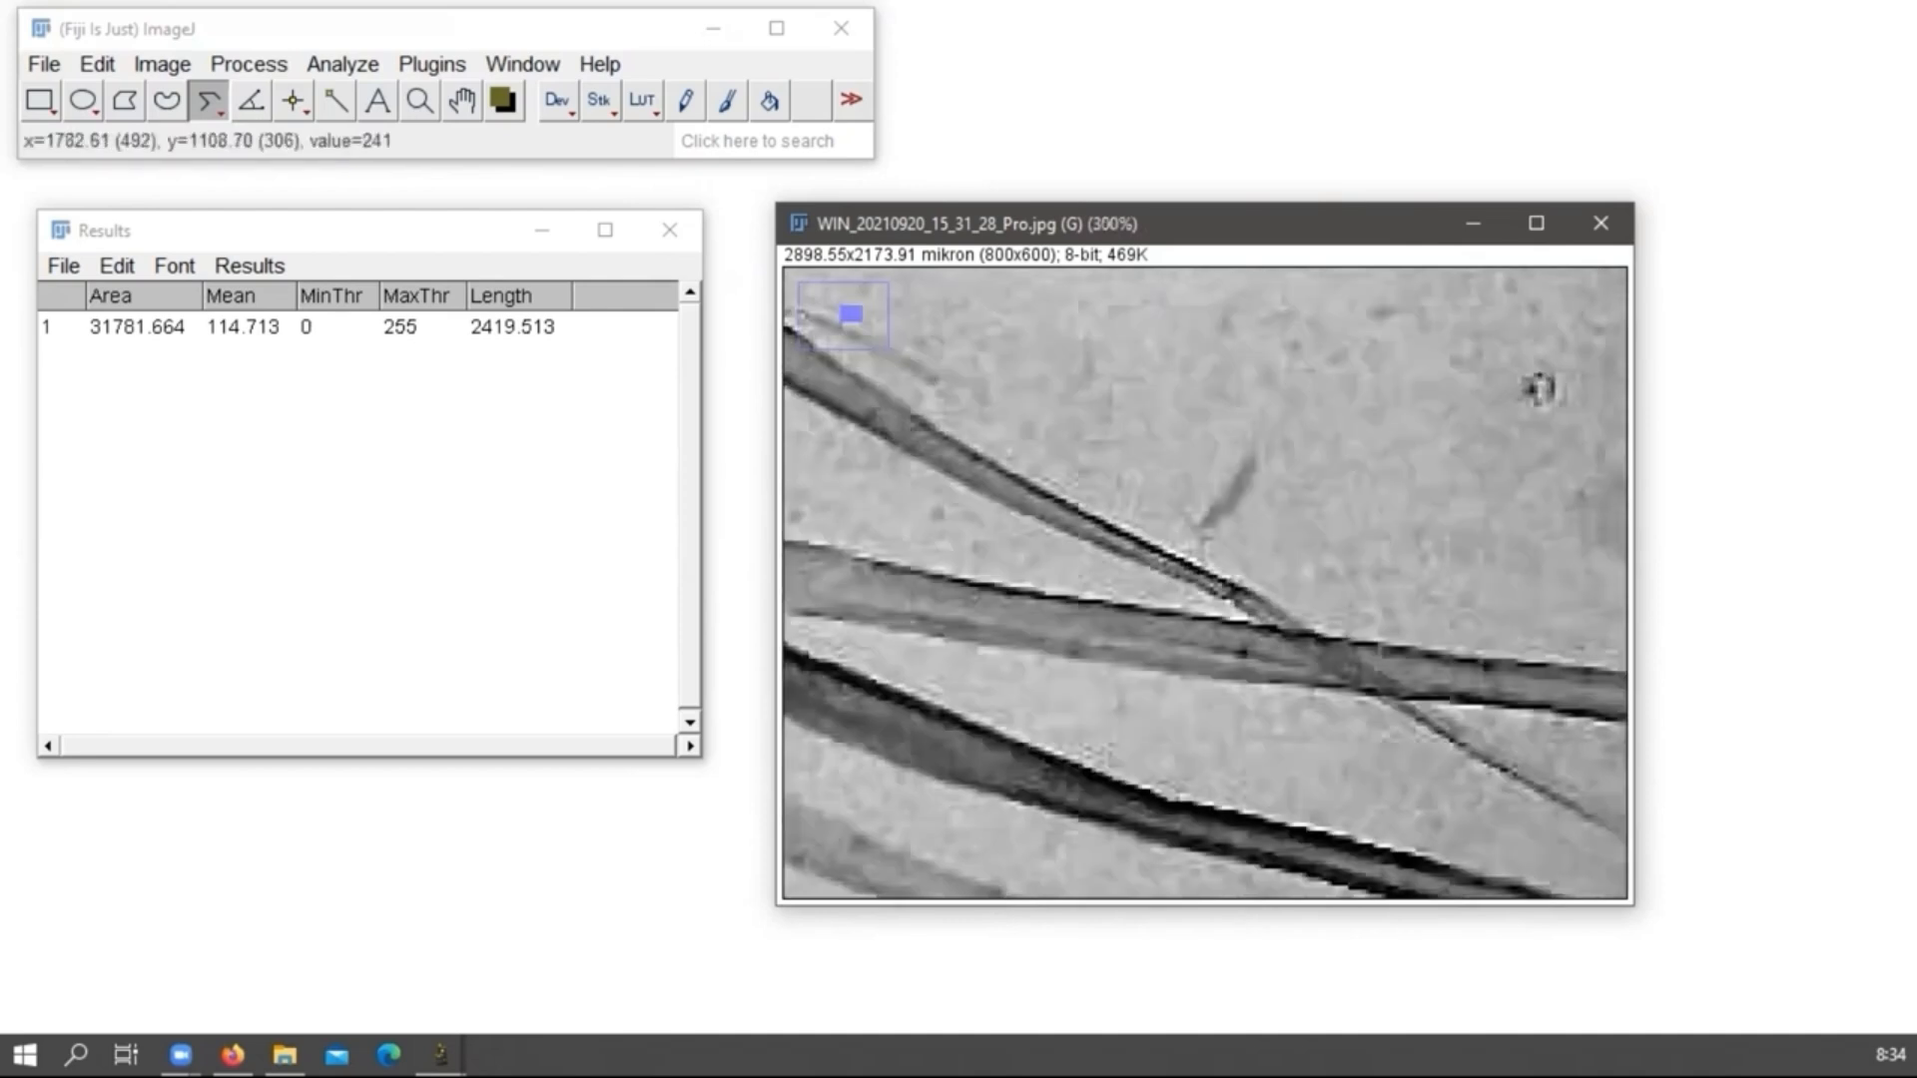
{"action": "left_click_drag", "start_coordinate": [1231, 618], "coordinate": [1228, 683]}
{"action": "double_click", "coordinate": [1228, 684]}
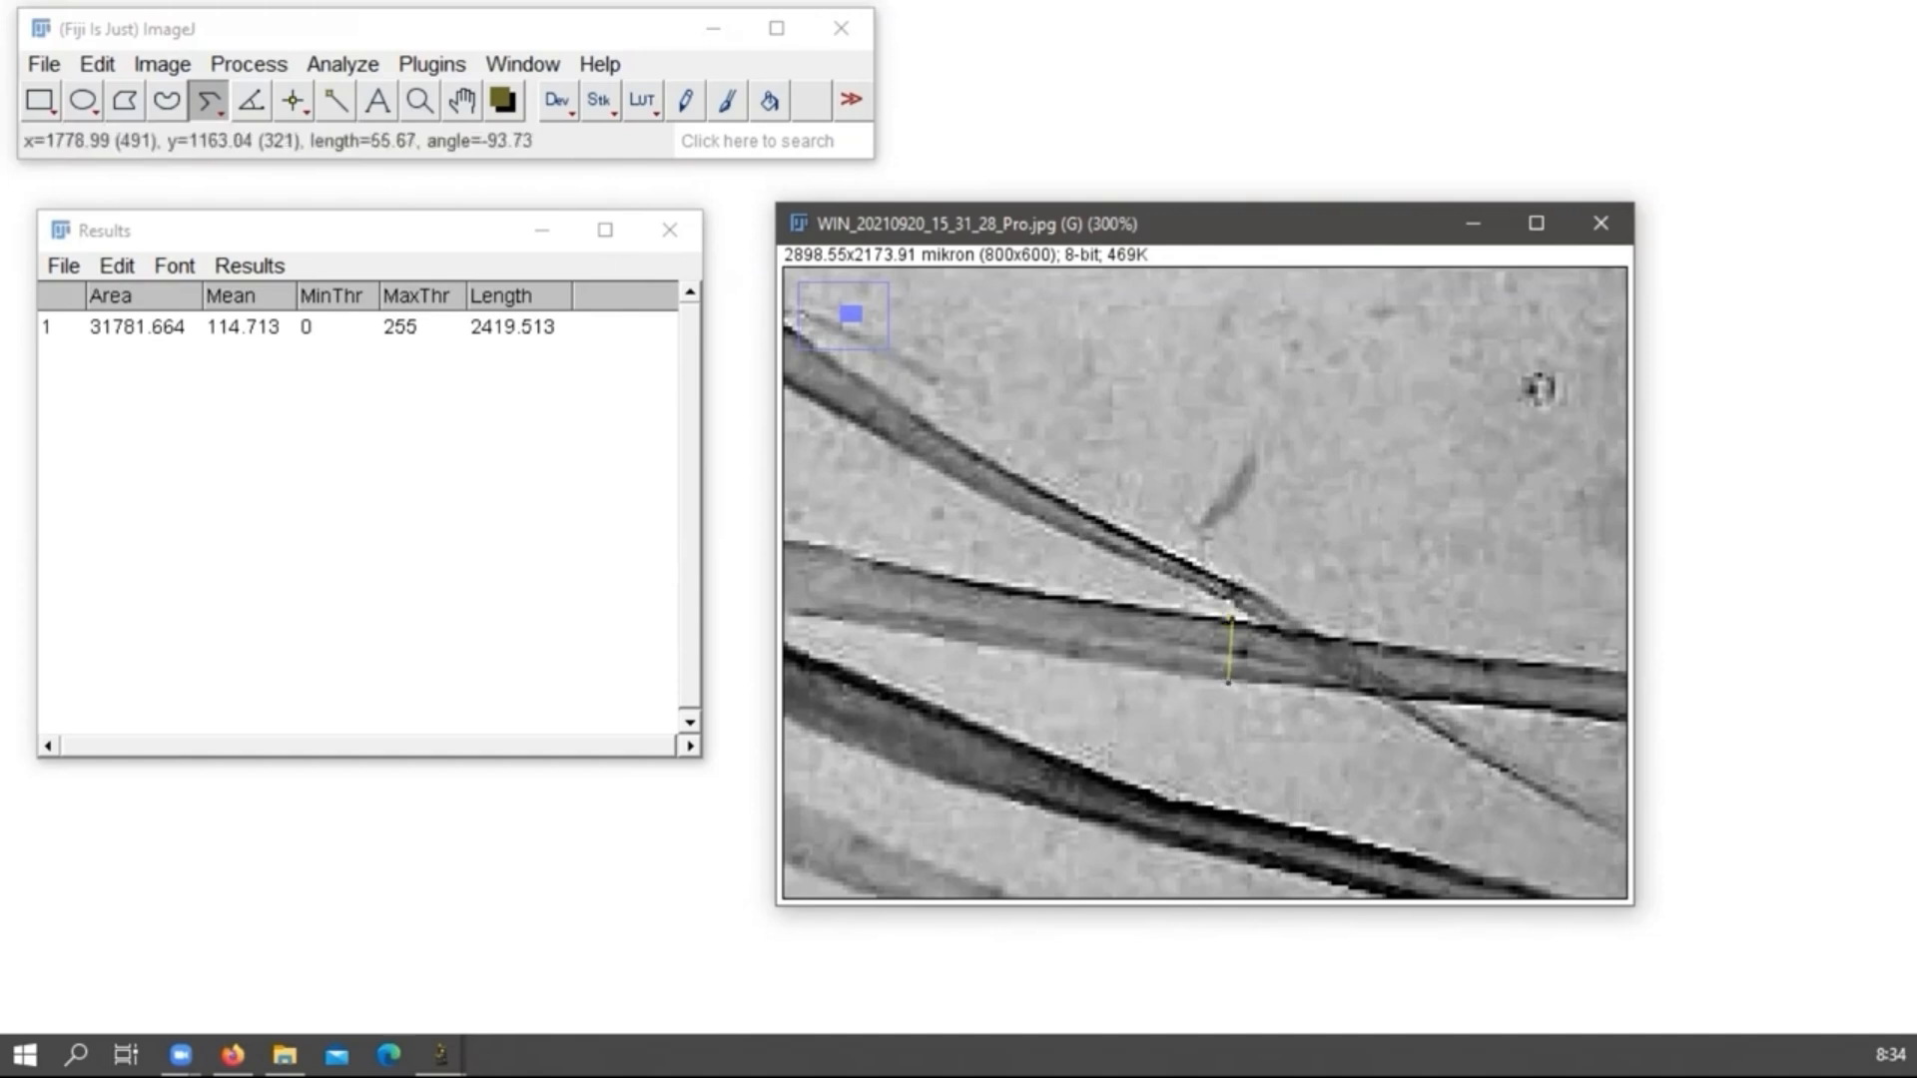
{"action": "key", "text": "ctrl+m"}
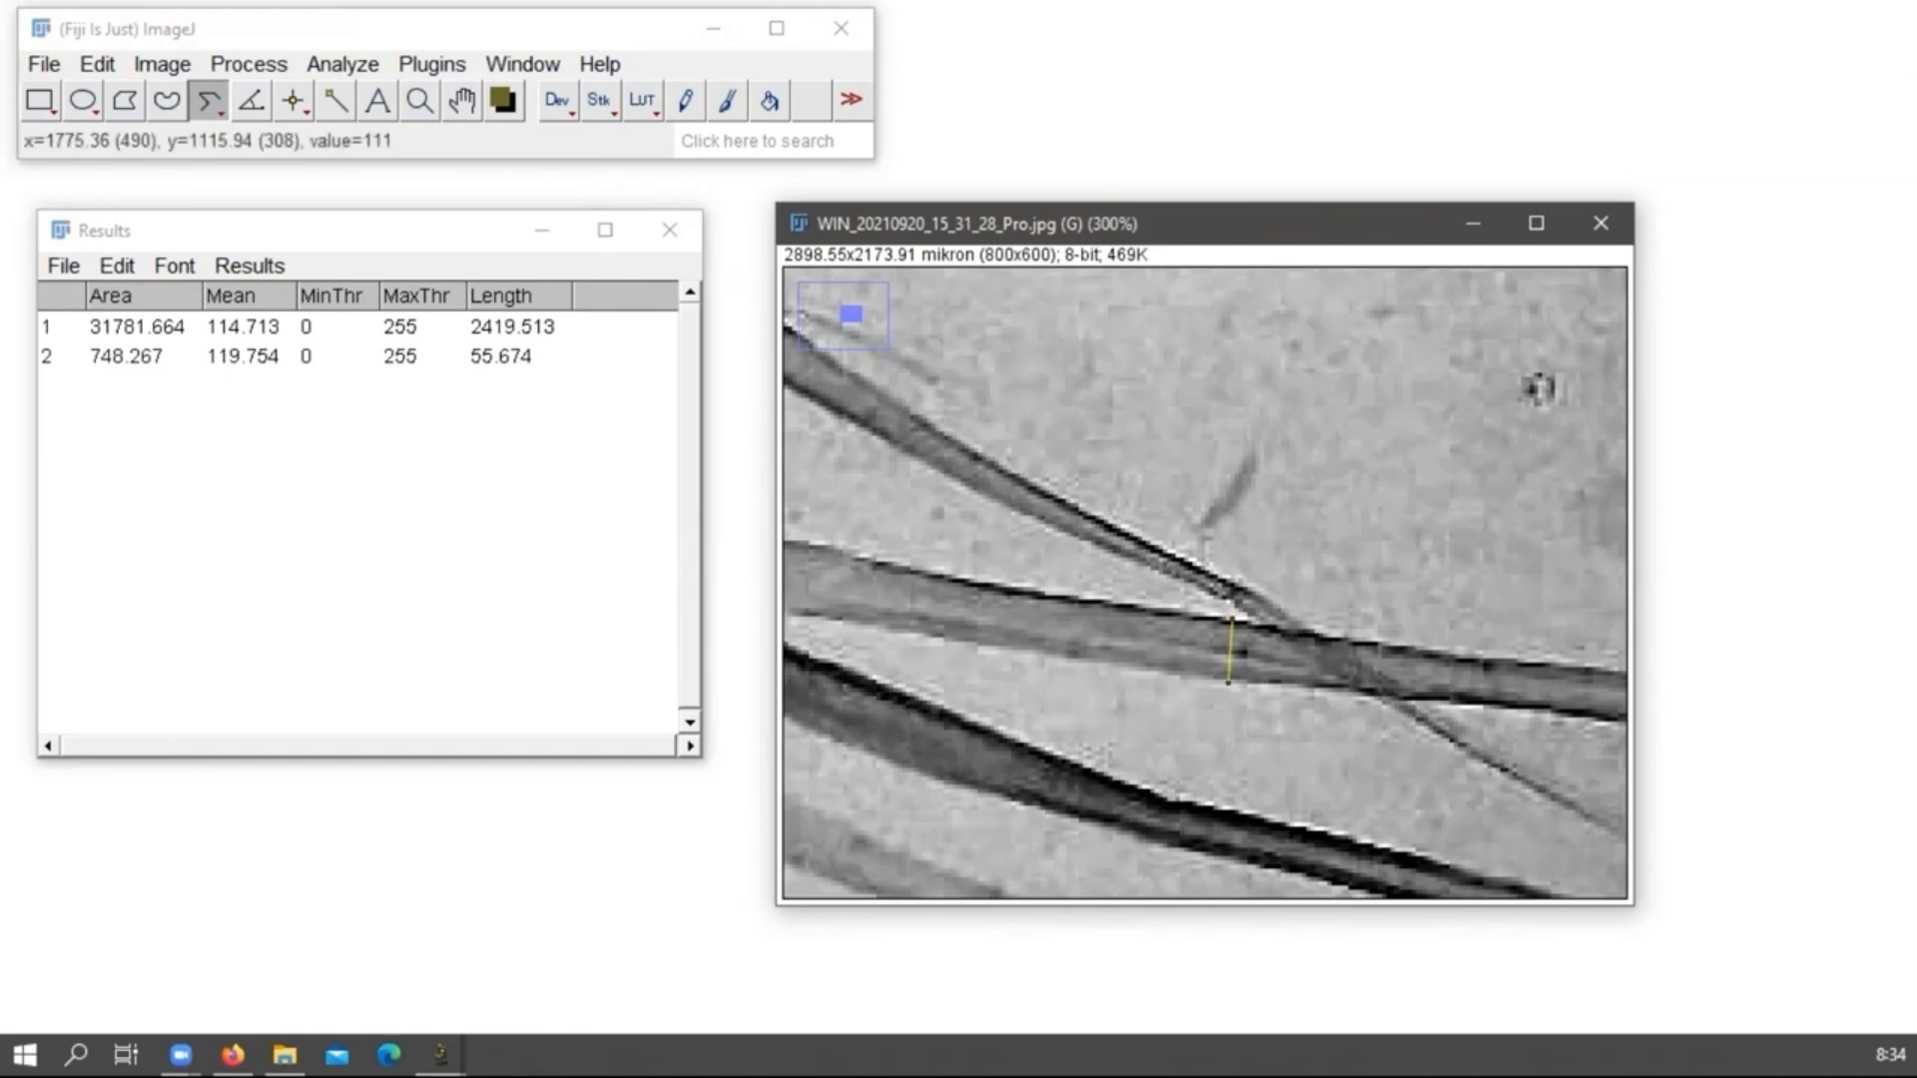
Draw a line about 34 mikron long between the inner walls of the same fibre, measure the lumen diameter and clear the line.
{"action": "left_click", "coordinate": [1242, 652]}
{"action": "left_click", "coordinate": [1228, 631]}
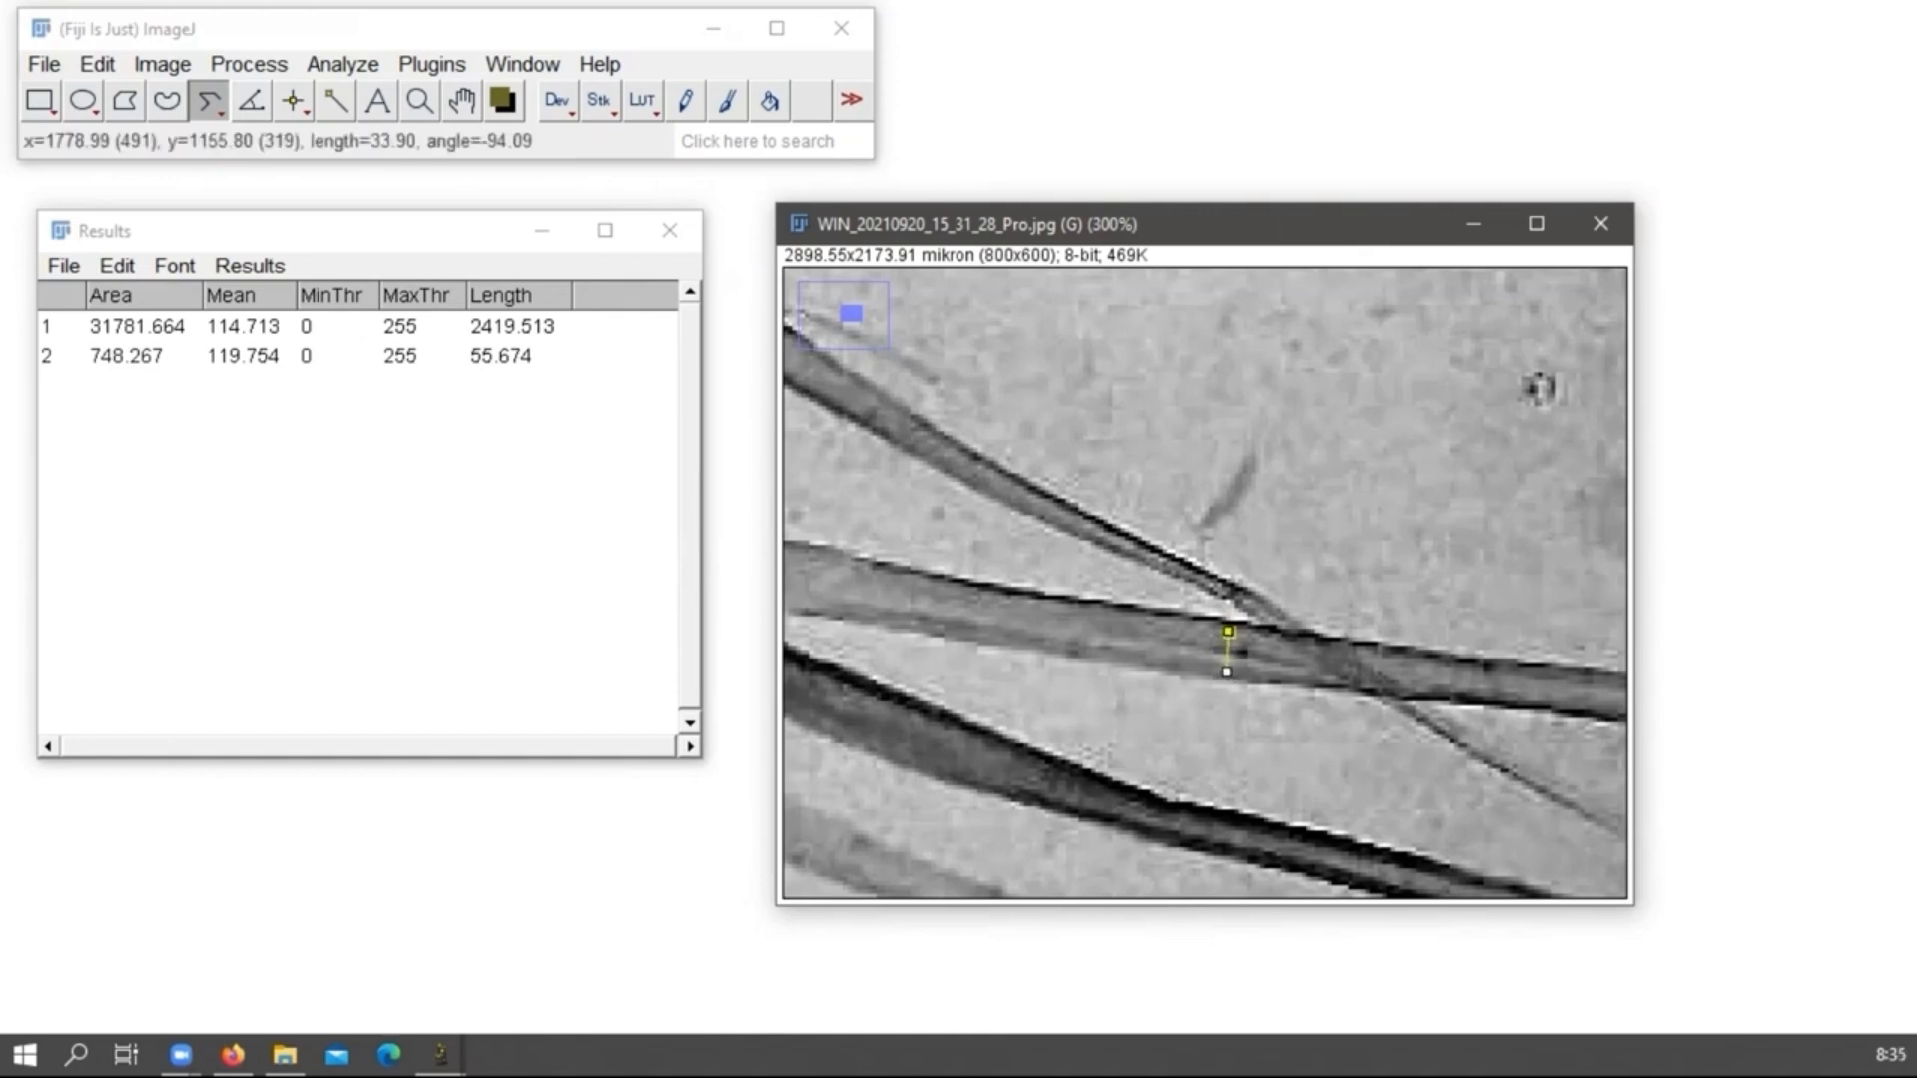
{"action": "double_click", "coordinate": [1227, 671]}
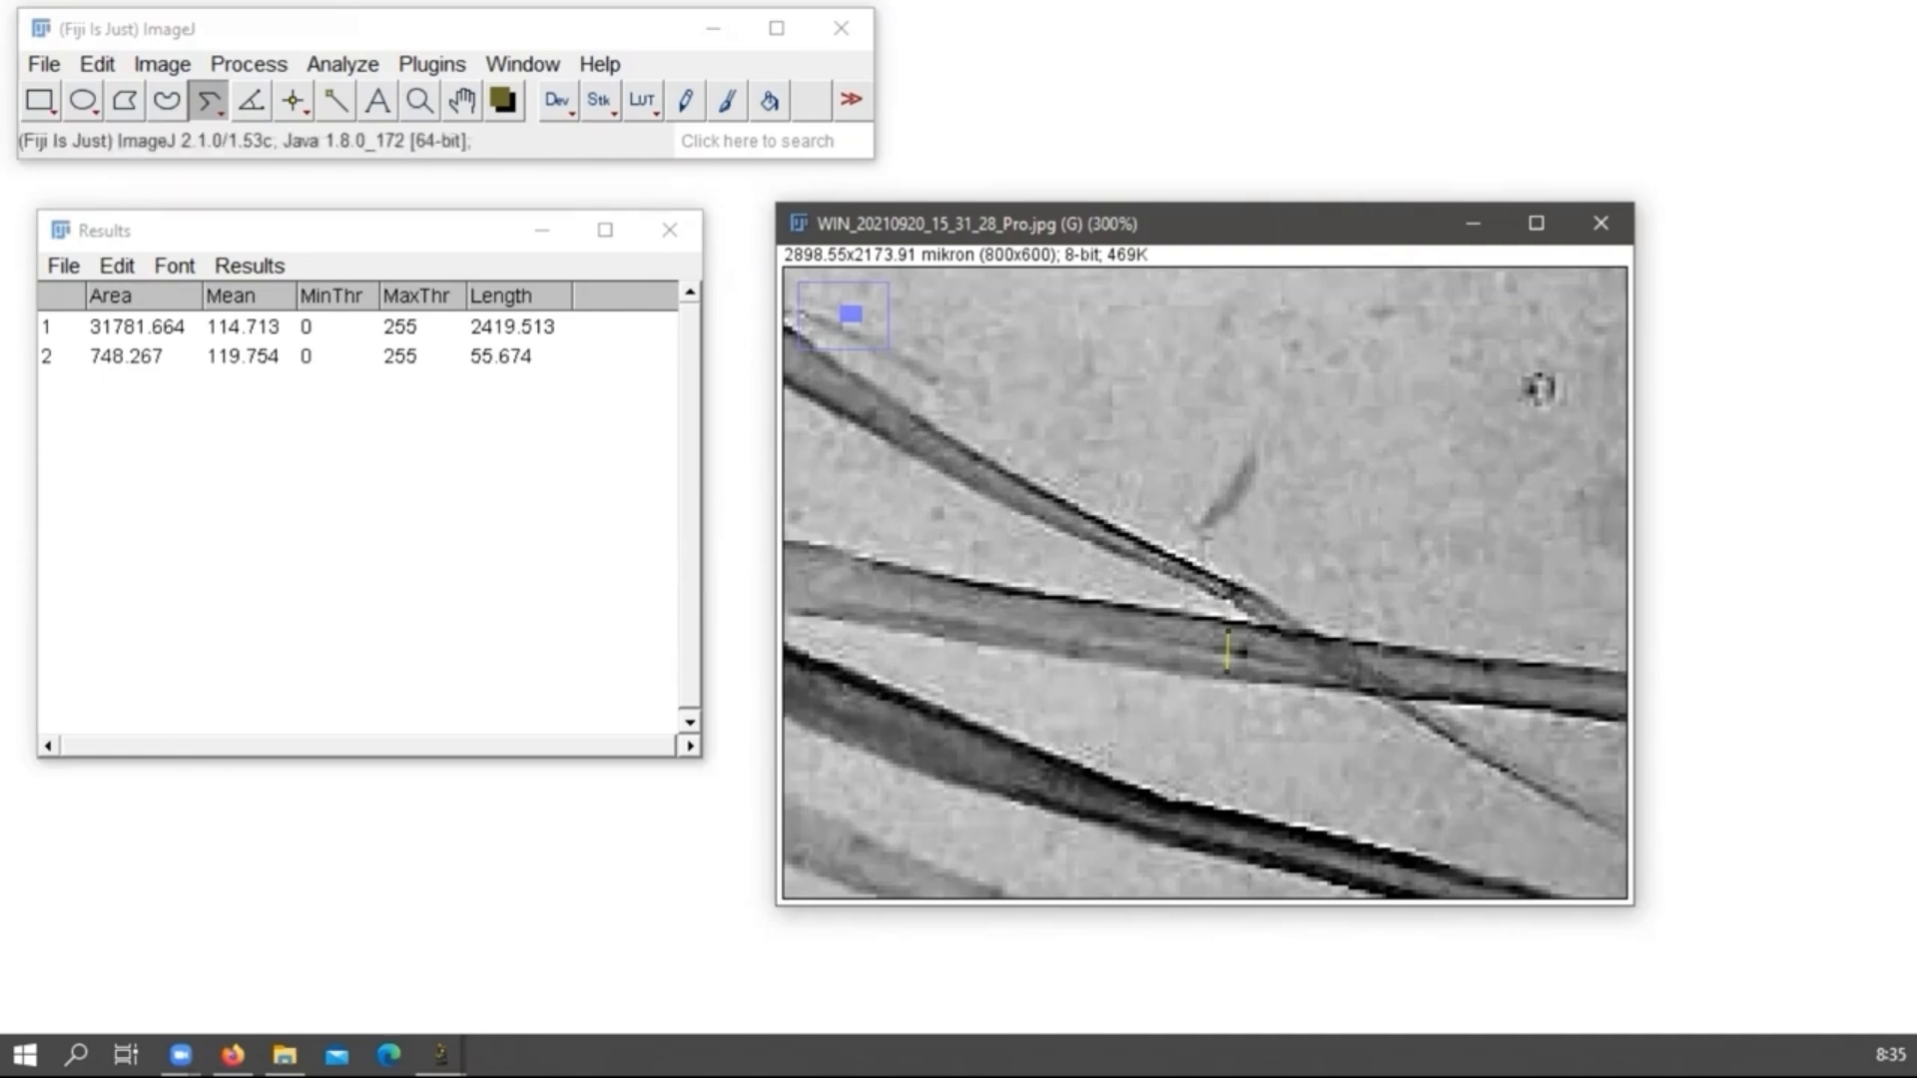
{"action": "key", "text": "ctrl+m"}
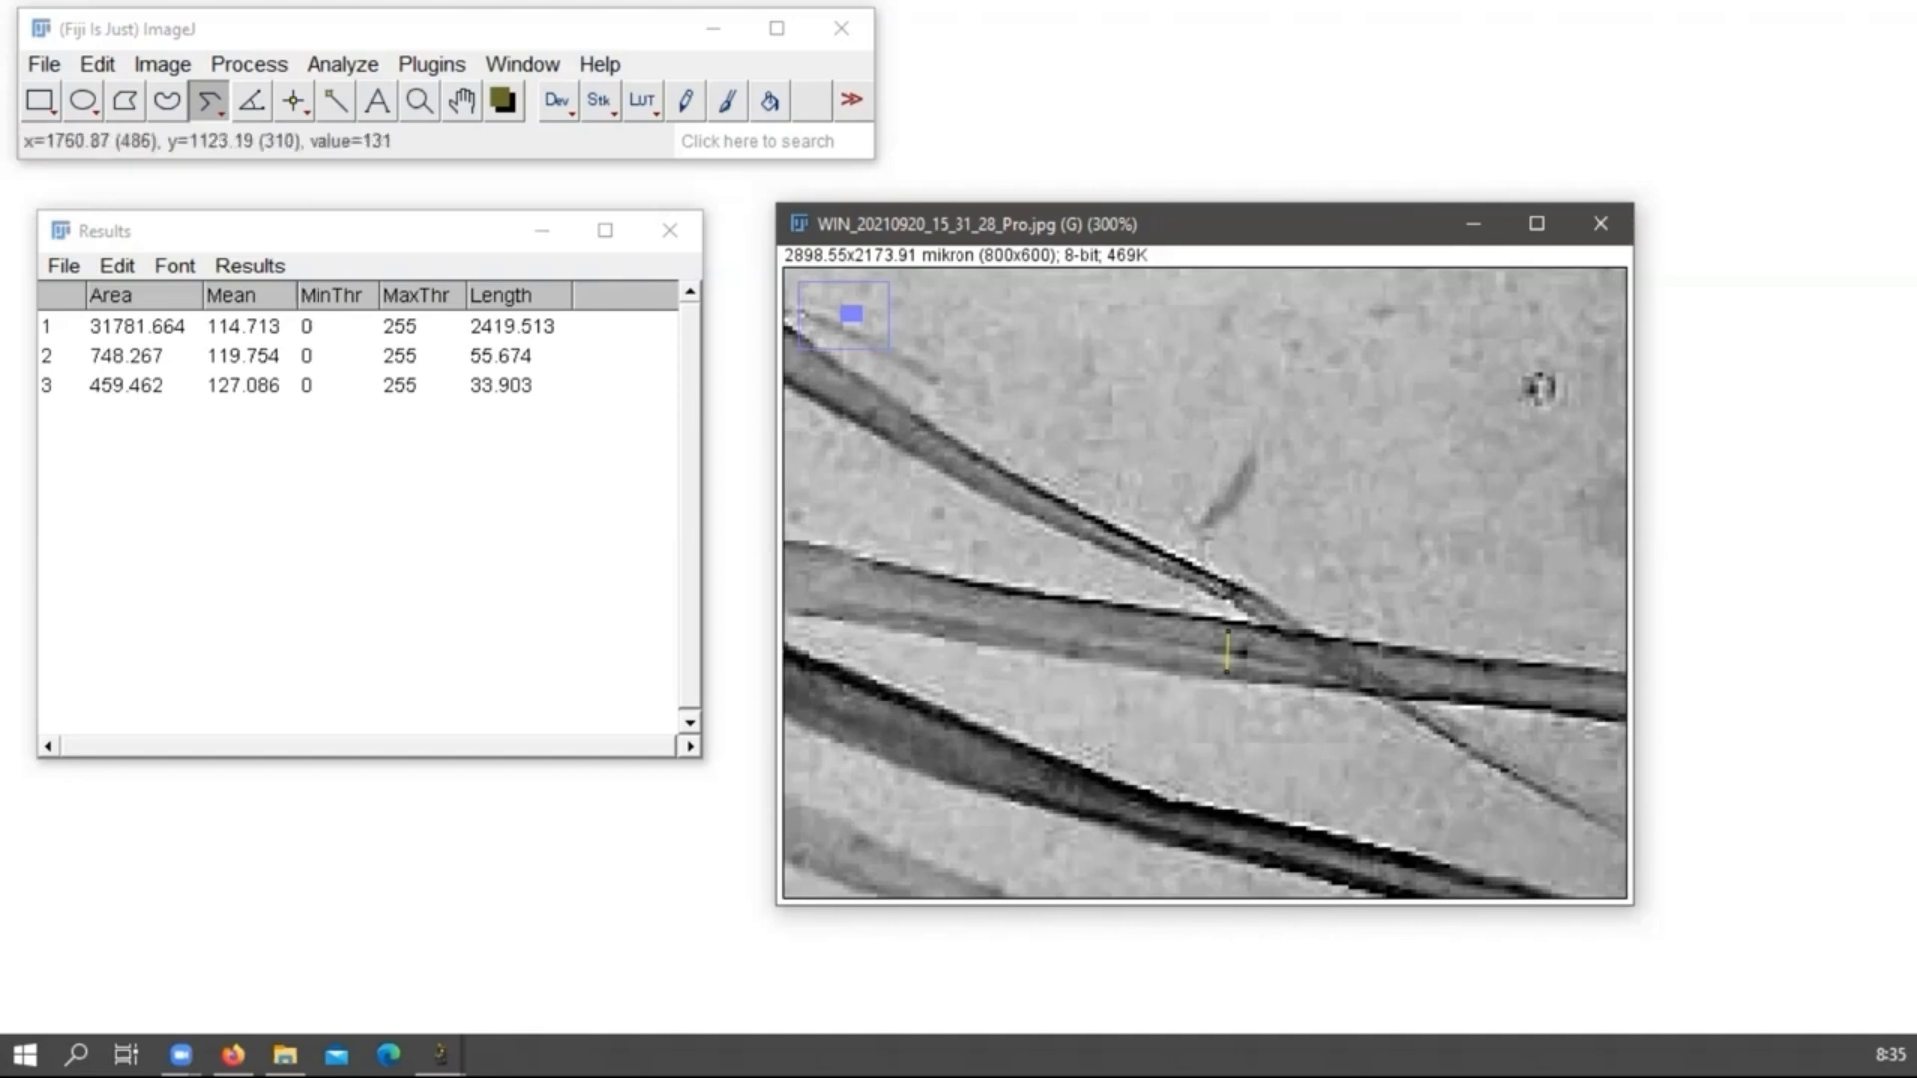
{"action": "left_click", "coordinate": [1238, 645]}
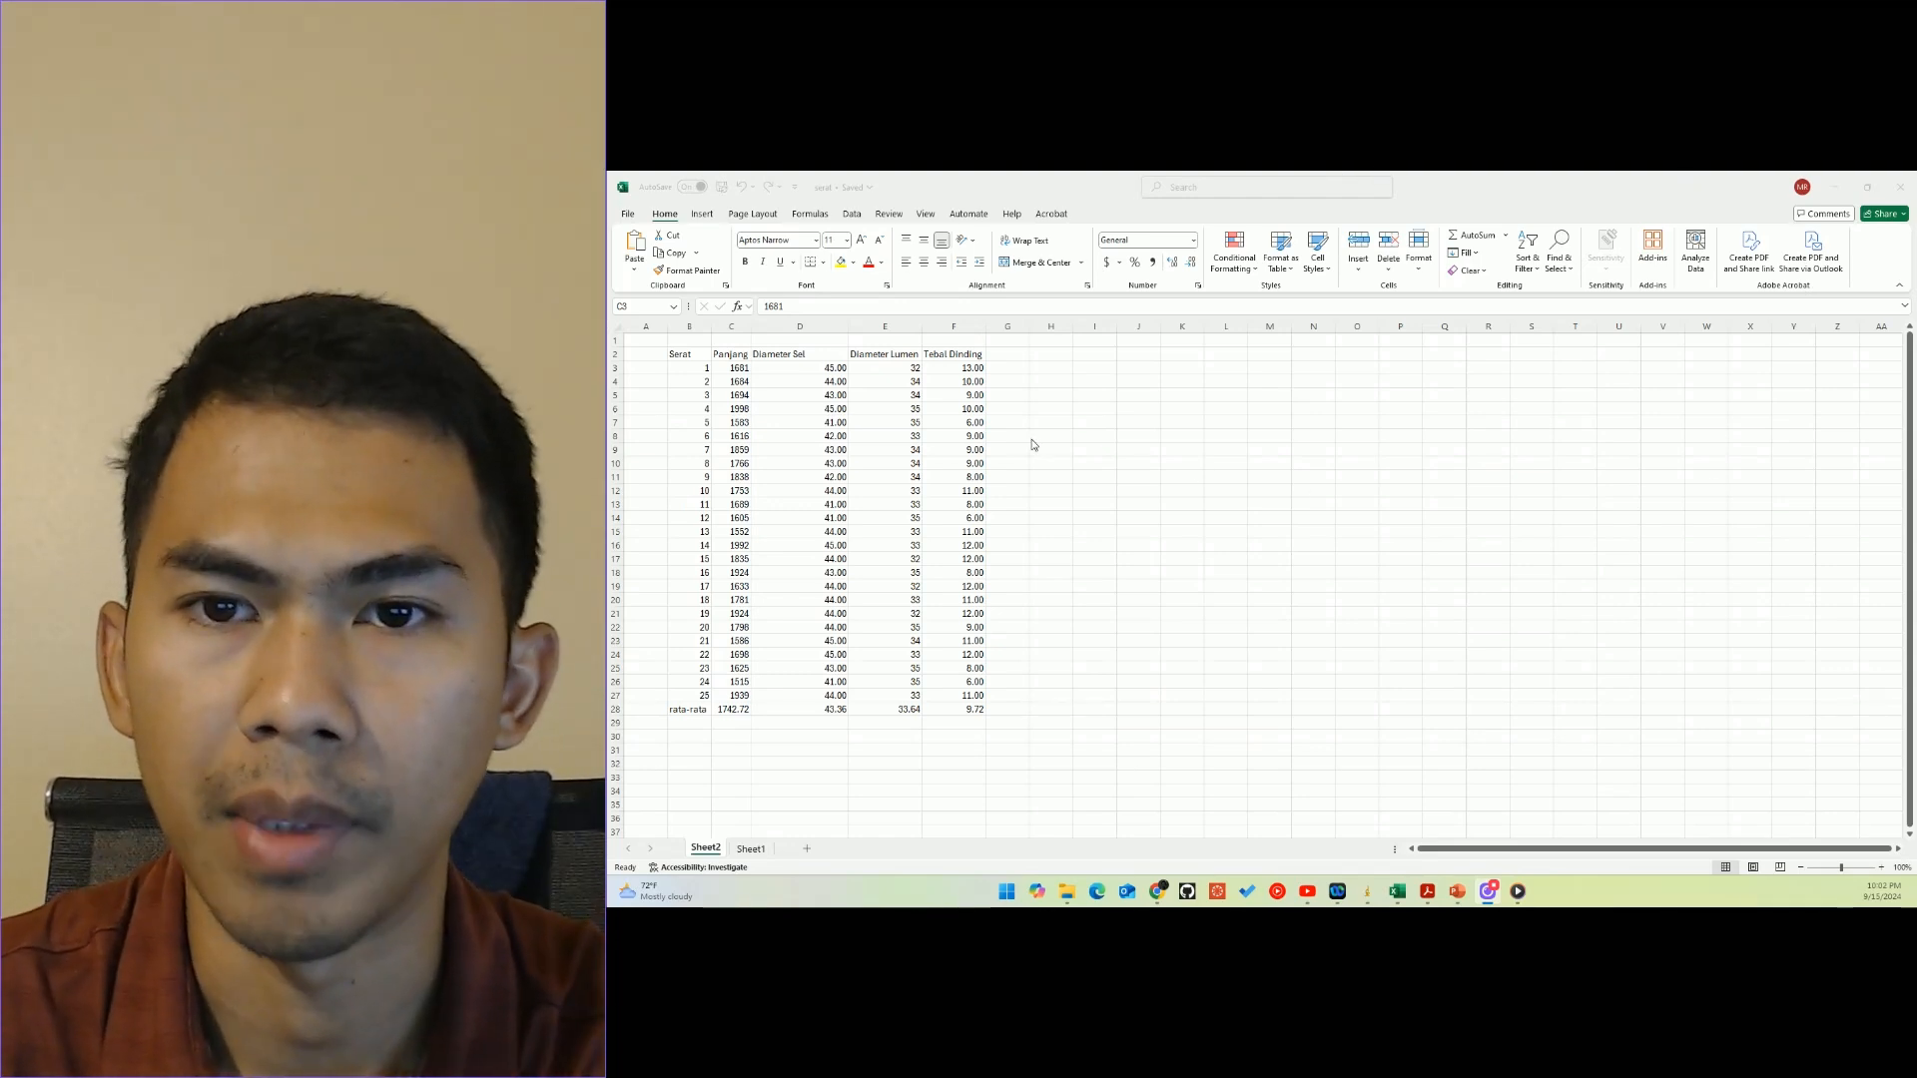
In the Excel fibre table, go over the fibre numbers and length column, and fit the Diameter Sel column to its contents.
{"action": "left_click_drag", "start_coordinate": [697, 368], "coordinate": [691, 687]}
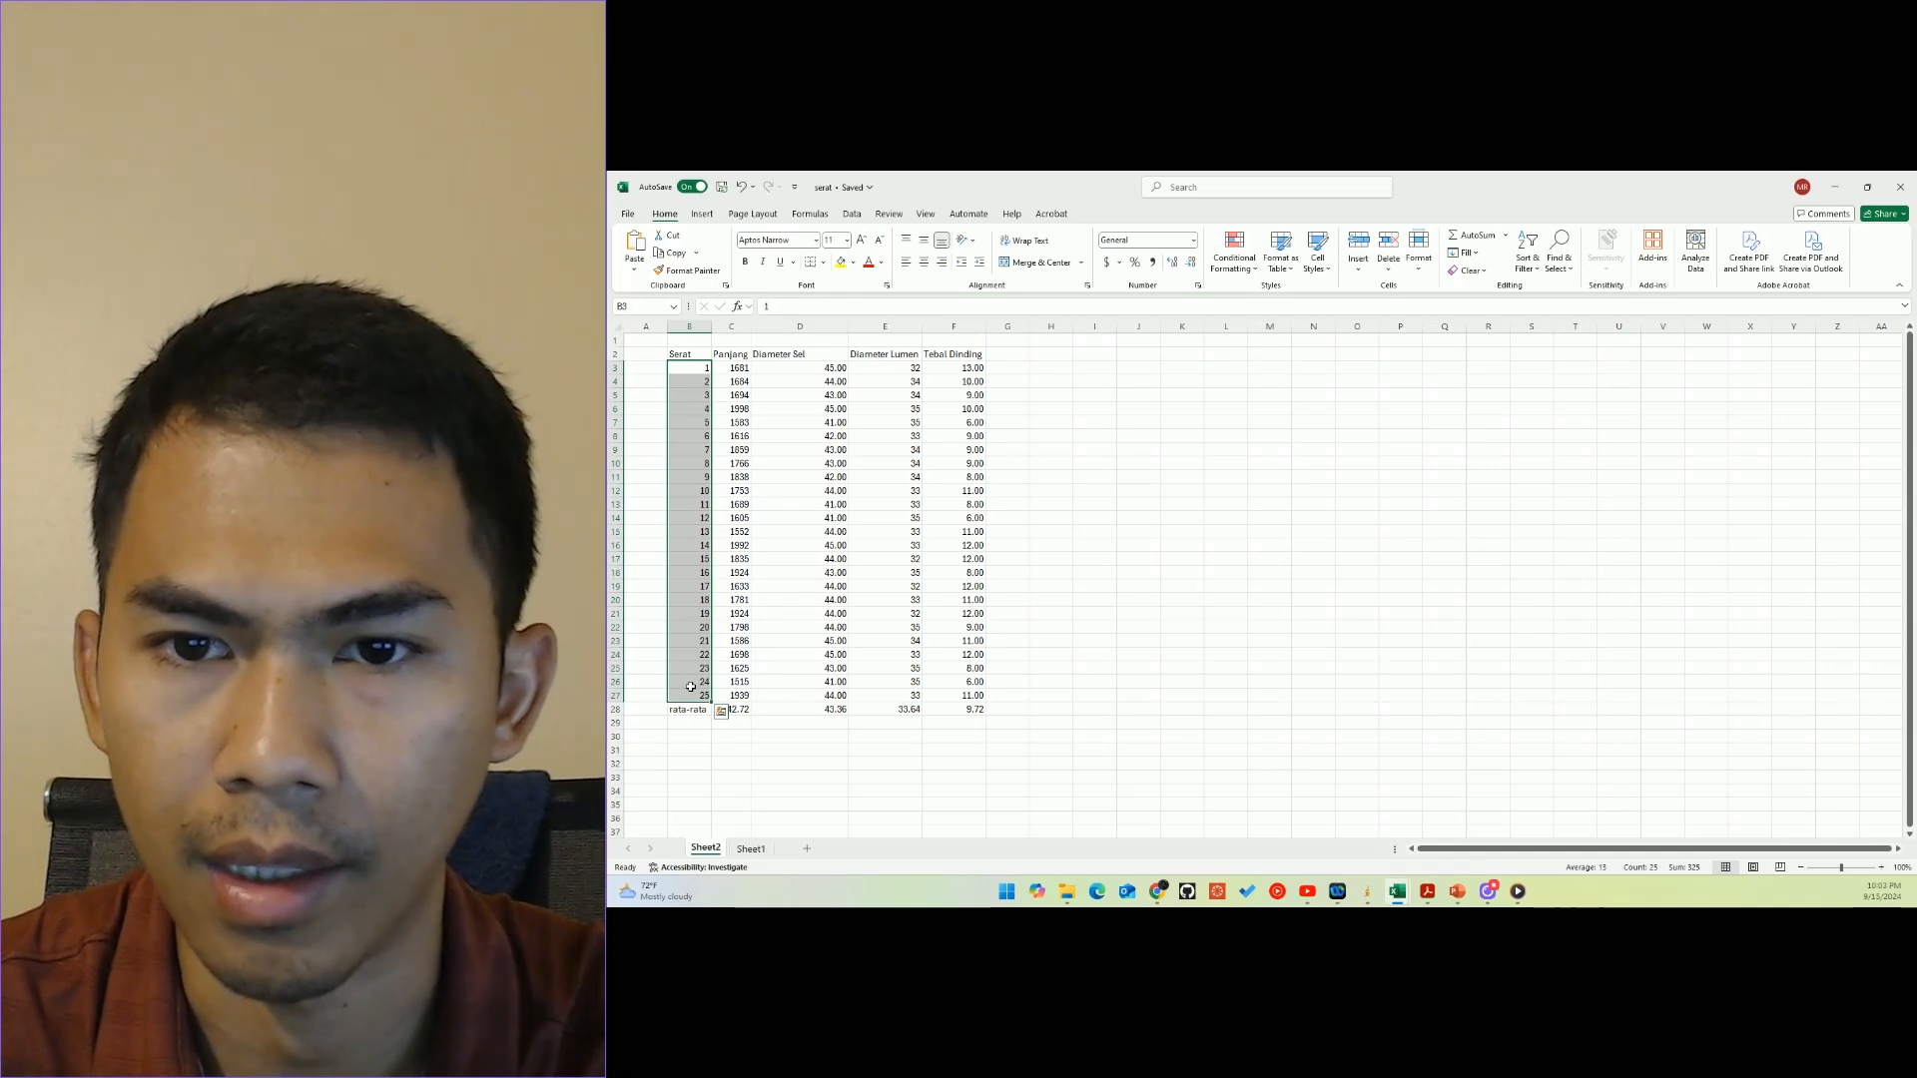
{"action": "left_click", "coordinate": [738, 357]}
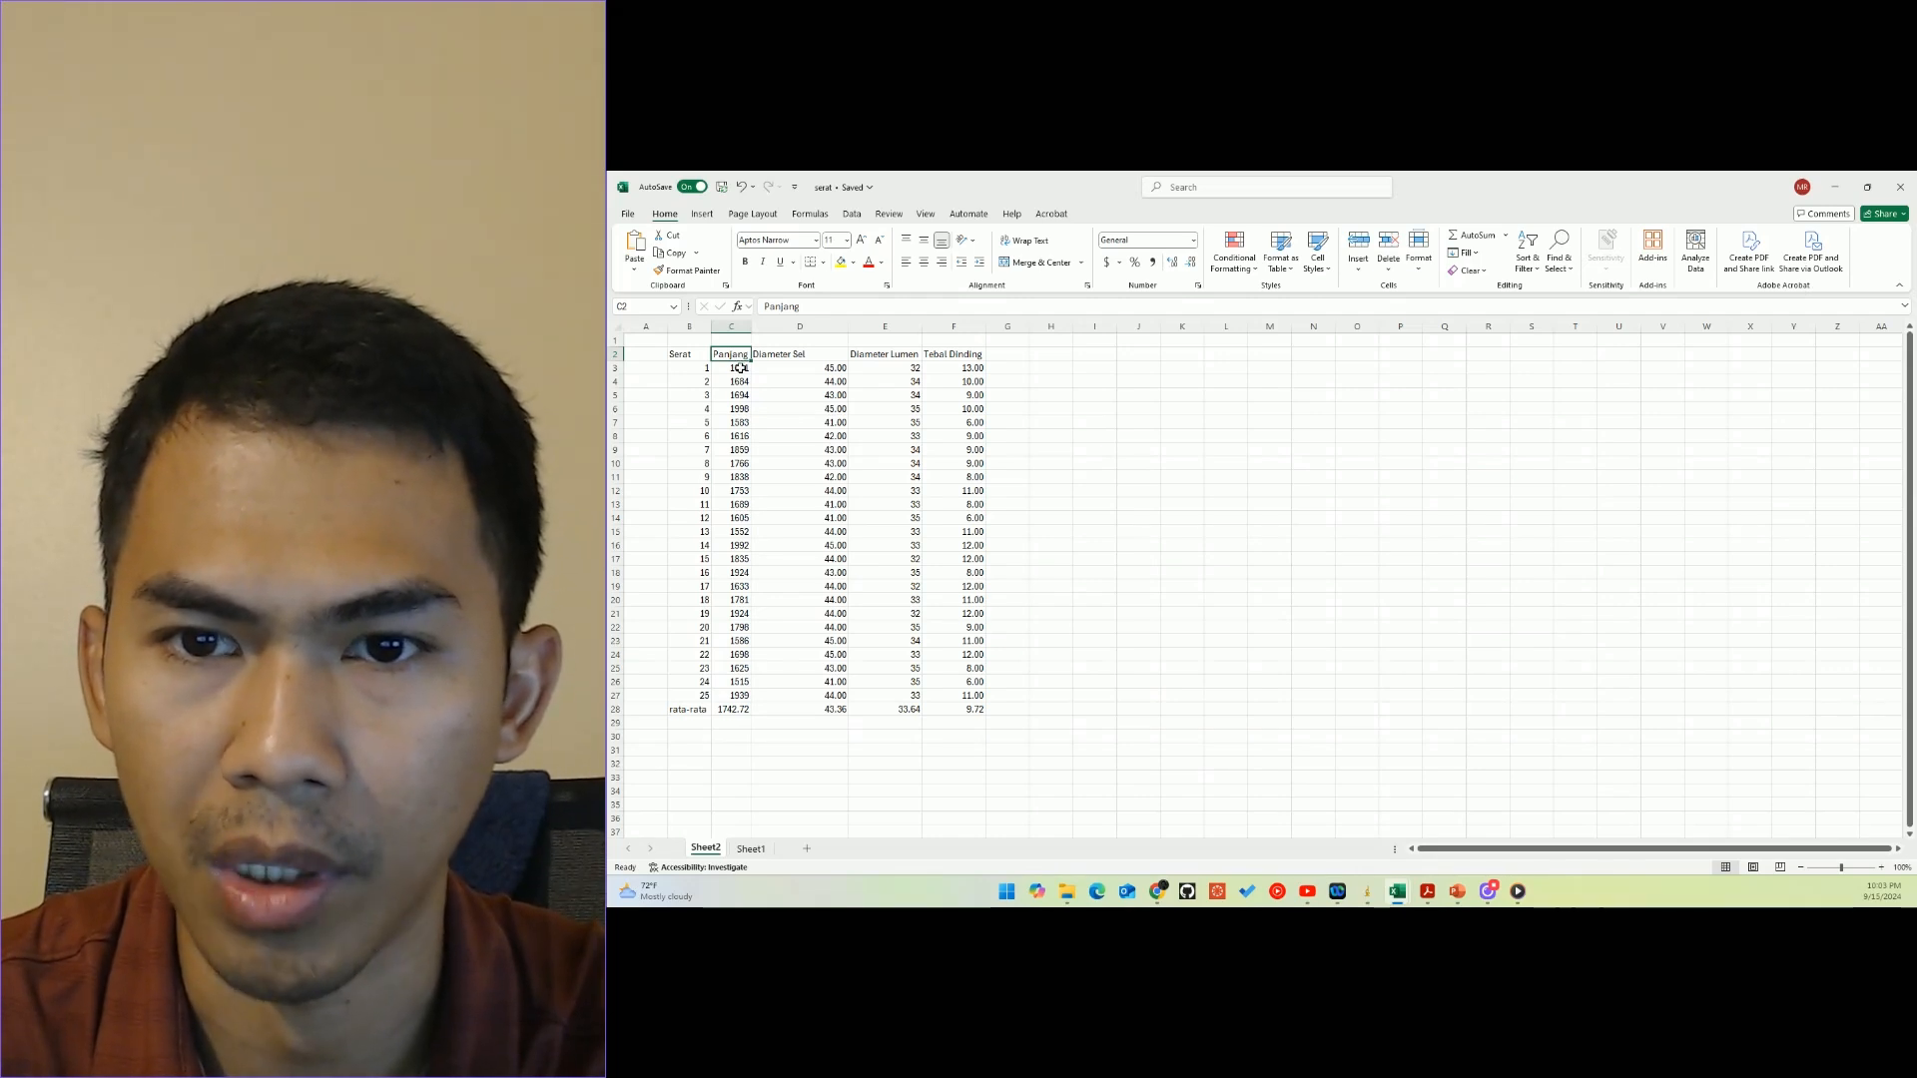
{"action": "left_click", "coordinate": [740, 368]}
{"action": "left_click", "coordinate": [761, 355]}
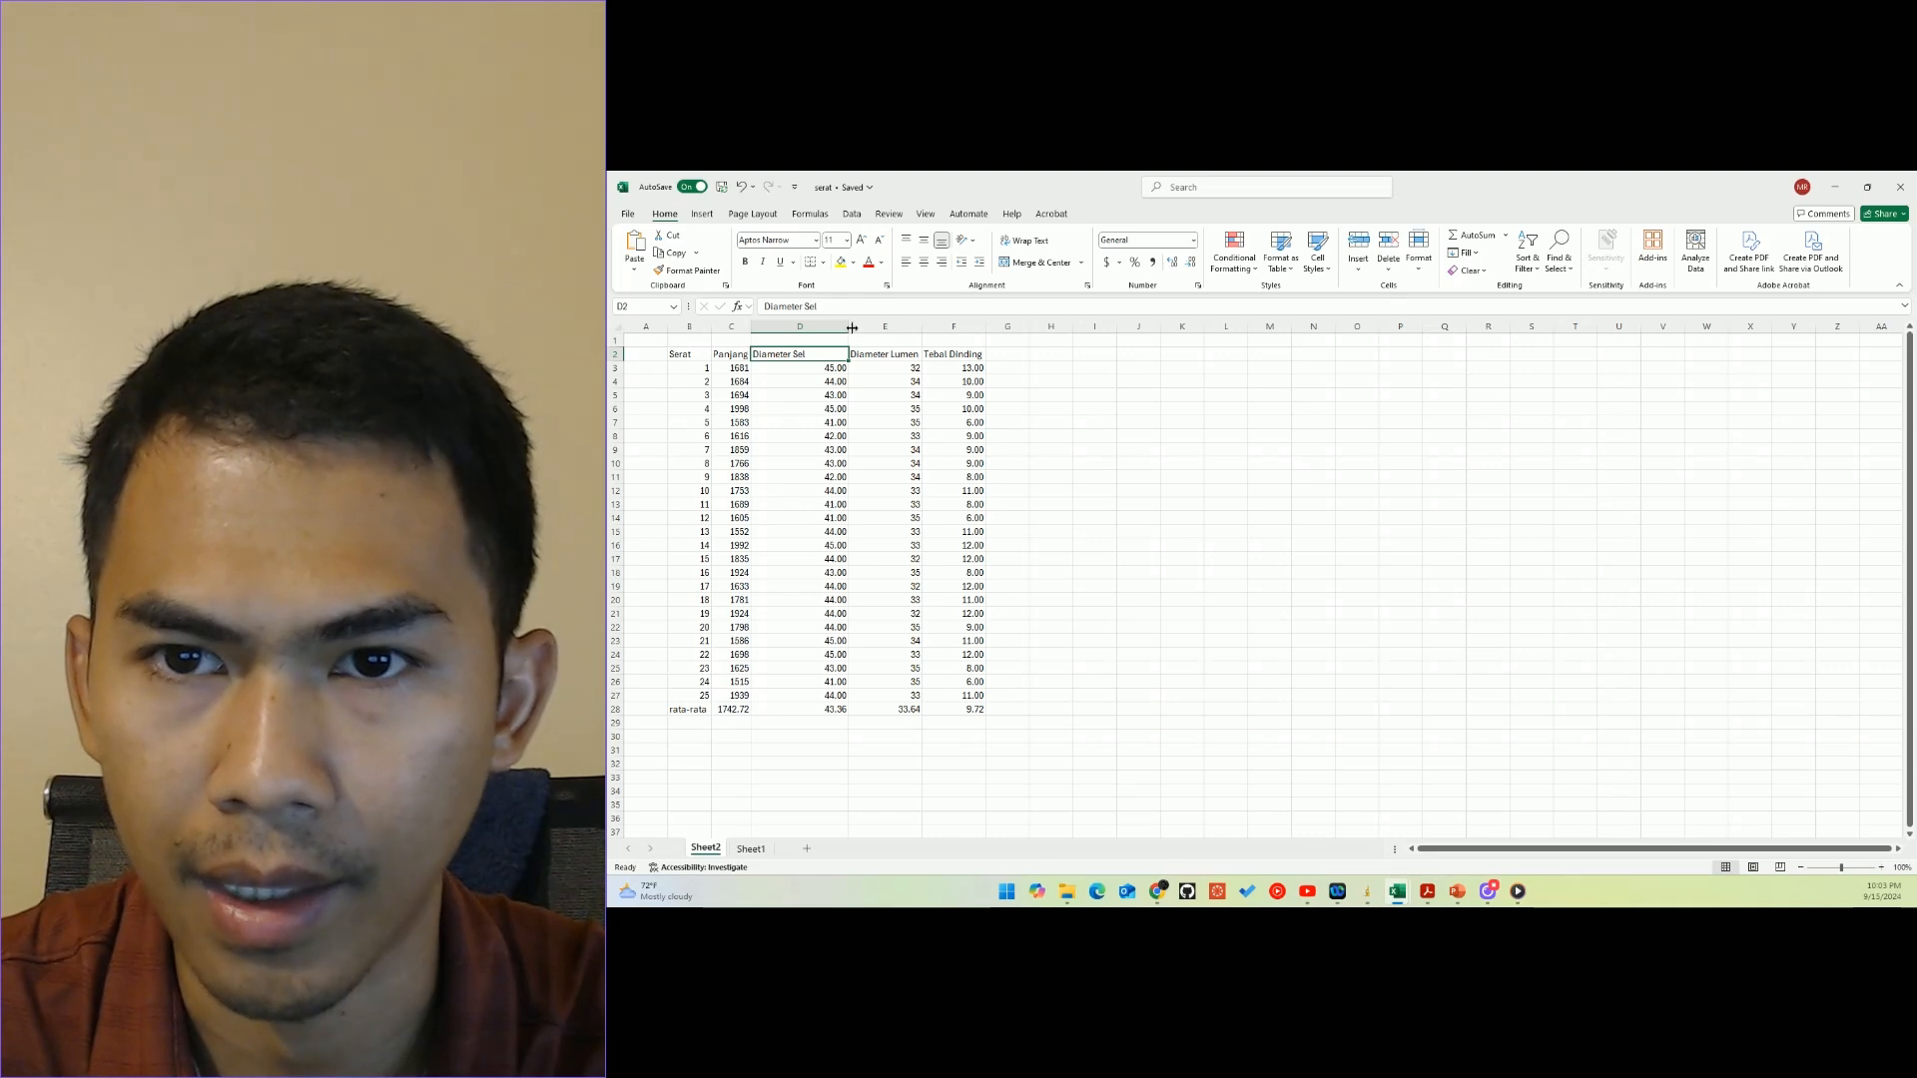
{"action": "double_click", "coordinate": [852, 328]}
Check the cell diameter, lumen diameter and wall thickness formula of fibre 1.
{"action": "left_click", "coordinate": [790, 368]}
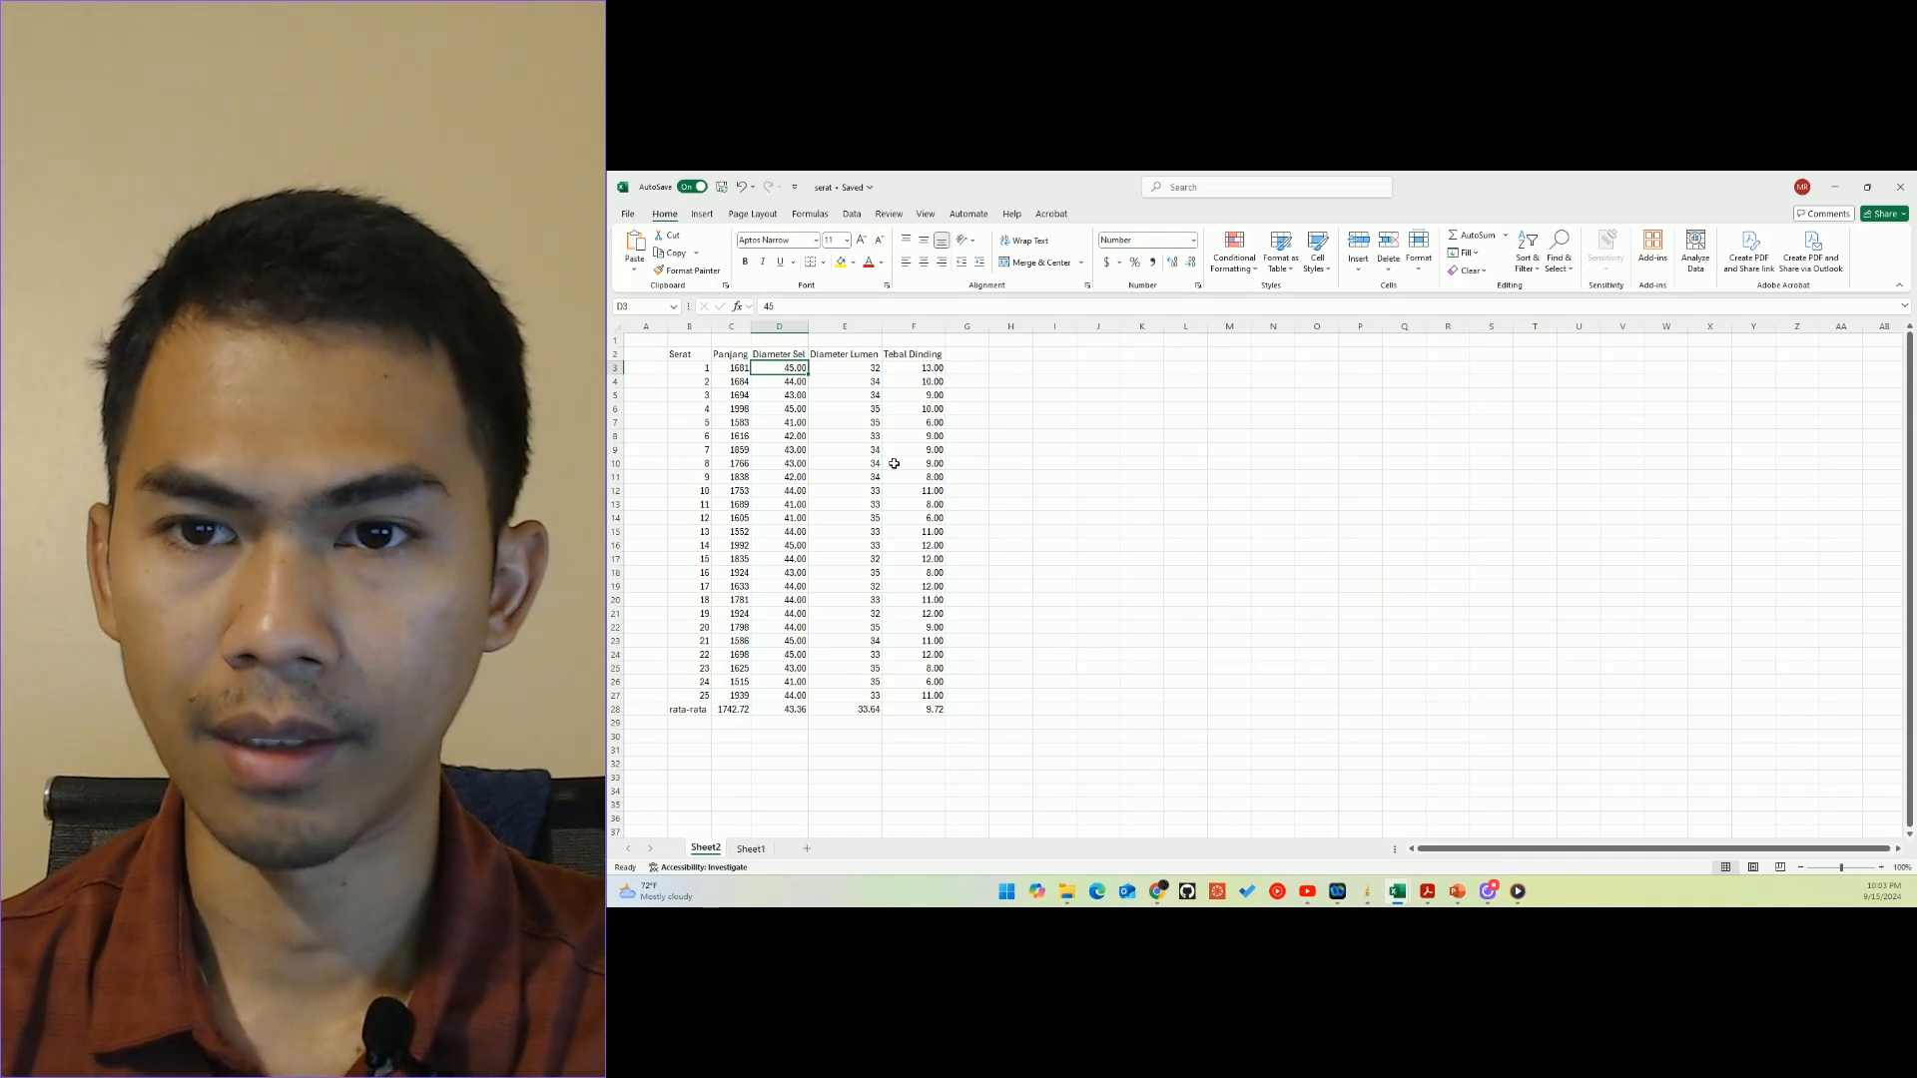
{"action": "left_click", "coordinate": [912, 368]}
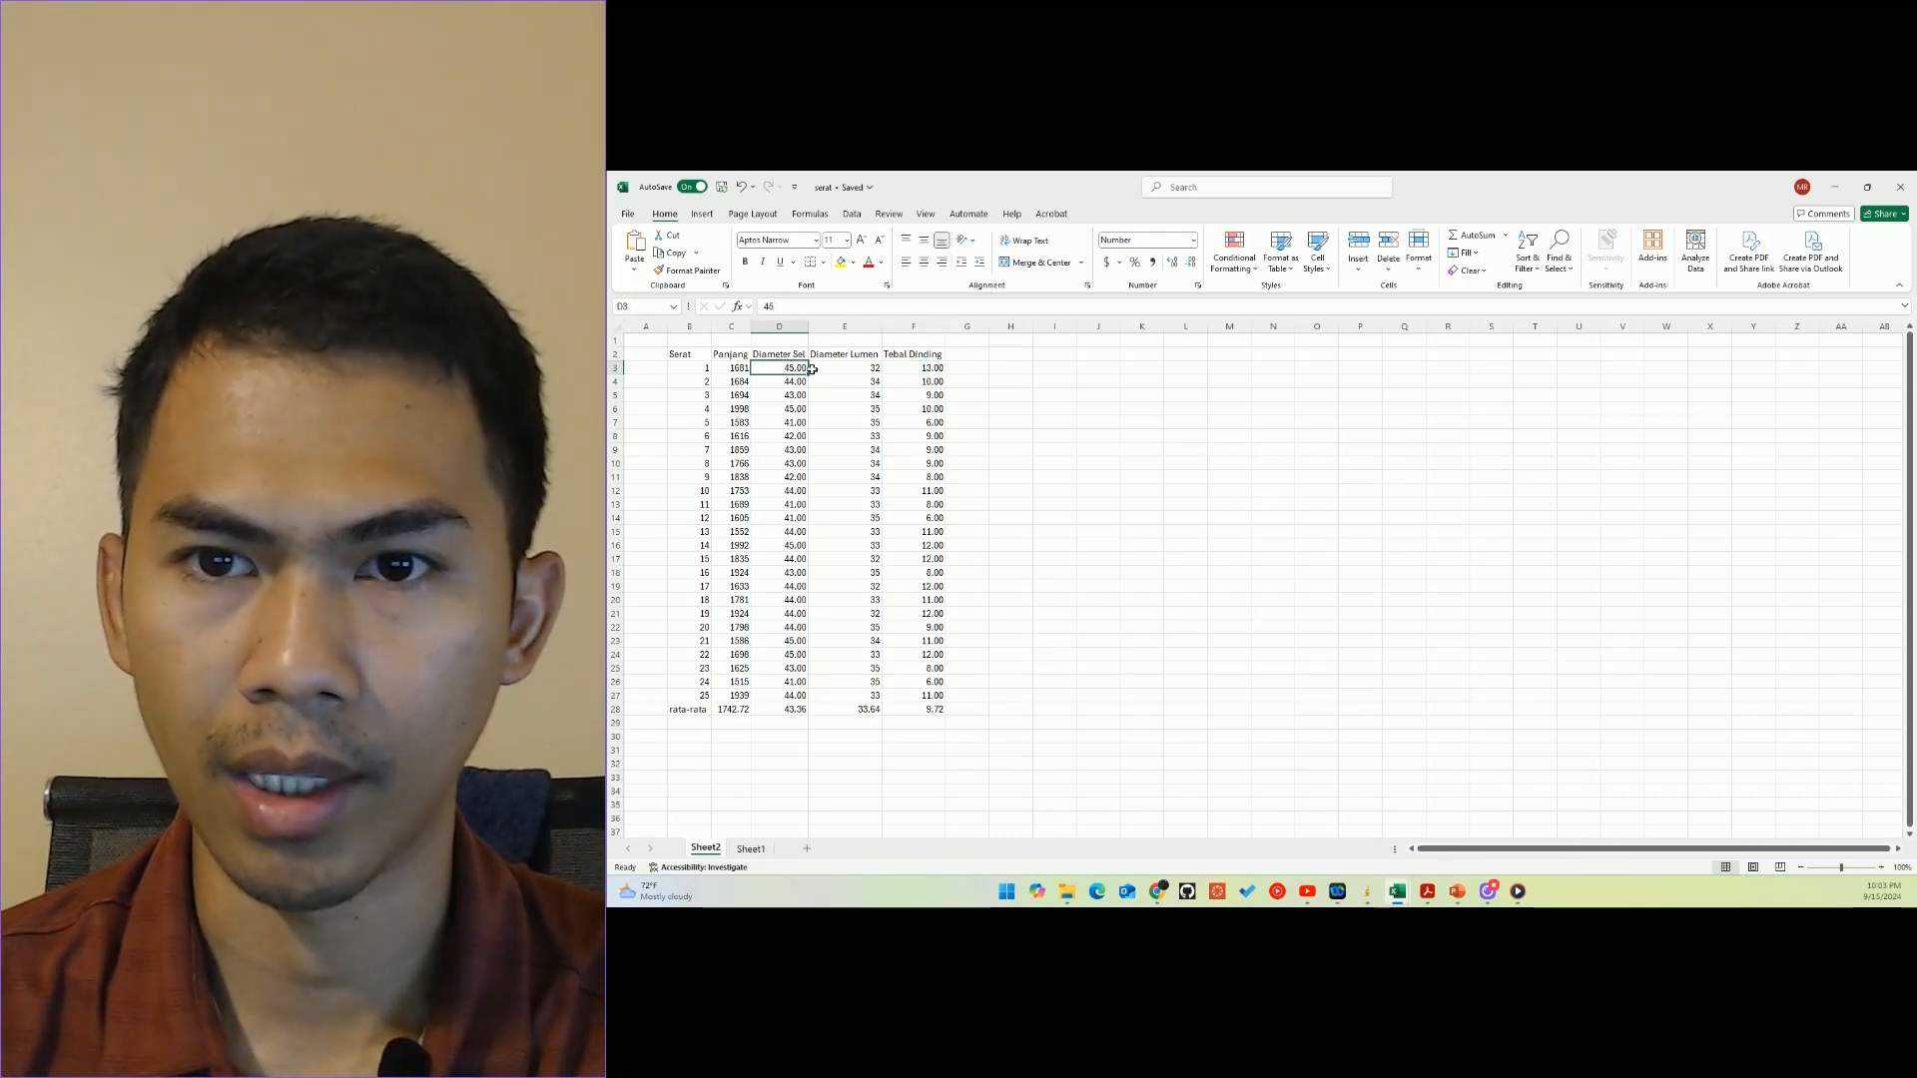
{"action": "left_click", "coordinate": [827, 371]}
{"action": "left_click", "coordinate": [904, 371]}
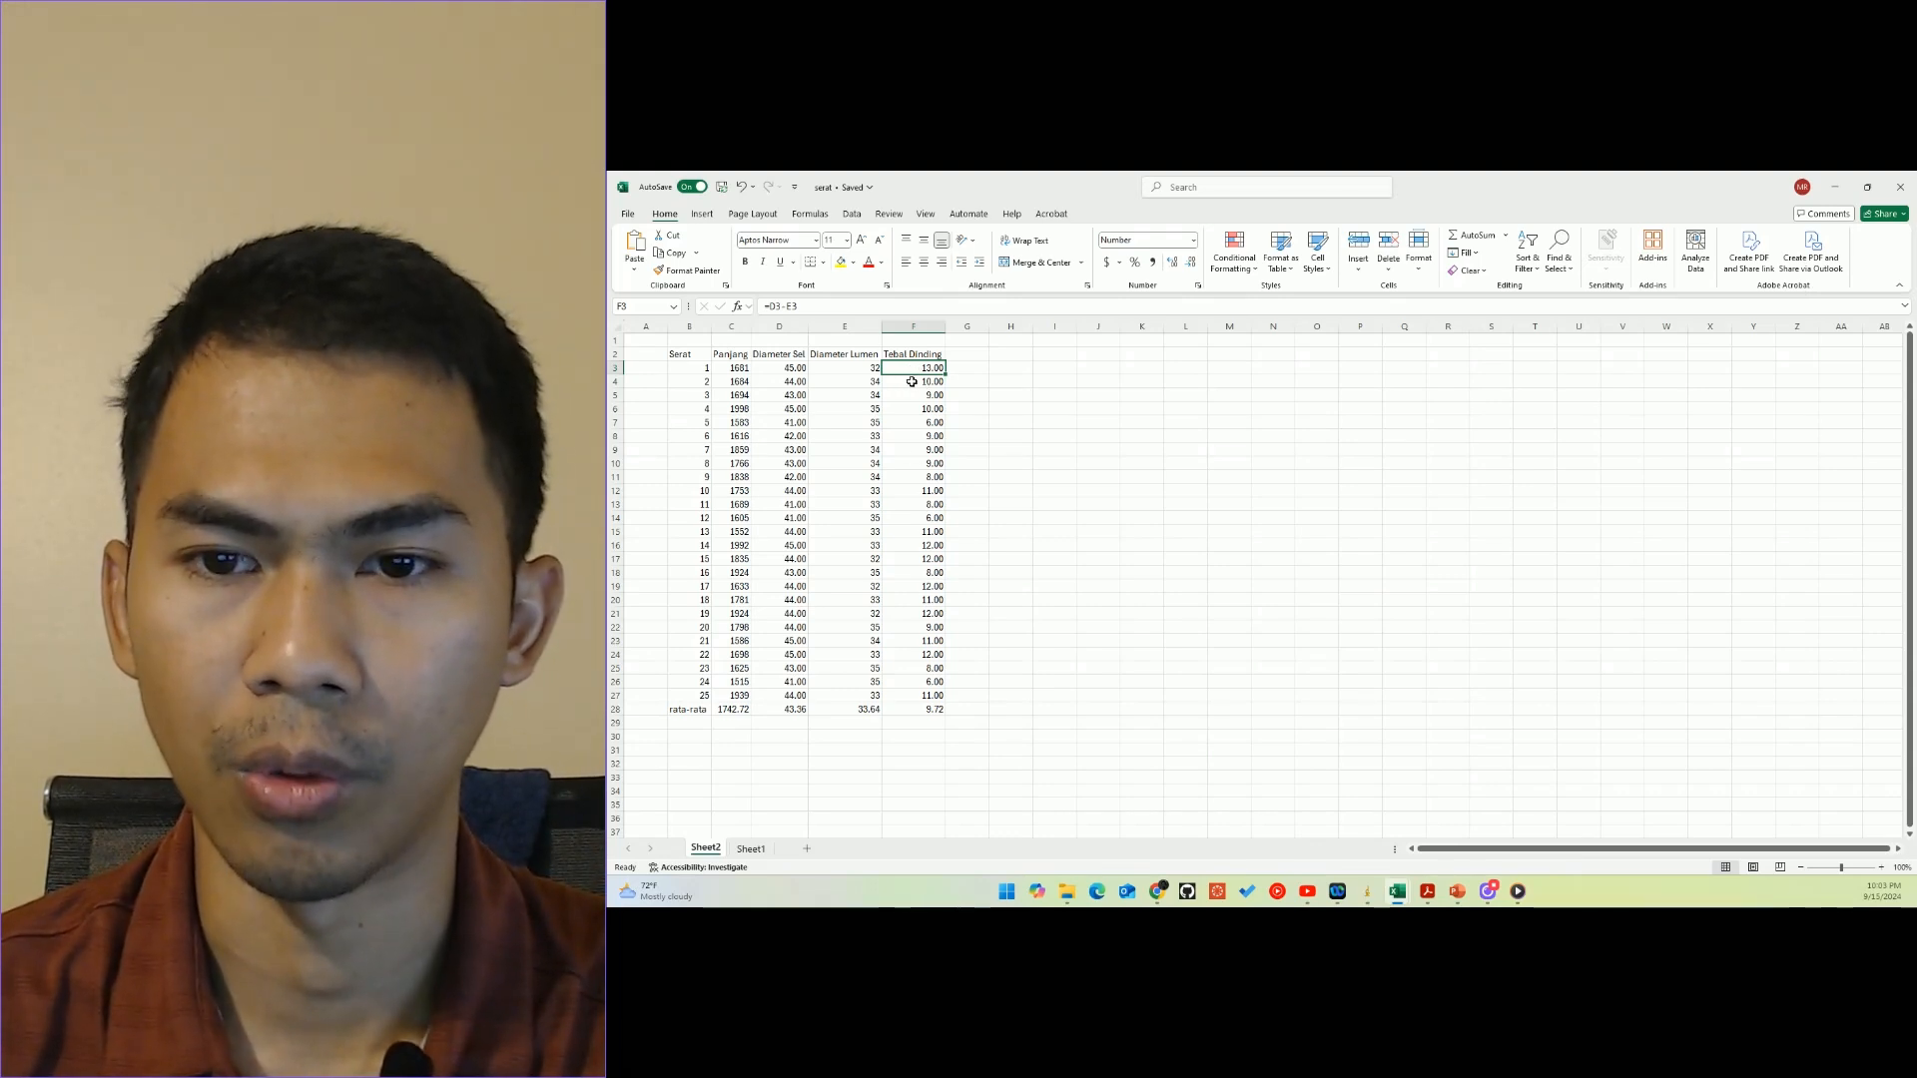
Make the rata-rata row bold from its label through the Tebal Dinding average.
{"action": "left_click_drag", "start_coordinate": [698, 708], "coordinate": [910, 711]}
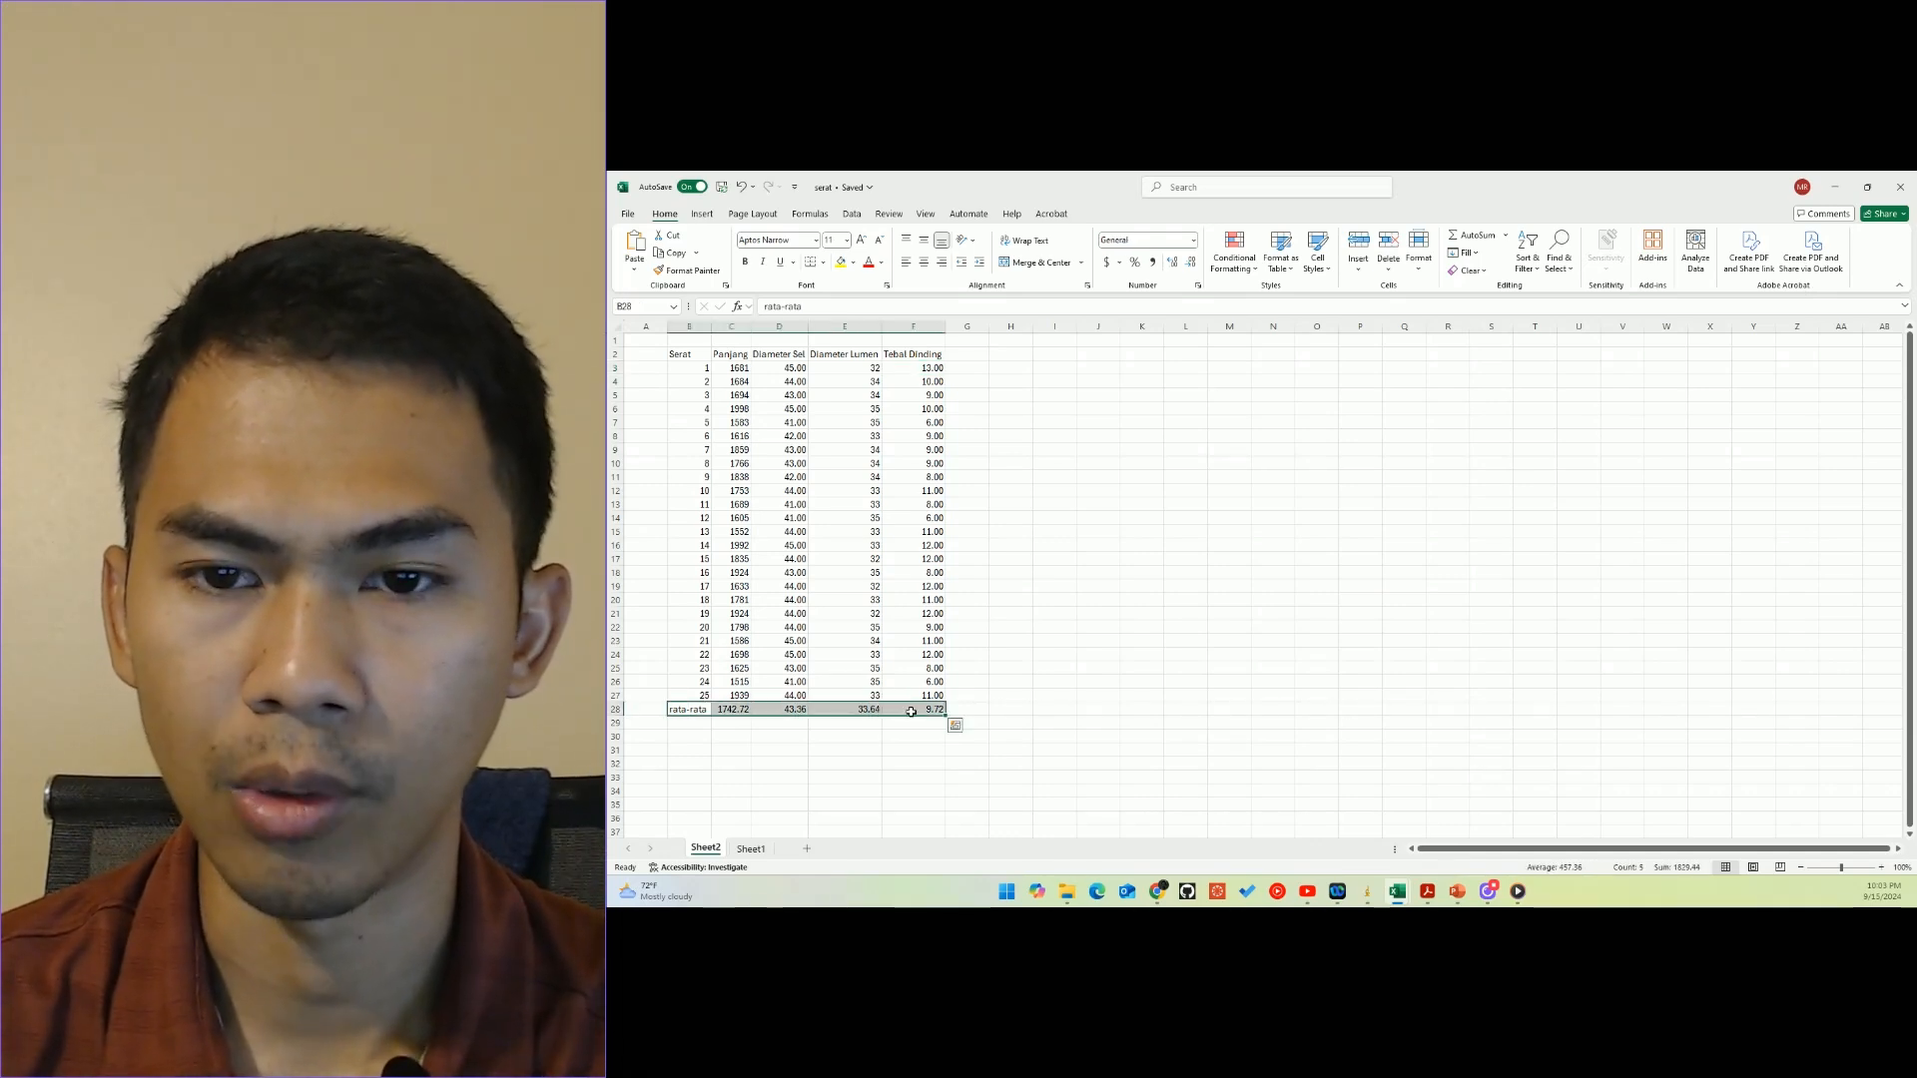
{"action": "key", "text": "ctrl+b"}
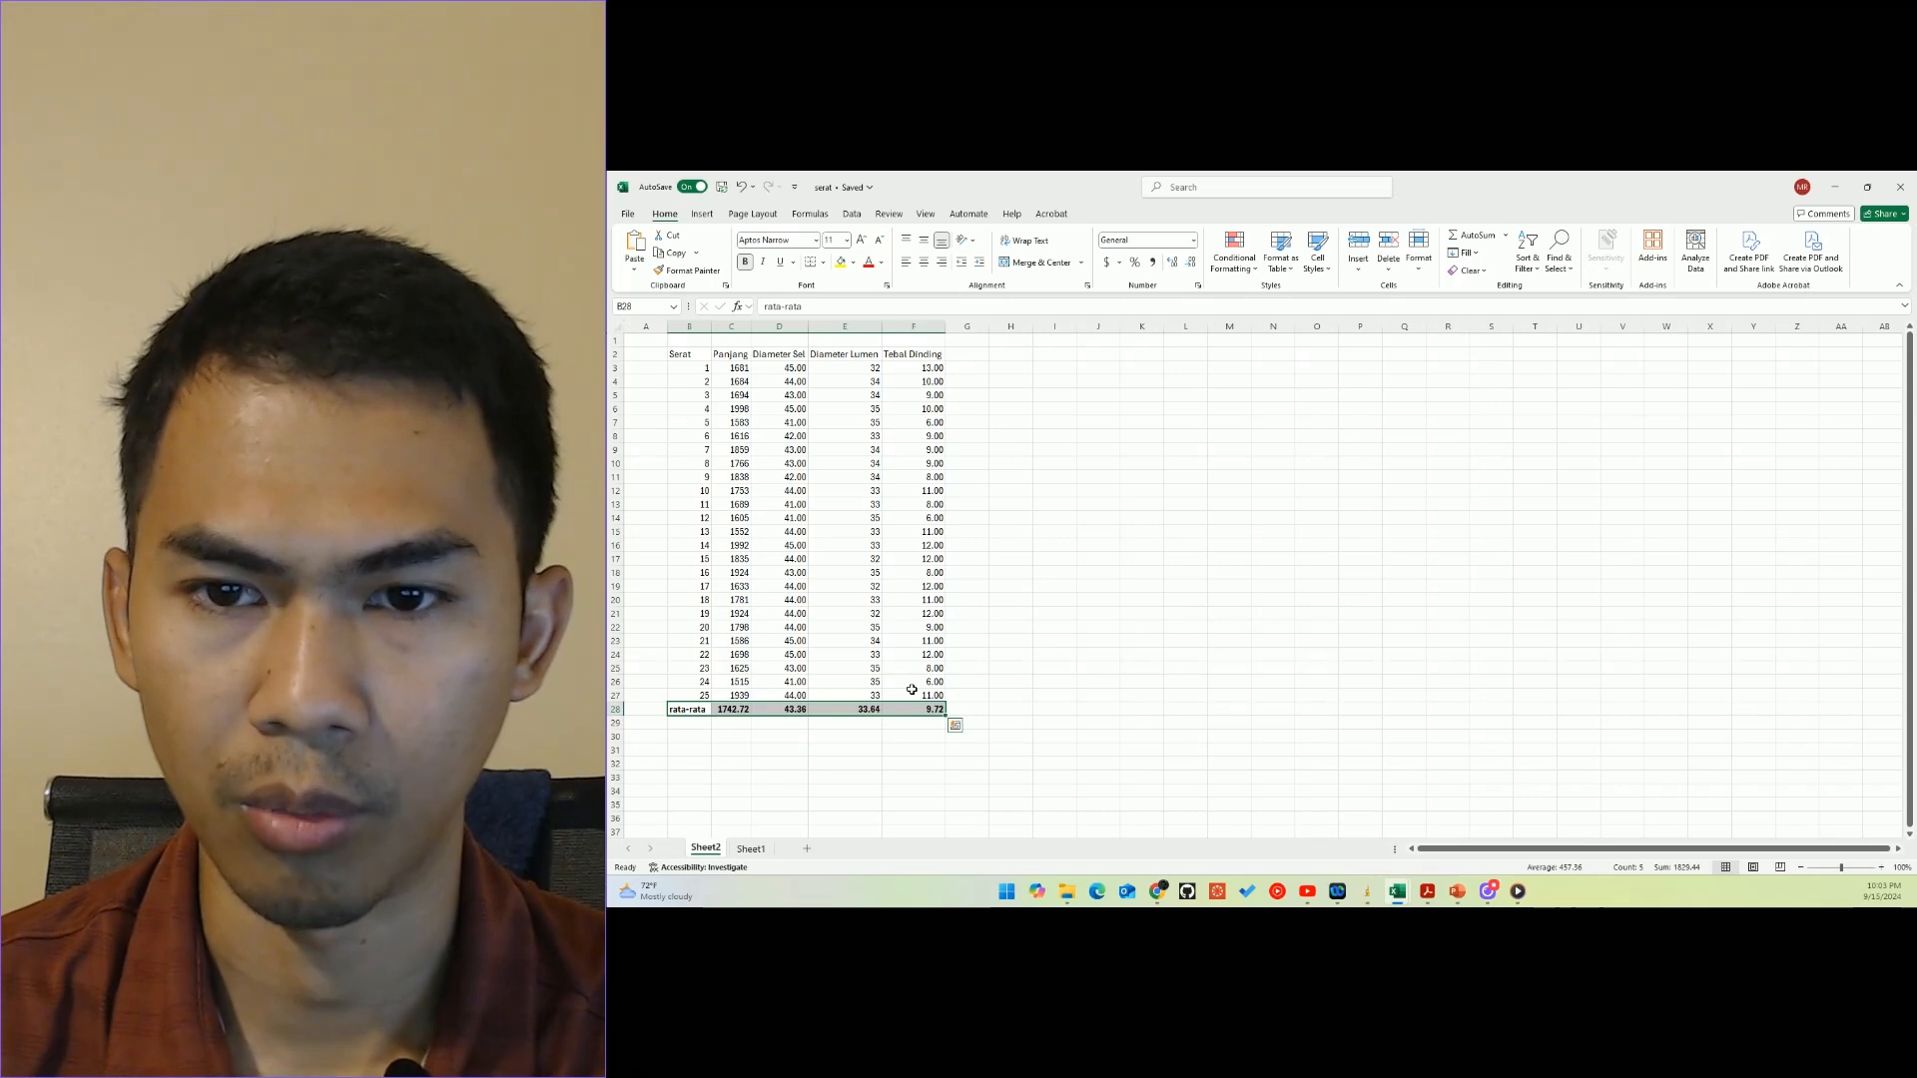
{"action": "left_click", "coordinate": [912, 668]}
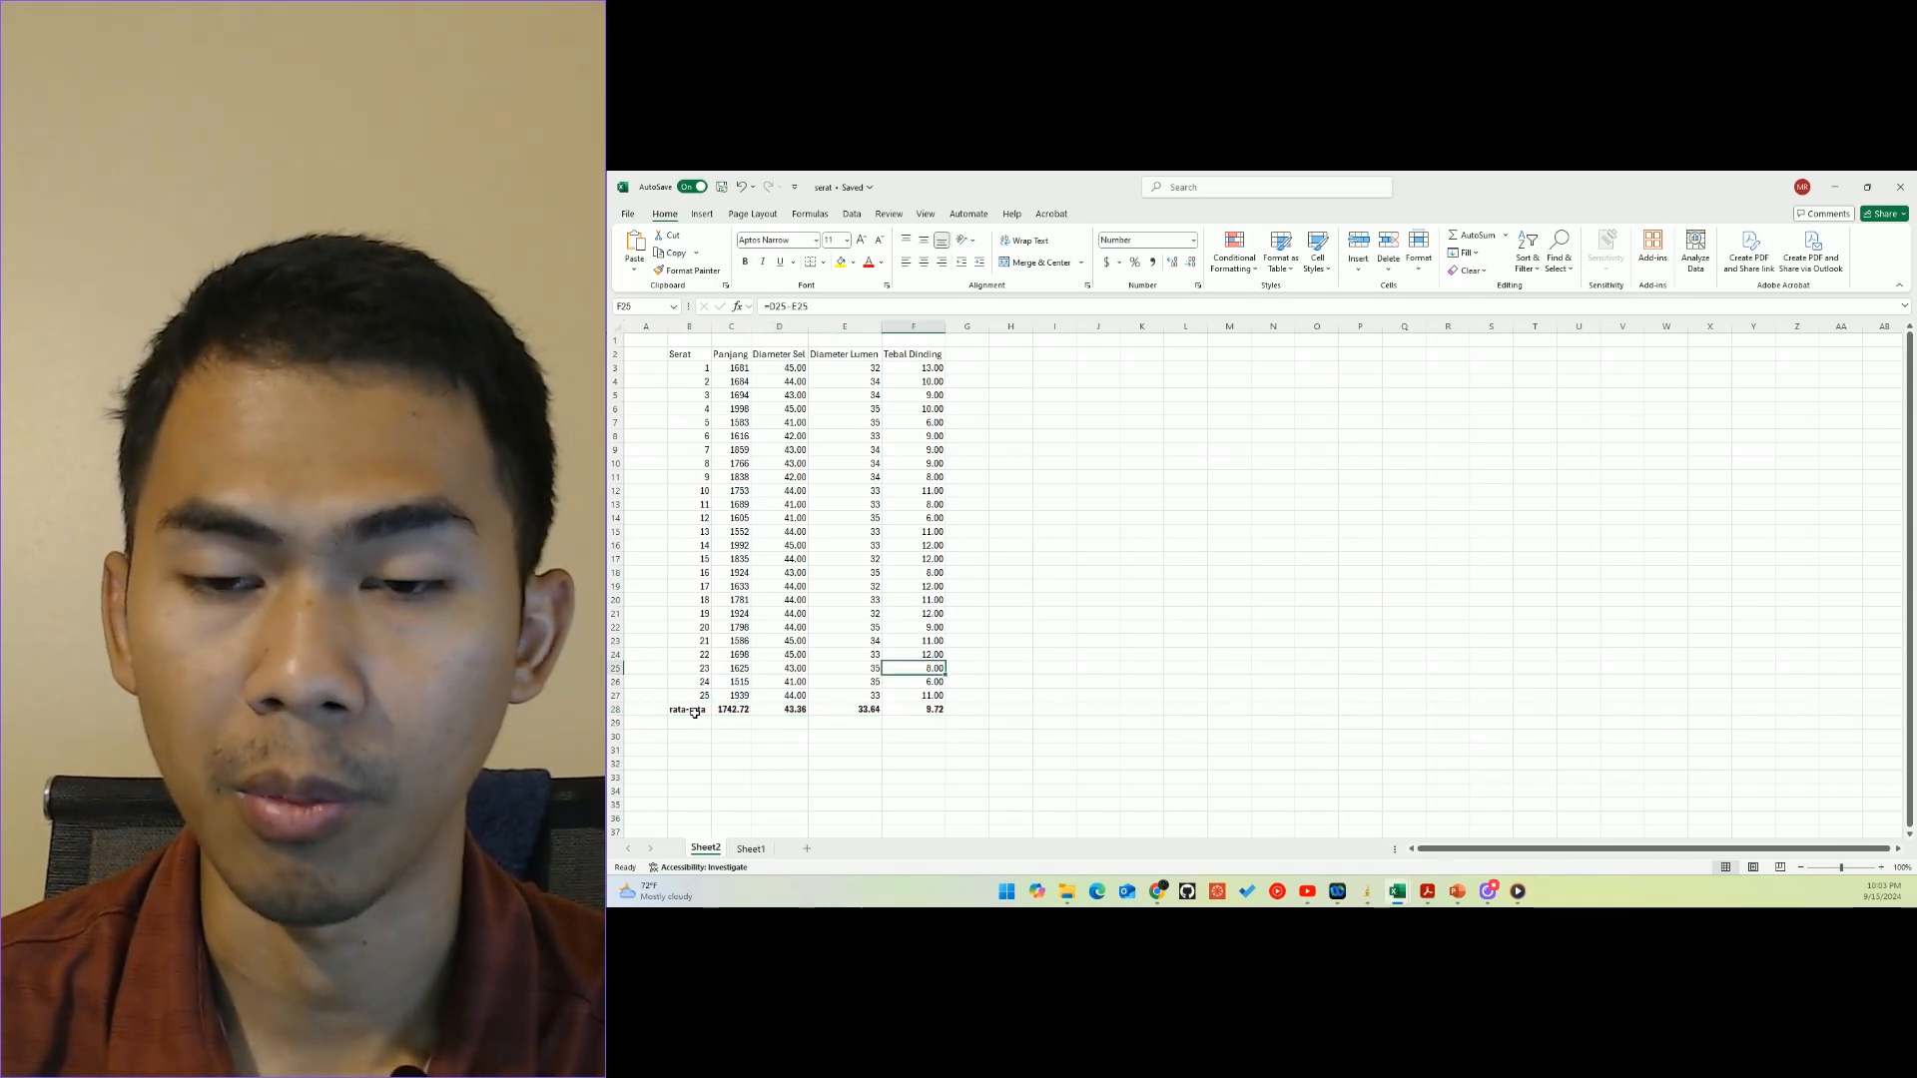
Inspect the average formulas in the rata-rata row for length, cell diameter, lumen diameter and wall thickness.
{"action": "left_click", "coordinate": [695, 712]}
{"action": "left_click", "coordinate": [742, 711]}
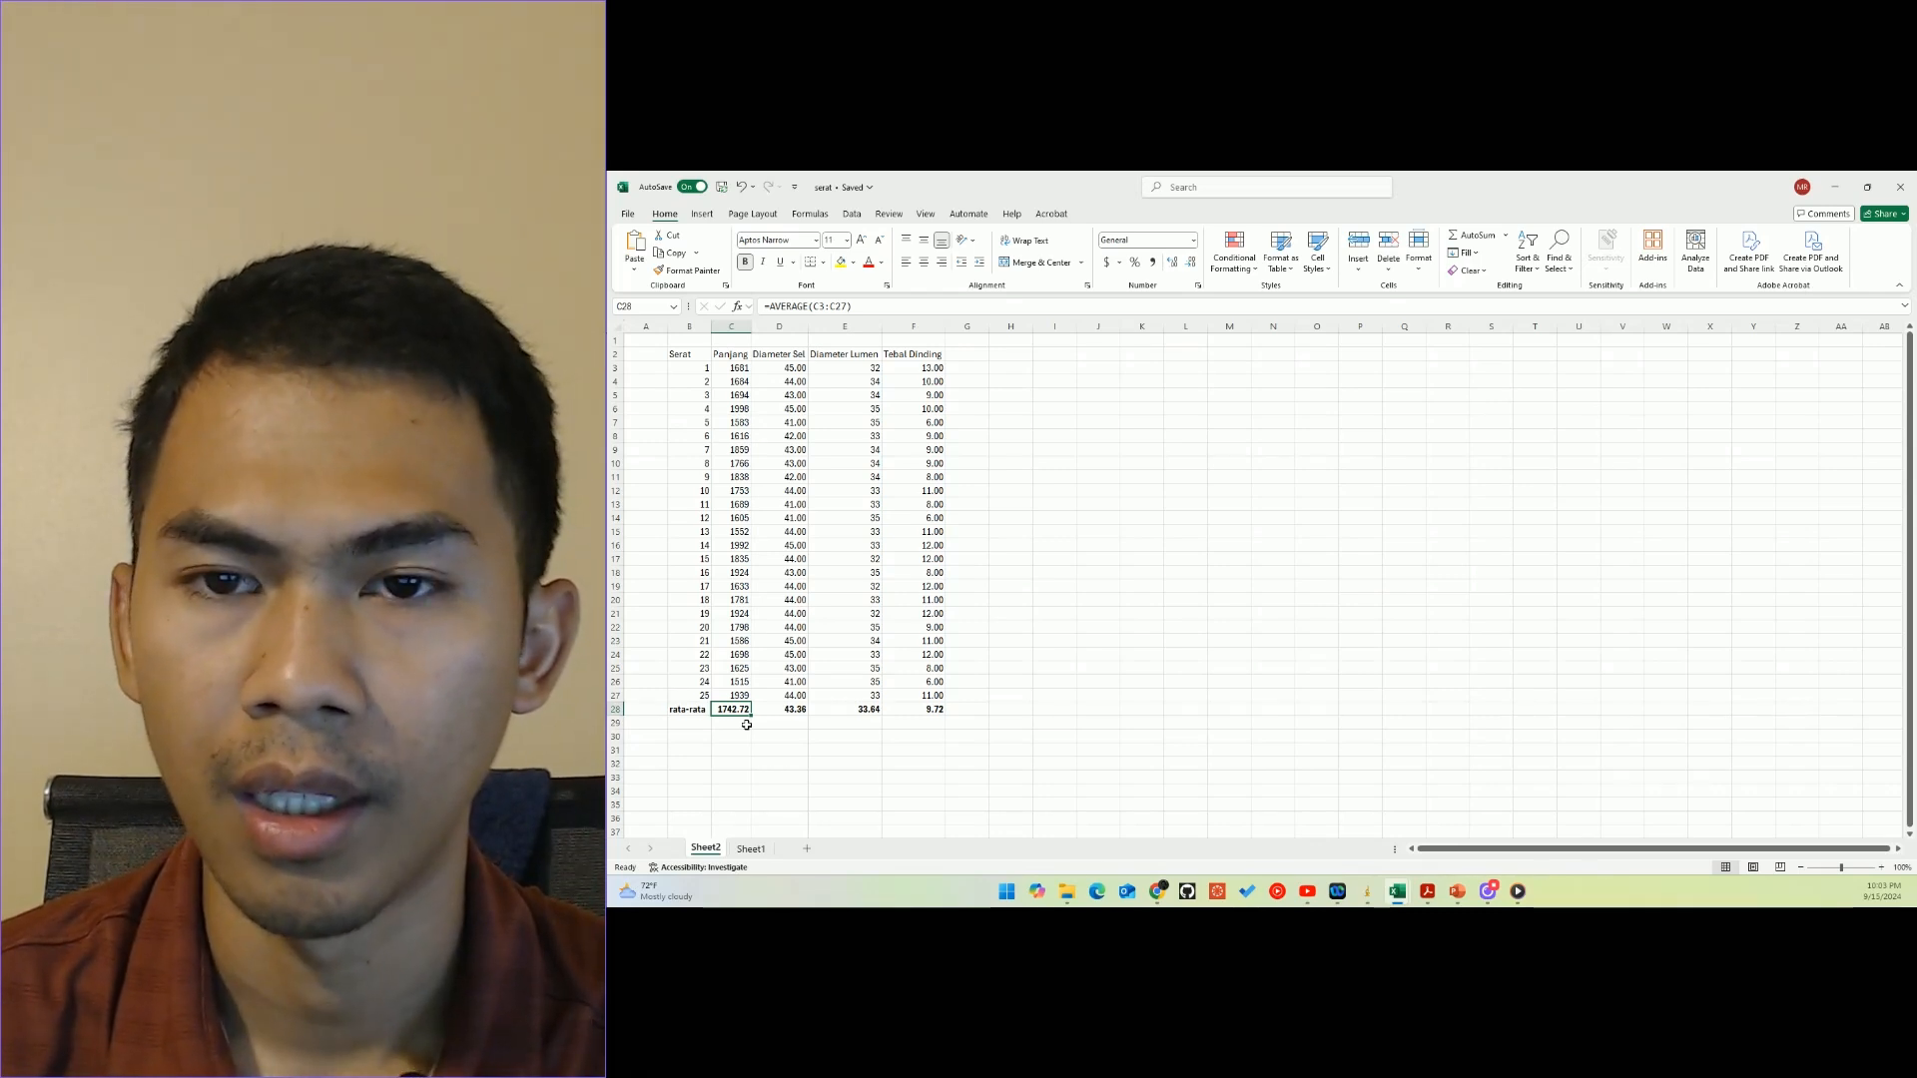
{"action": "left_click", "coordinate": [774, 712]}
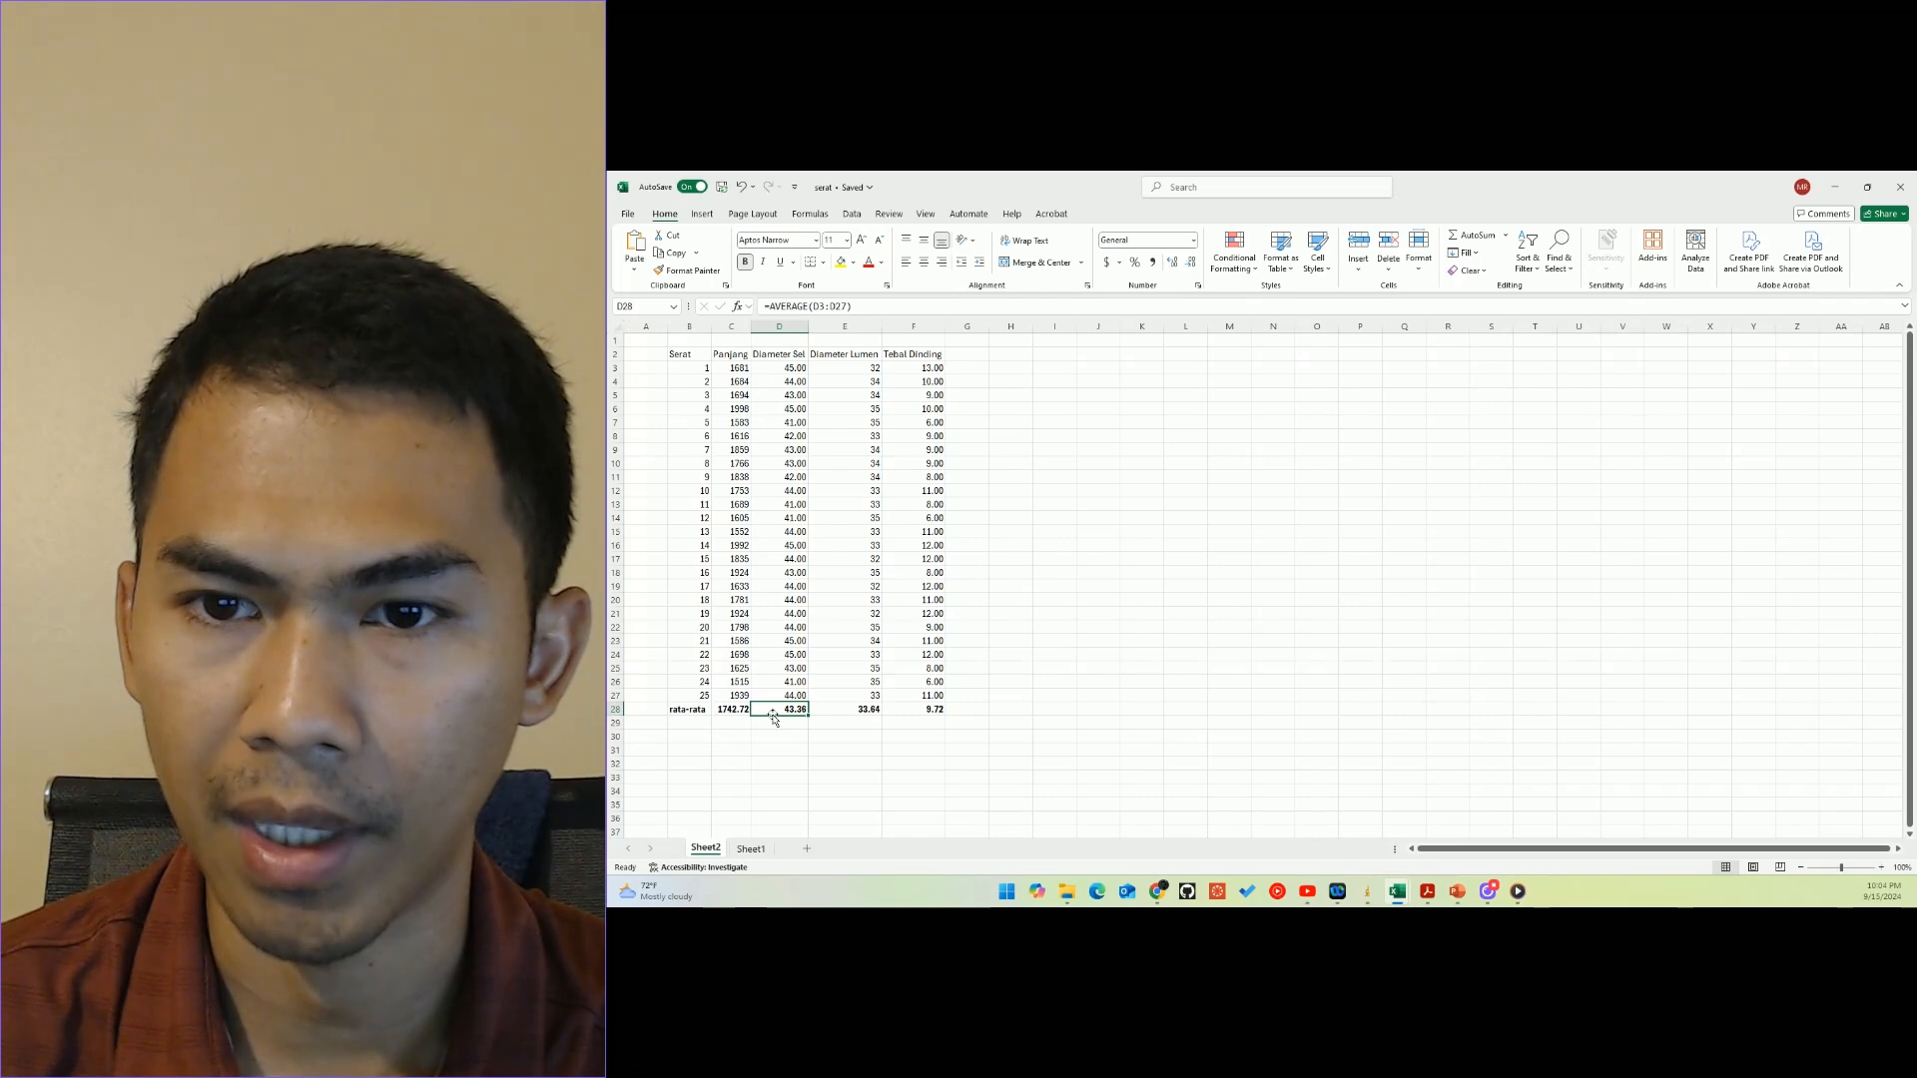
{"action": "left_click", "coordinate": [840, 712]}
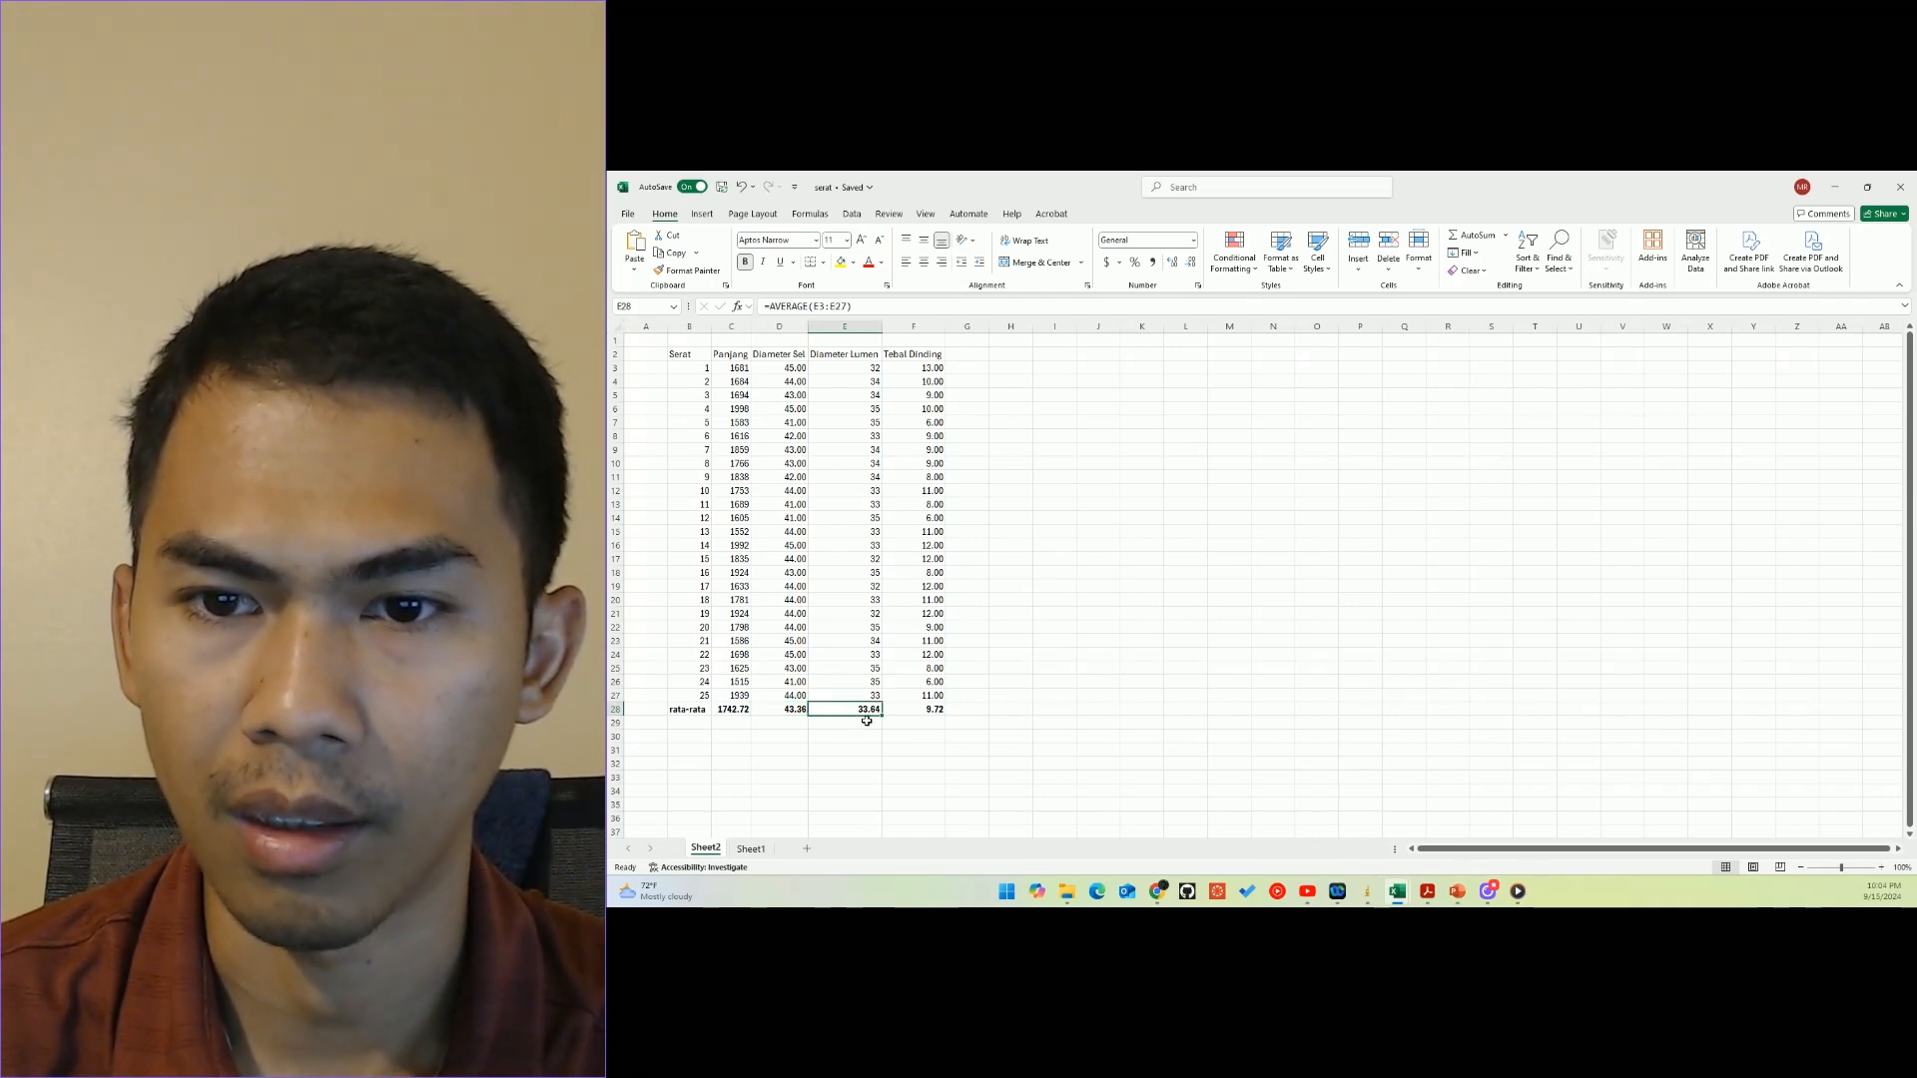
{"action": "left_click", "coordinate": [915, 721]}
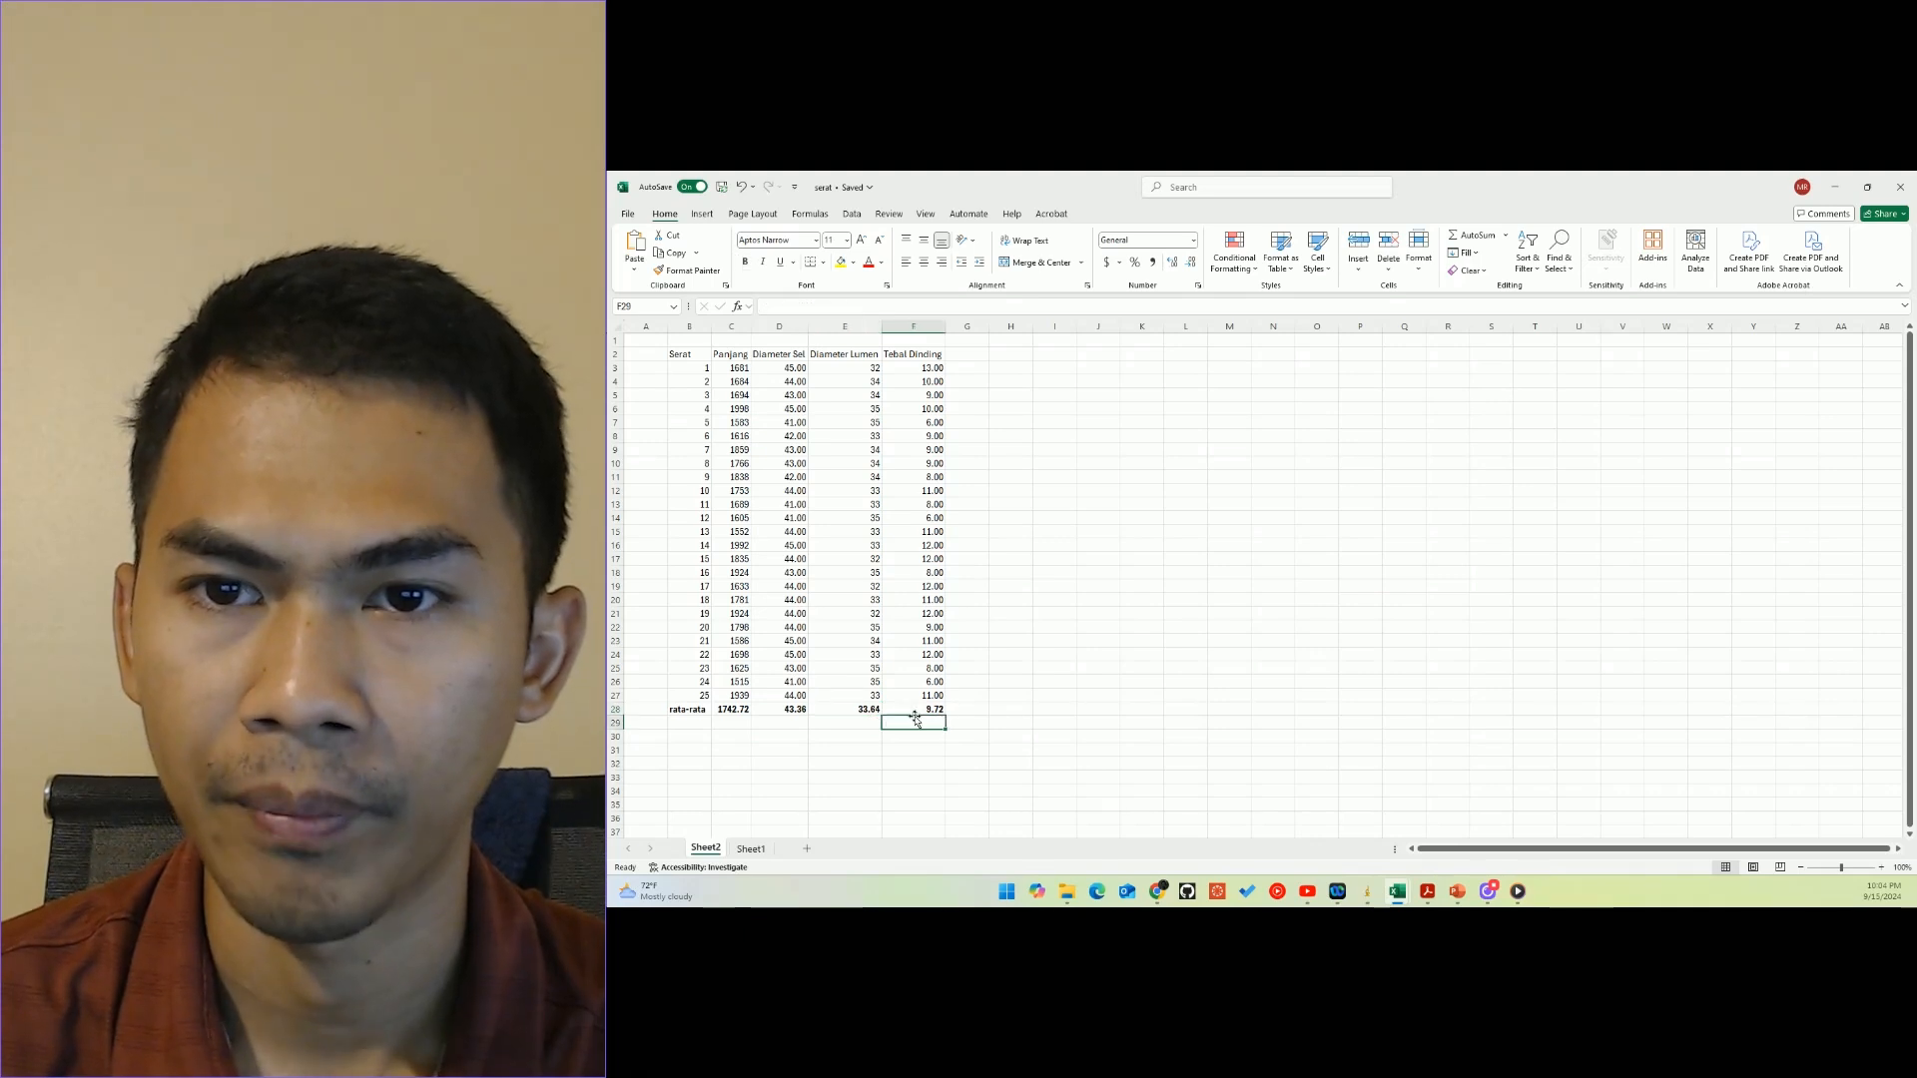
{"action": "left_click", "coordinate": [915, 711]}
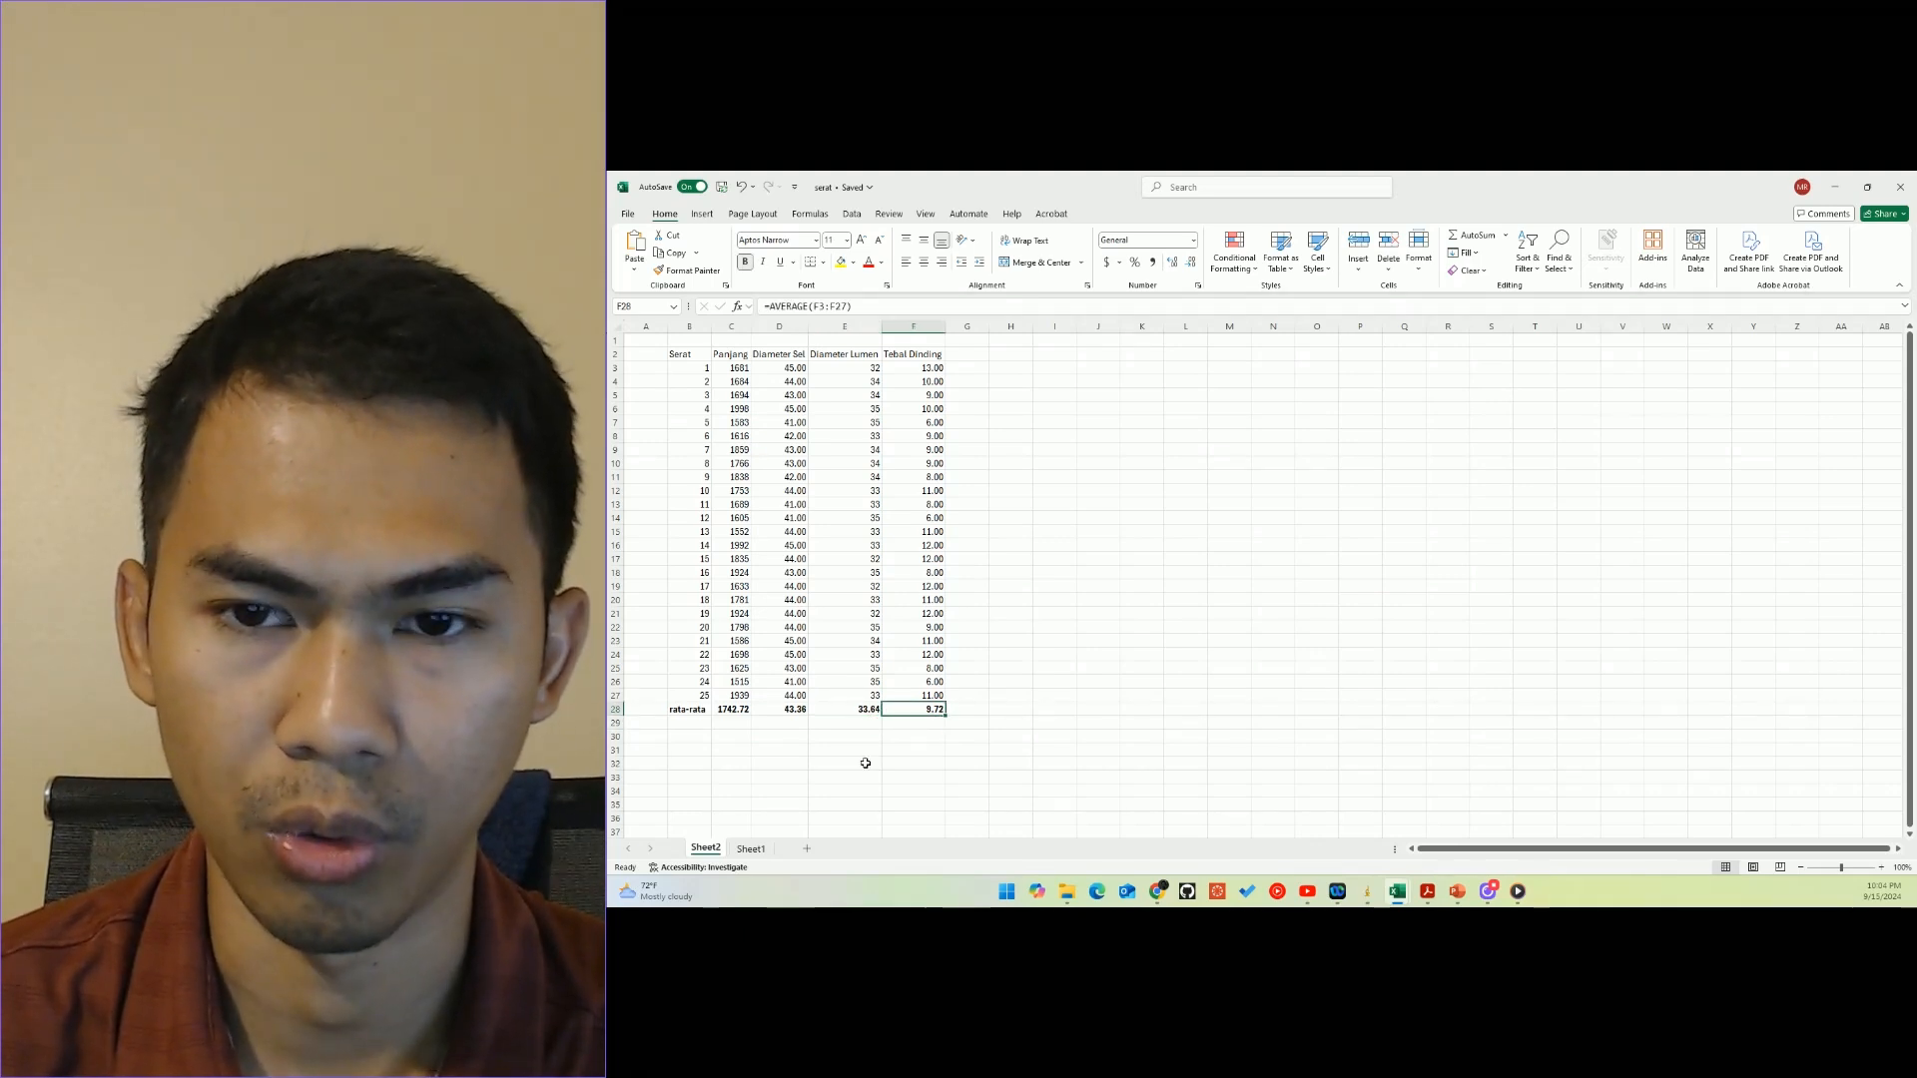
Open Sheet1 and examine the linked averages for fibre diameter, lumen diameter, wall thickness and length, including the halved wall thickness.
{"action": "left_click", "coordinate": [752, 849]}
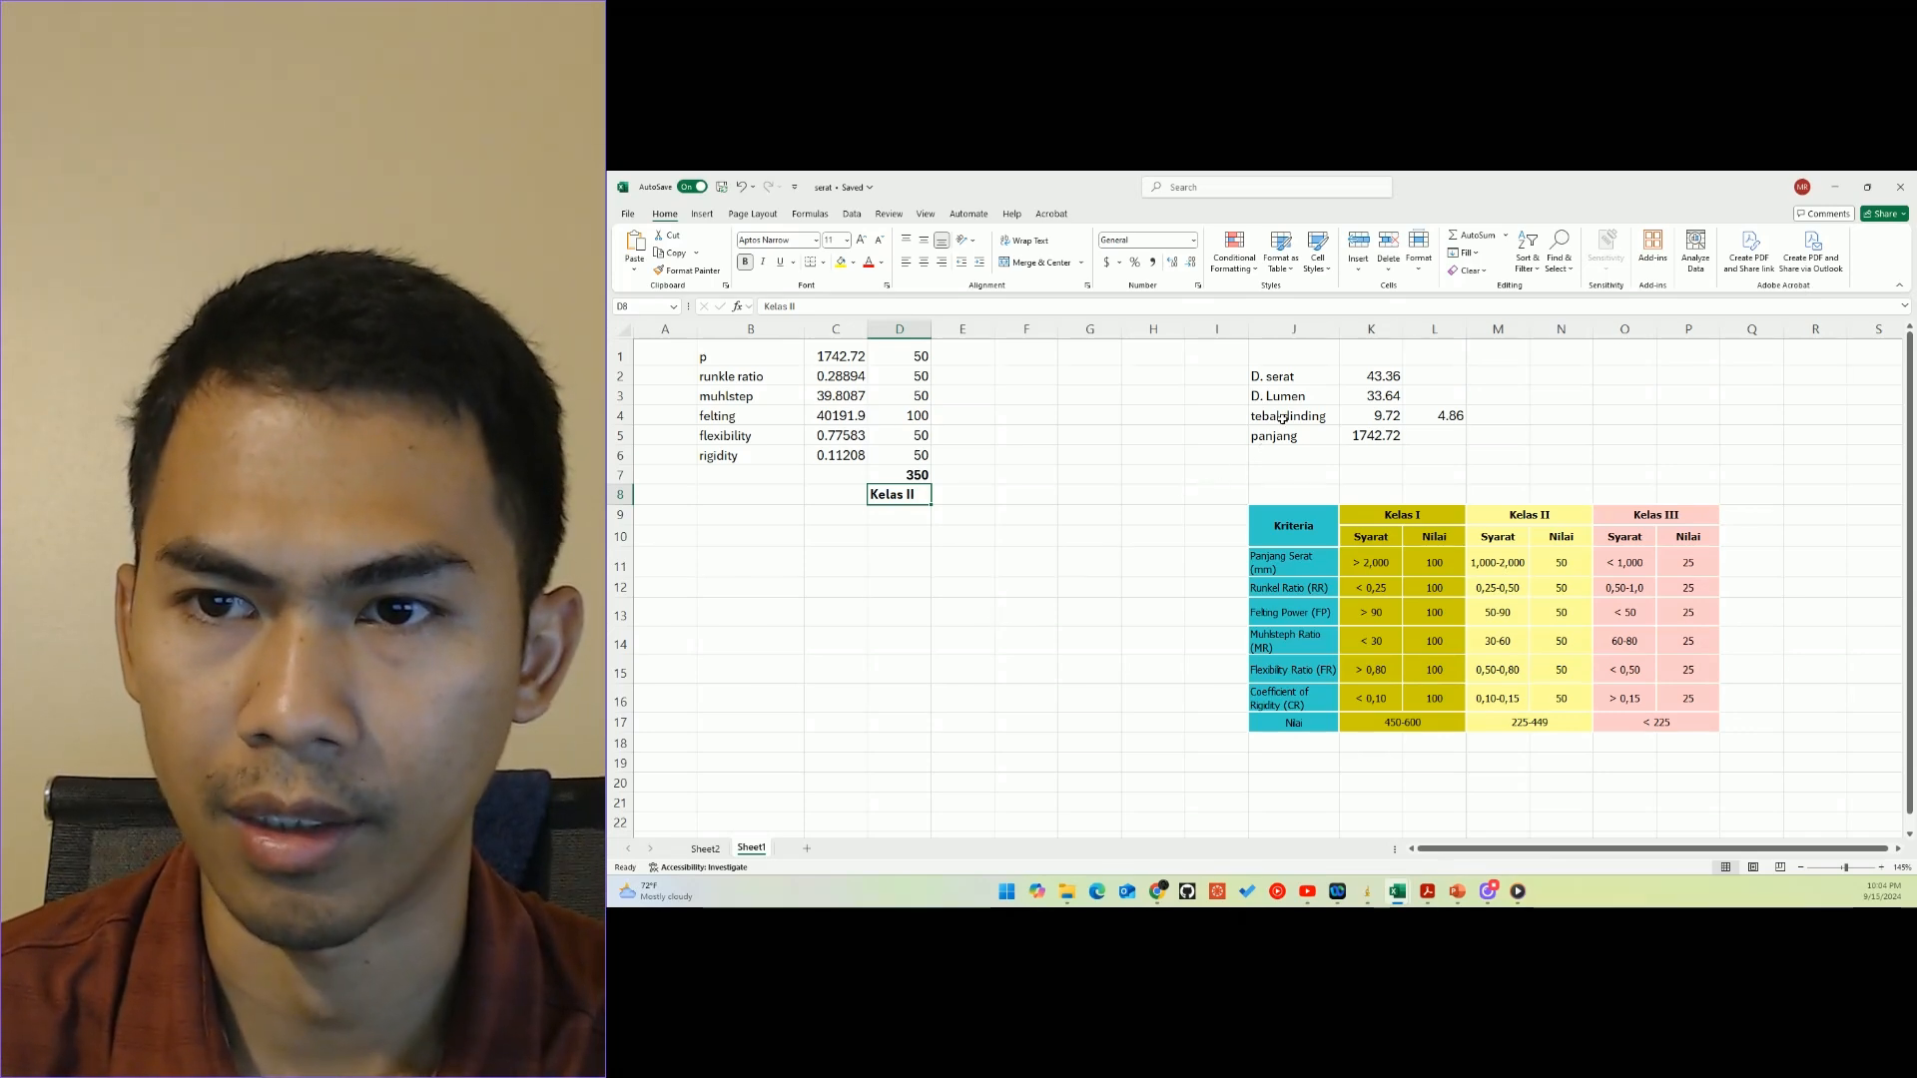
{"action": "left_click", "coordinate": [1287, 379]}
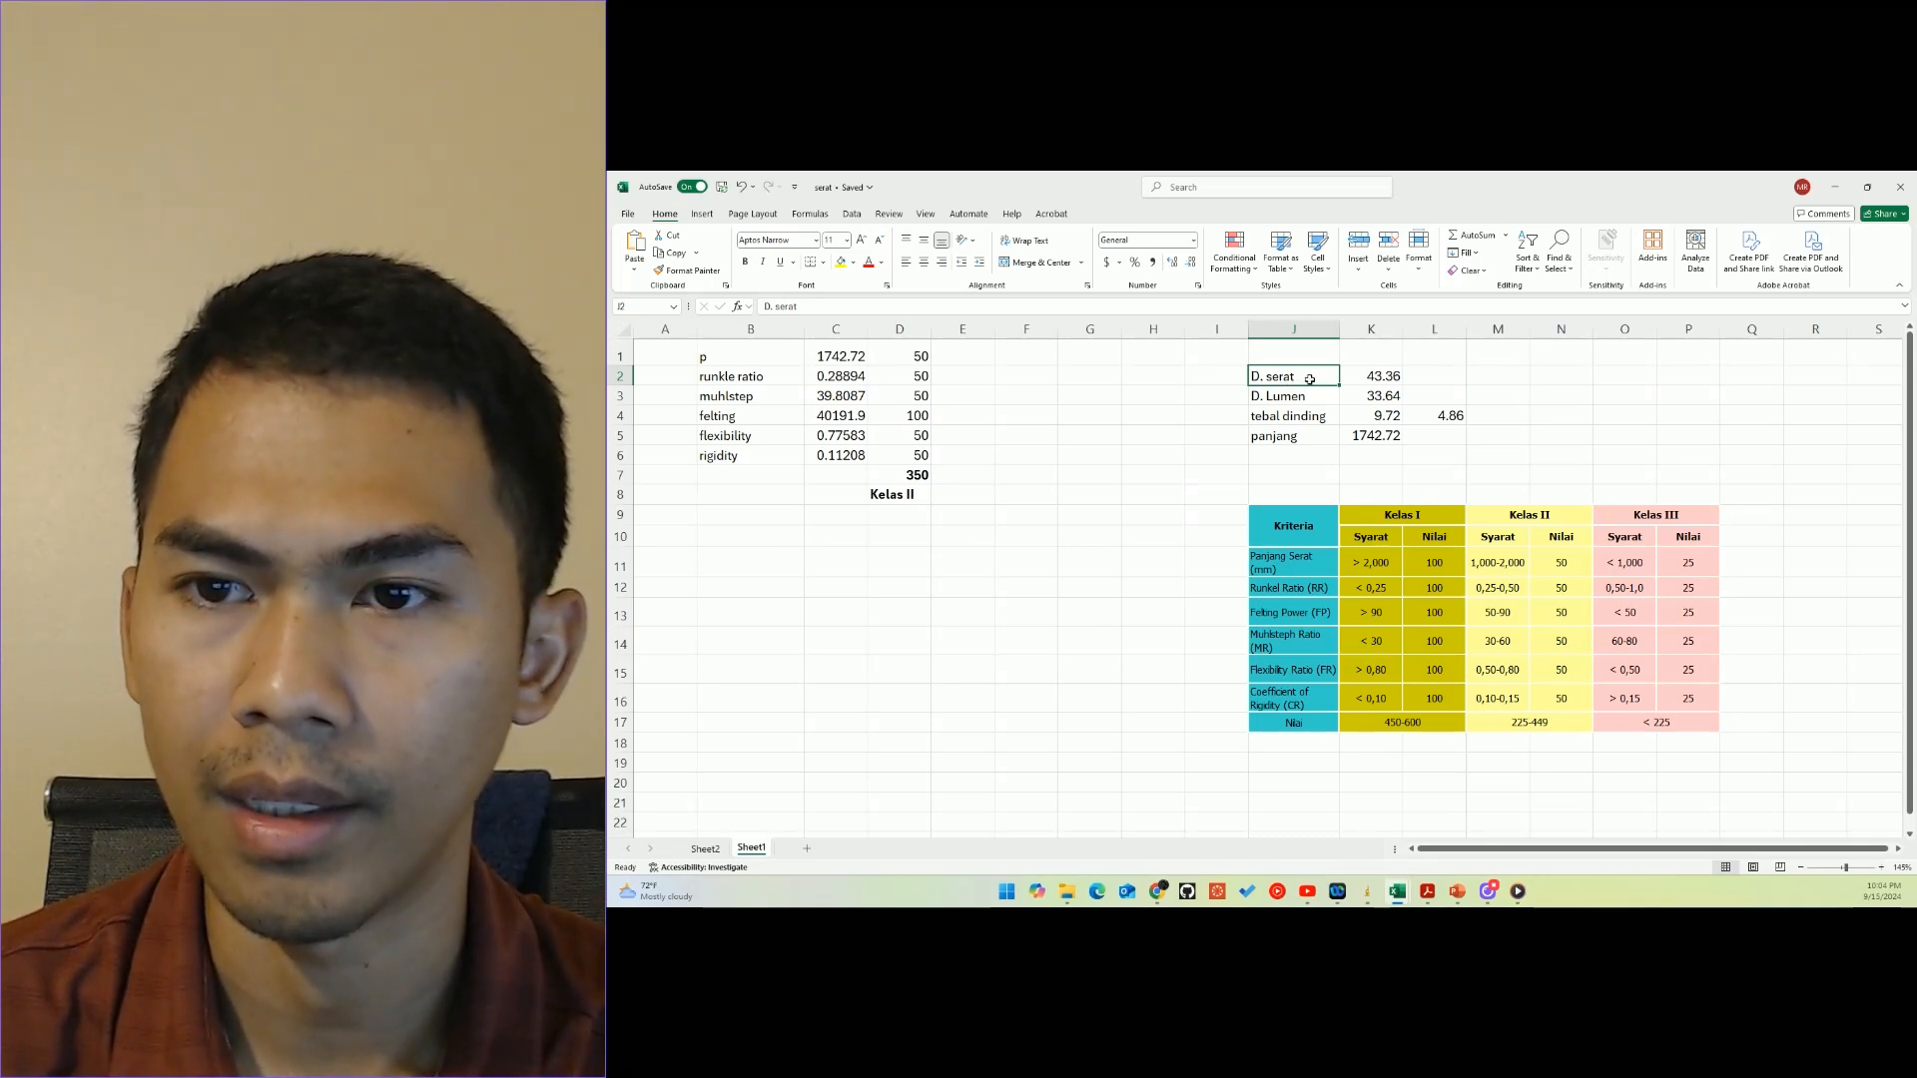
{"action": "left_click", "coordinate": [1312, 396]}
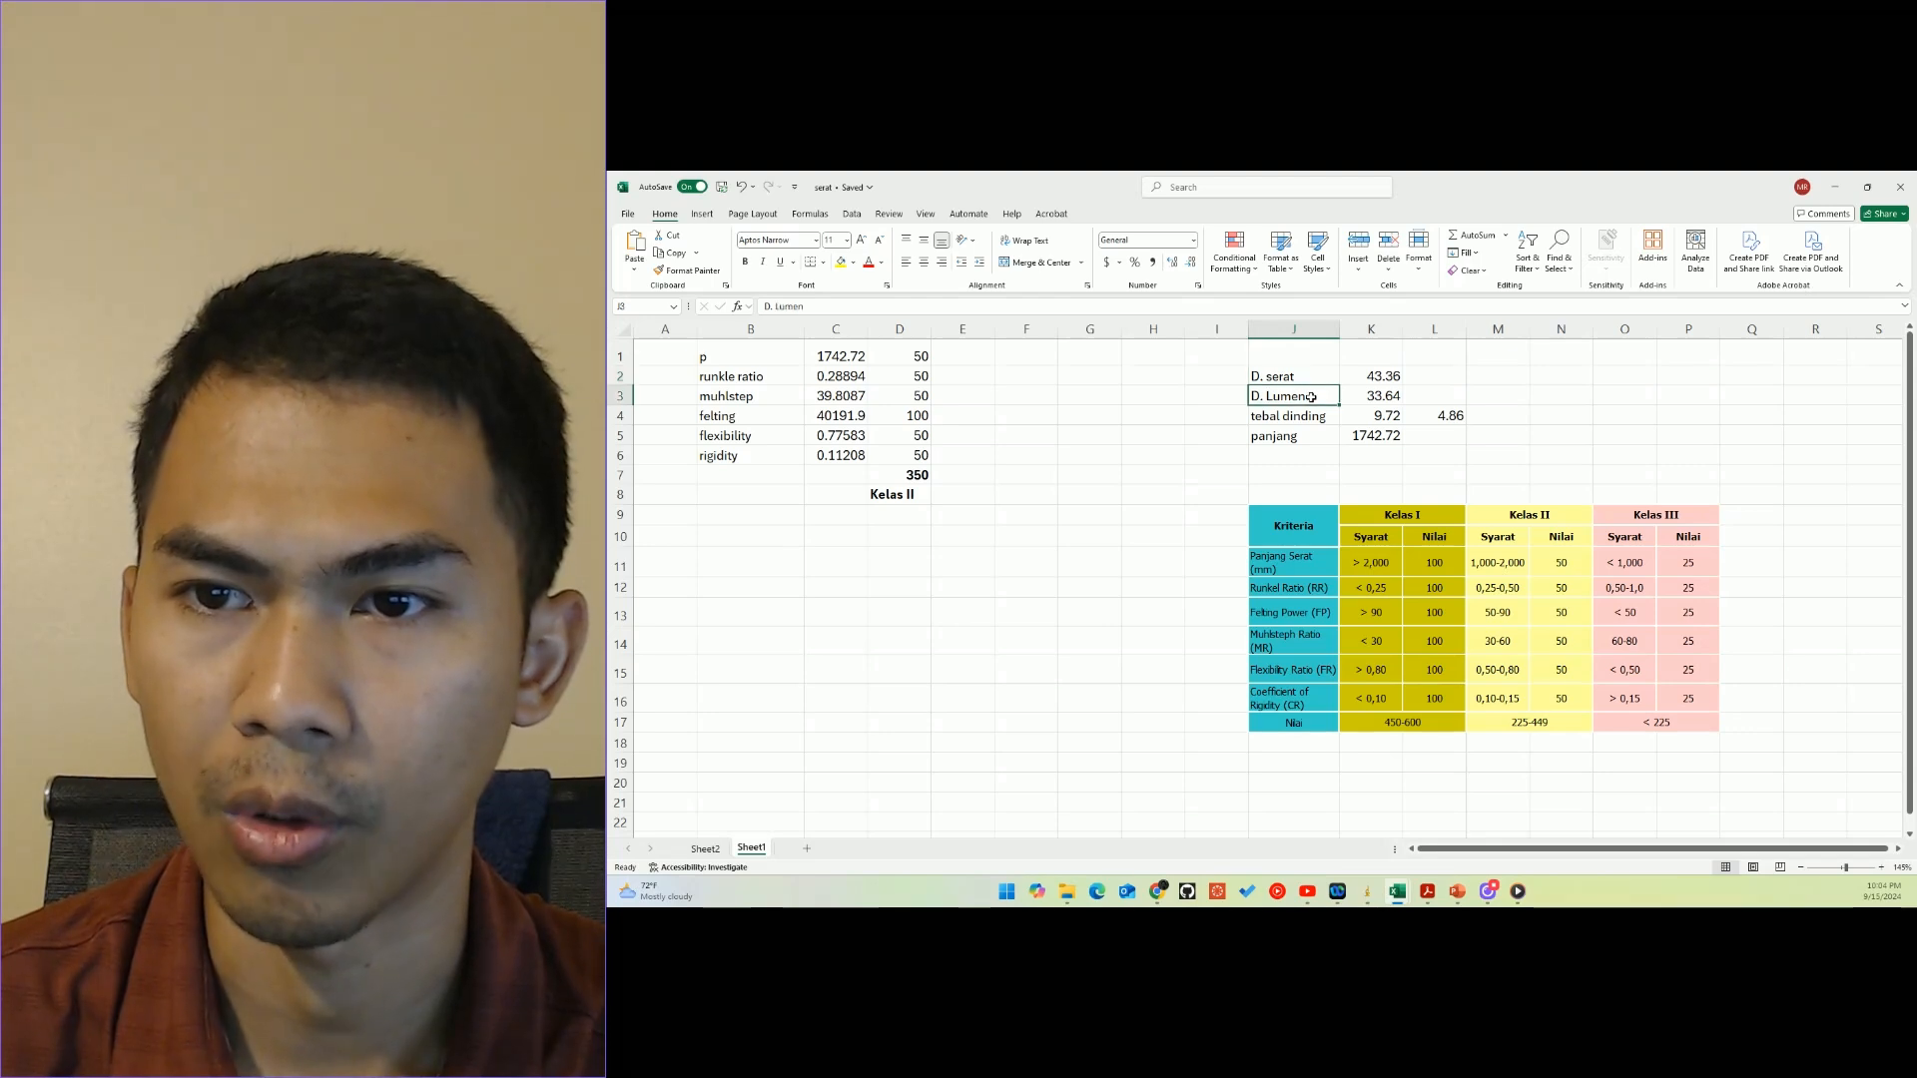
{"action": "left_click", "coordinate": [1314, 415]}
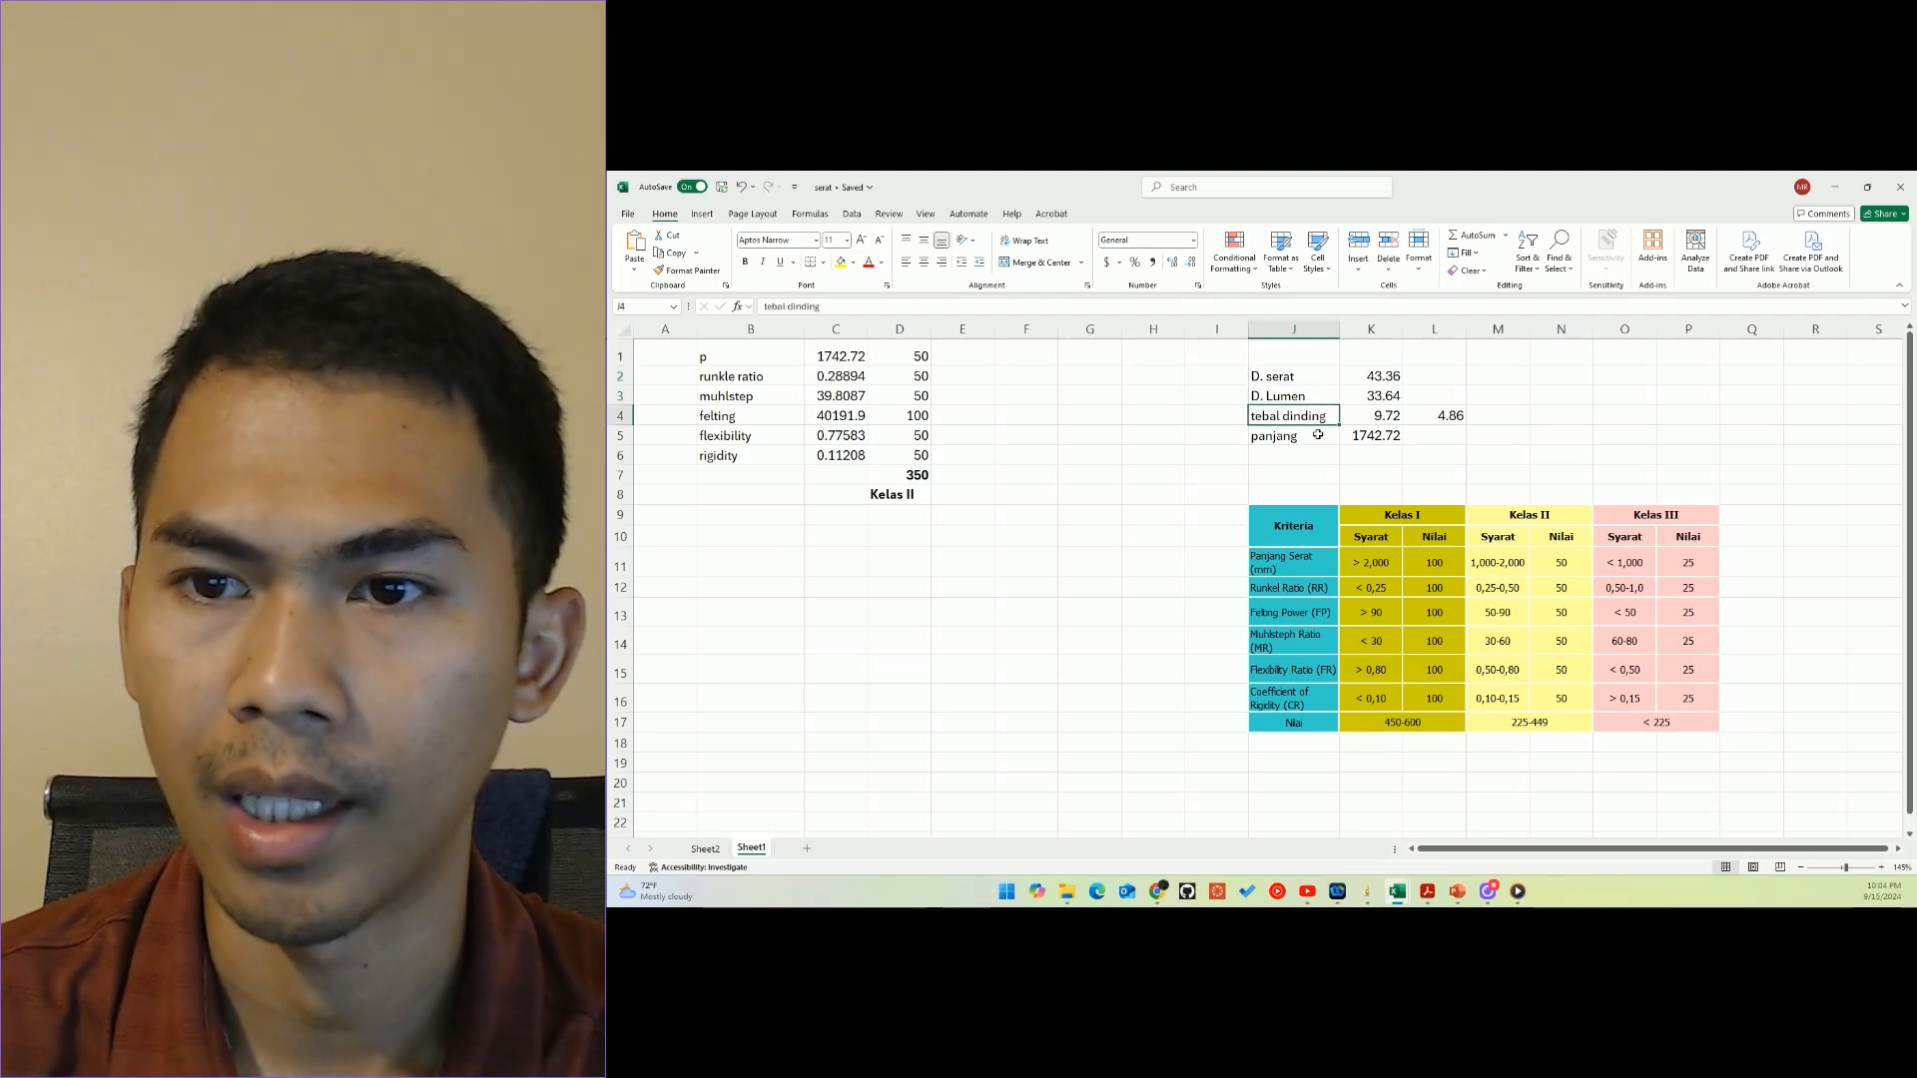
{"action": "left_click", "coordinate": [1318, 435]}
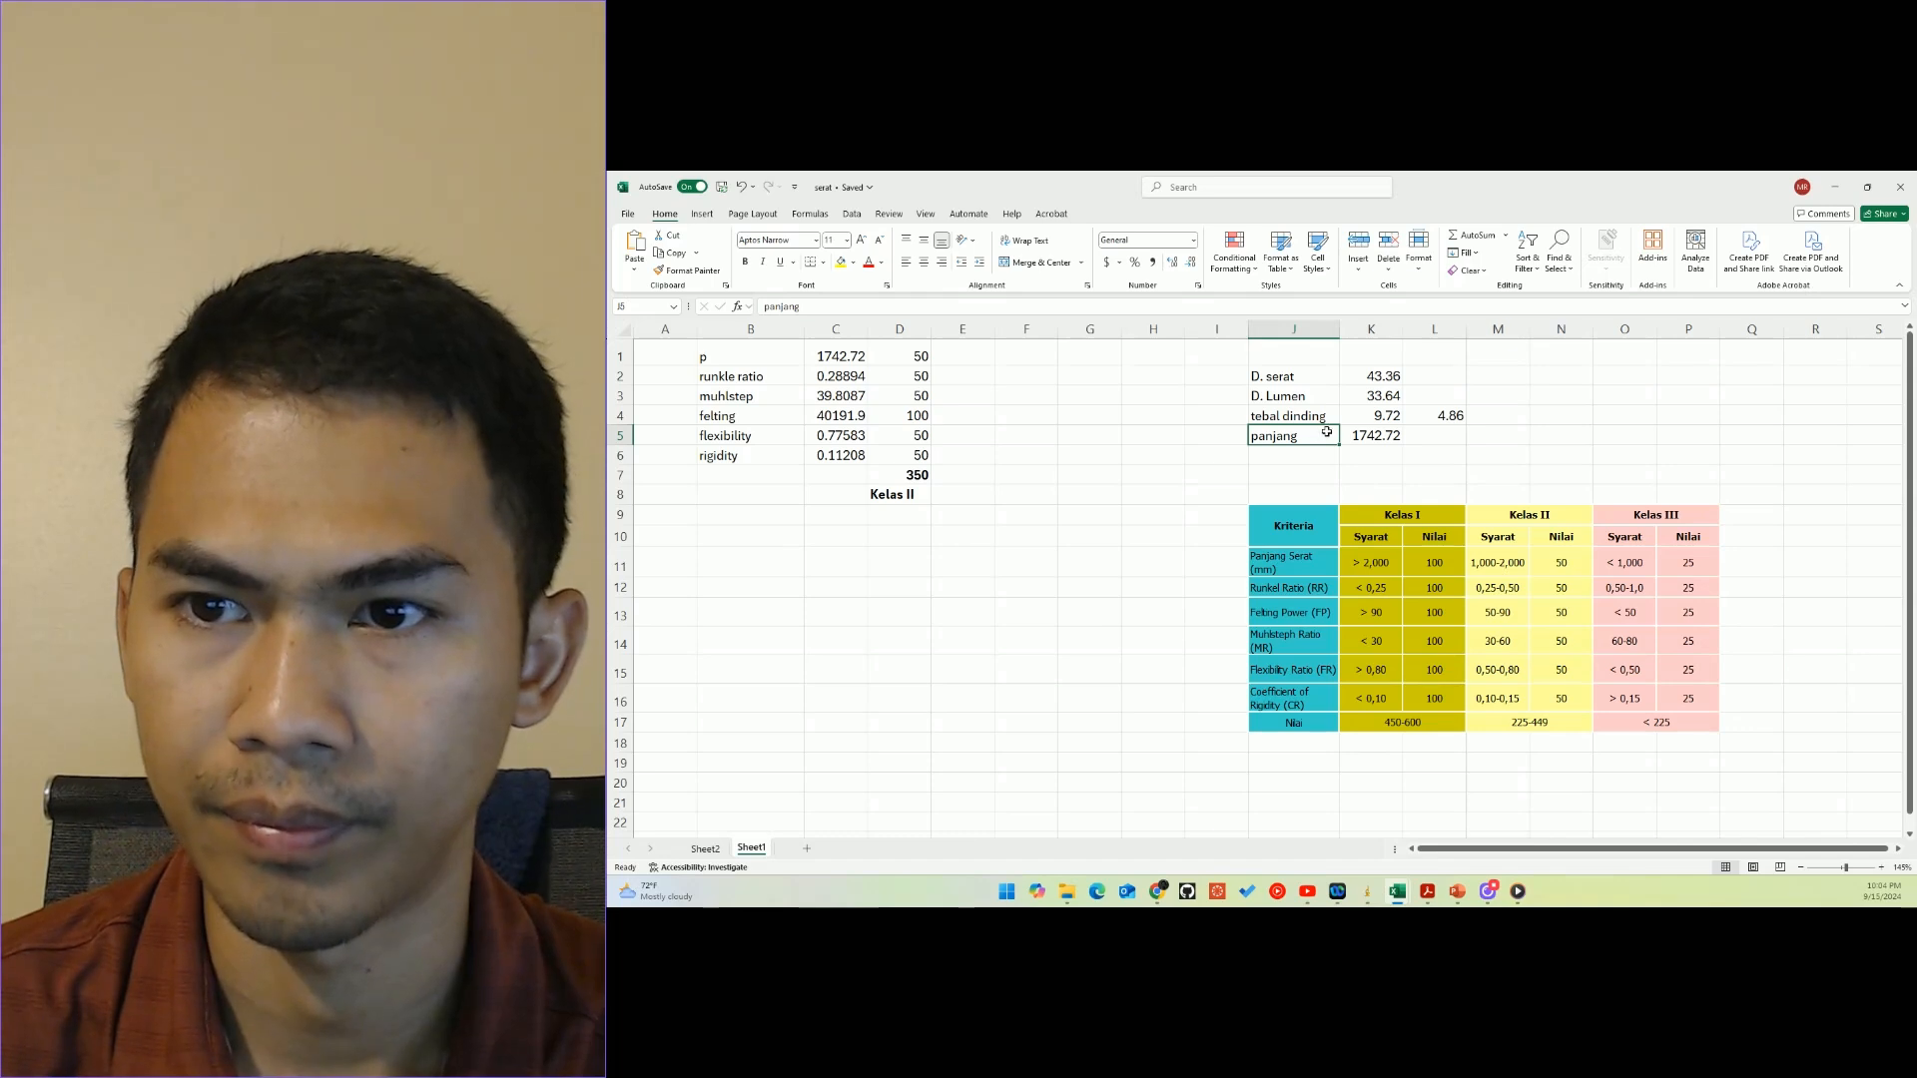
{"action": "left_click", "coordinate": [1382, 415]}
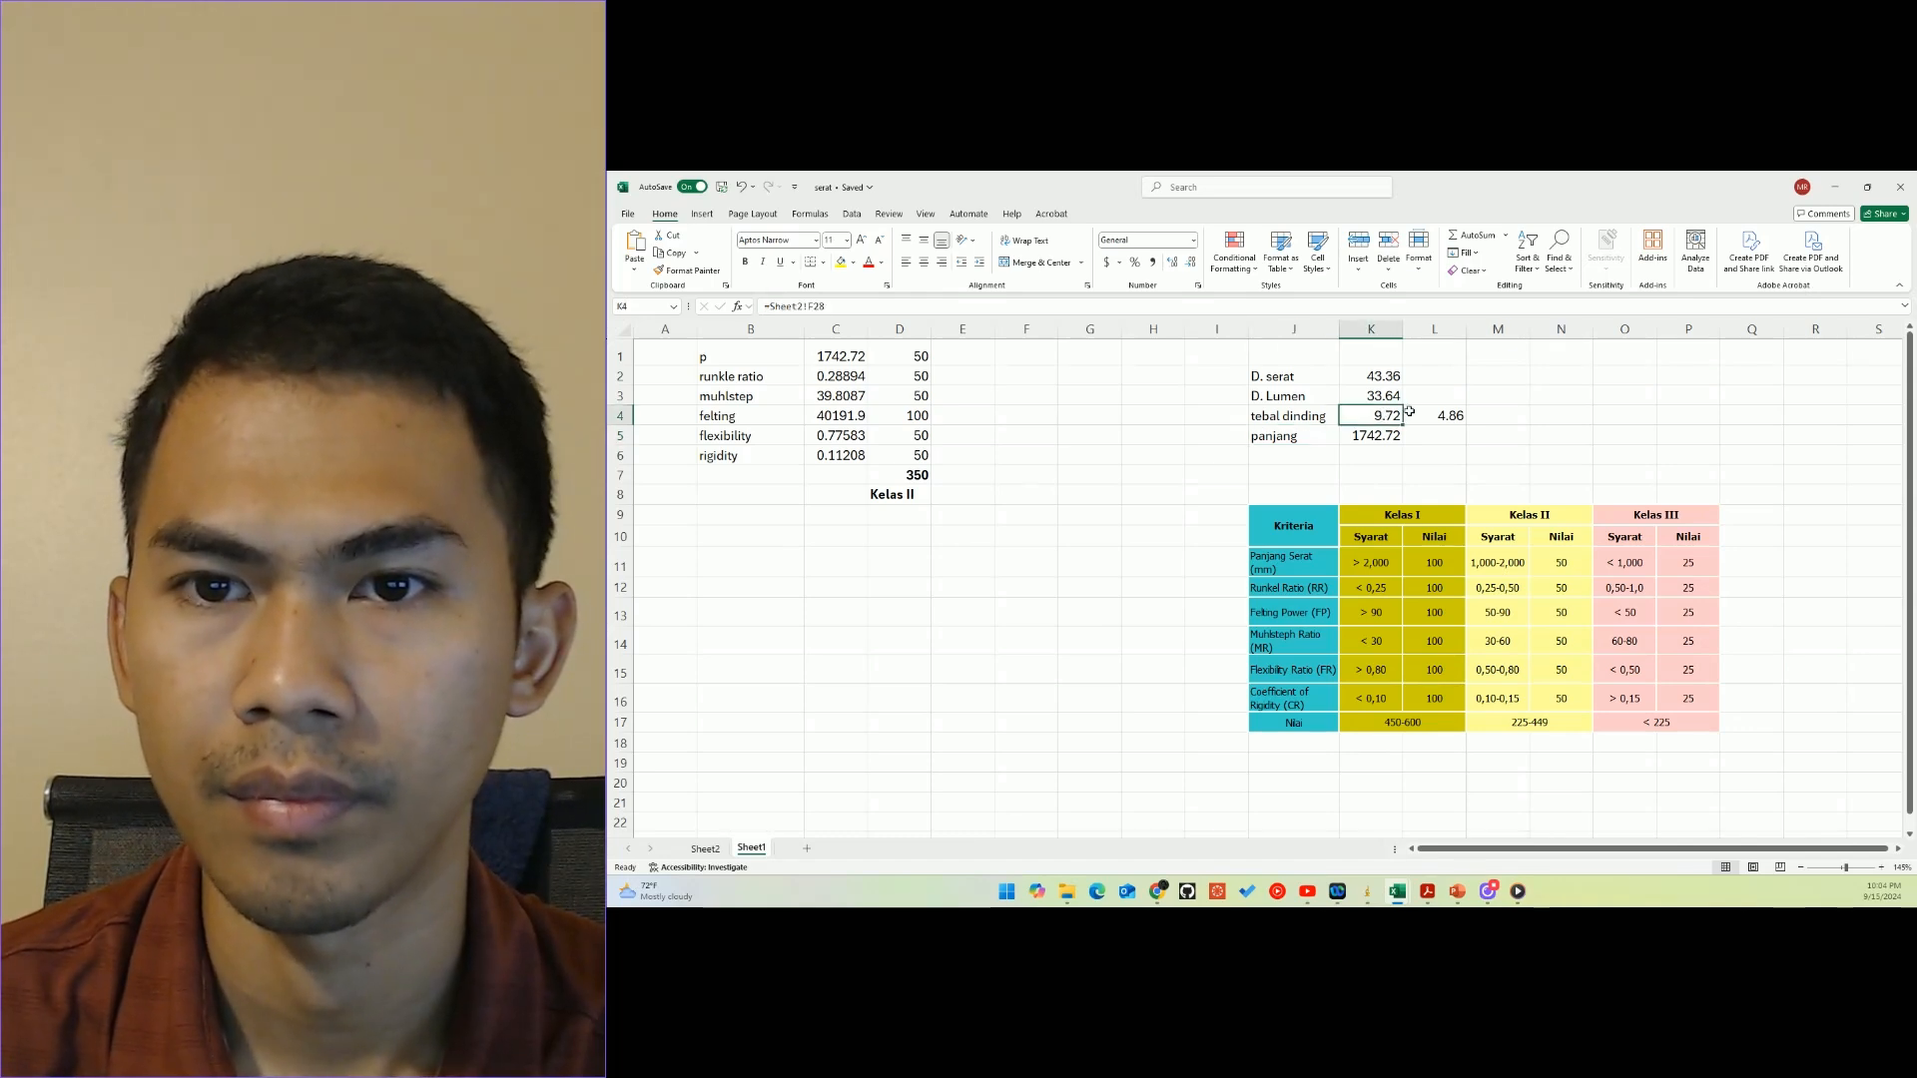
{"action": "left_click", "coordinate": [1417, 412]}
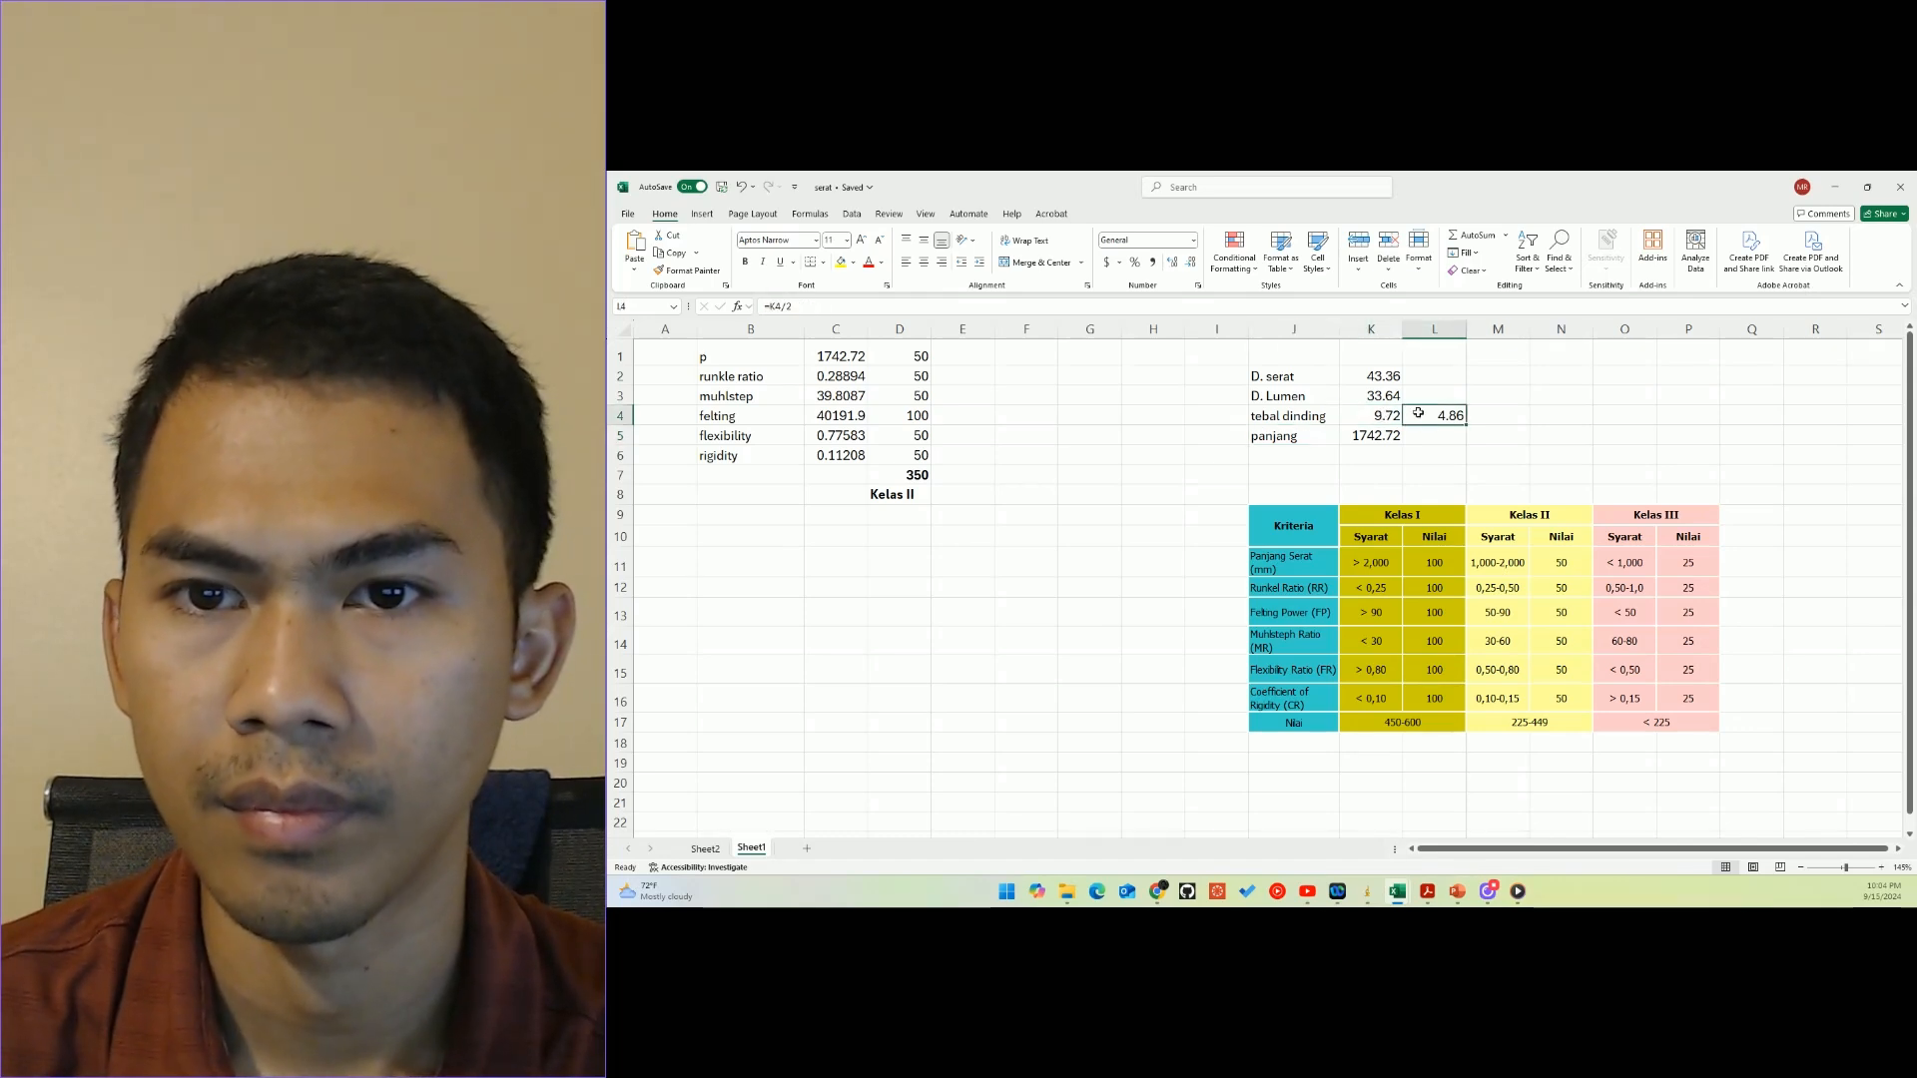
{"action": "left_click", "coordinate": [1341, 415]}
{"action": "left_click", "coordinate": [1370, 375]}
{"action": "left_click_drag", "start_coordinate": [1371, 376], "coordinate": [1388, 436]}
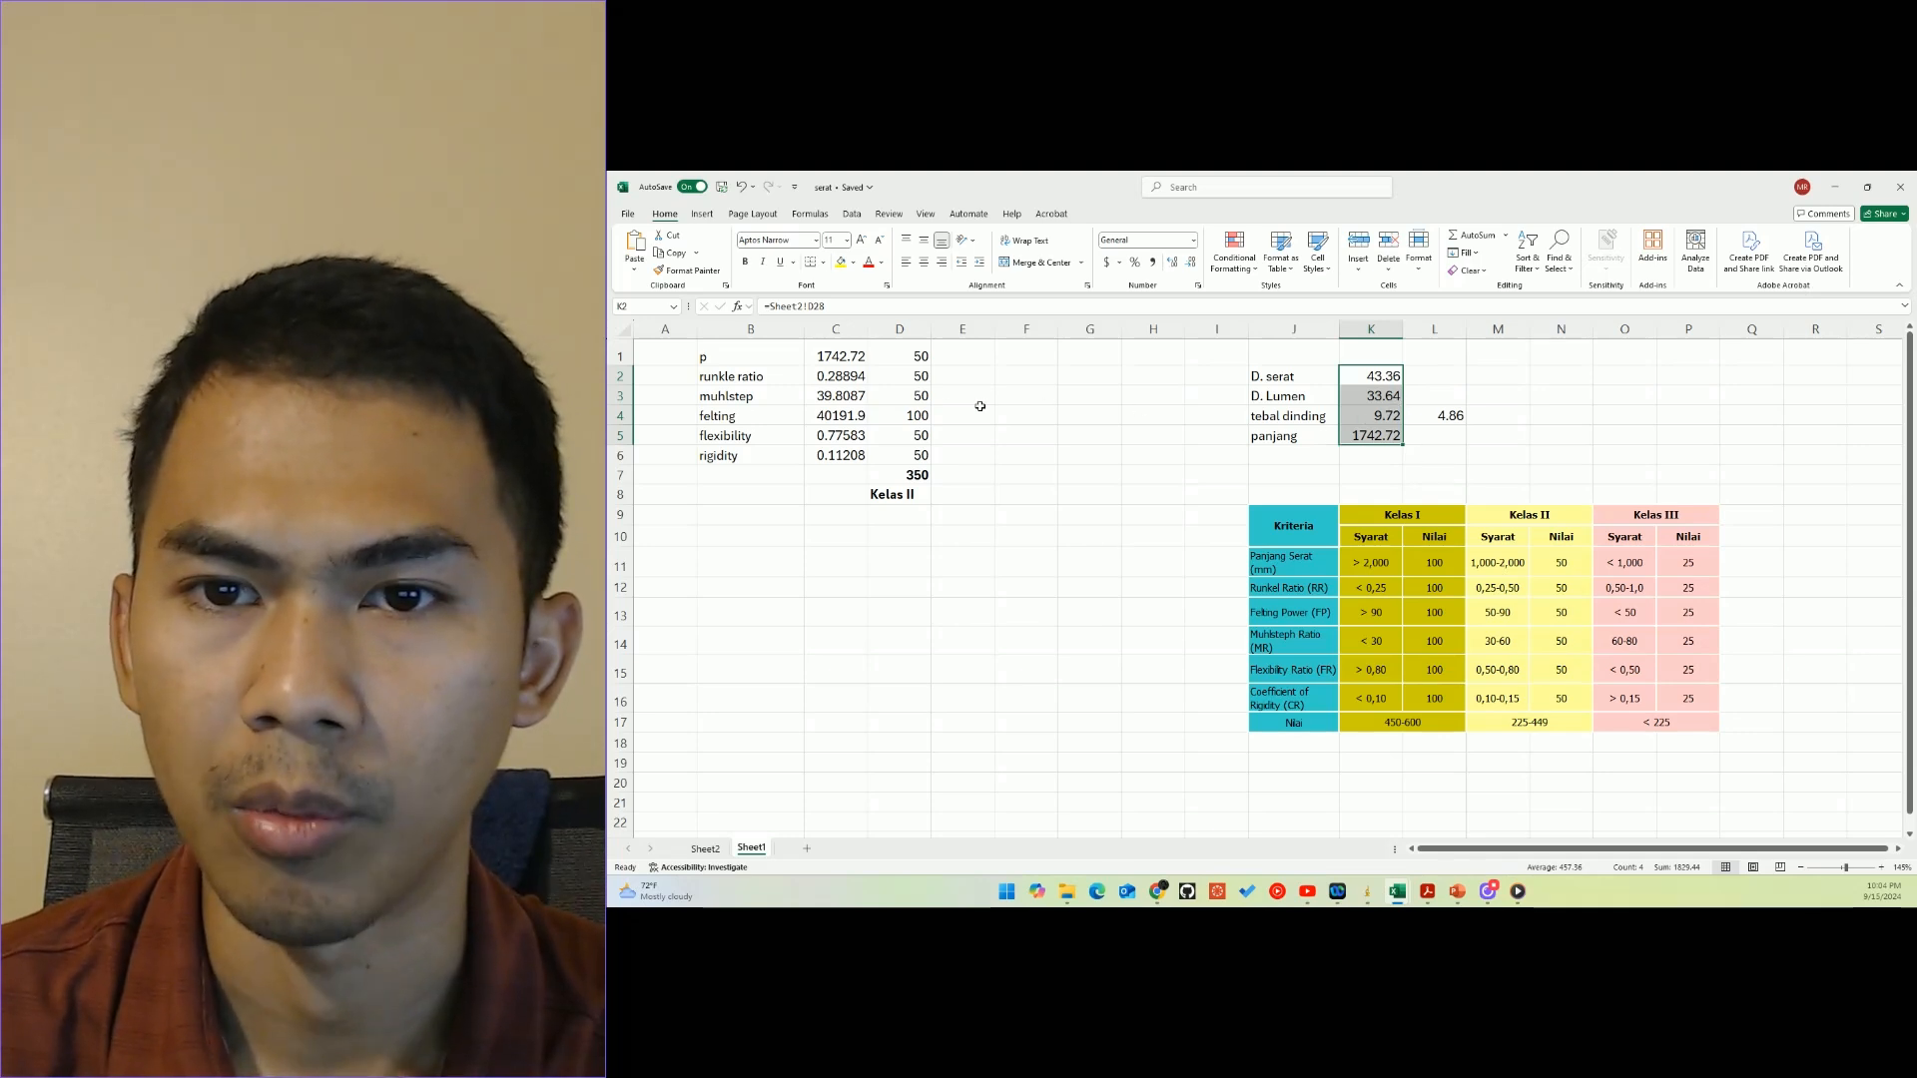
Inspect the runkle ratio formula and the cells it references, discarding any edit to it.
{"action": "left_click", "coordinate": [795, 378]}
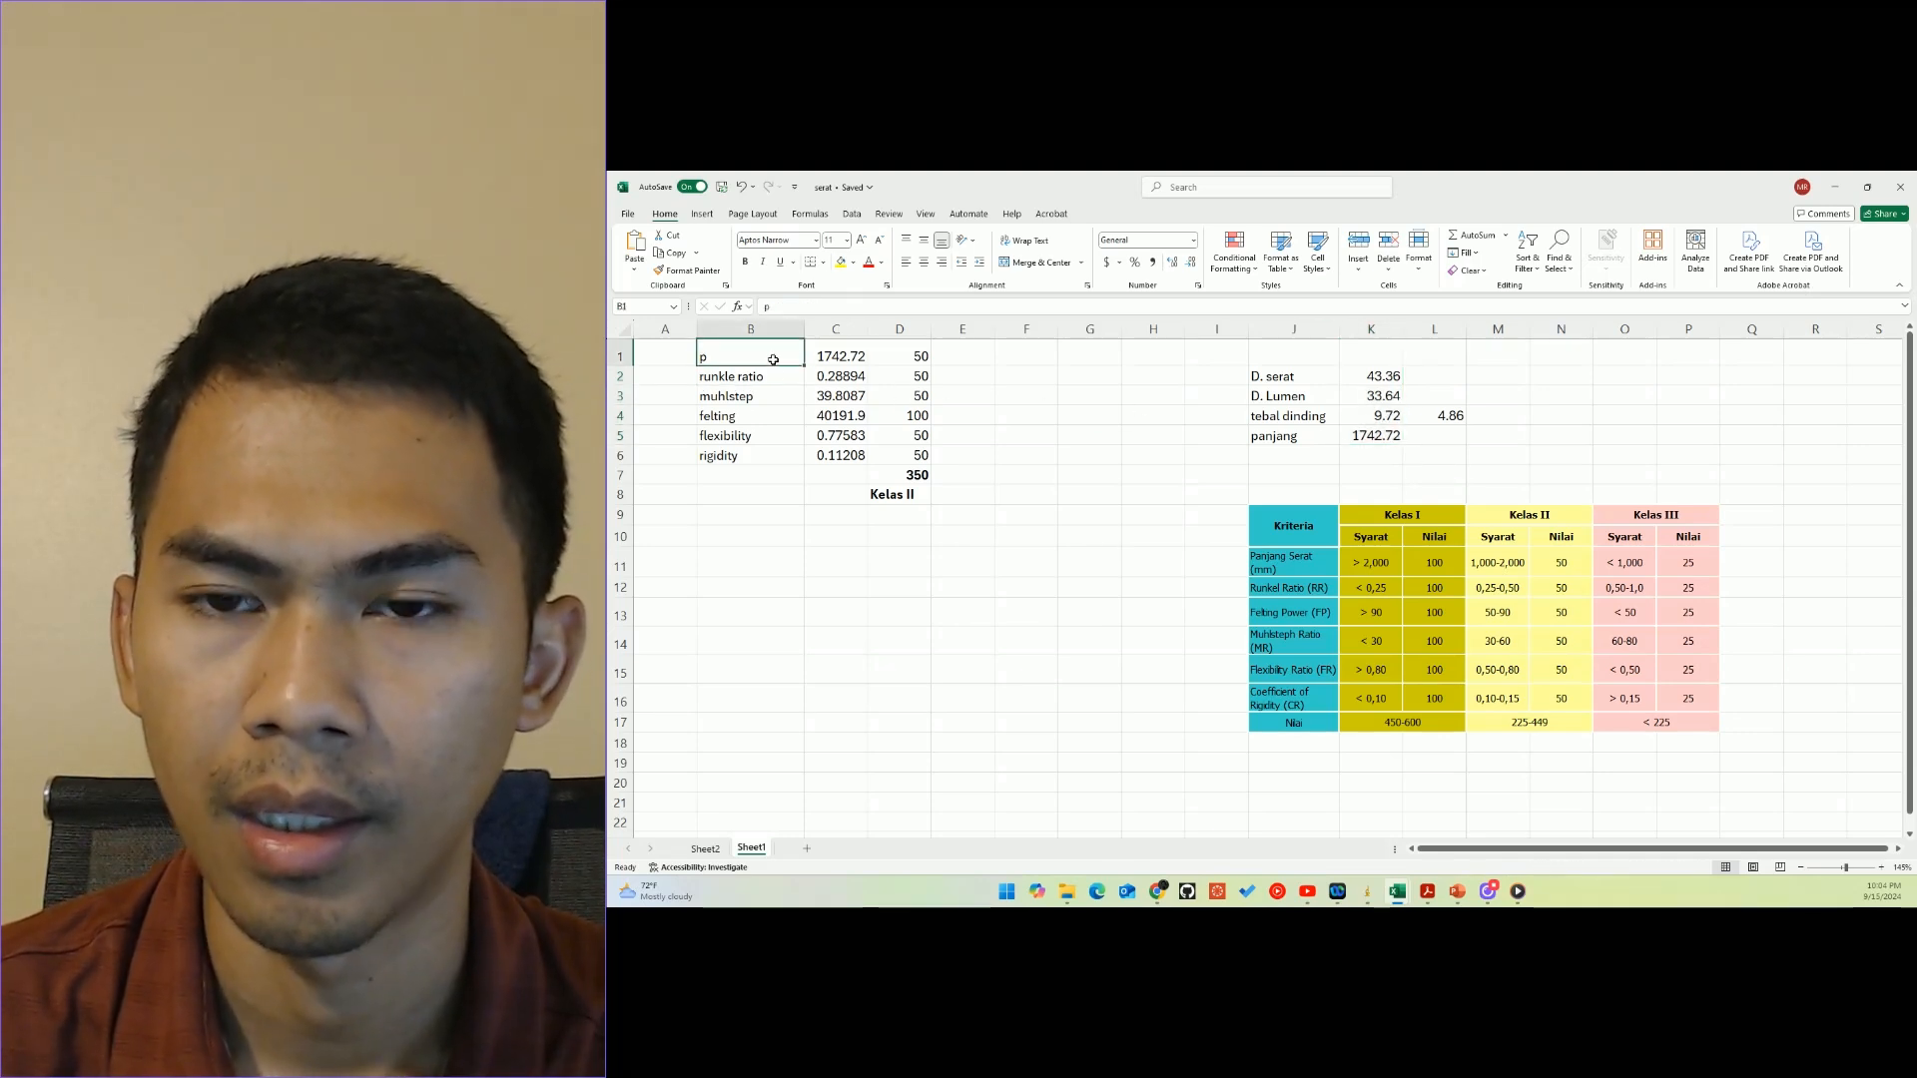
{"action": "left_click", "coordinate": [825, 378]}
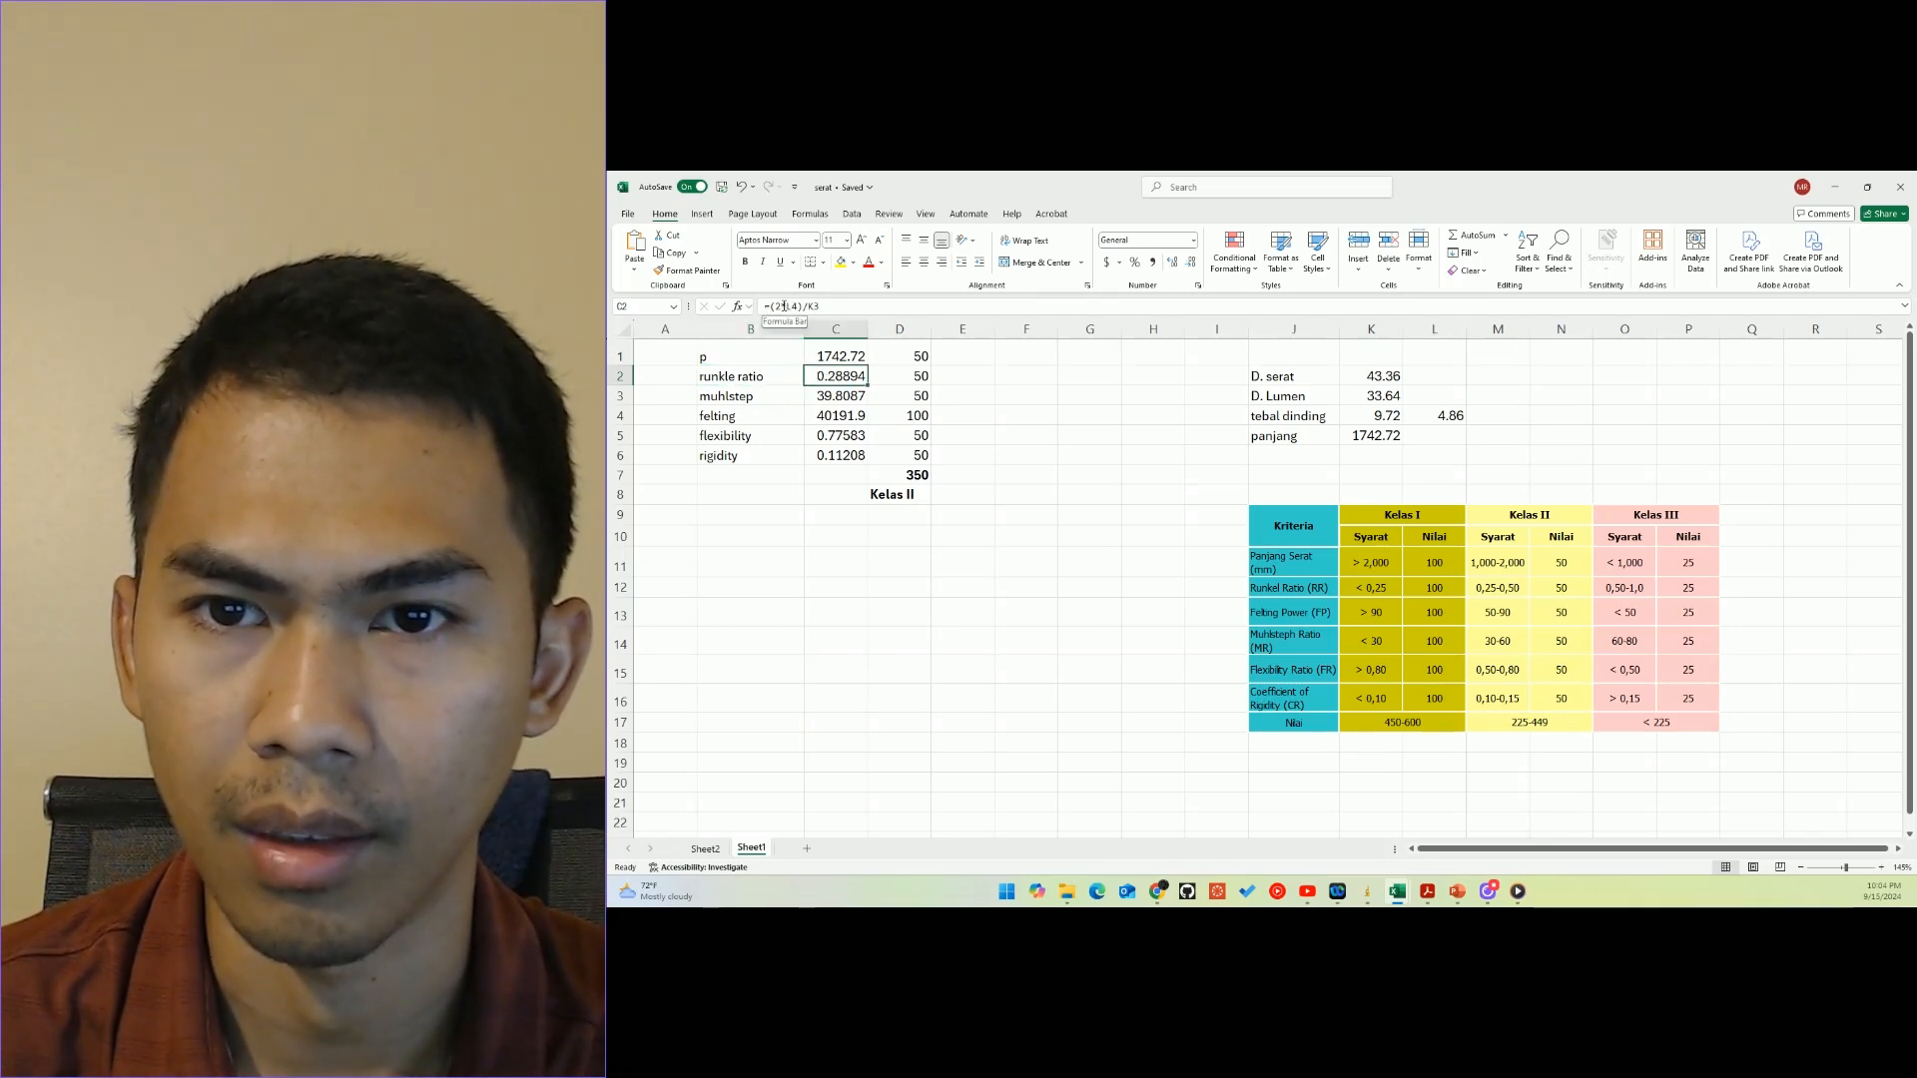
{"action": "left_click_drag", "start_coordinate": [825, 308], "coordinate": [759, 308]}
{"action": "type", "text": "="}
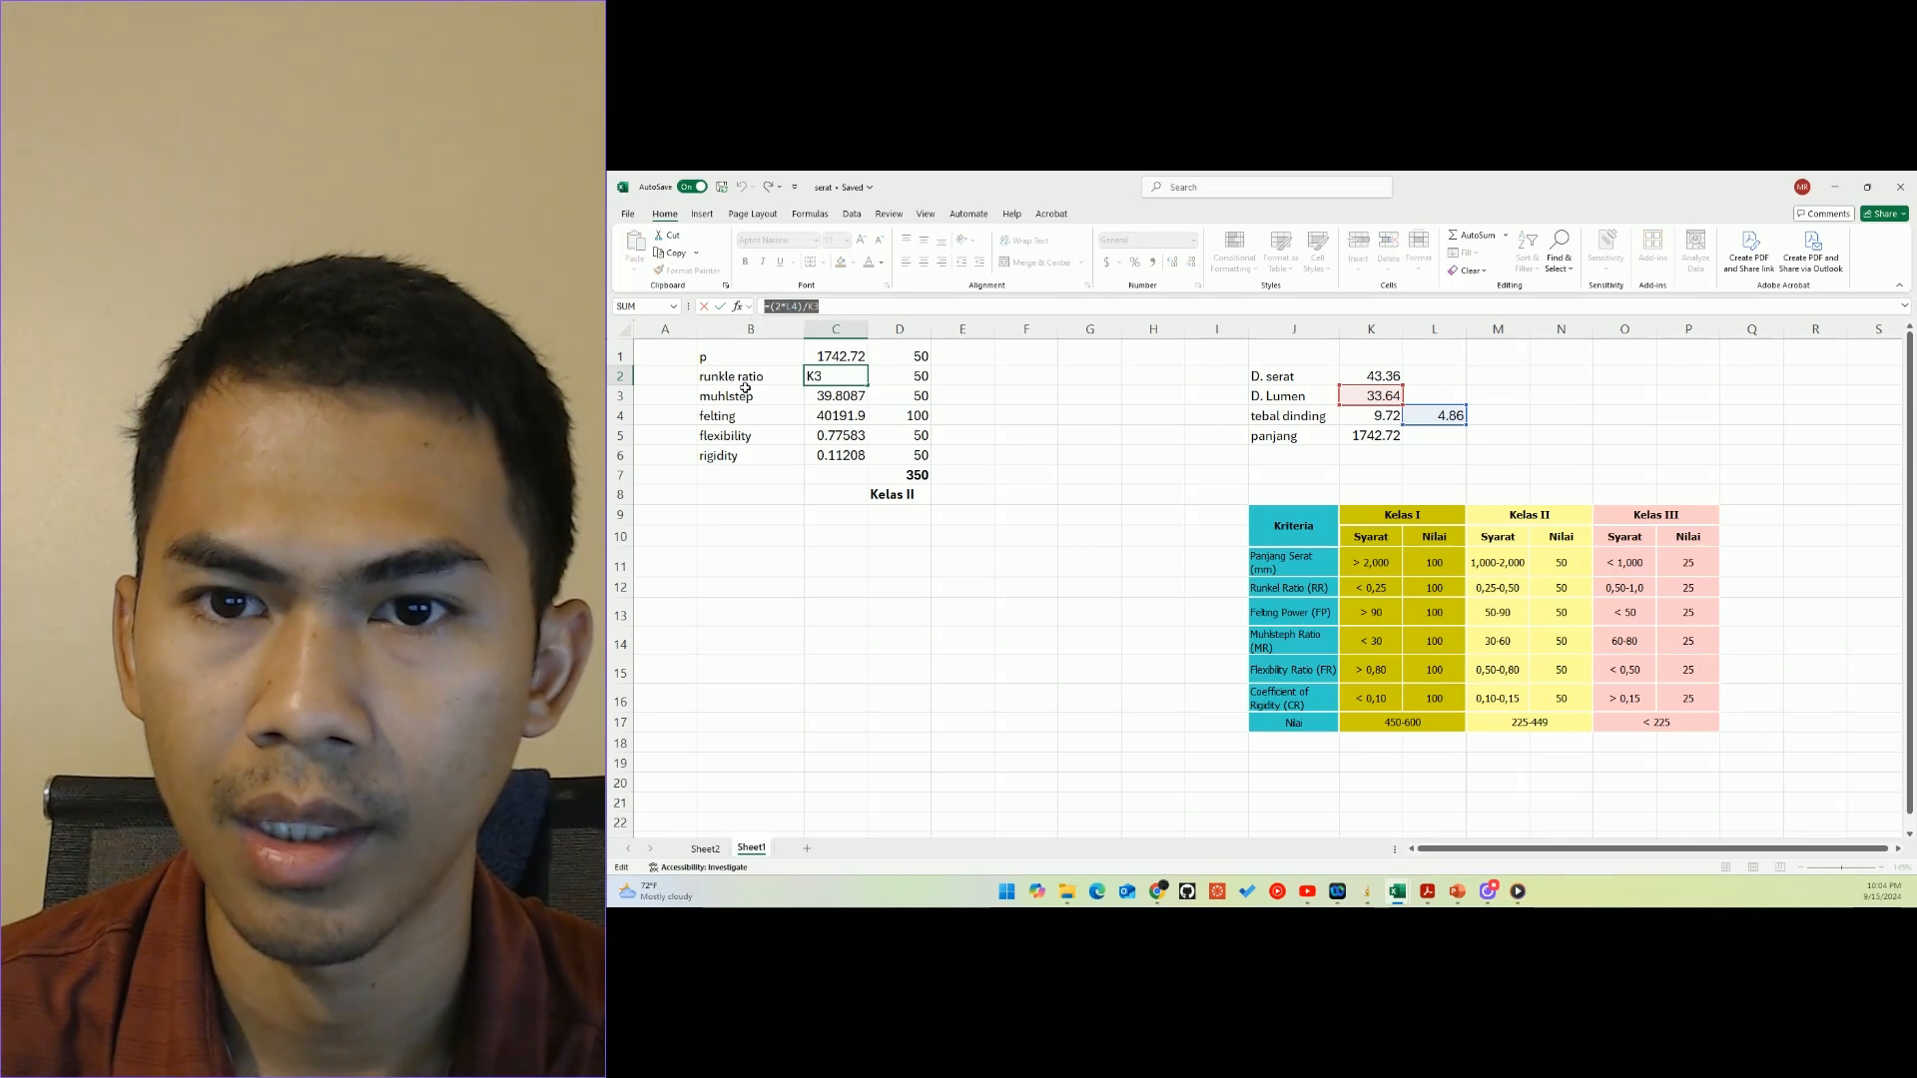
{"action": "left_click", "coordinate": [747, 395]}
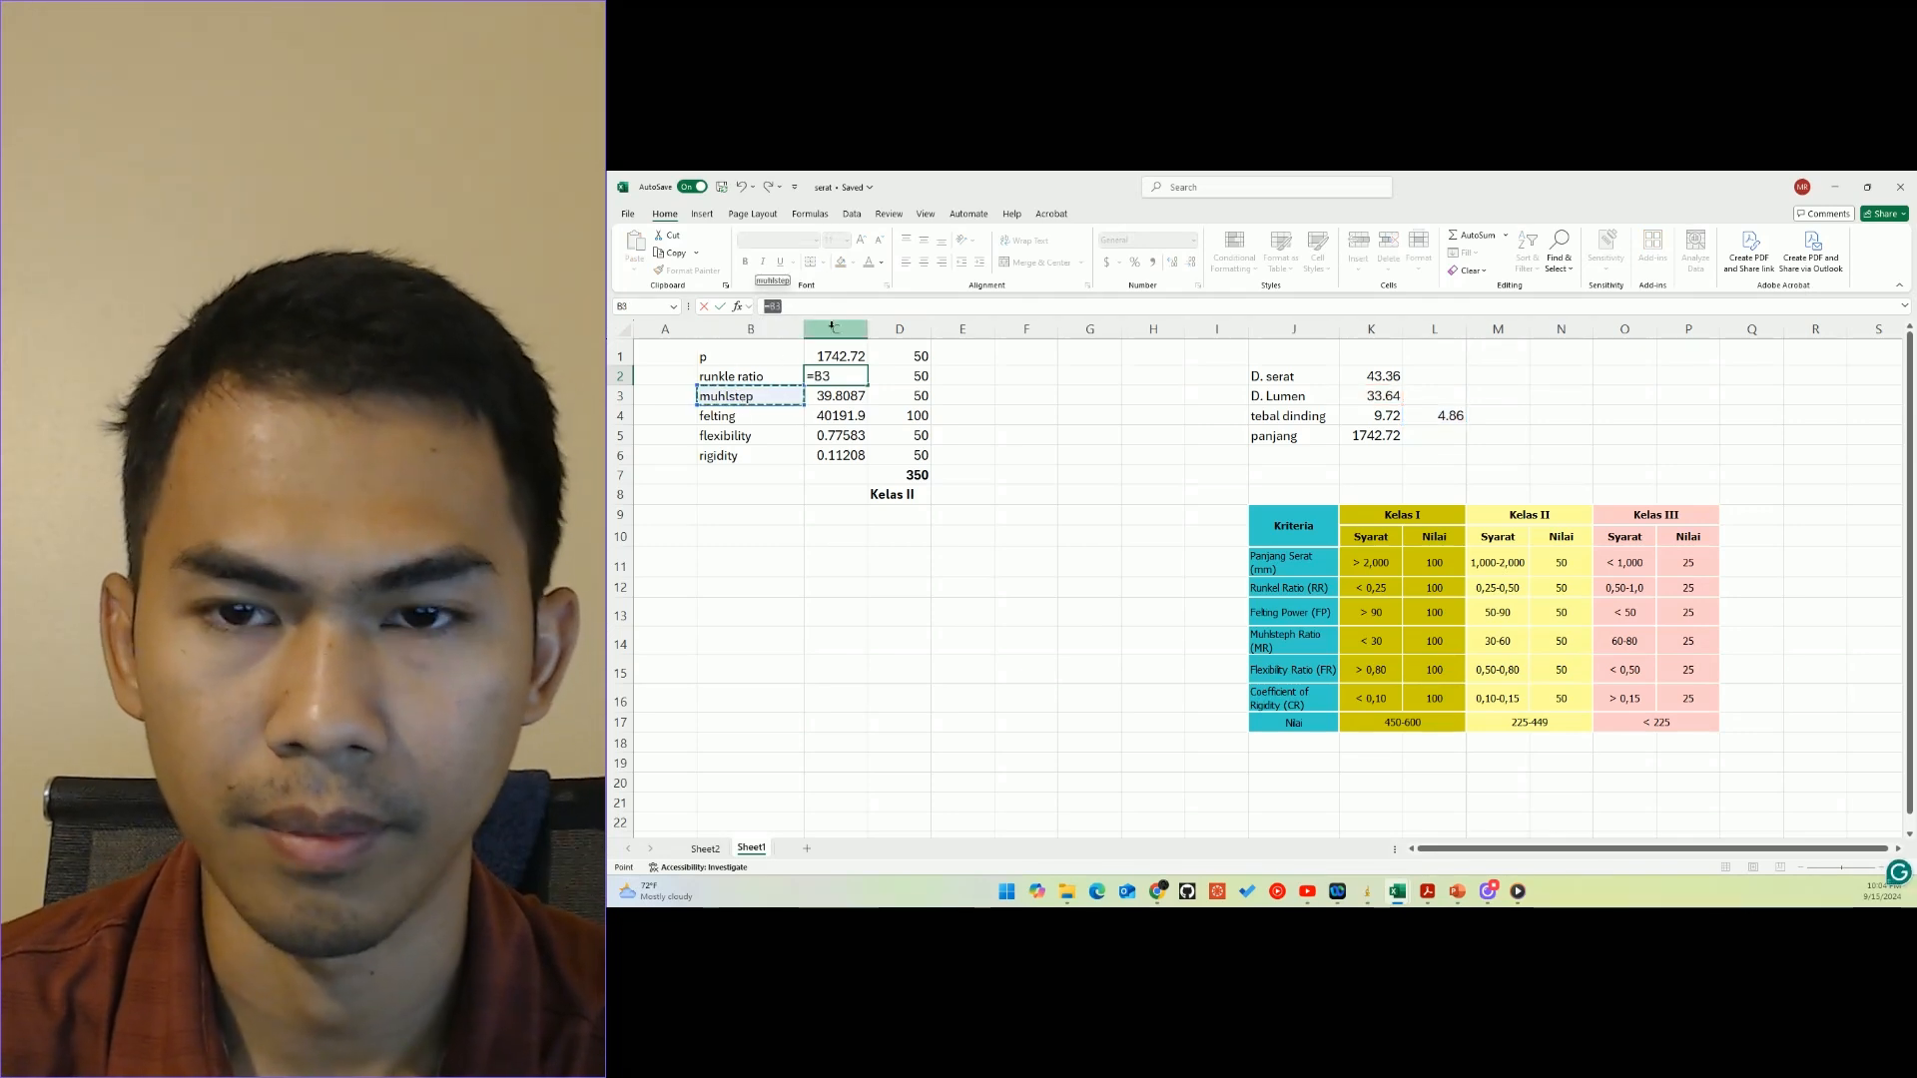
{"action": "key", "text": "F2"}
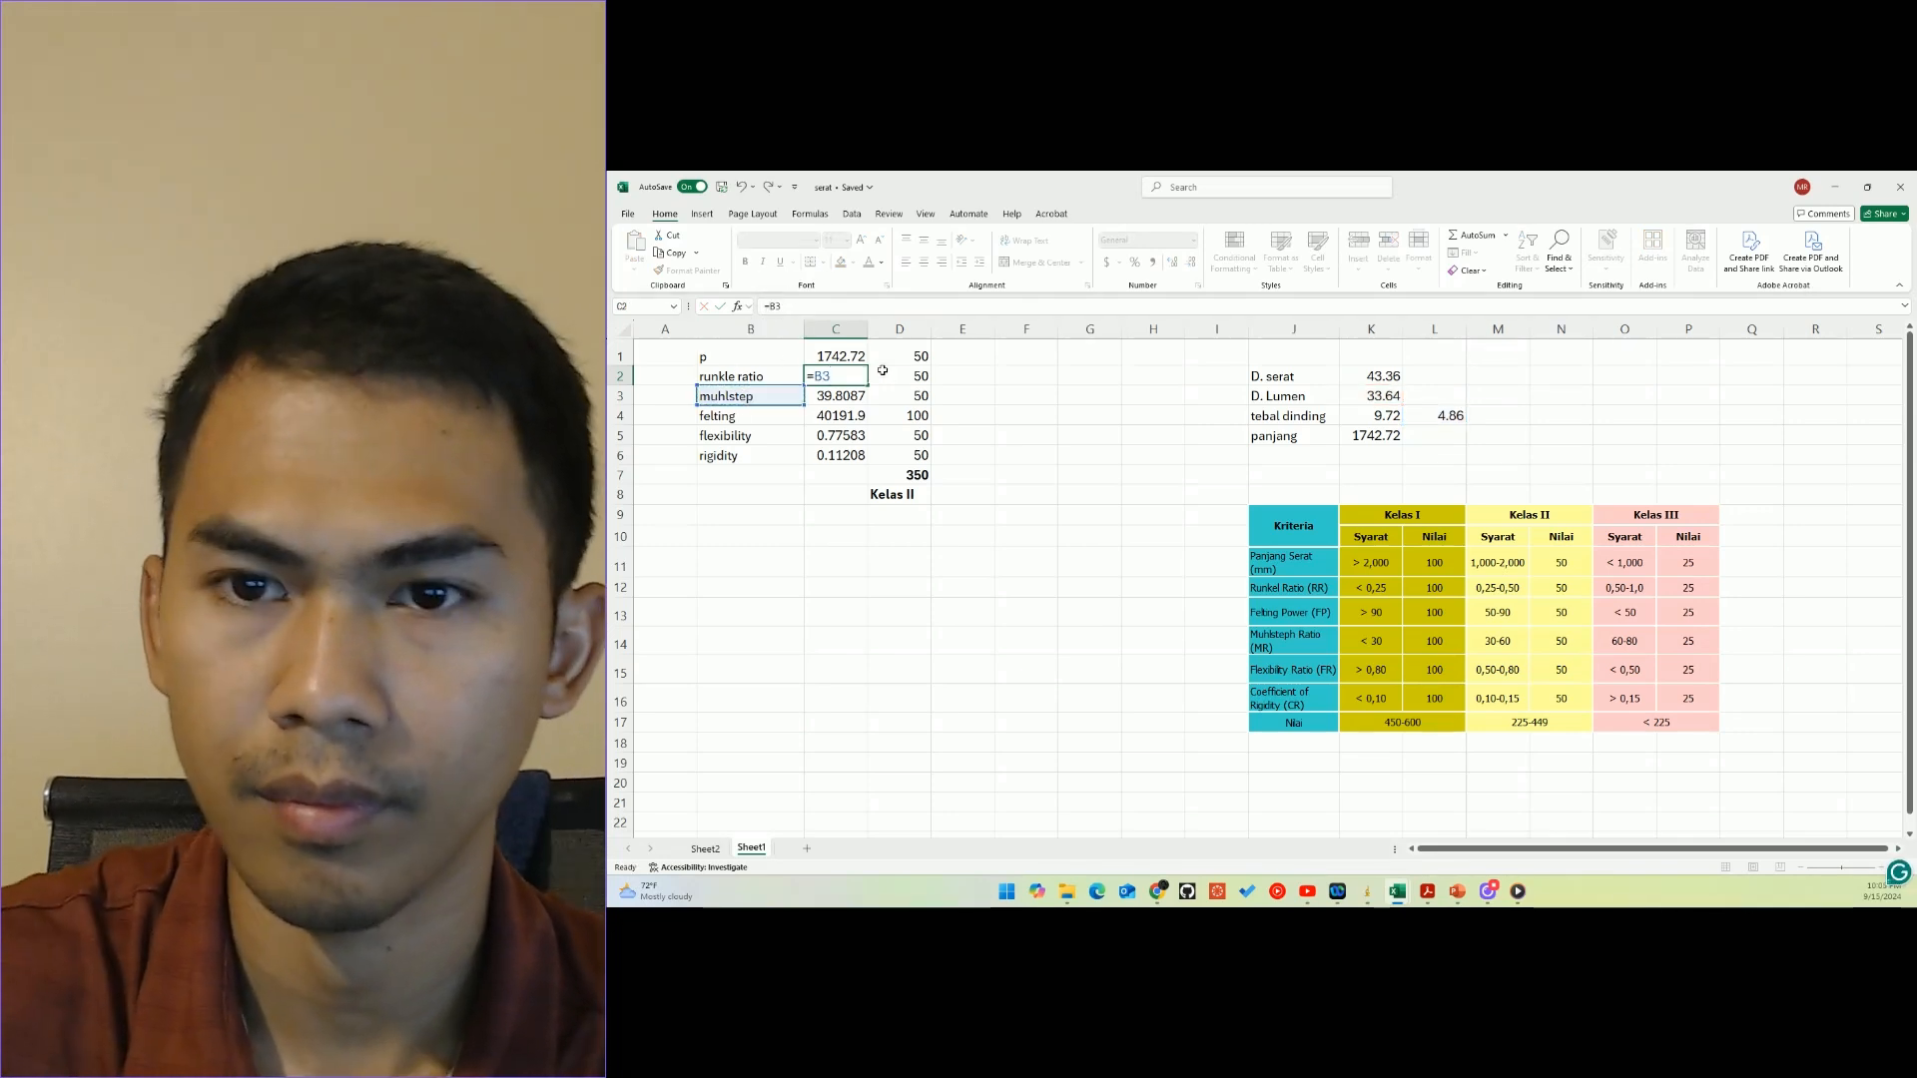
{"action": "key", "text": "Escape"}
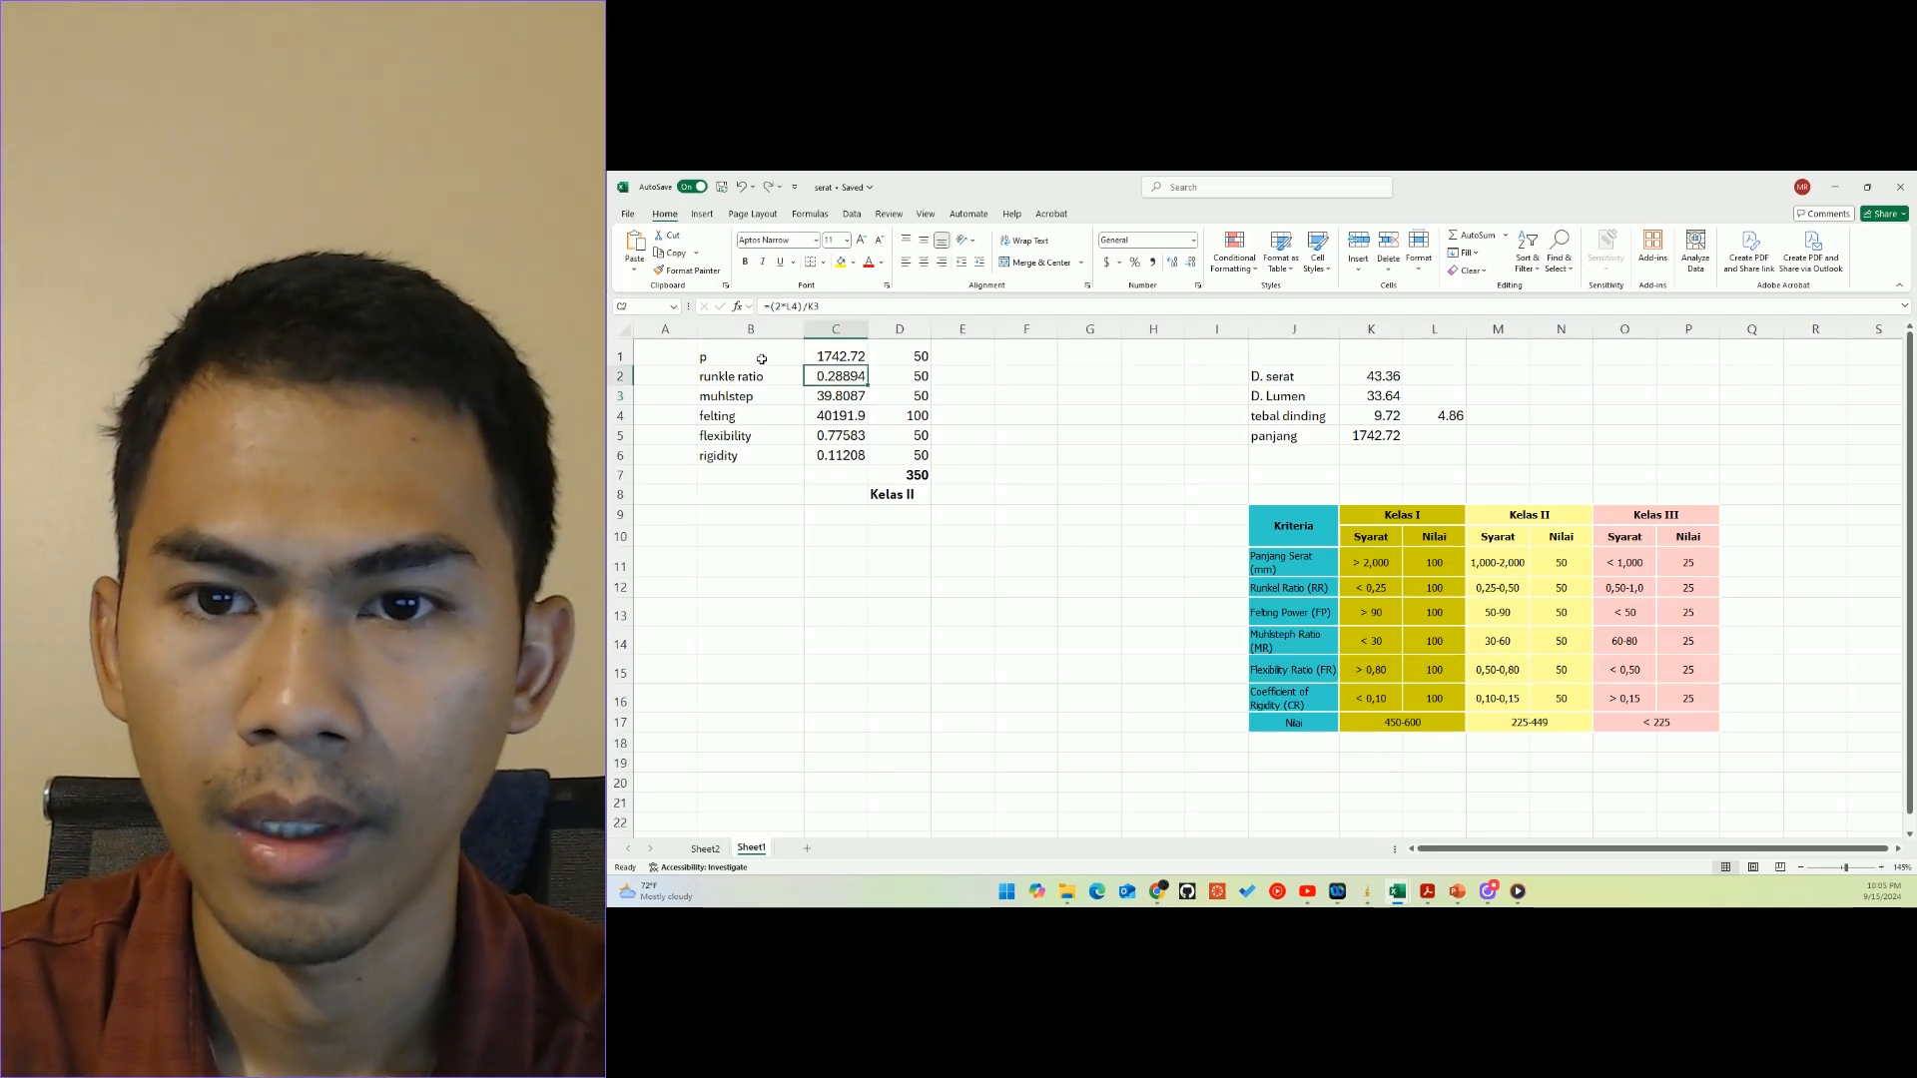
Inspect the muhlstep, felting, flexibility and rigidity formulas, and review the full column of calculated values.
{"action": "left_click", "coordinate": [758, 395]}
{"action": "left_click", "coordinate": [833, 401]}
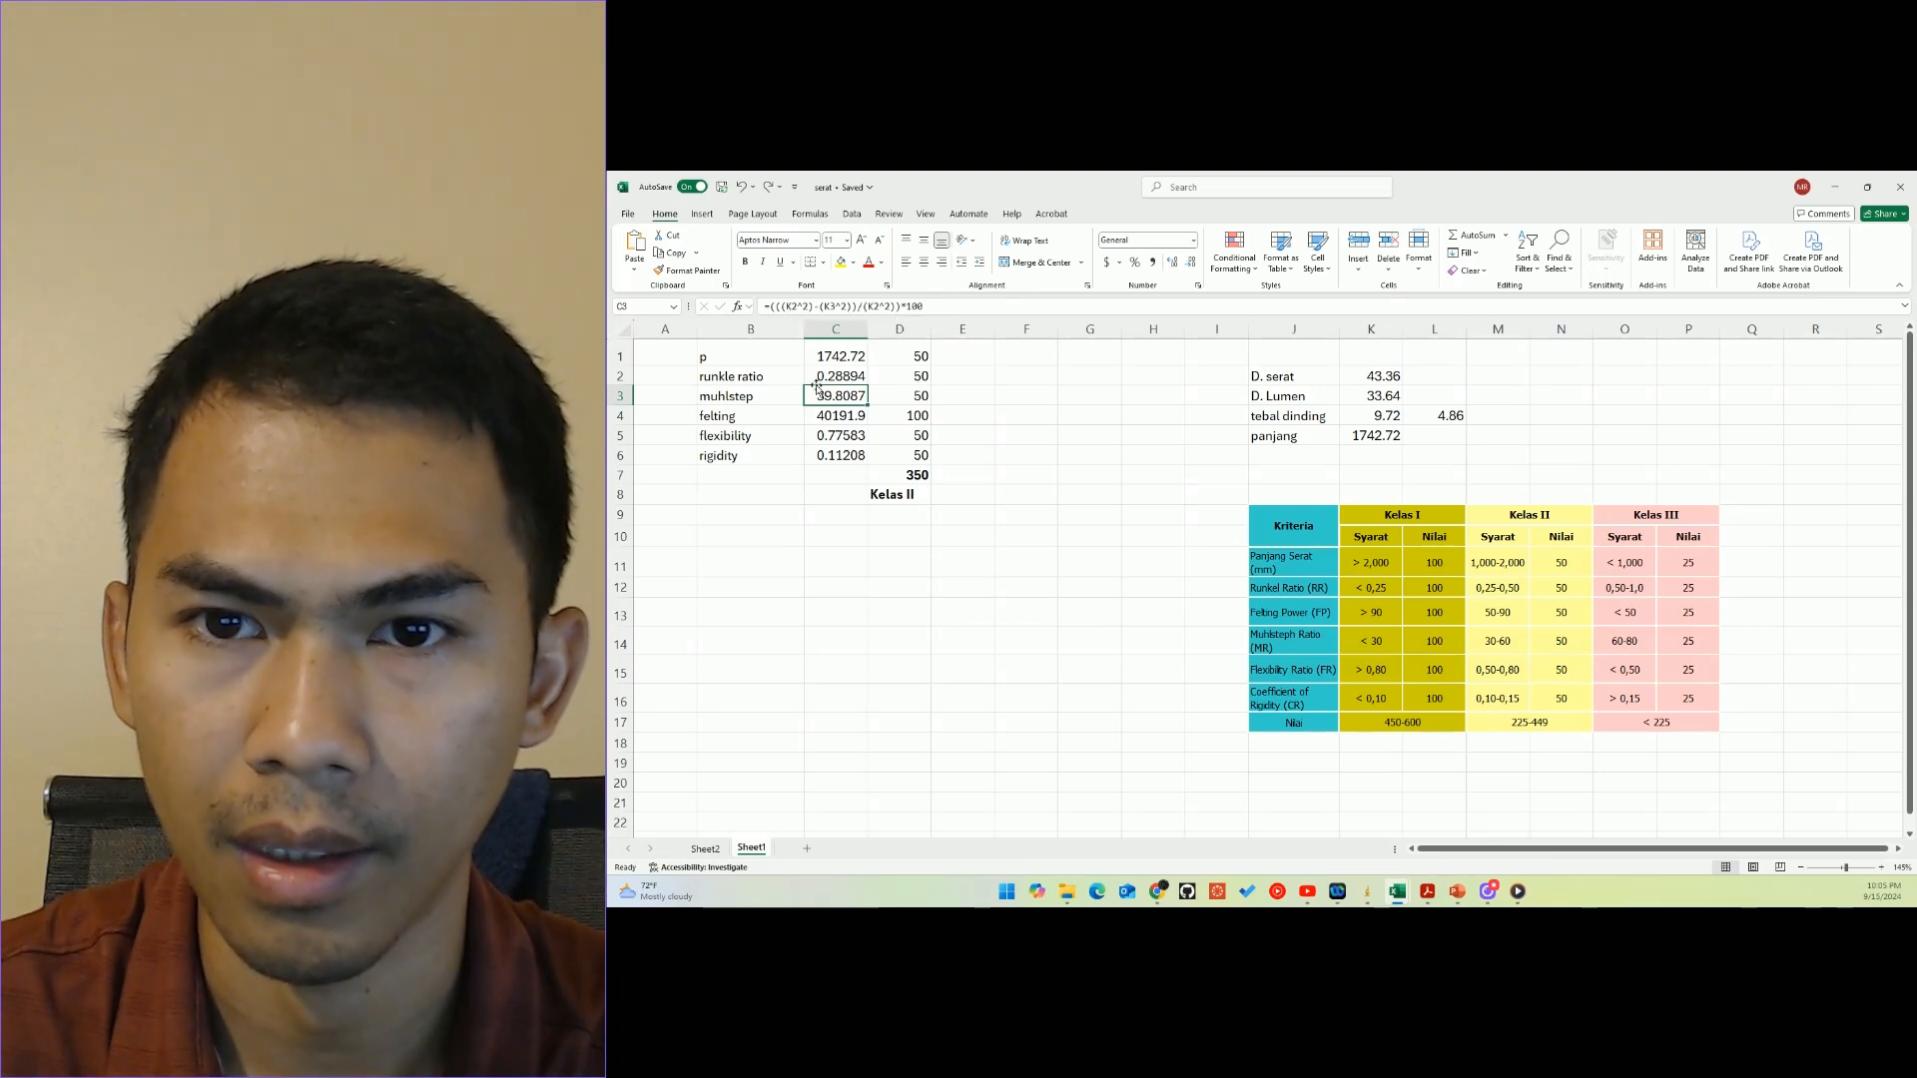
{"action": "left_click", "coordinate": [832, 419]}
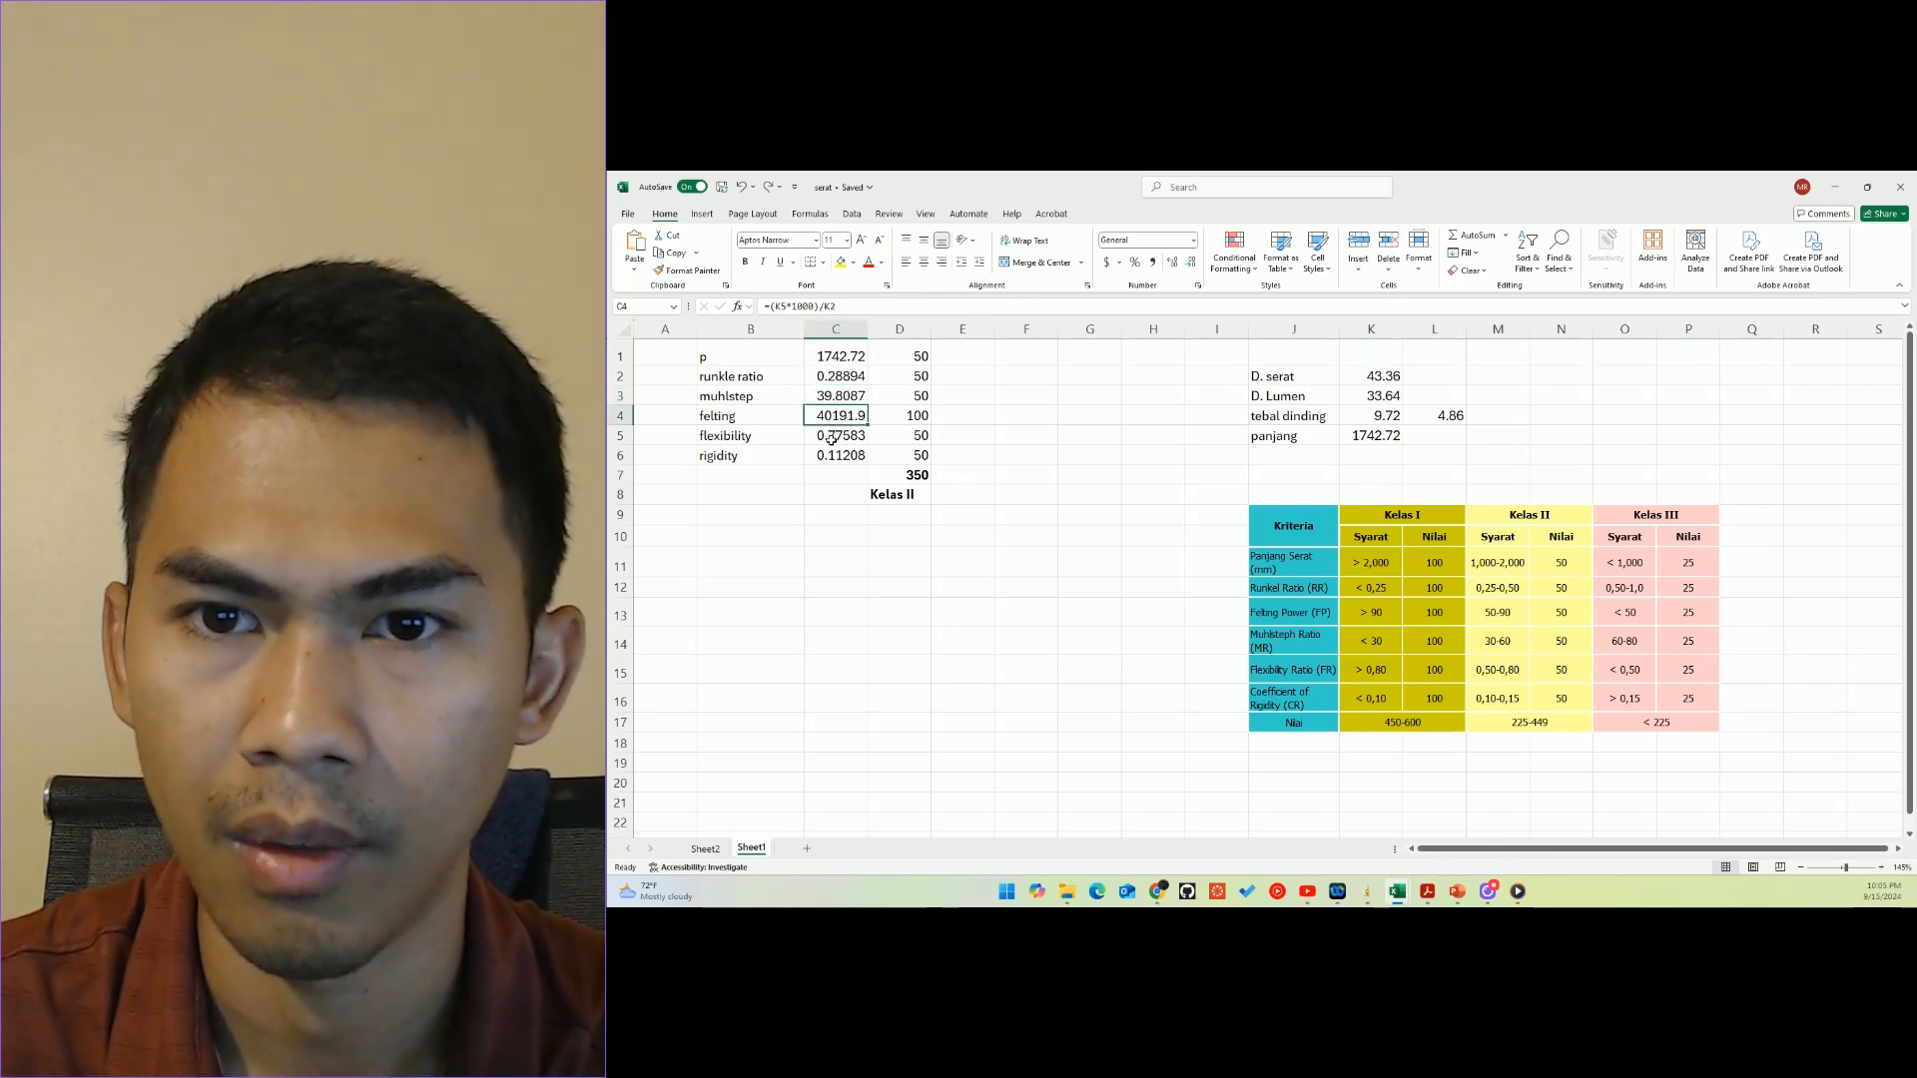
{"action": "left_click", "coordinate": [832, 439]}
{"action": "left_click", "coordinate": [833, 455]}
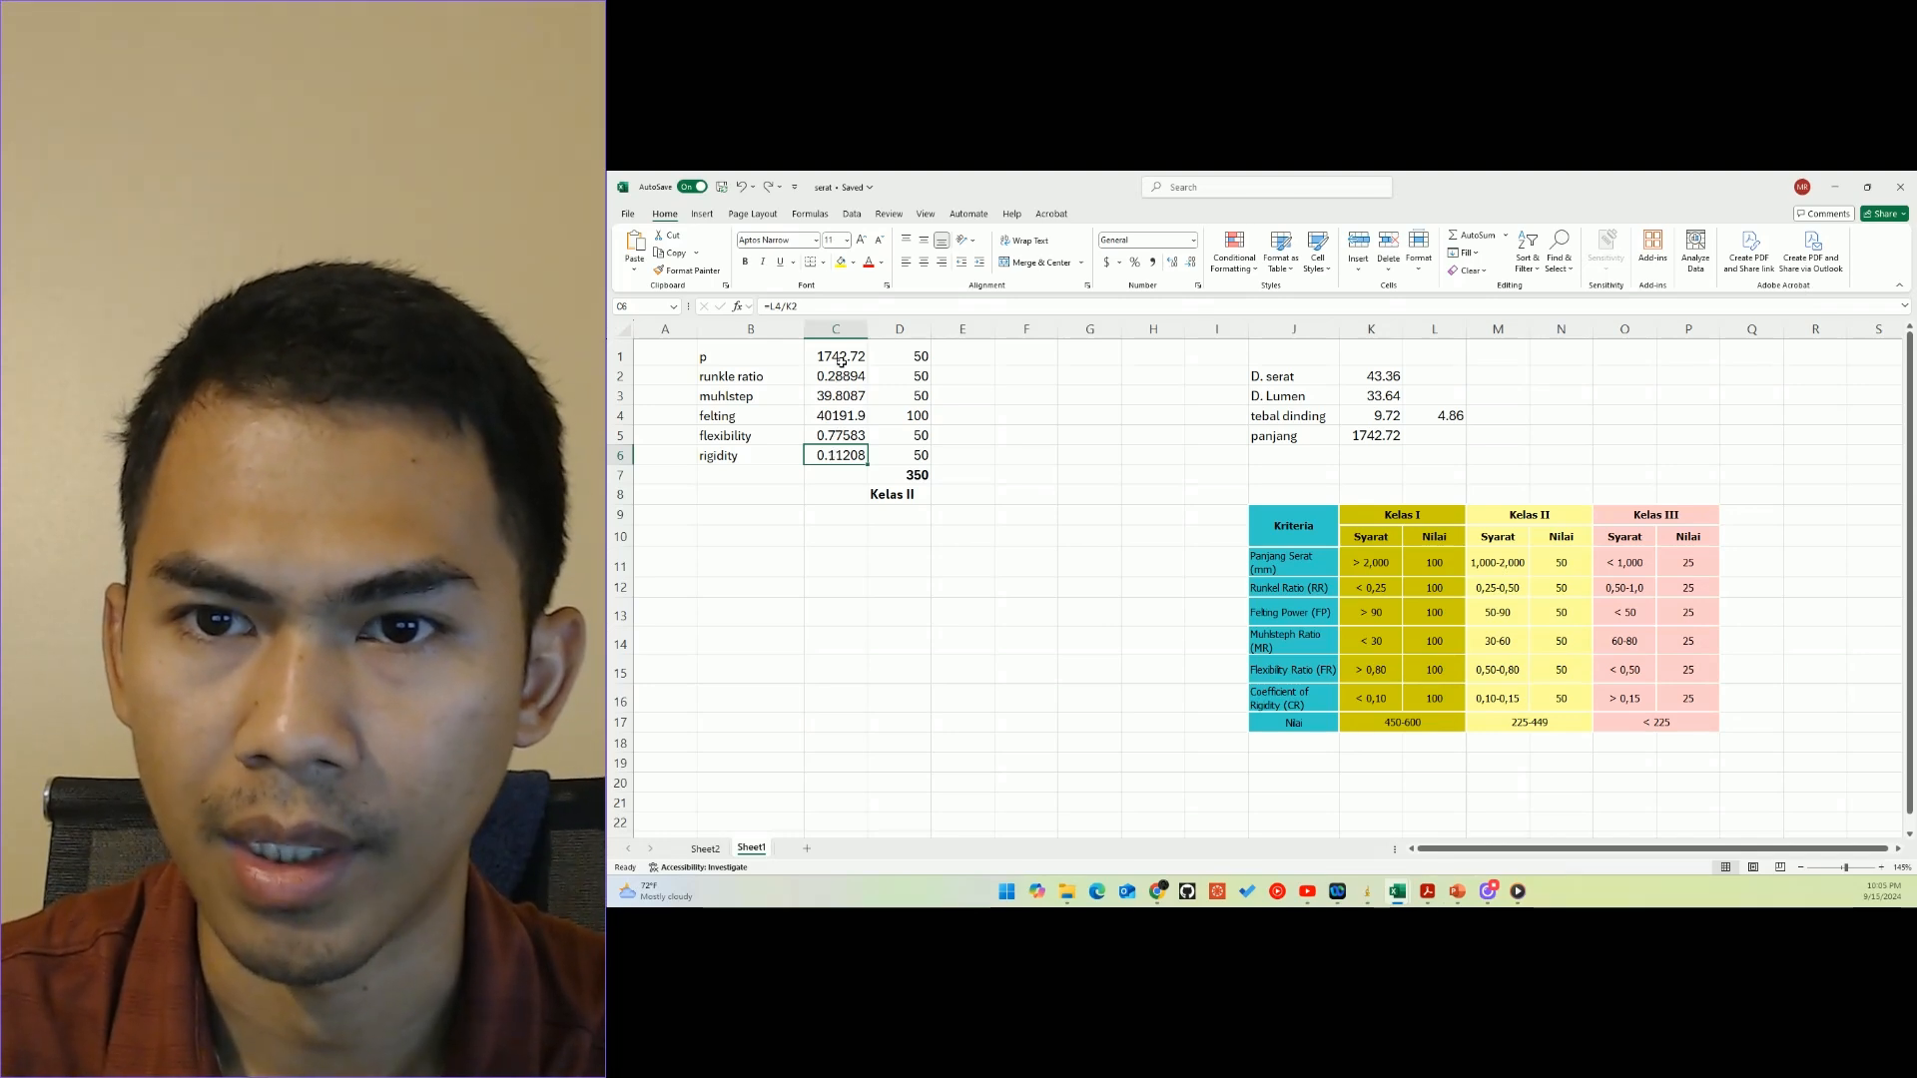
{"action": "left_click_drag", "start_coordinate": [840, 361], "coordinate": [853, 455]}
{"action": "left_click", "coordinate": [856, 455]}
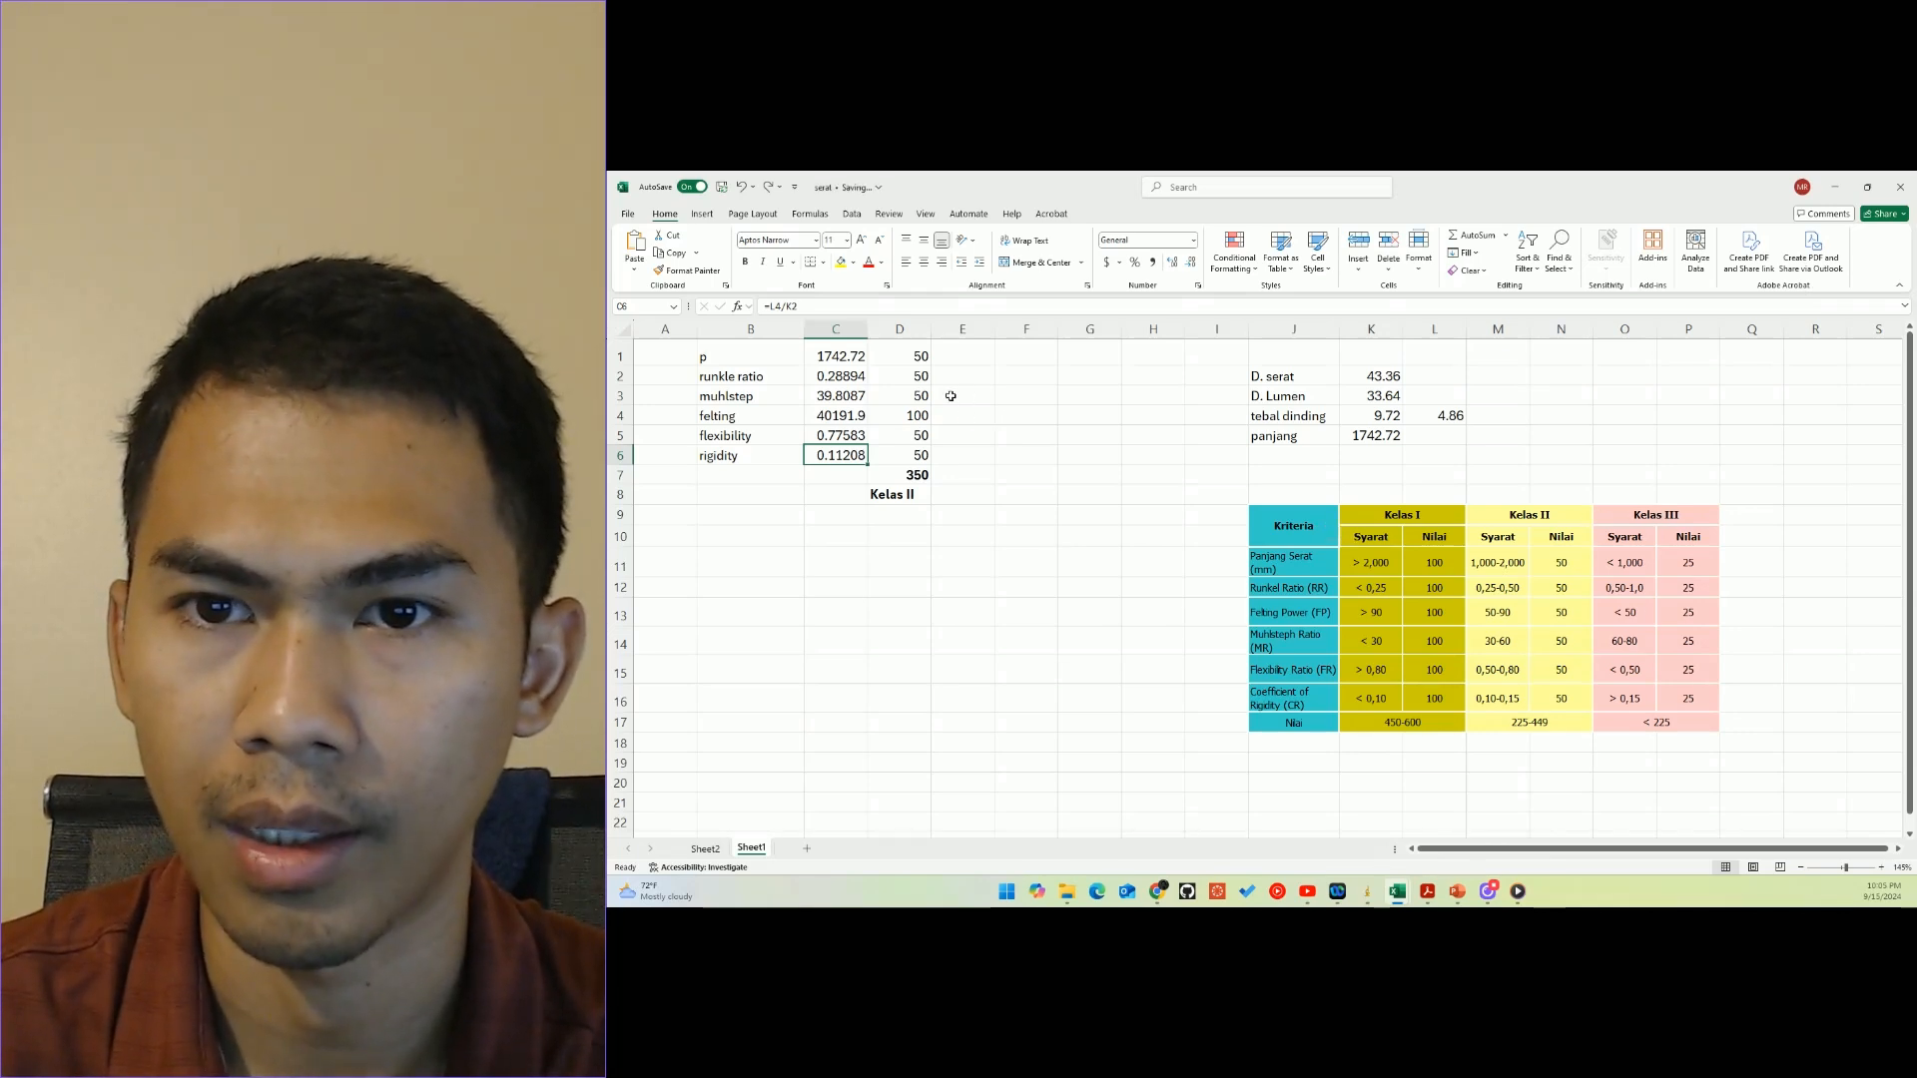
Compare the fibre length and runkle ratio with their Kelas II requirements and scores in the criteria table.
{"action": "left_click", "coordinate": [844, 361]}
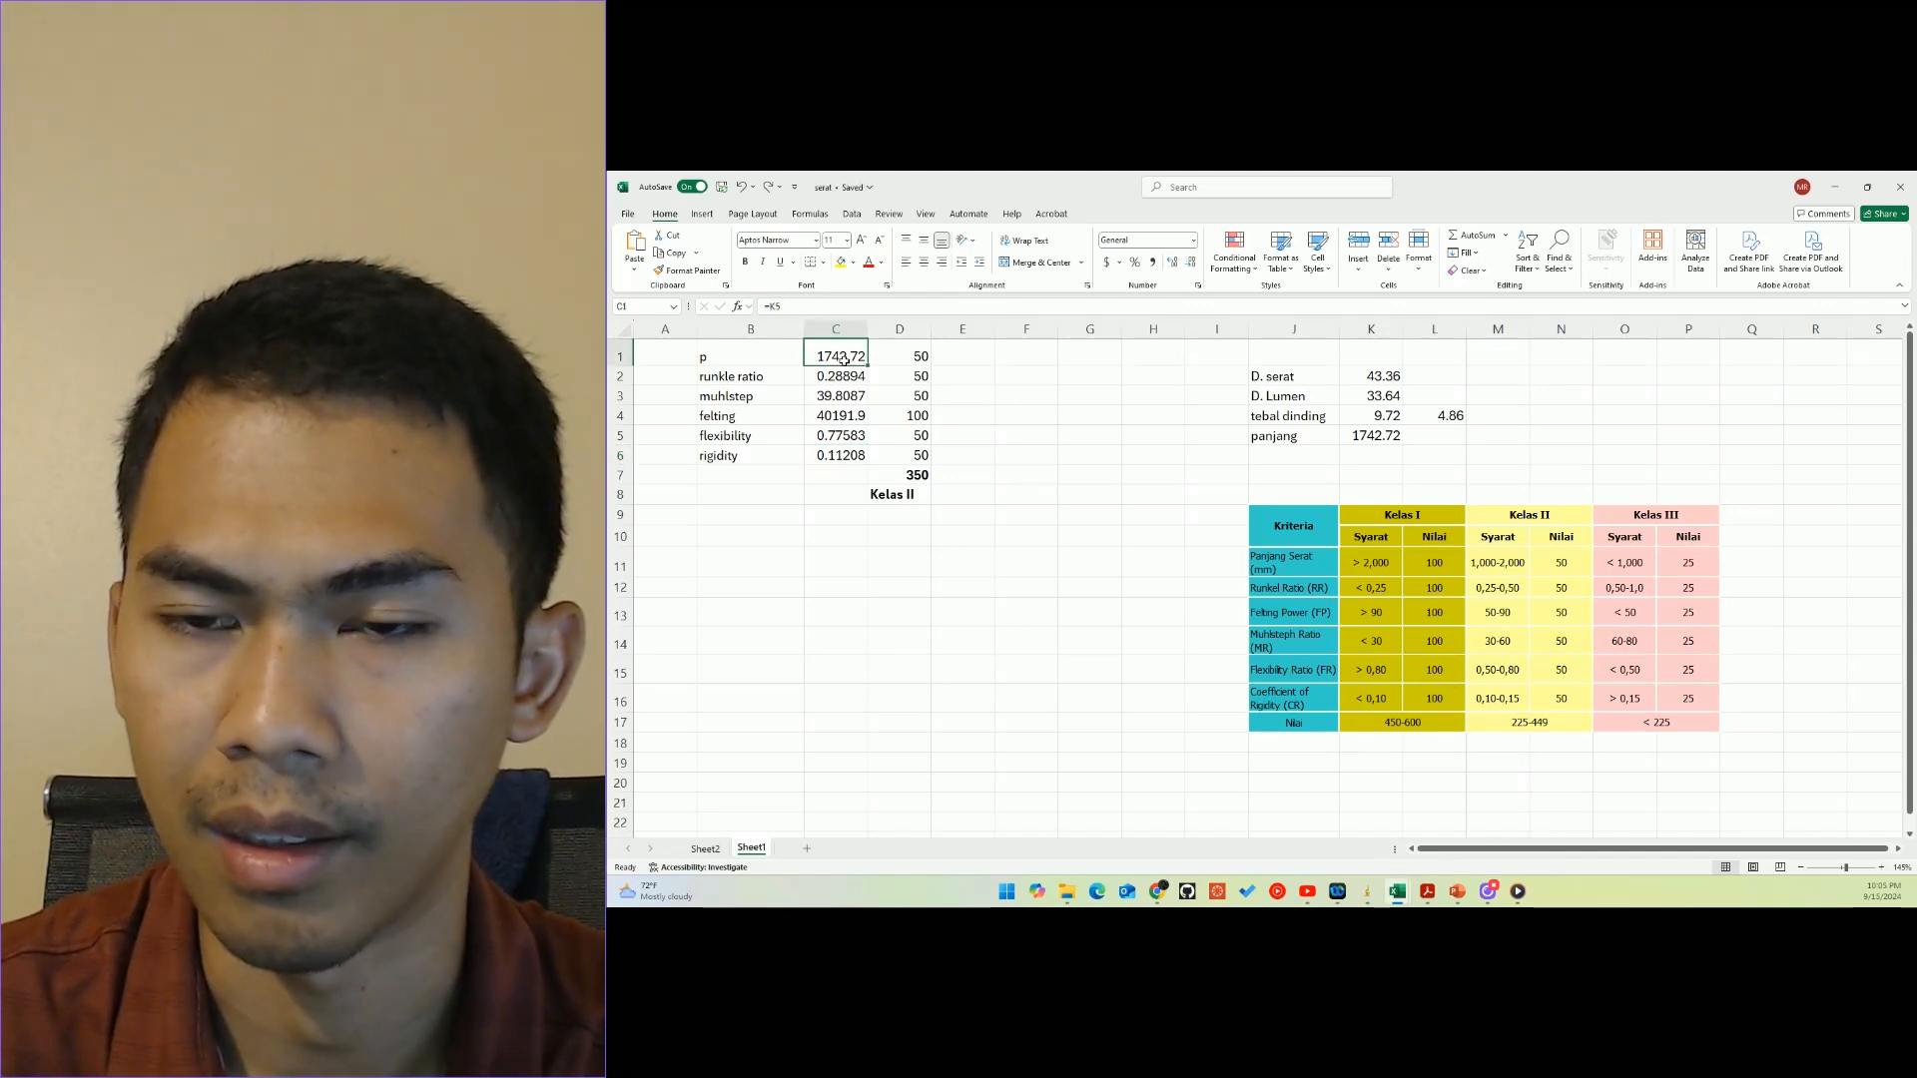
{"action": "left_click", "coordinate": [1500, 564]}
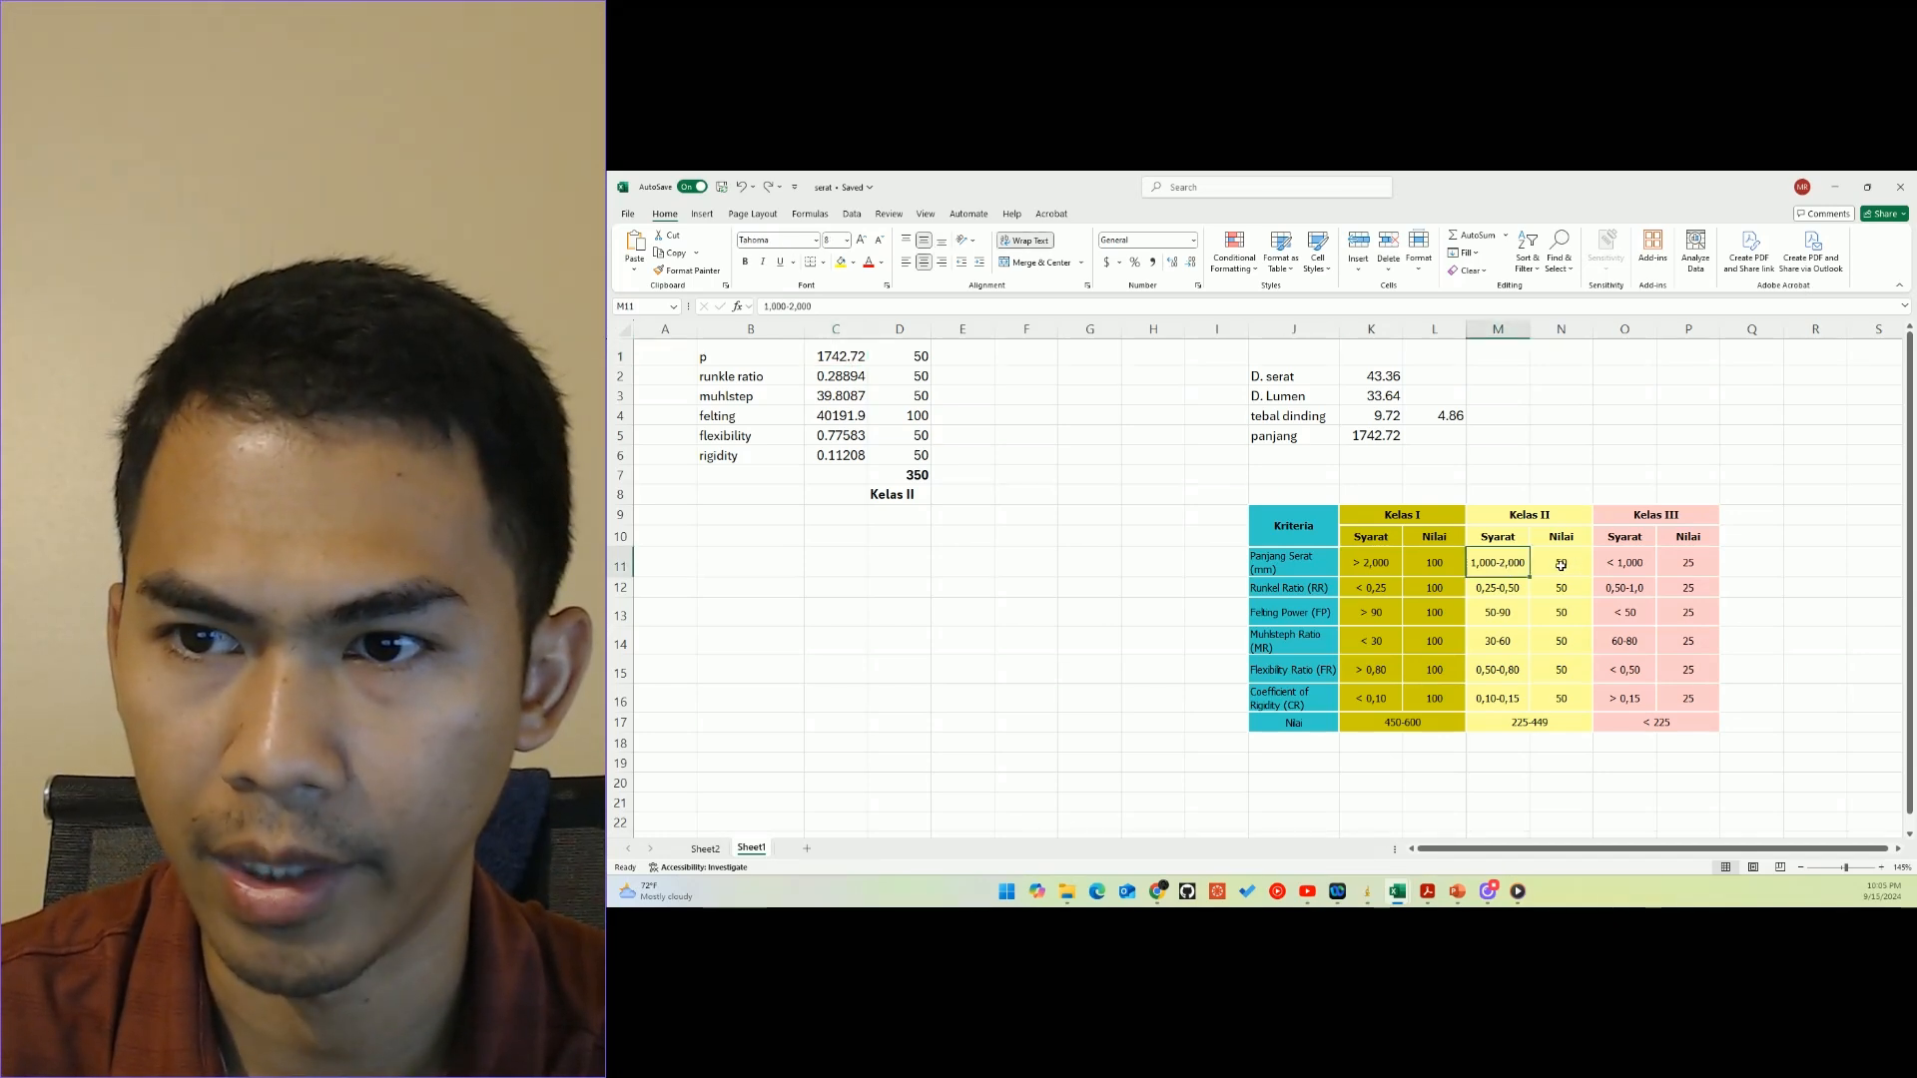
{"action": "left_click", "coordinate": [912, 355]}
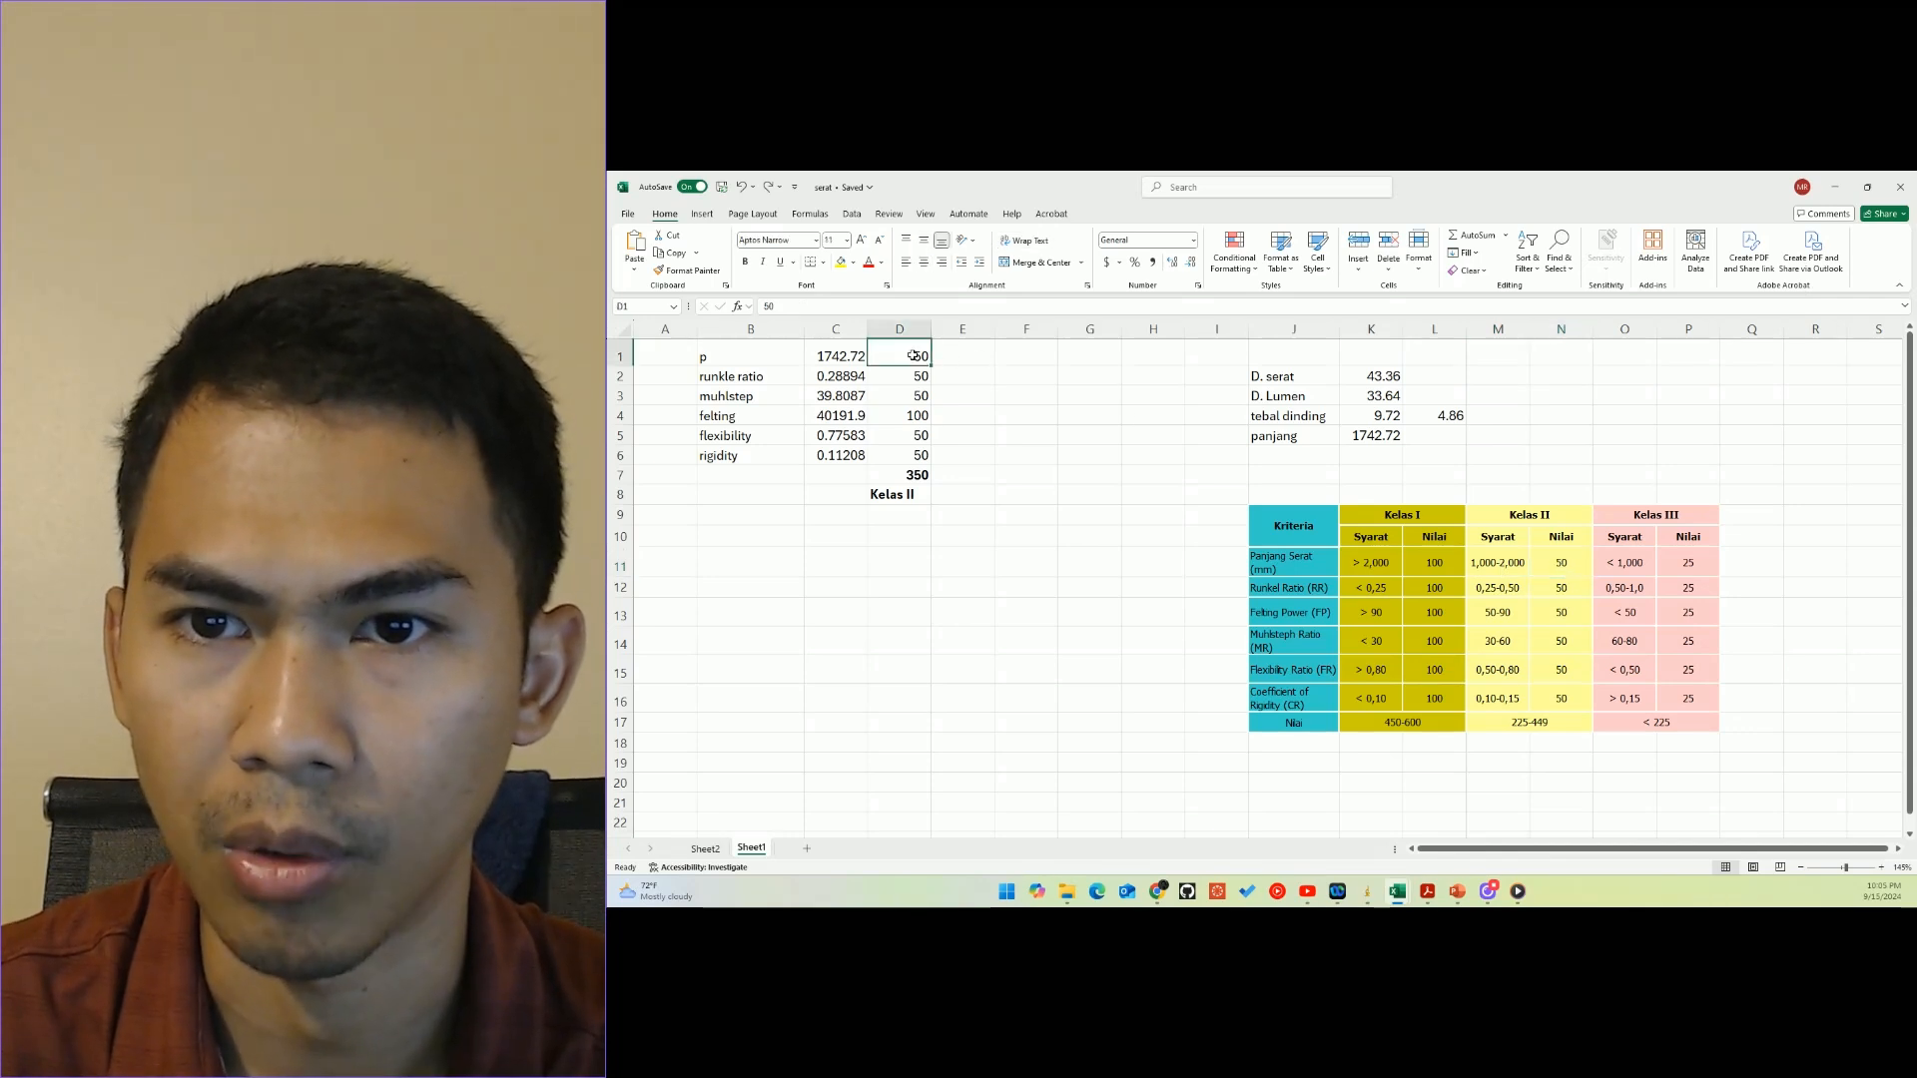
{"action": "left_click", "coordinate": [777, 376]}
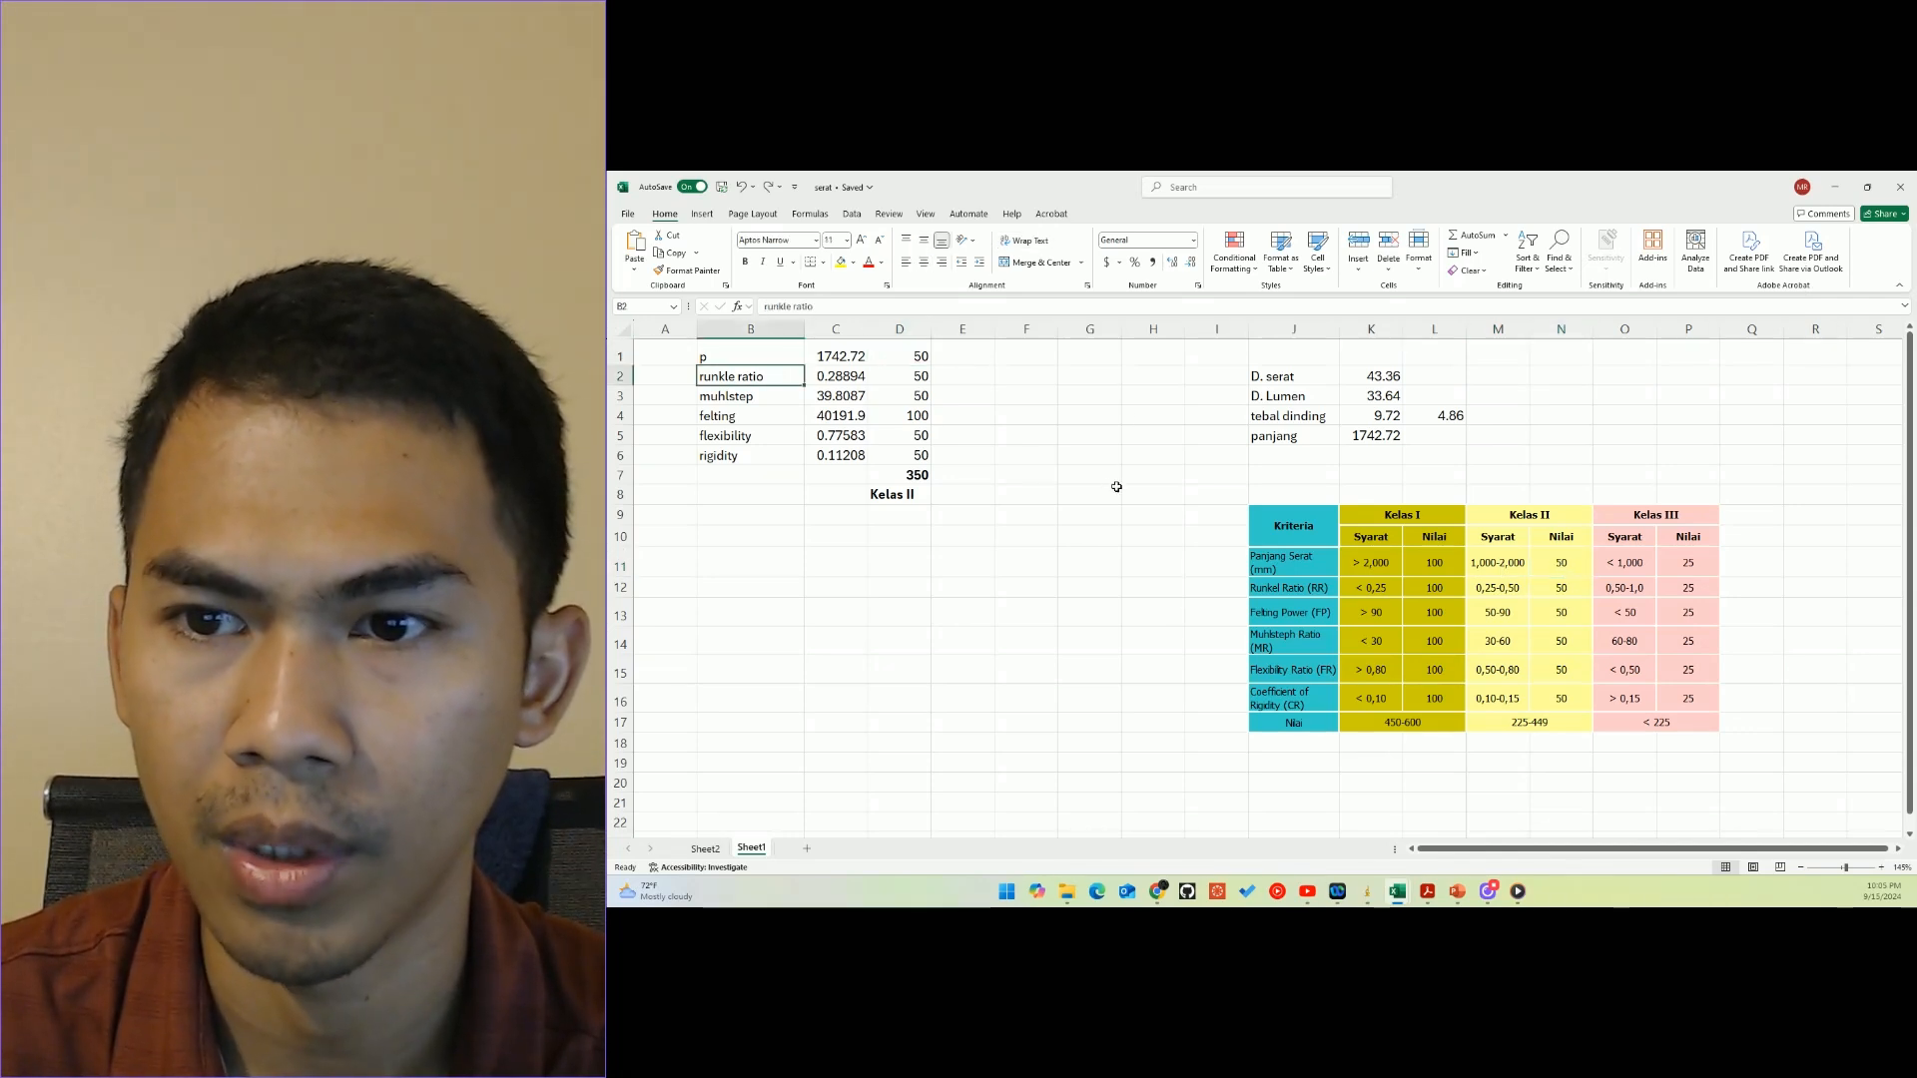
{"action": "left_click", "coordinate": [847, 378]}
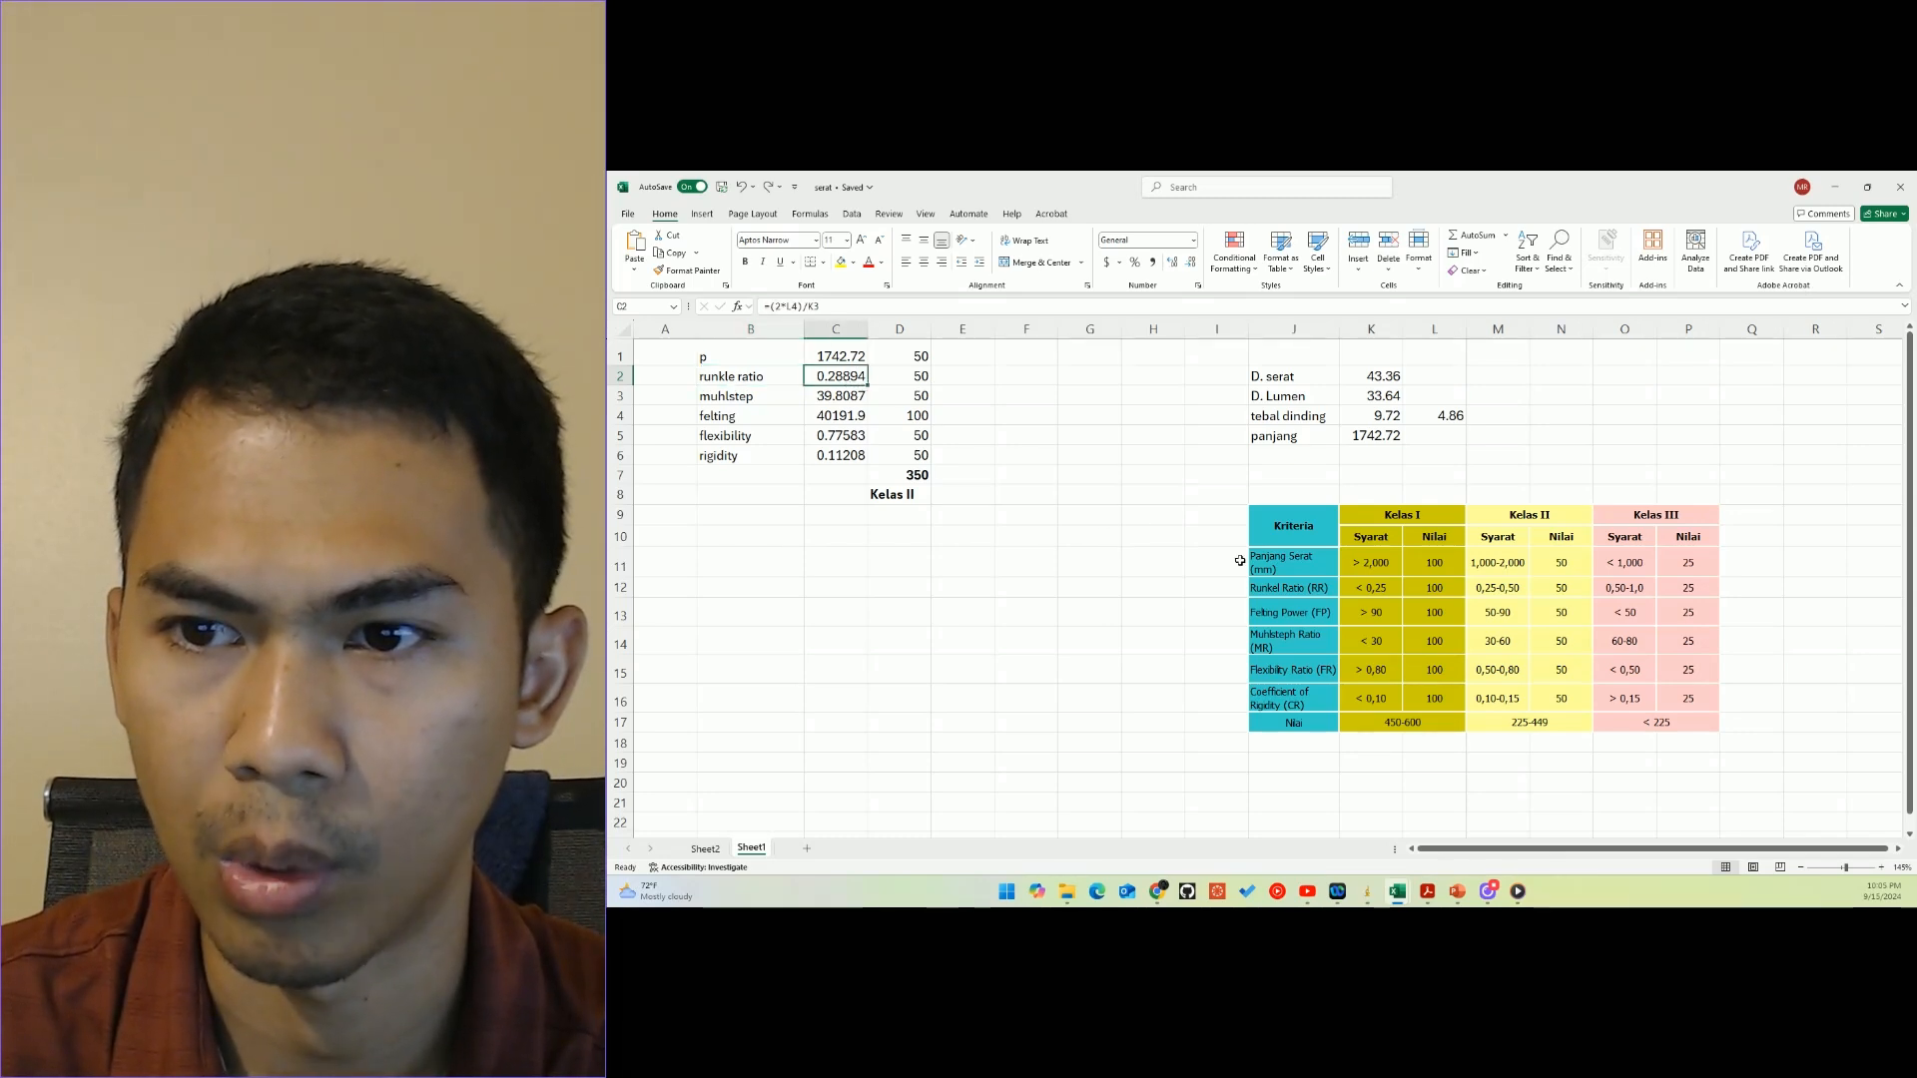
{"action": "left_click", "coordinate": [1474, 587]}
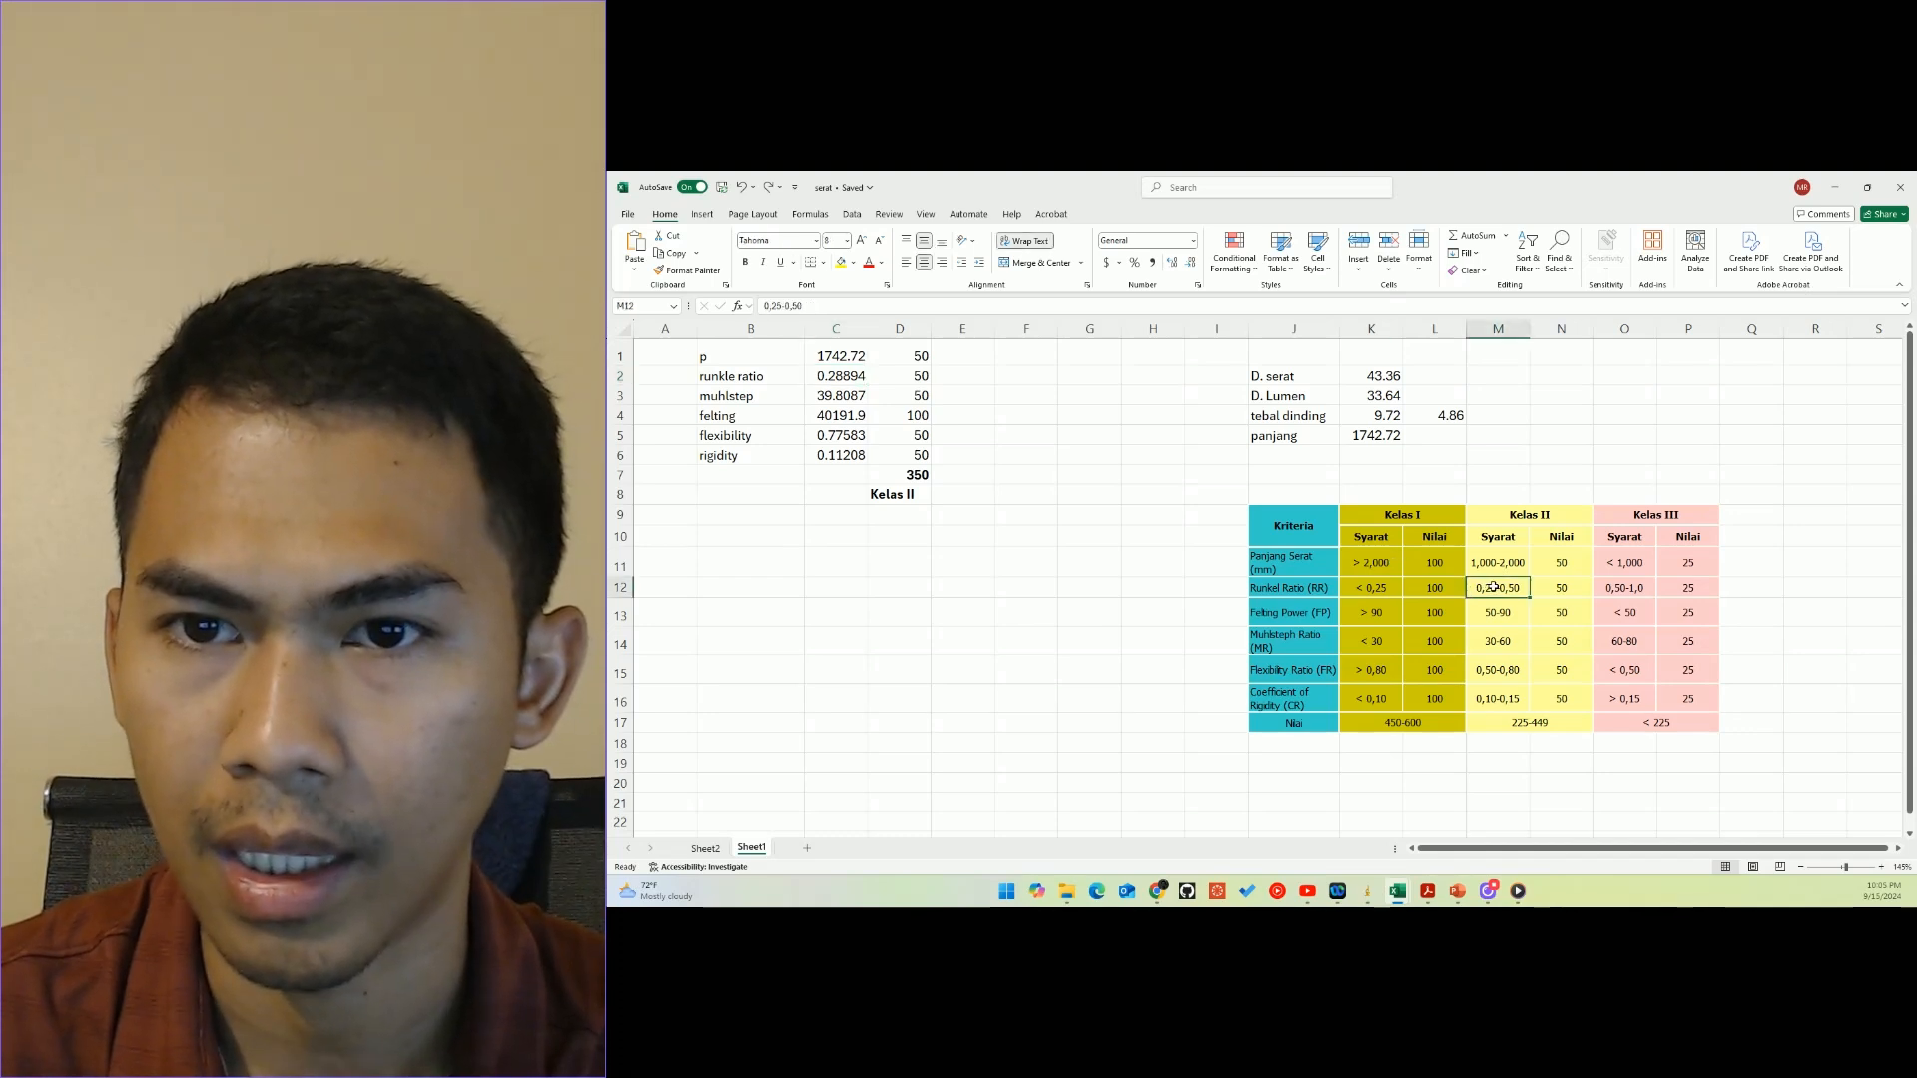
{"action": "left_click", "coordinate": [1566, 588]}
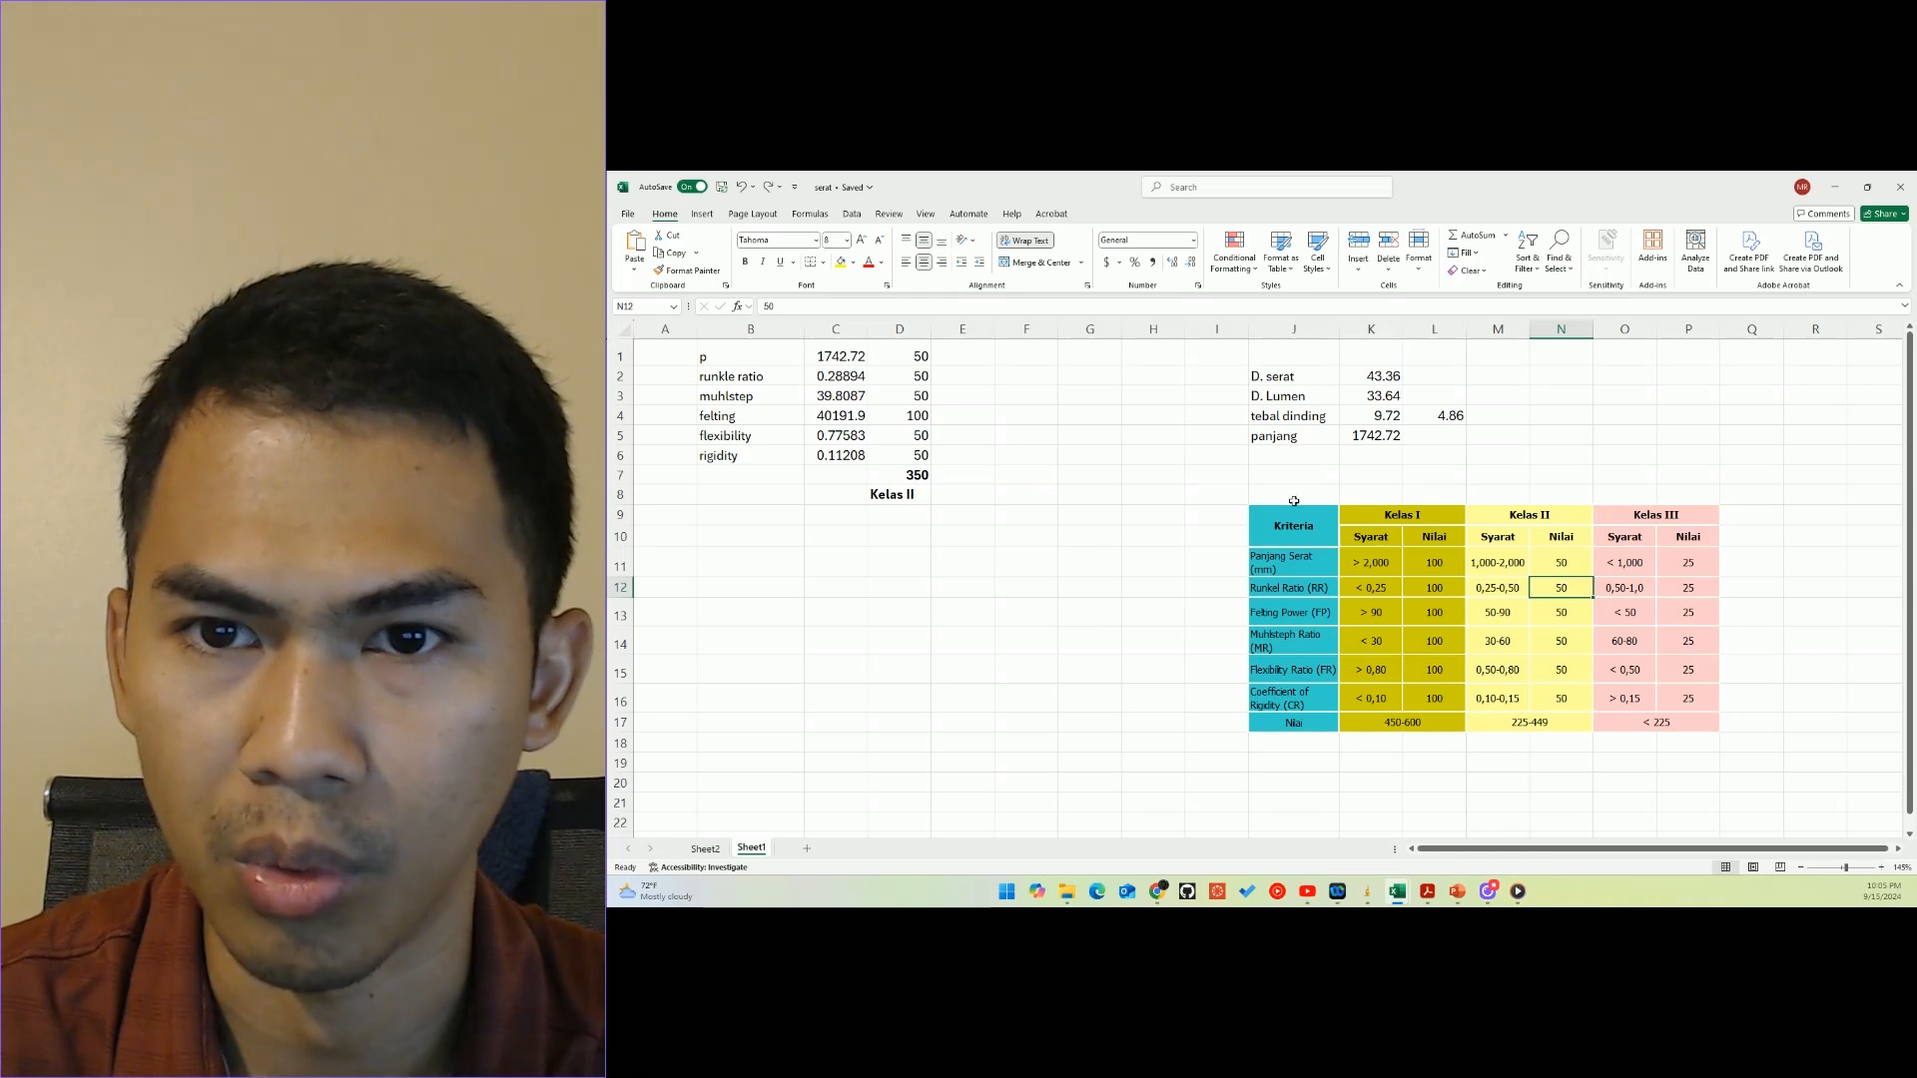
Compare the muhlstep value with the Kelas II Muhlsteph Ratio requirement and check its assigned score.
{"action": "left_click", "coordinate": [771, 401]}
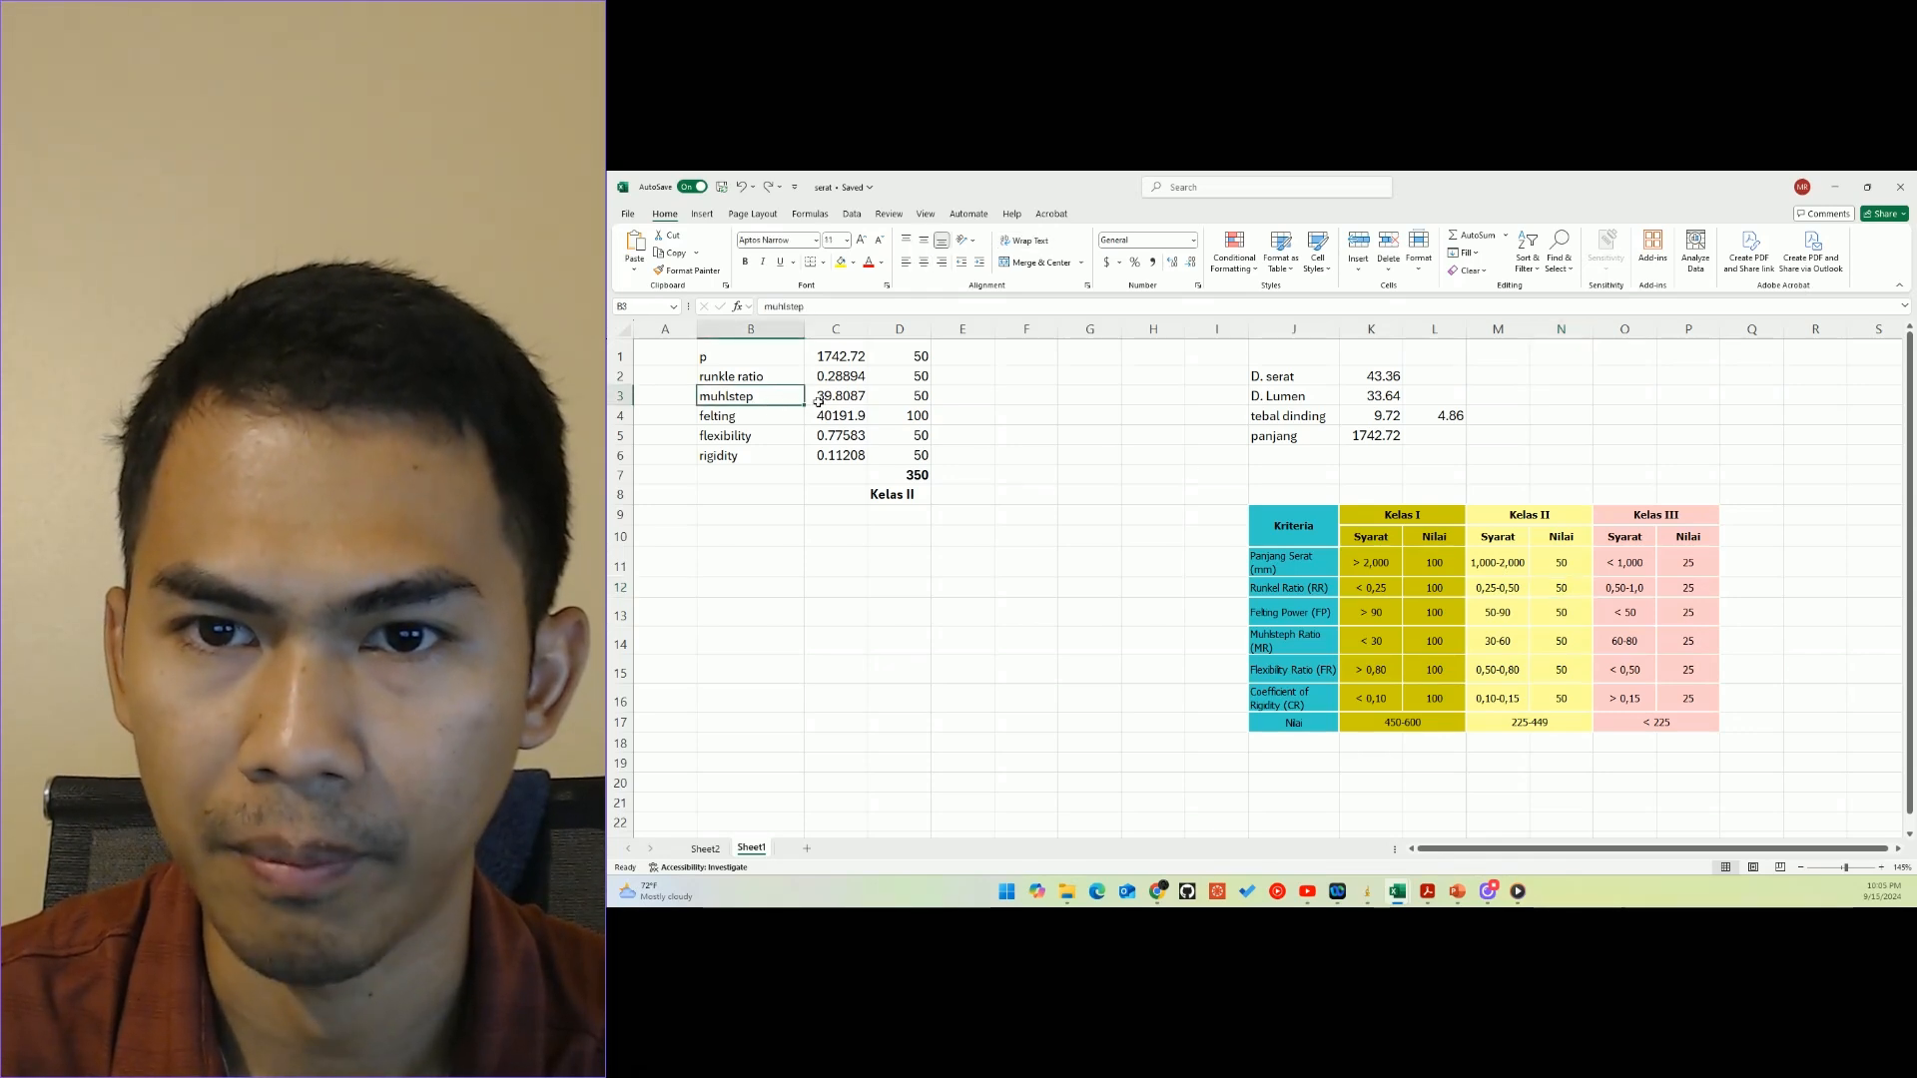
{"action": "left_click", "coordinate": [833, 400]}
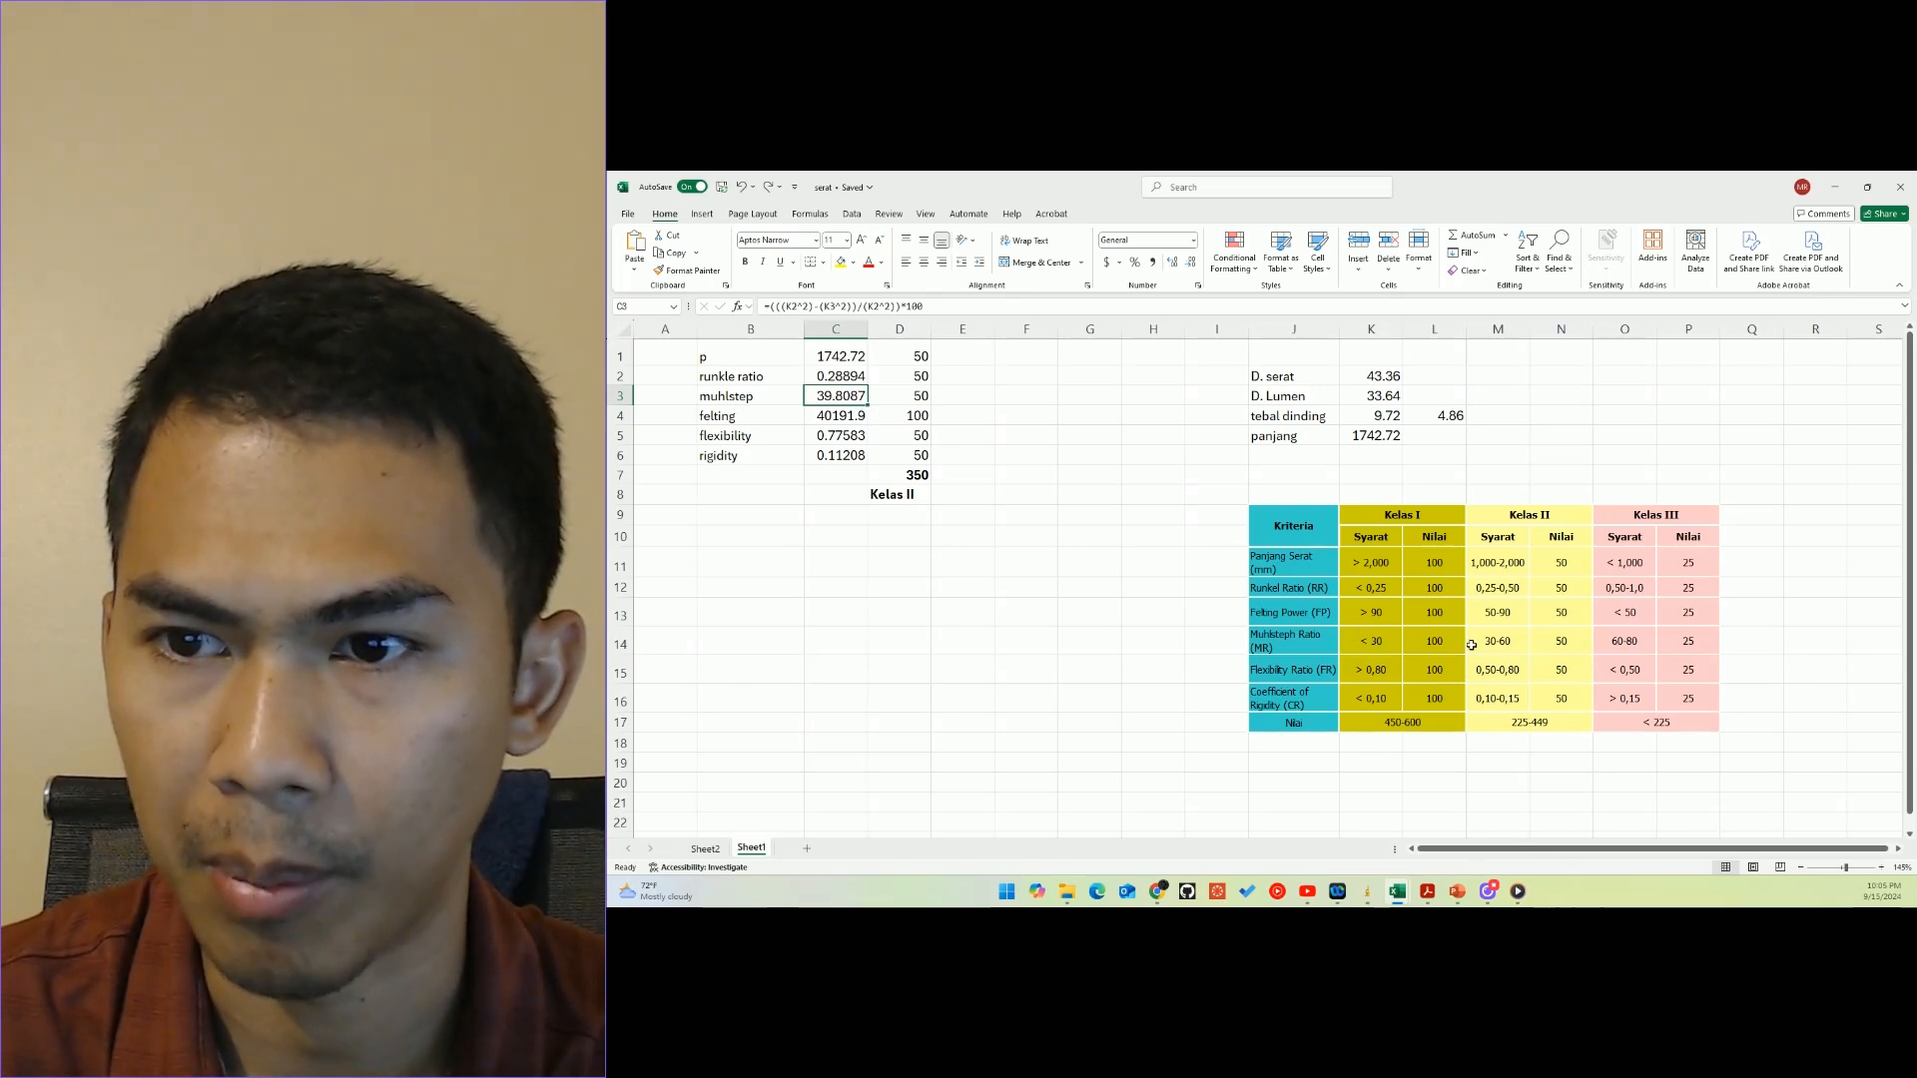
{"action": "left_click", "coordinate": [1503, 643]}
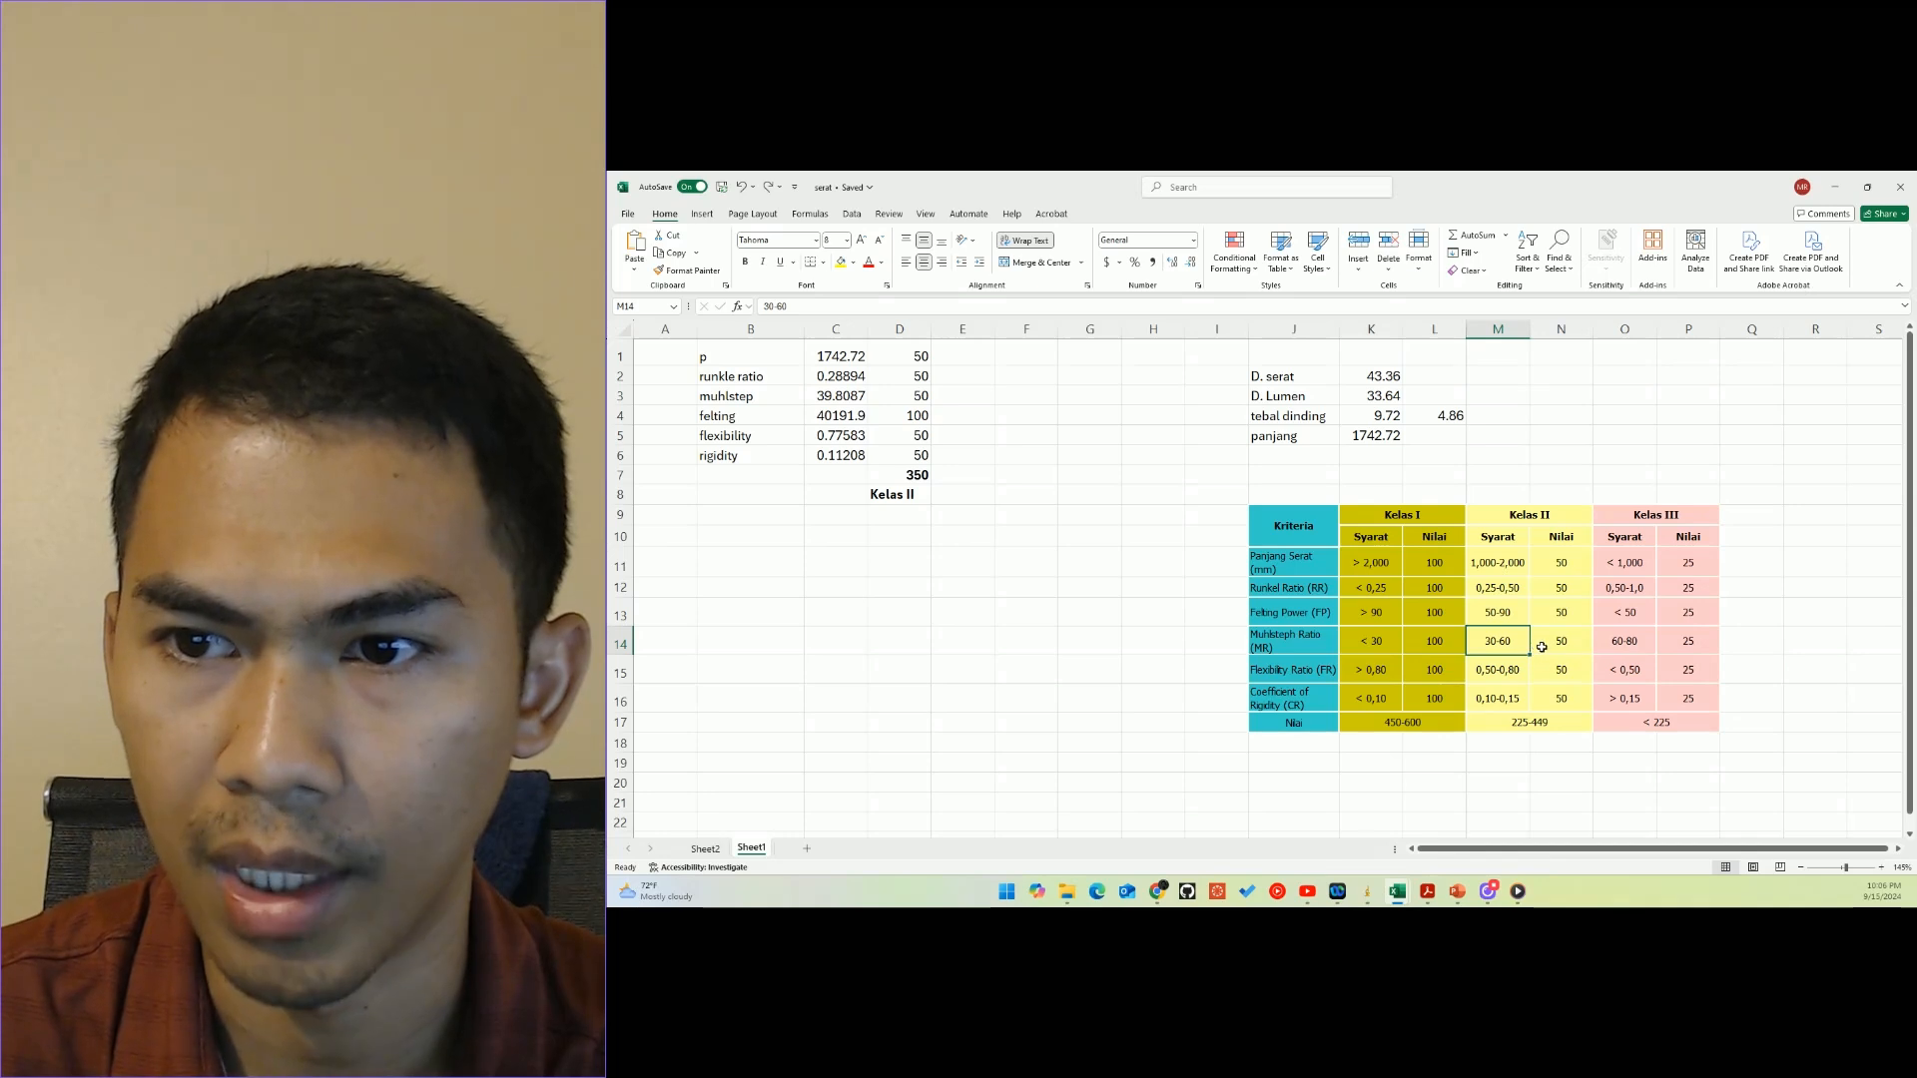
{"action": "left_click", "coordinate": [1541, 647]}
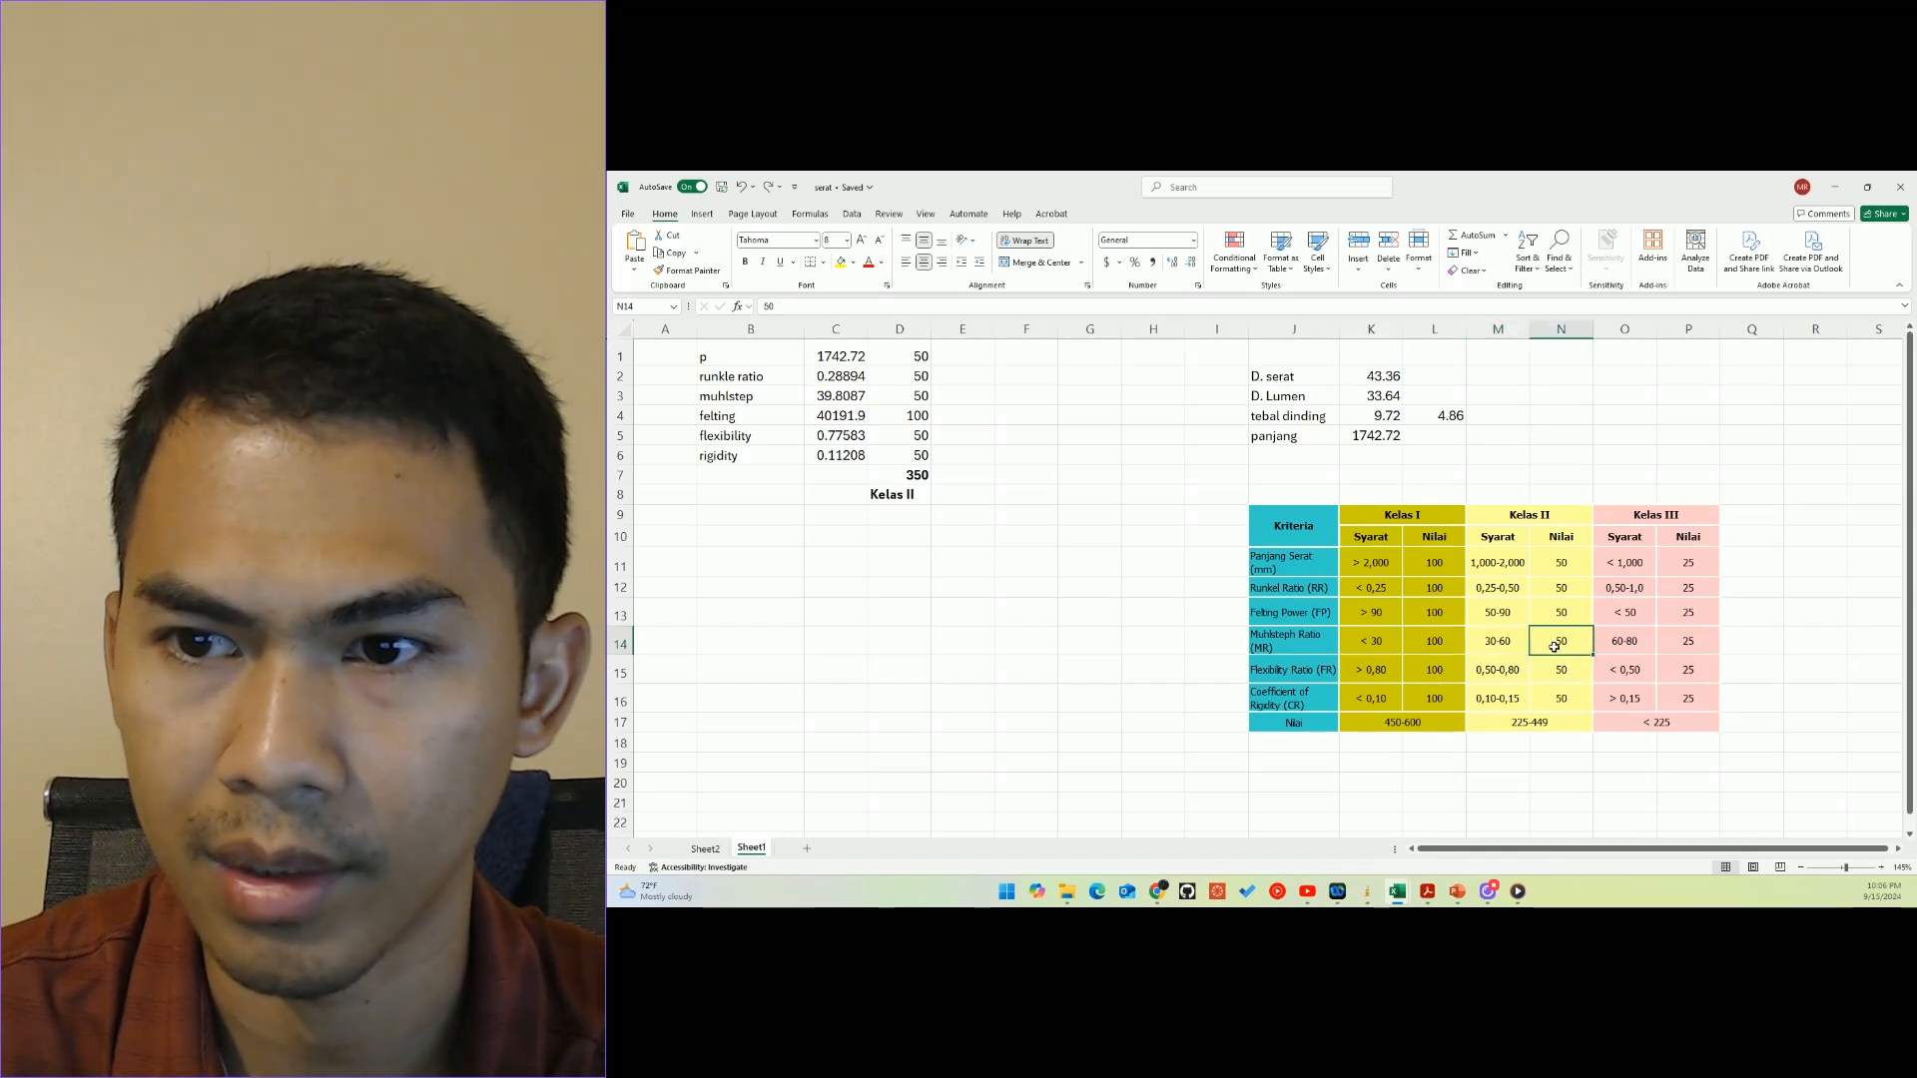
{"action": "left_click", "coordinate": [921, 398]}
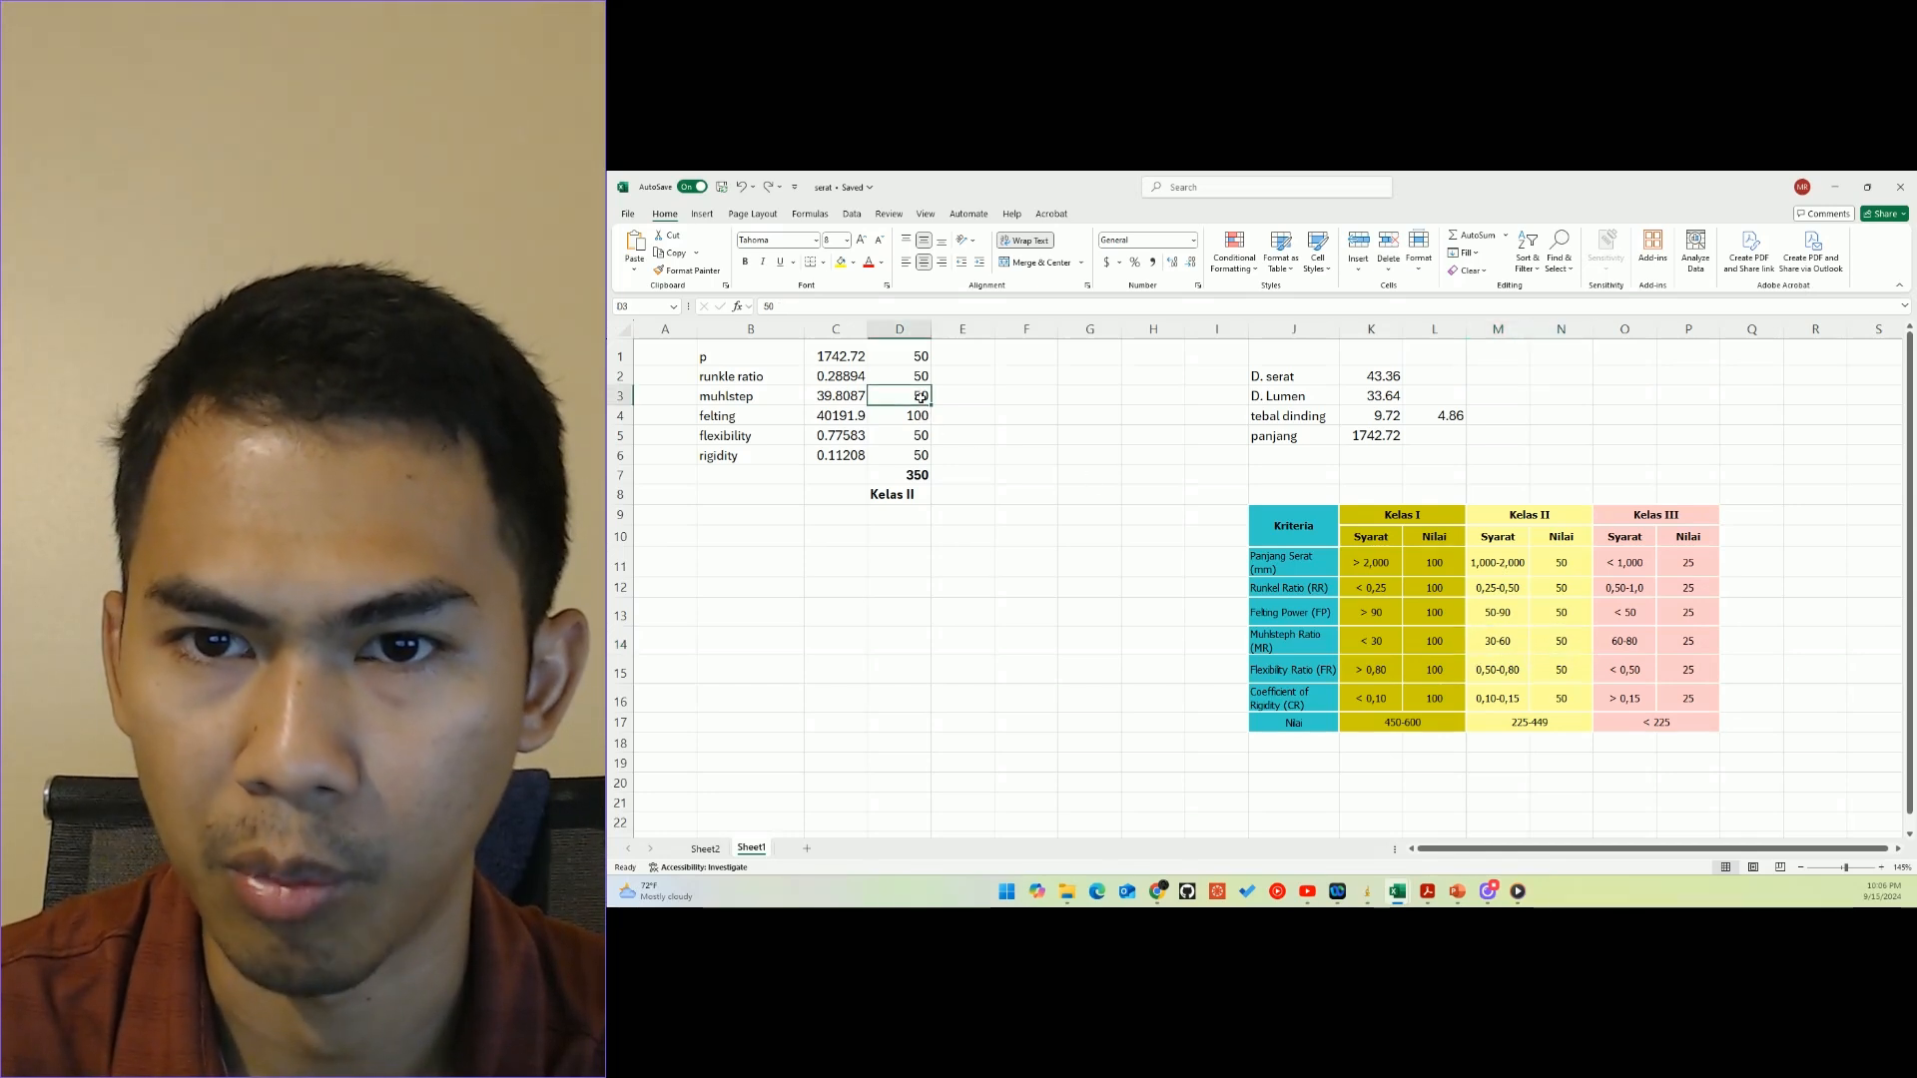
Check the felting formula and set the felting score to 25.
{"action": "left_click", "coordinate": [859, 418]}
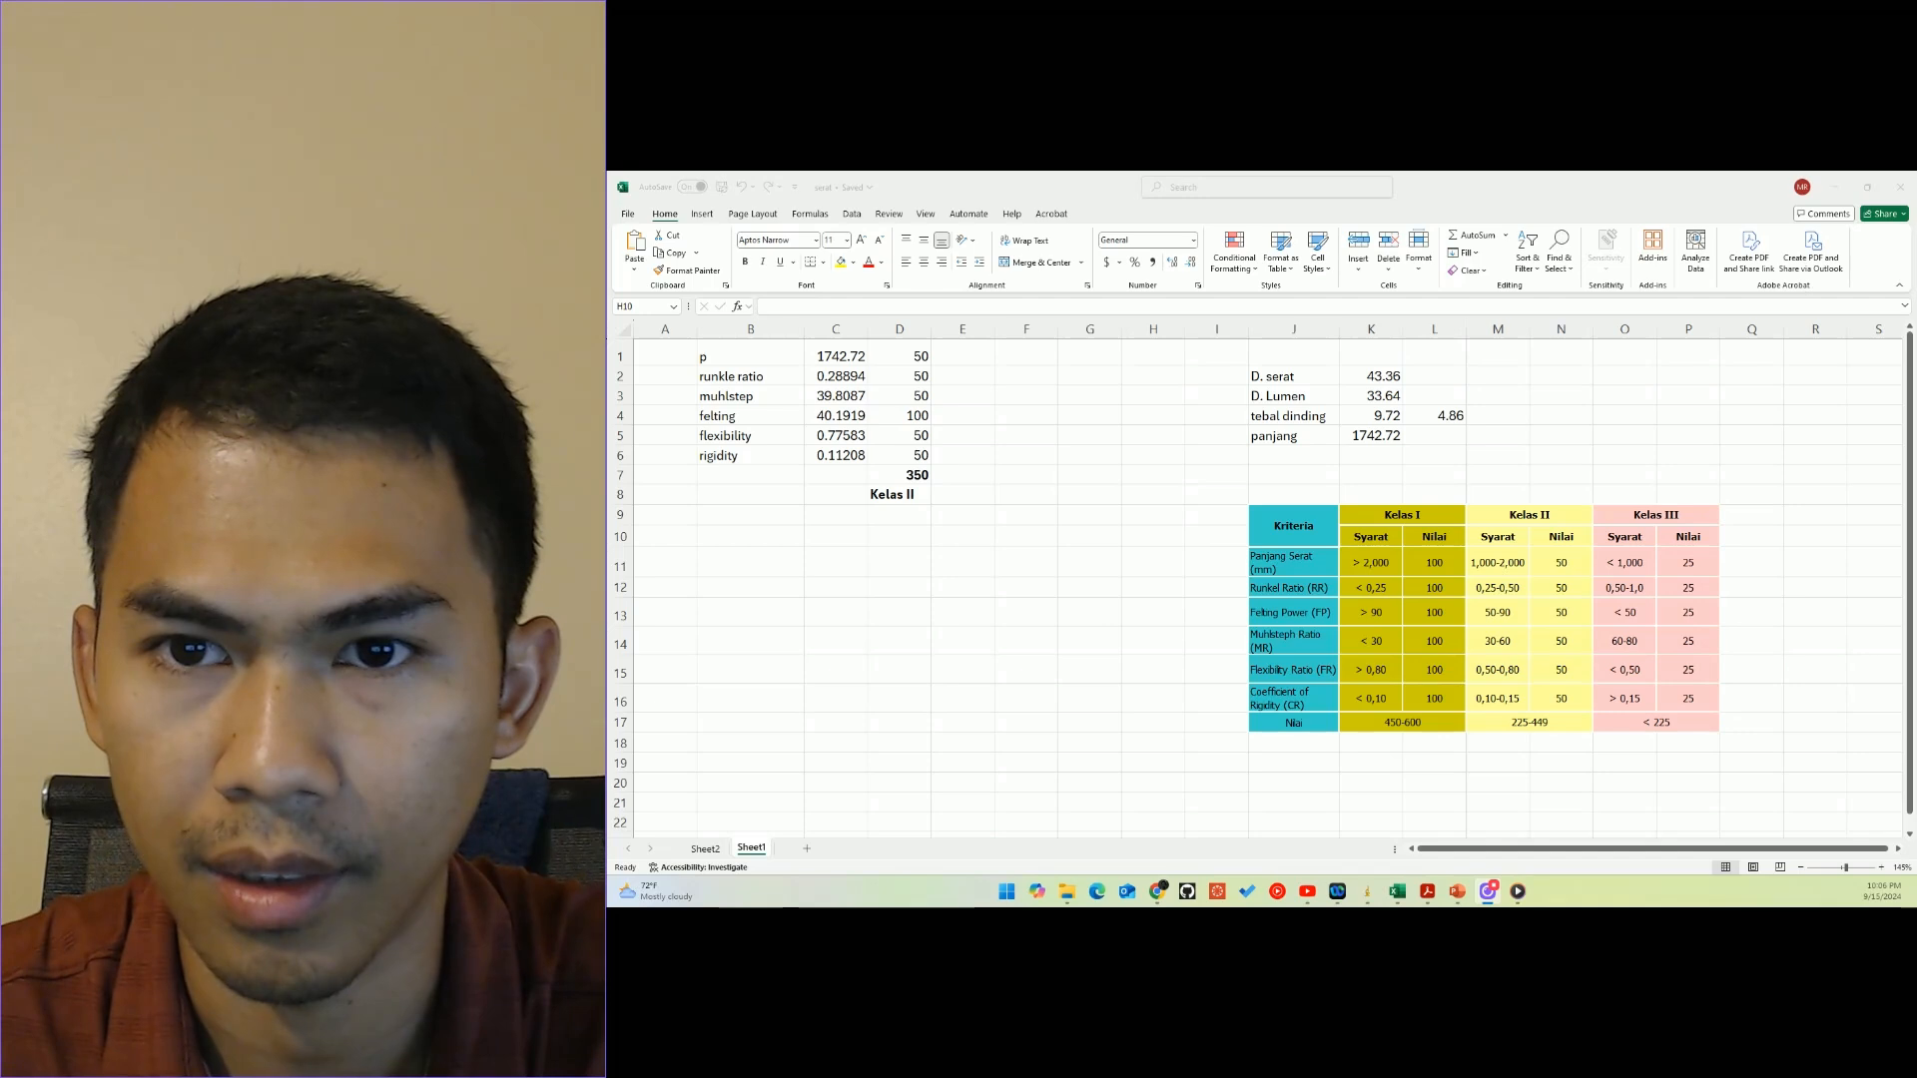
{"action": "left_click", "coordinate": [830, 416]}
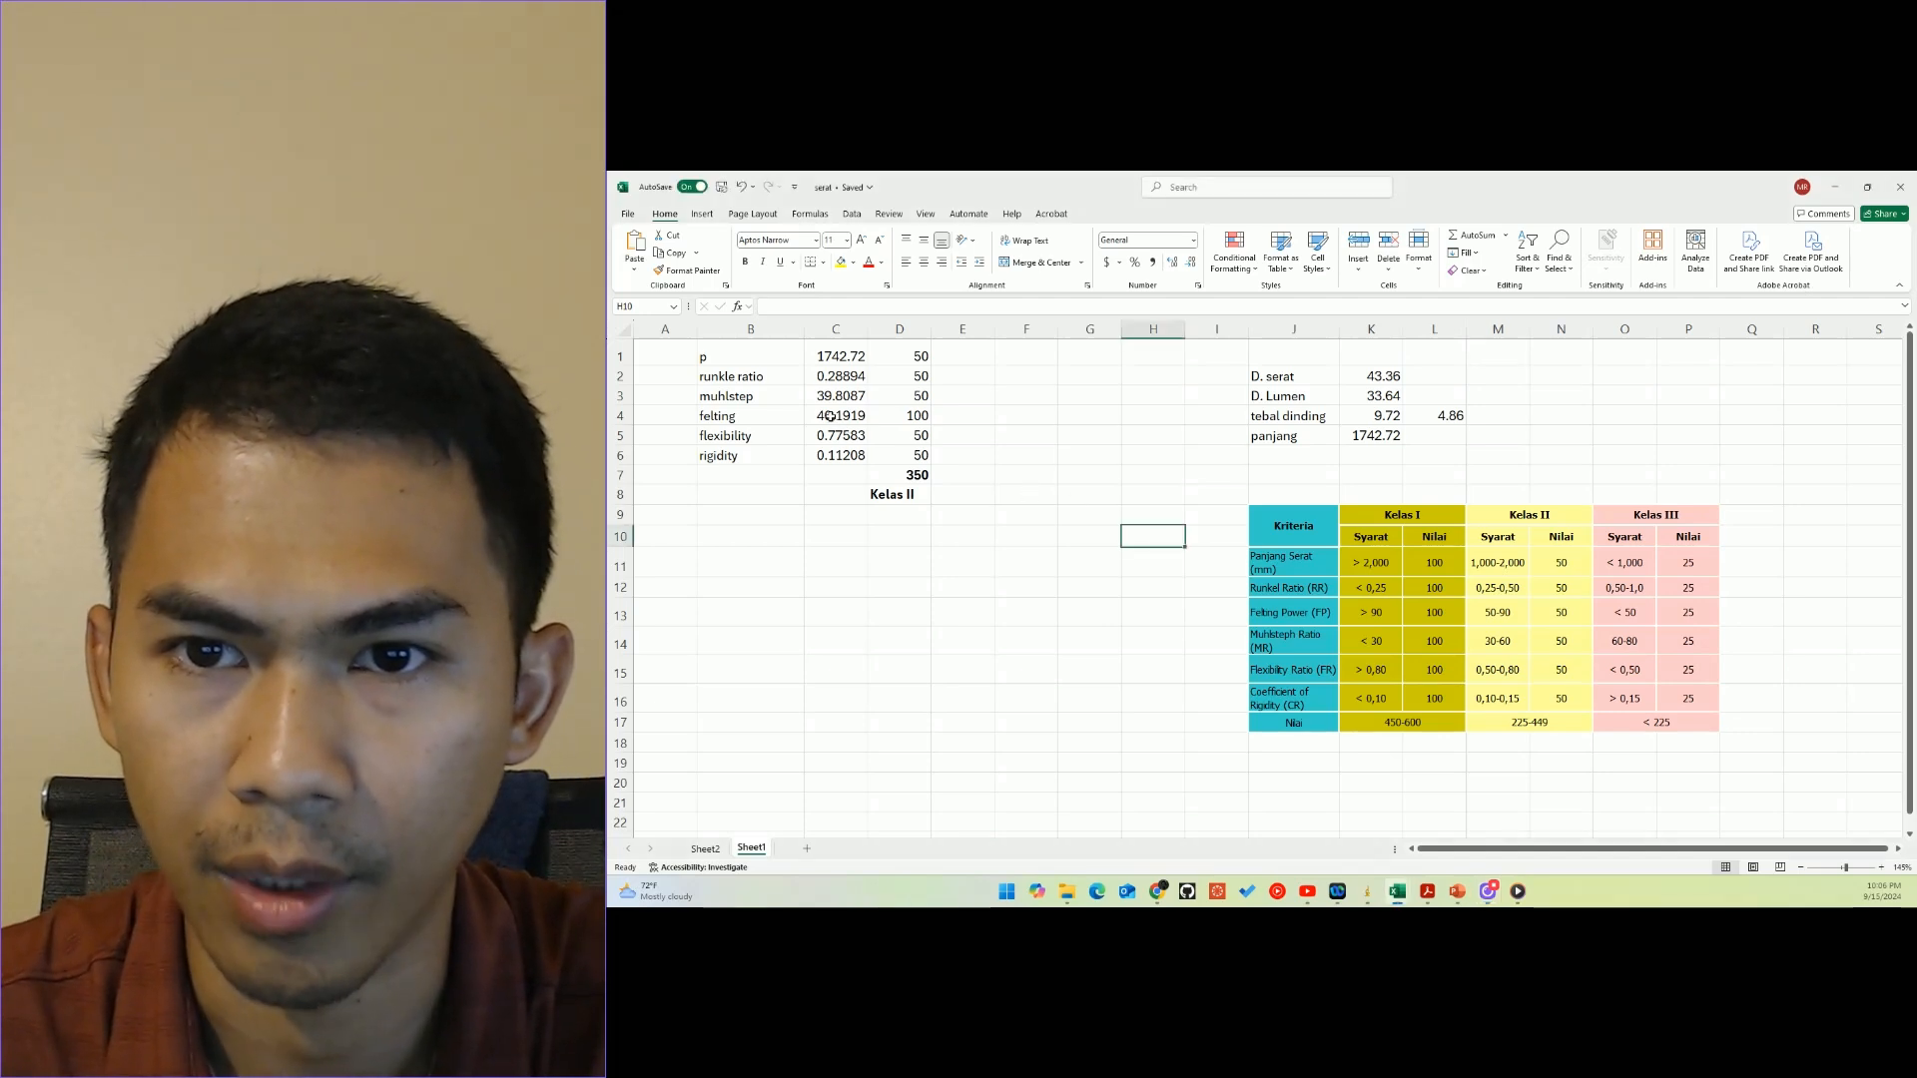
{"action": "left_click", "coordinate": [829, 417]}
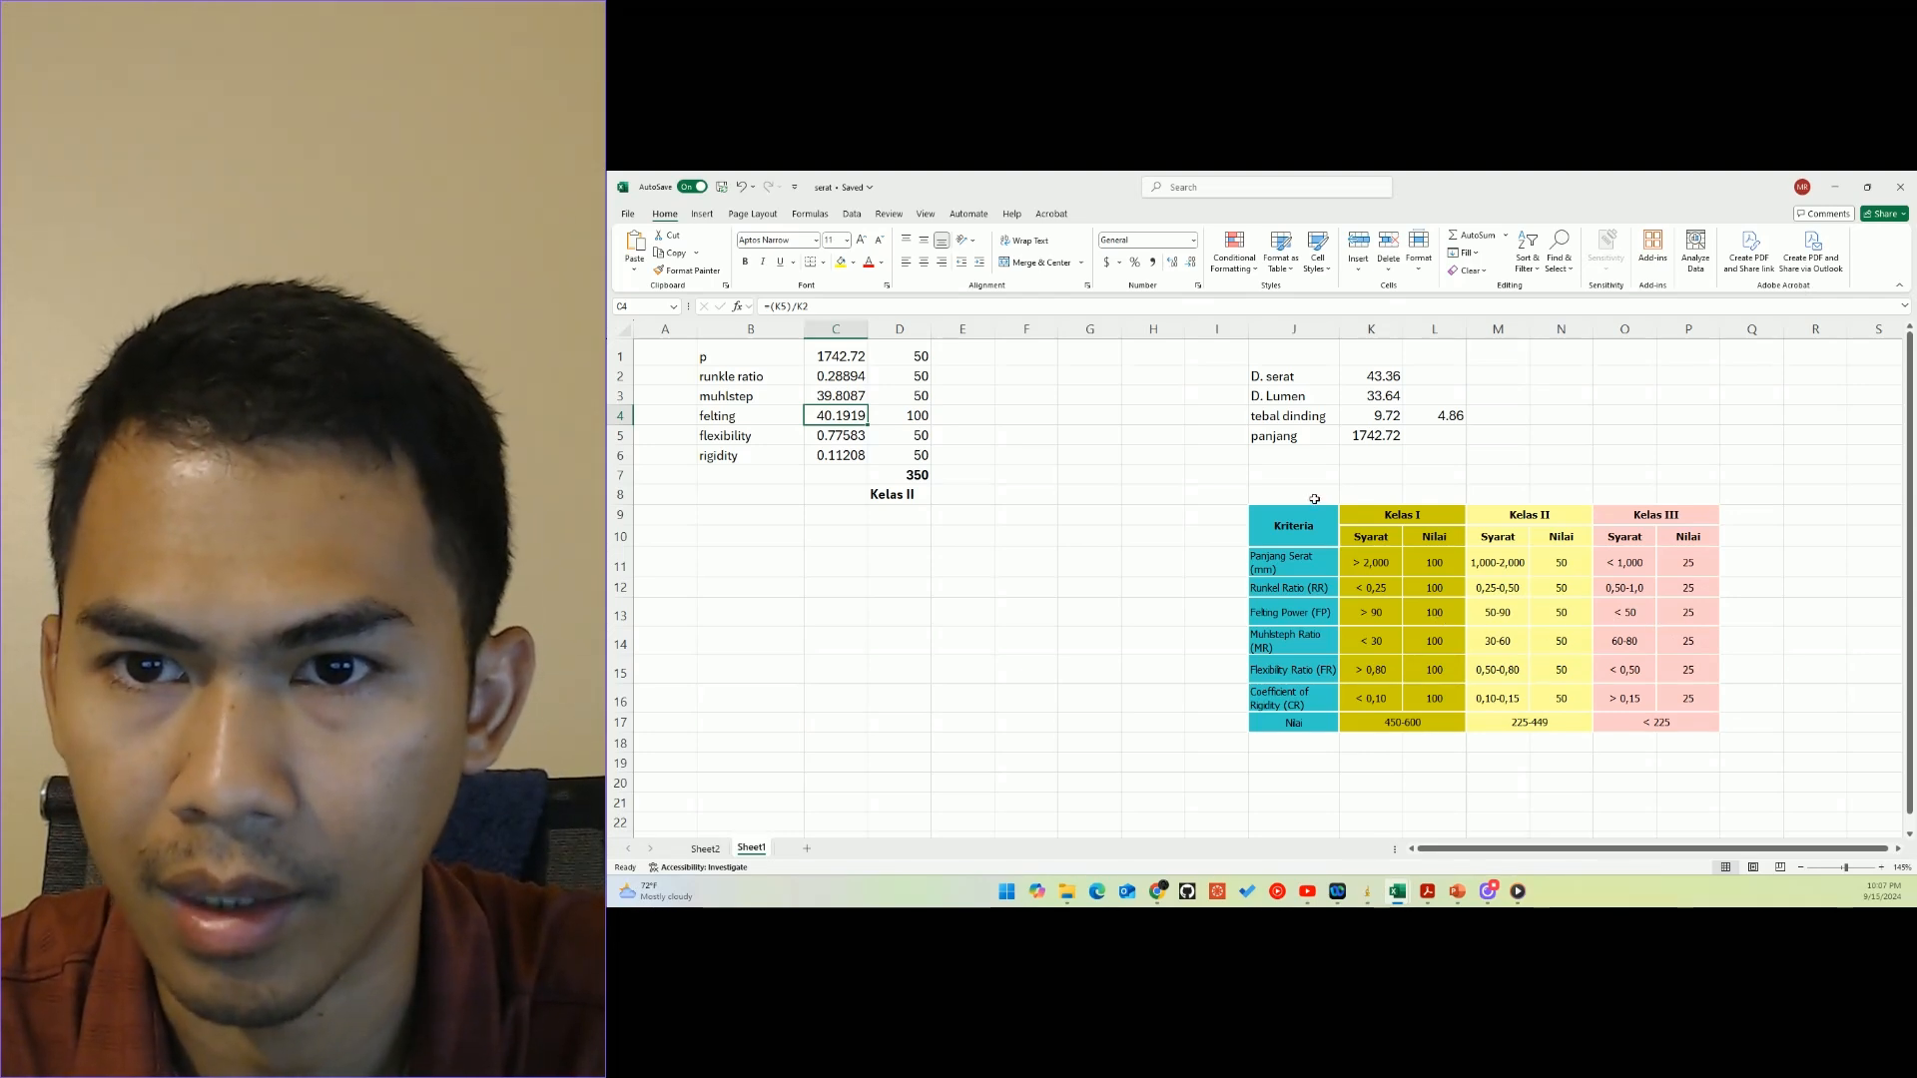
{"action": "left_click", "coordinate": [914, 419]}
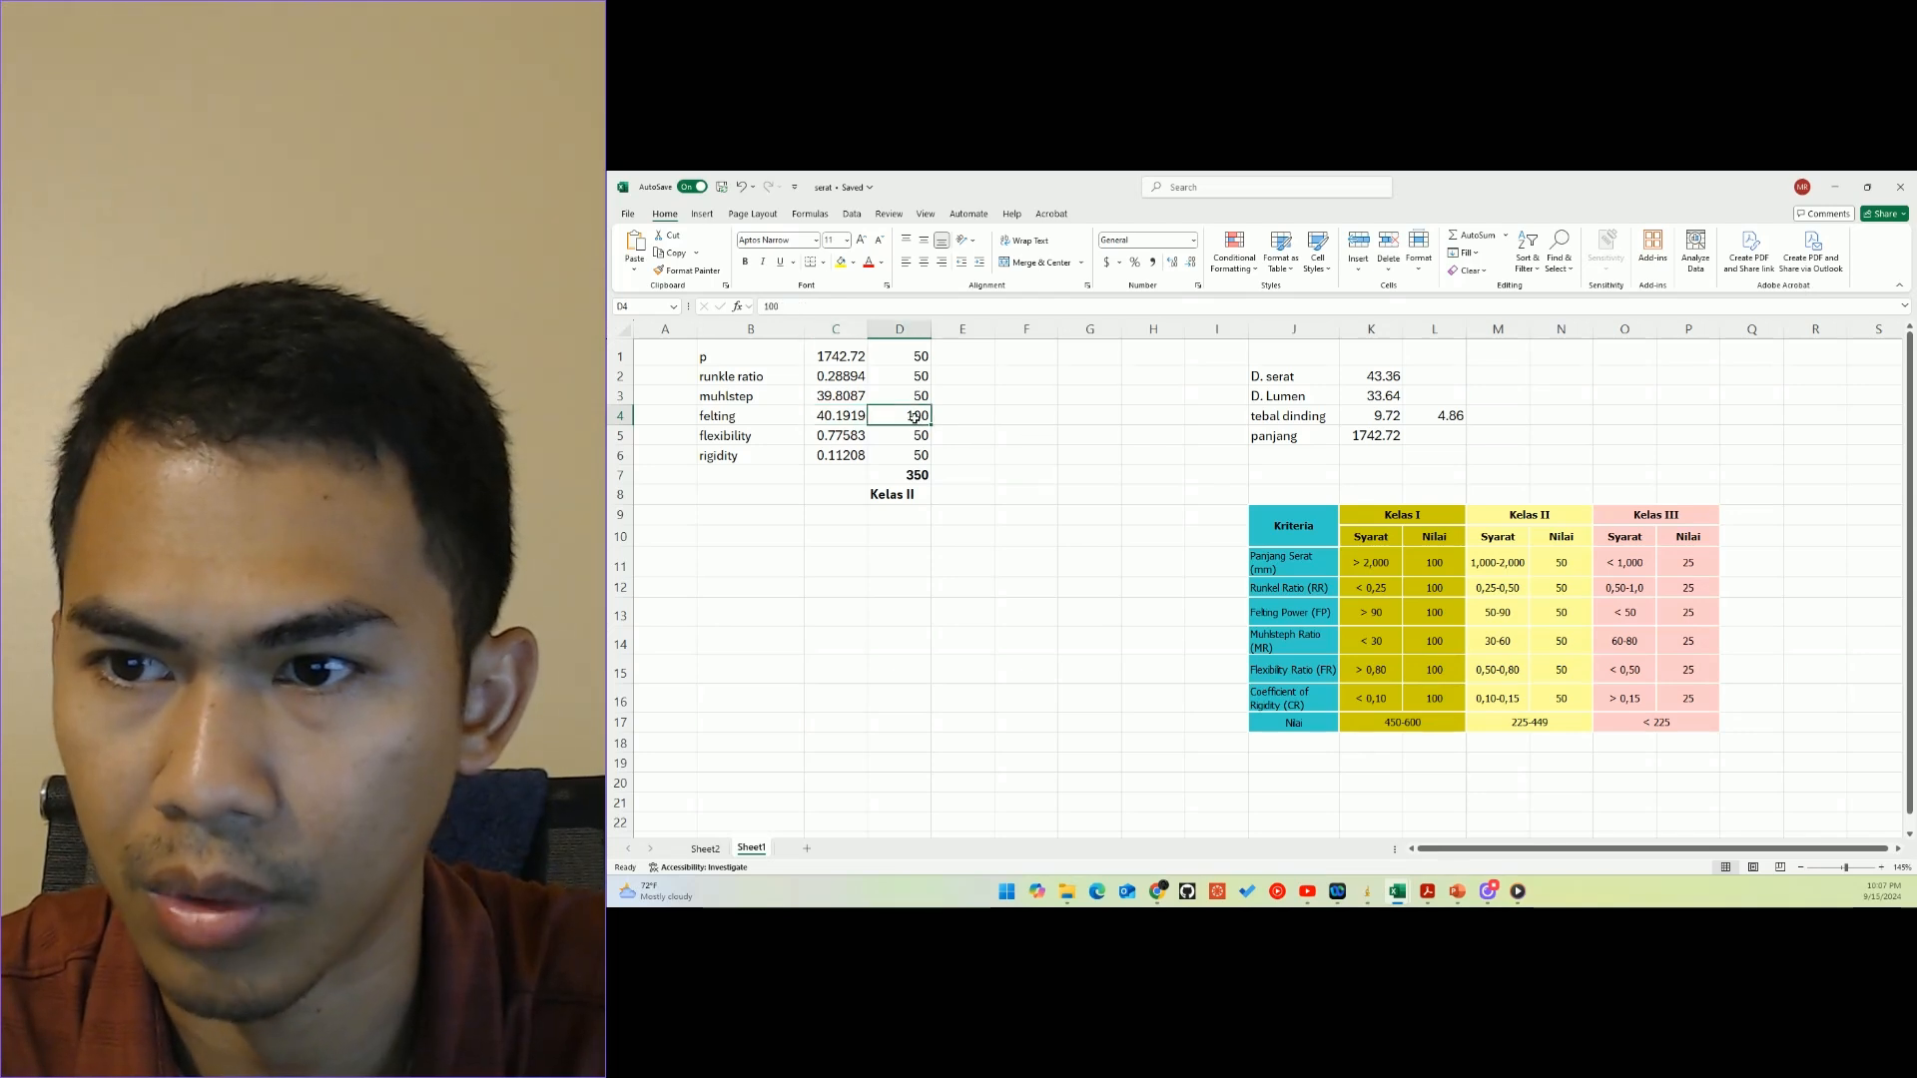
{"action": "type", "text": "25"}
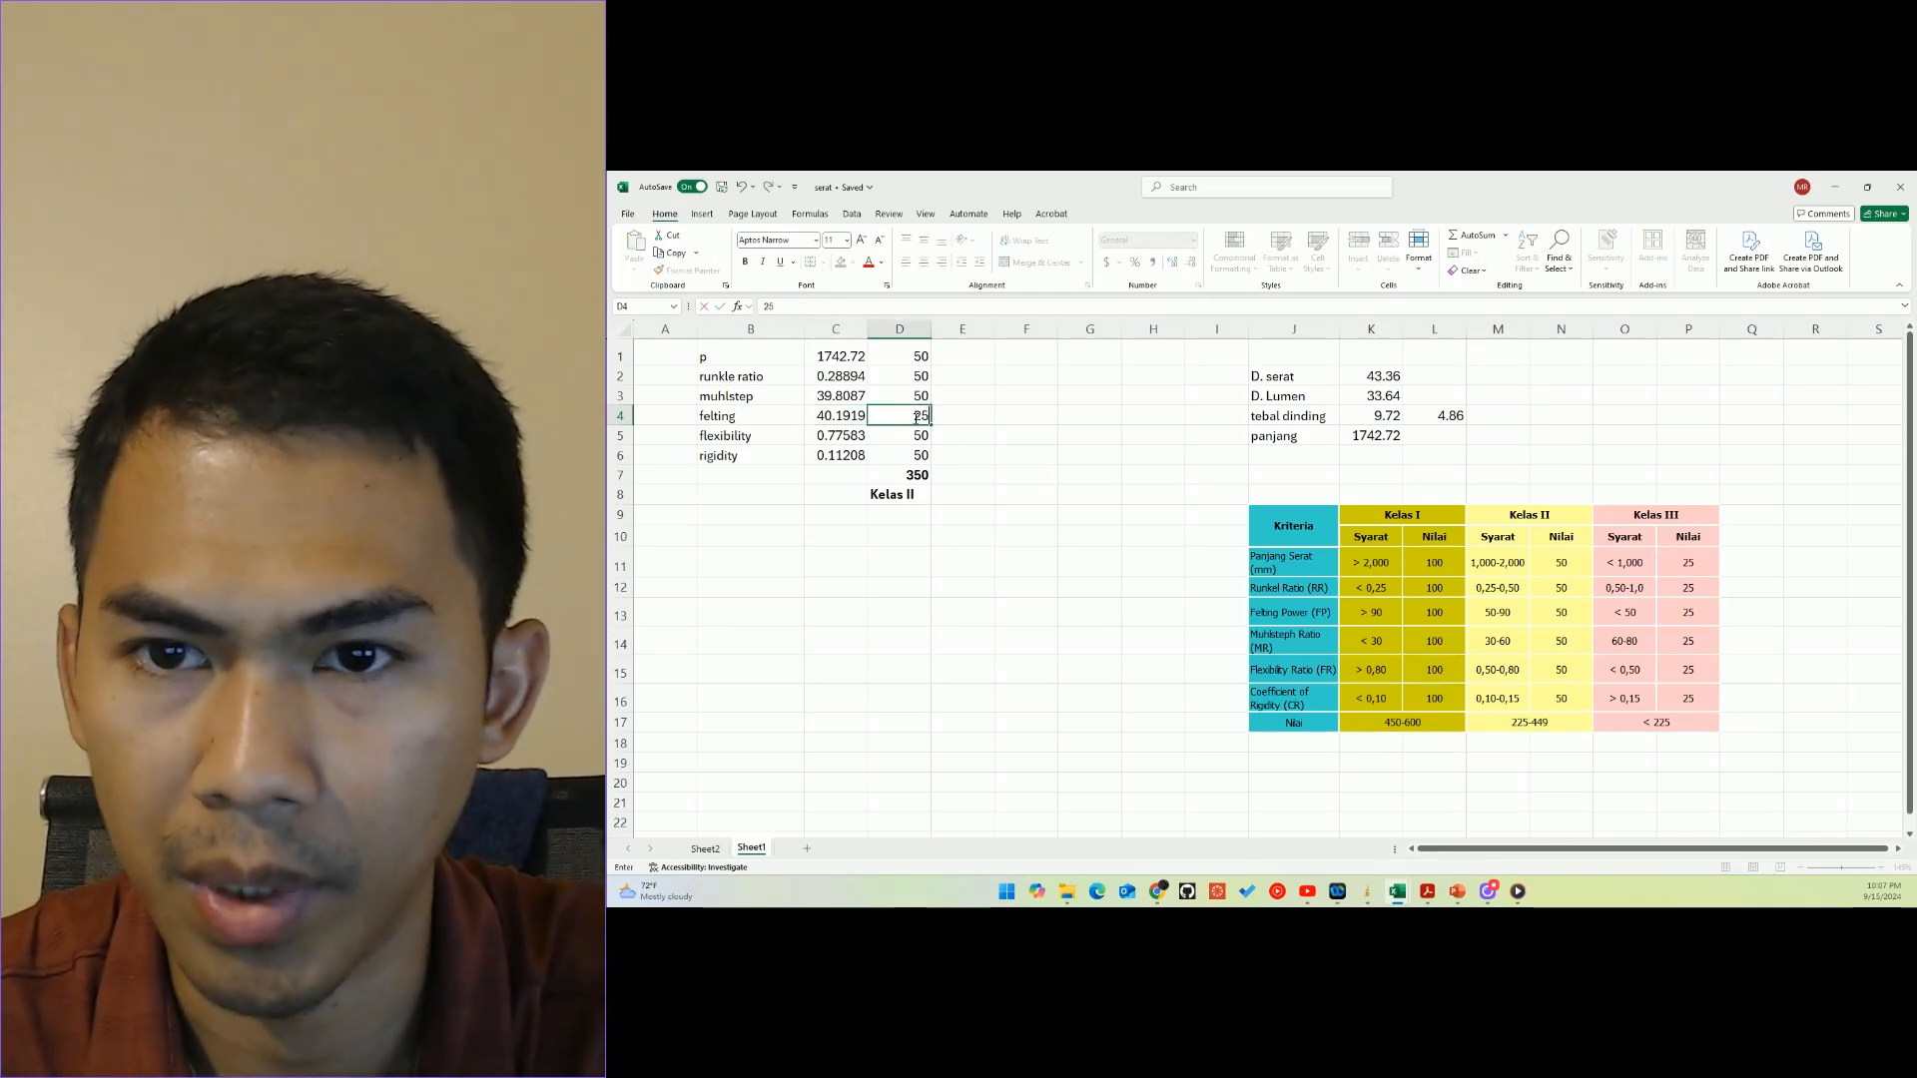
{"action": "left_click", "coordinate": [893, 444]}
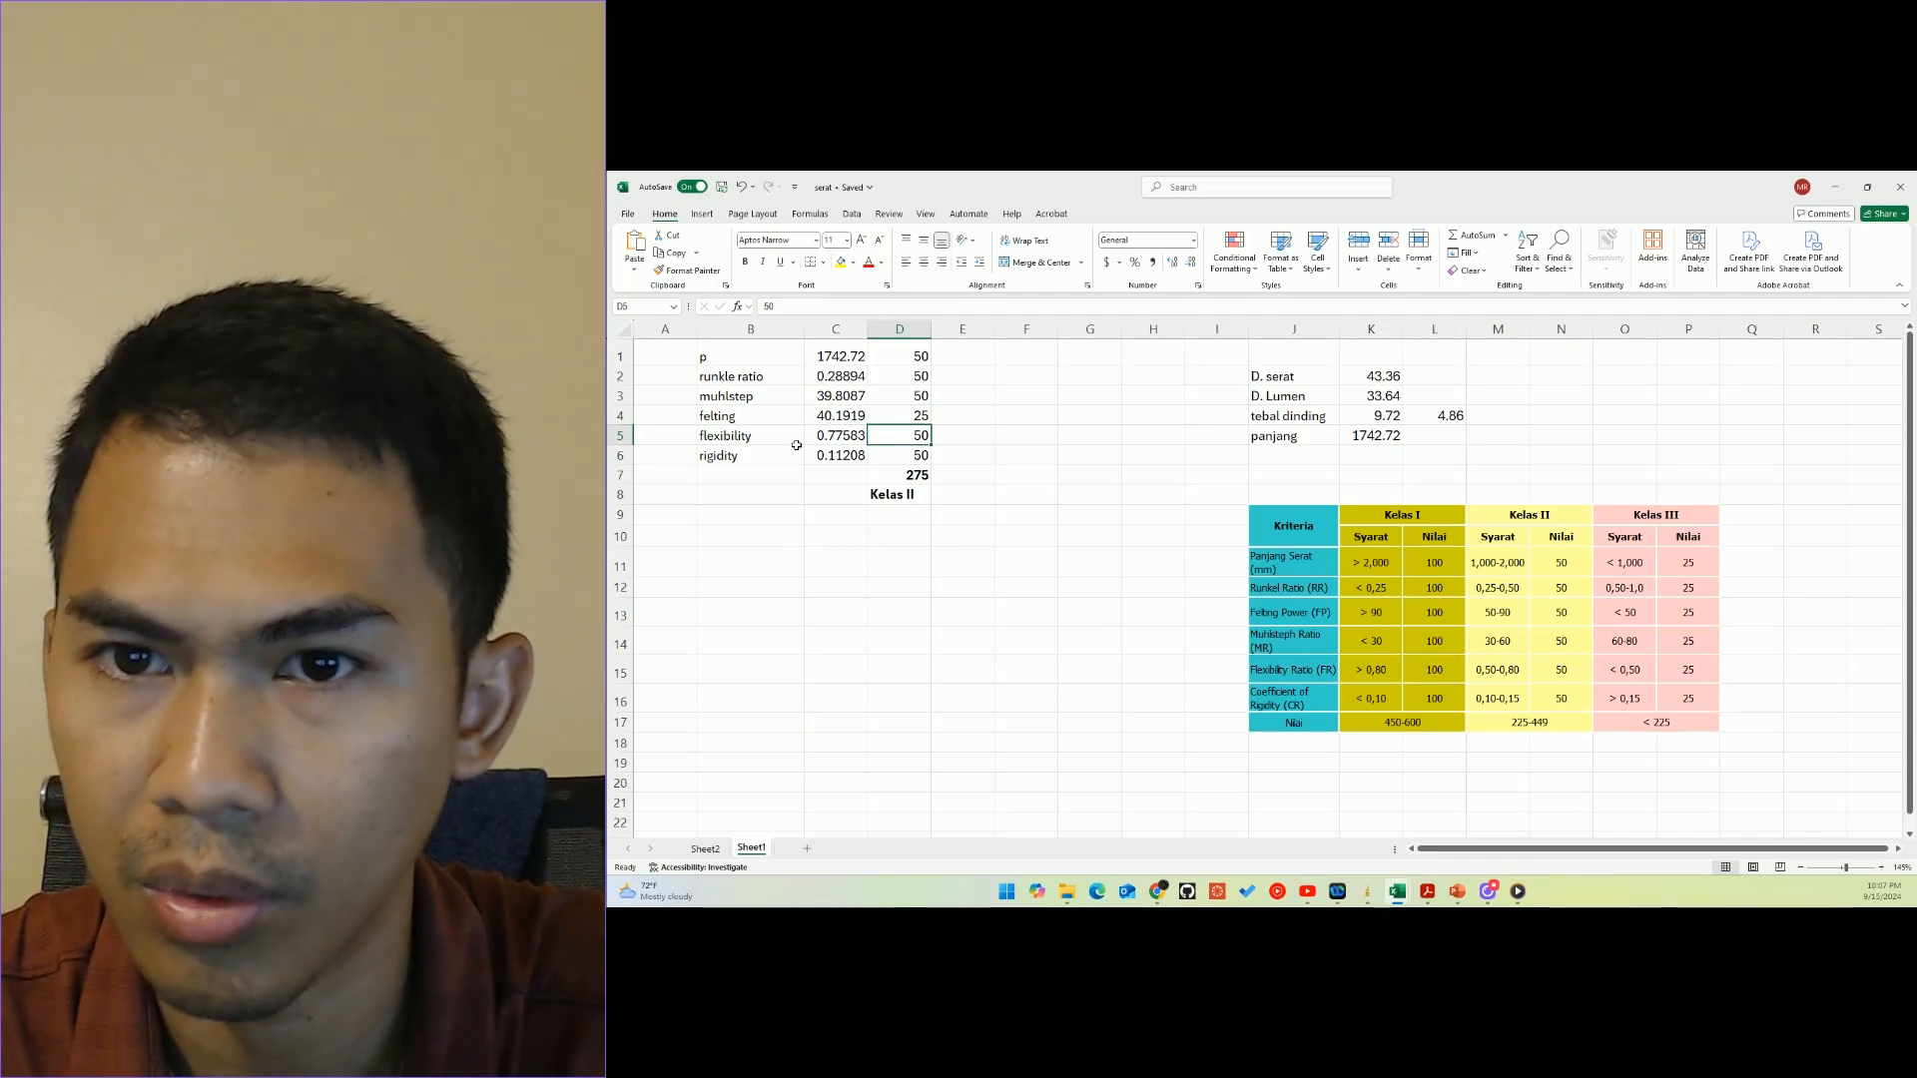
Compare the flexibility value with the Kelas II Flexibility Ratio requirement and check its assigned score.
{"action": "left_click", "coordinate": [835, 440]}
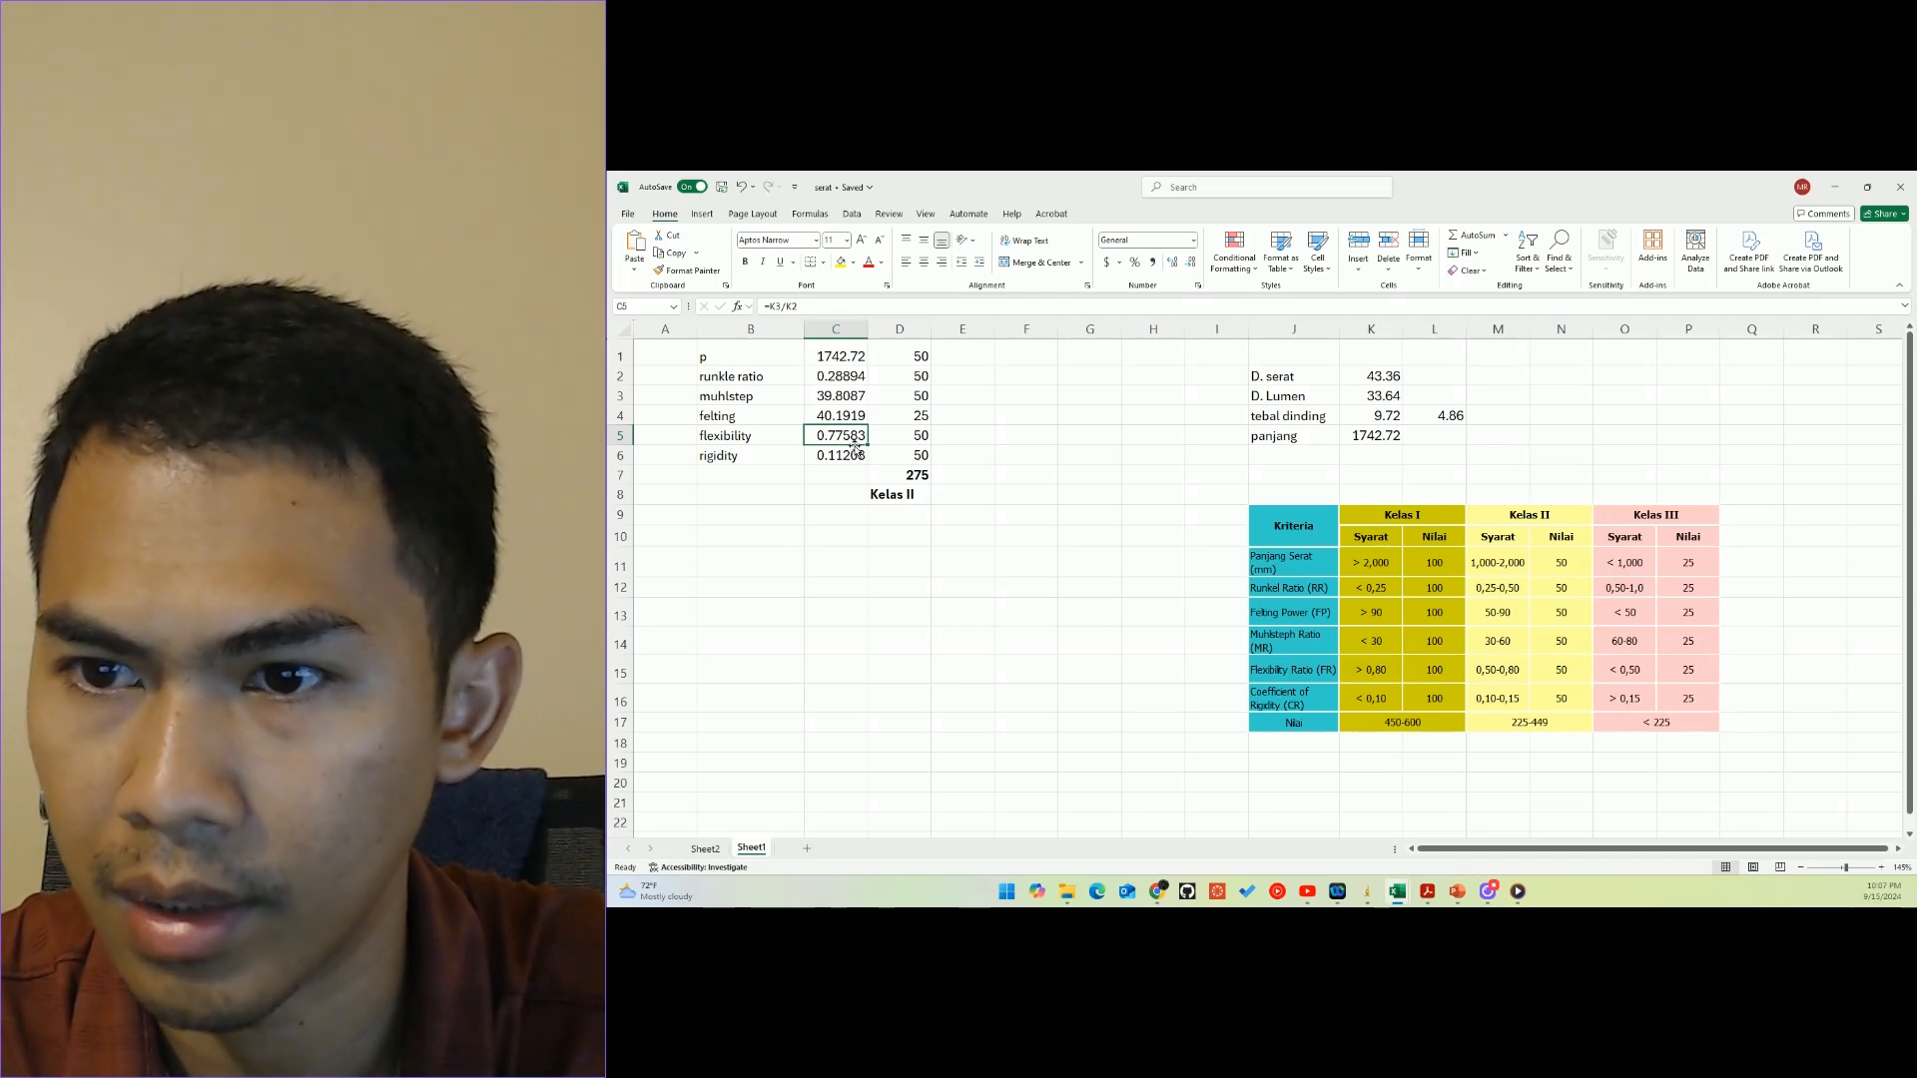
{"action": "left_click", "coordinate": [1489, 671]}
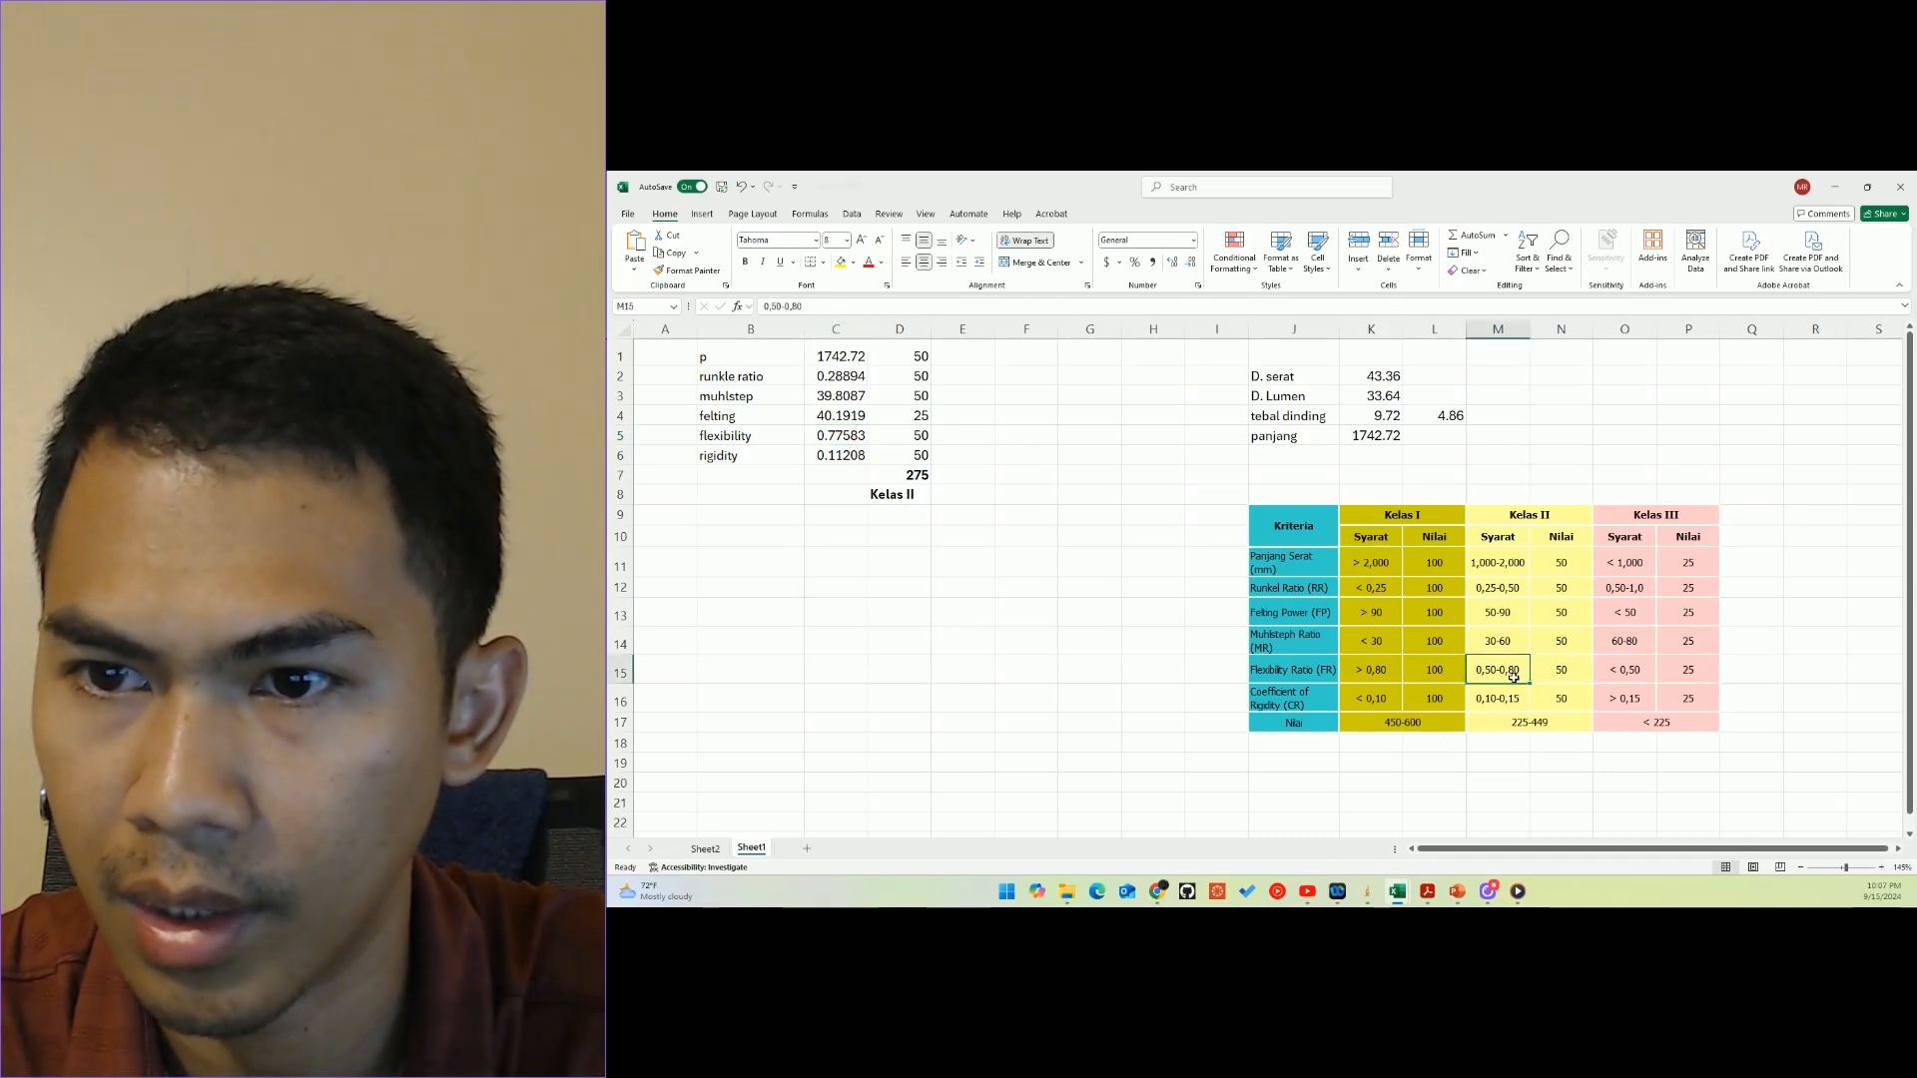
{"action": "left_click", "coordinate": [1546, 671]}
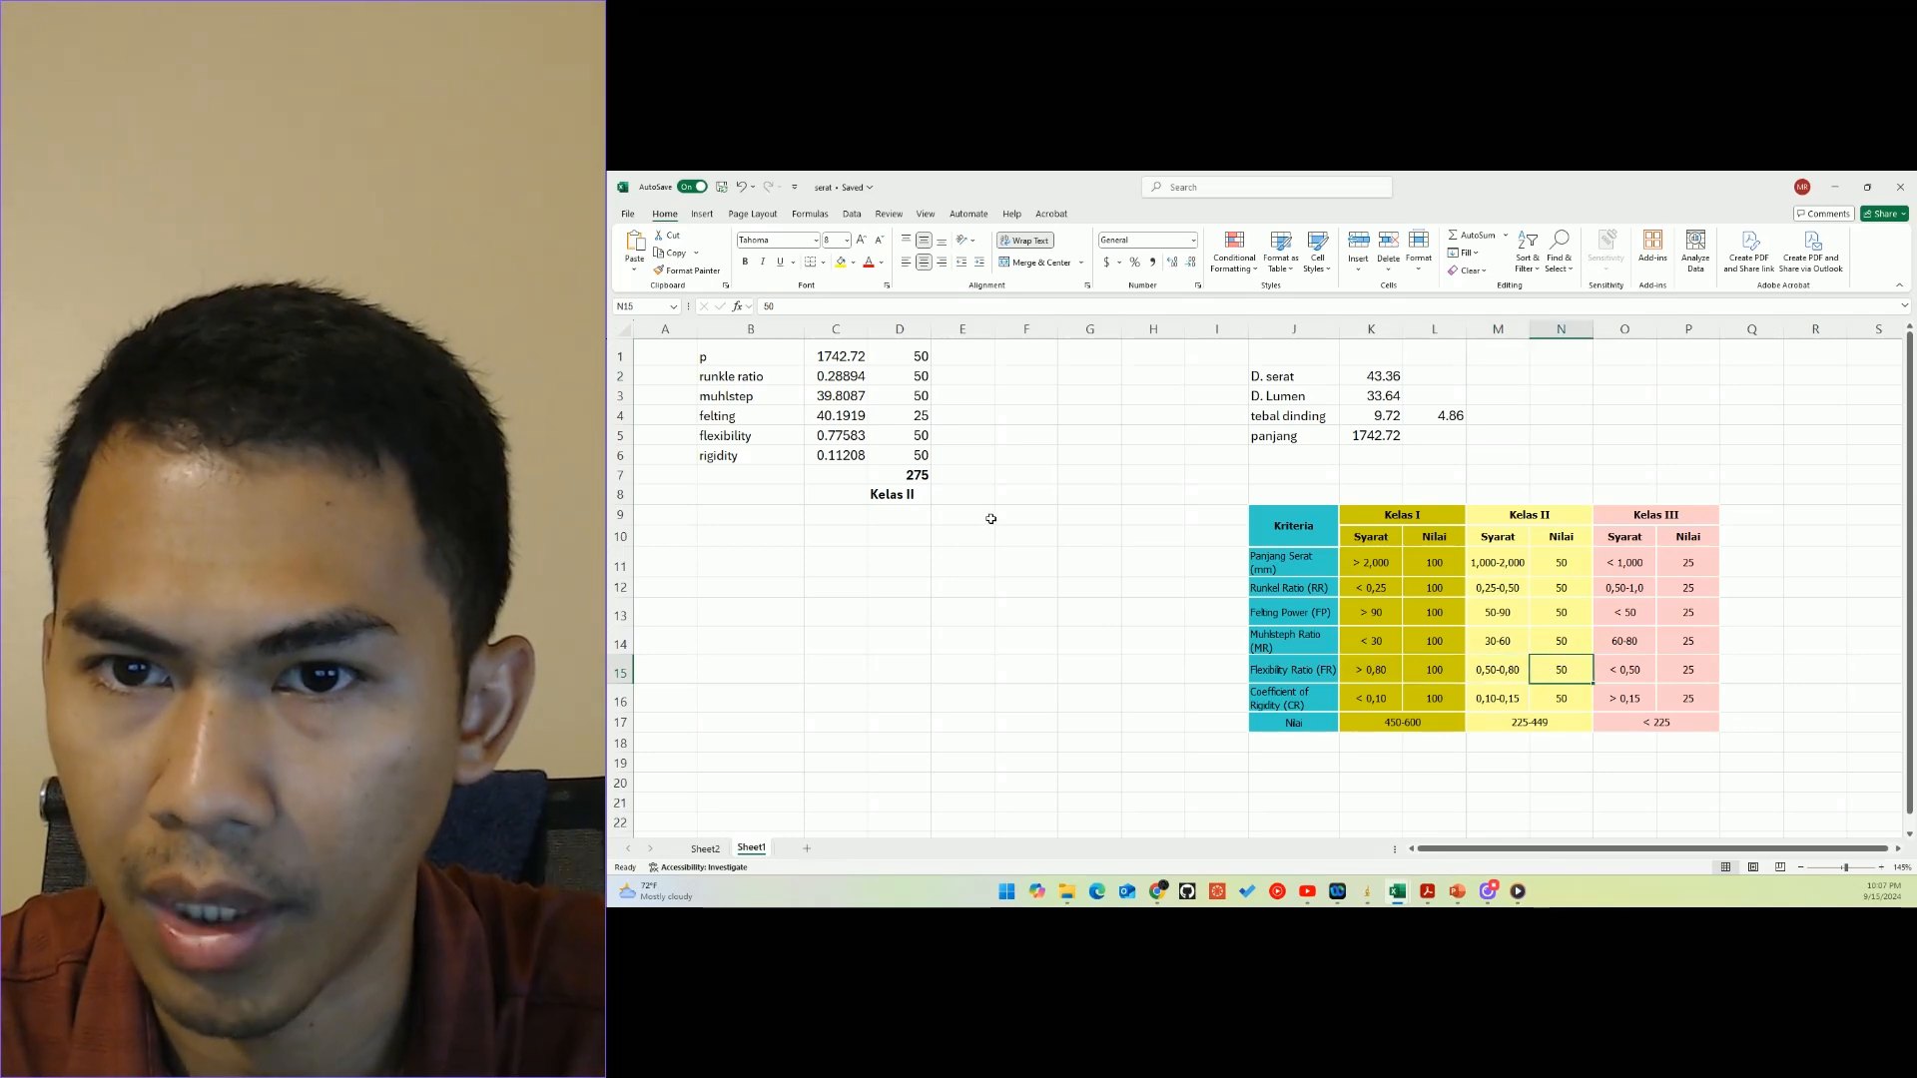
{"action": "left_click", "coordinate": [922, 440]}
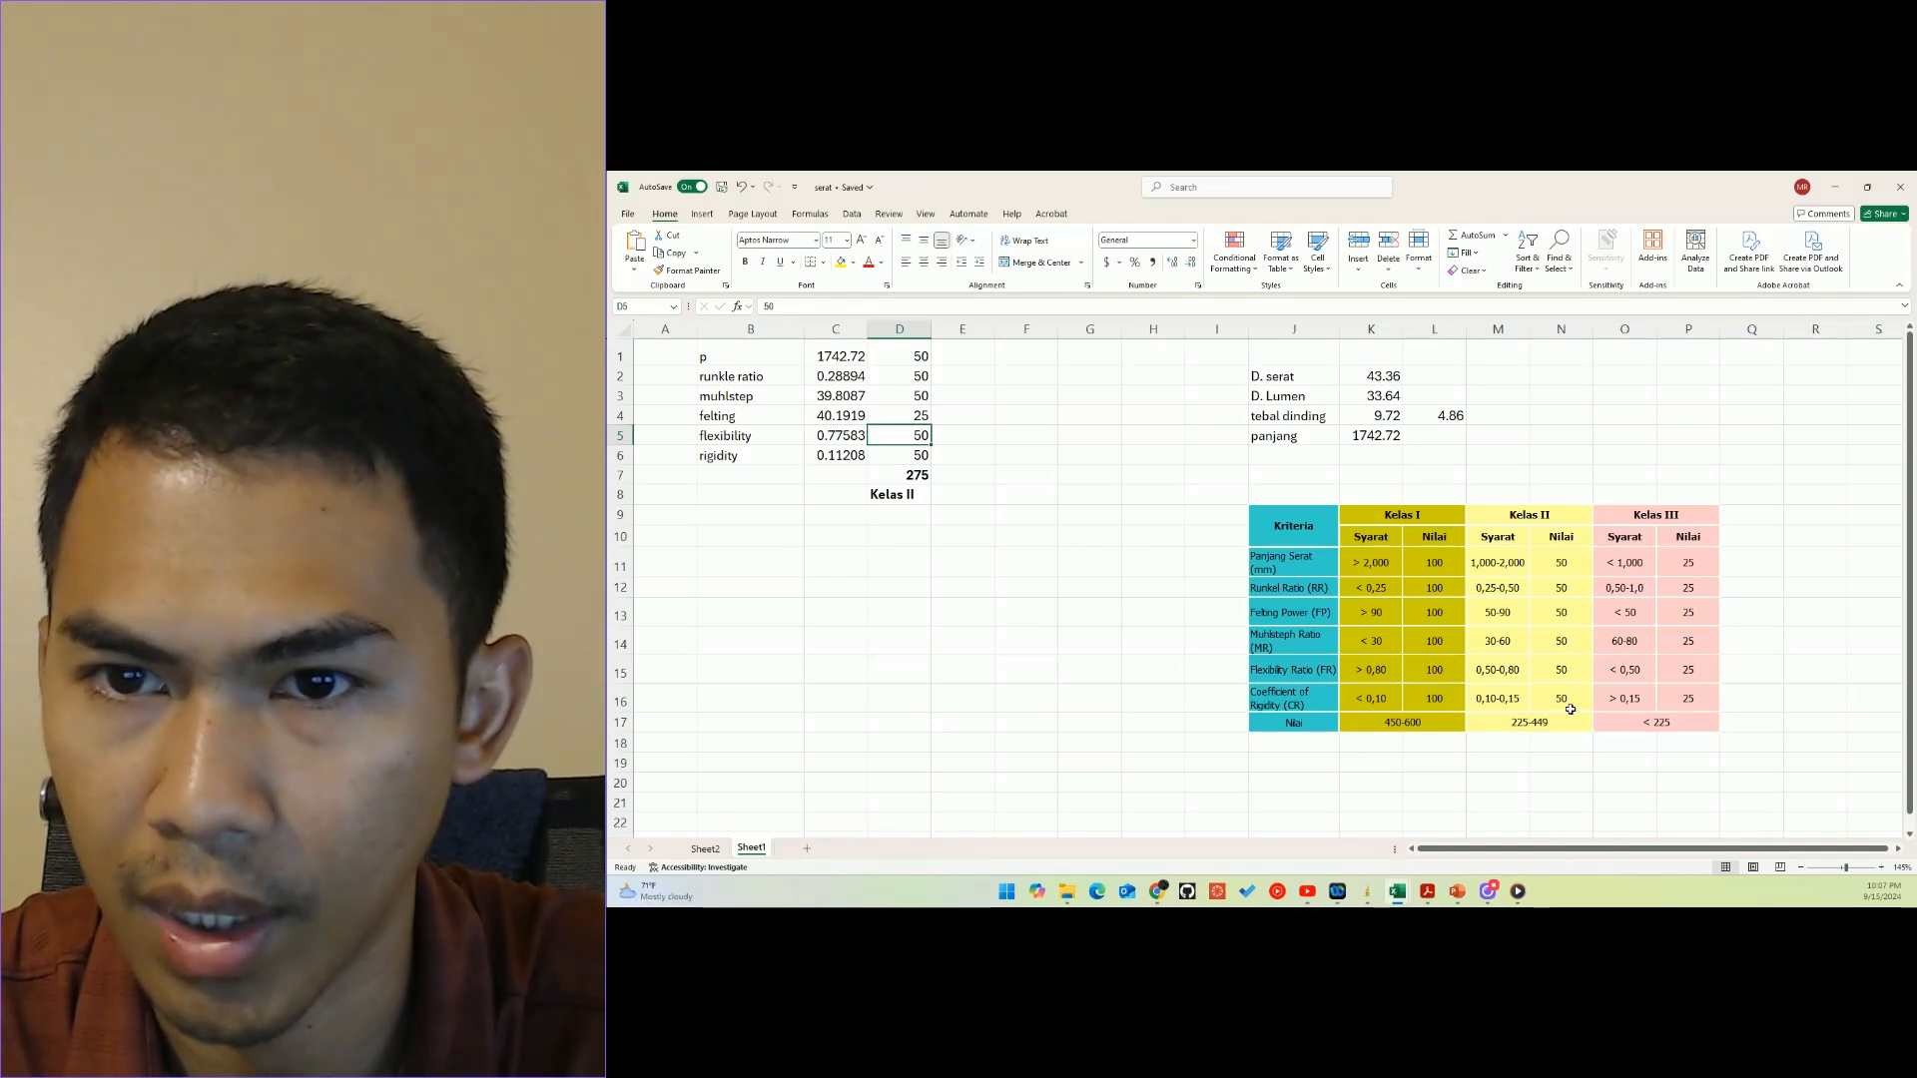
Check which scores the total's SUM formula covers and compare the total with the Kelas II Nilai range.
{"action": "left_click", "coordinate": [924, 480]}
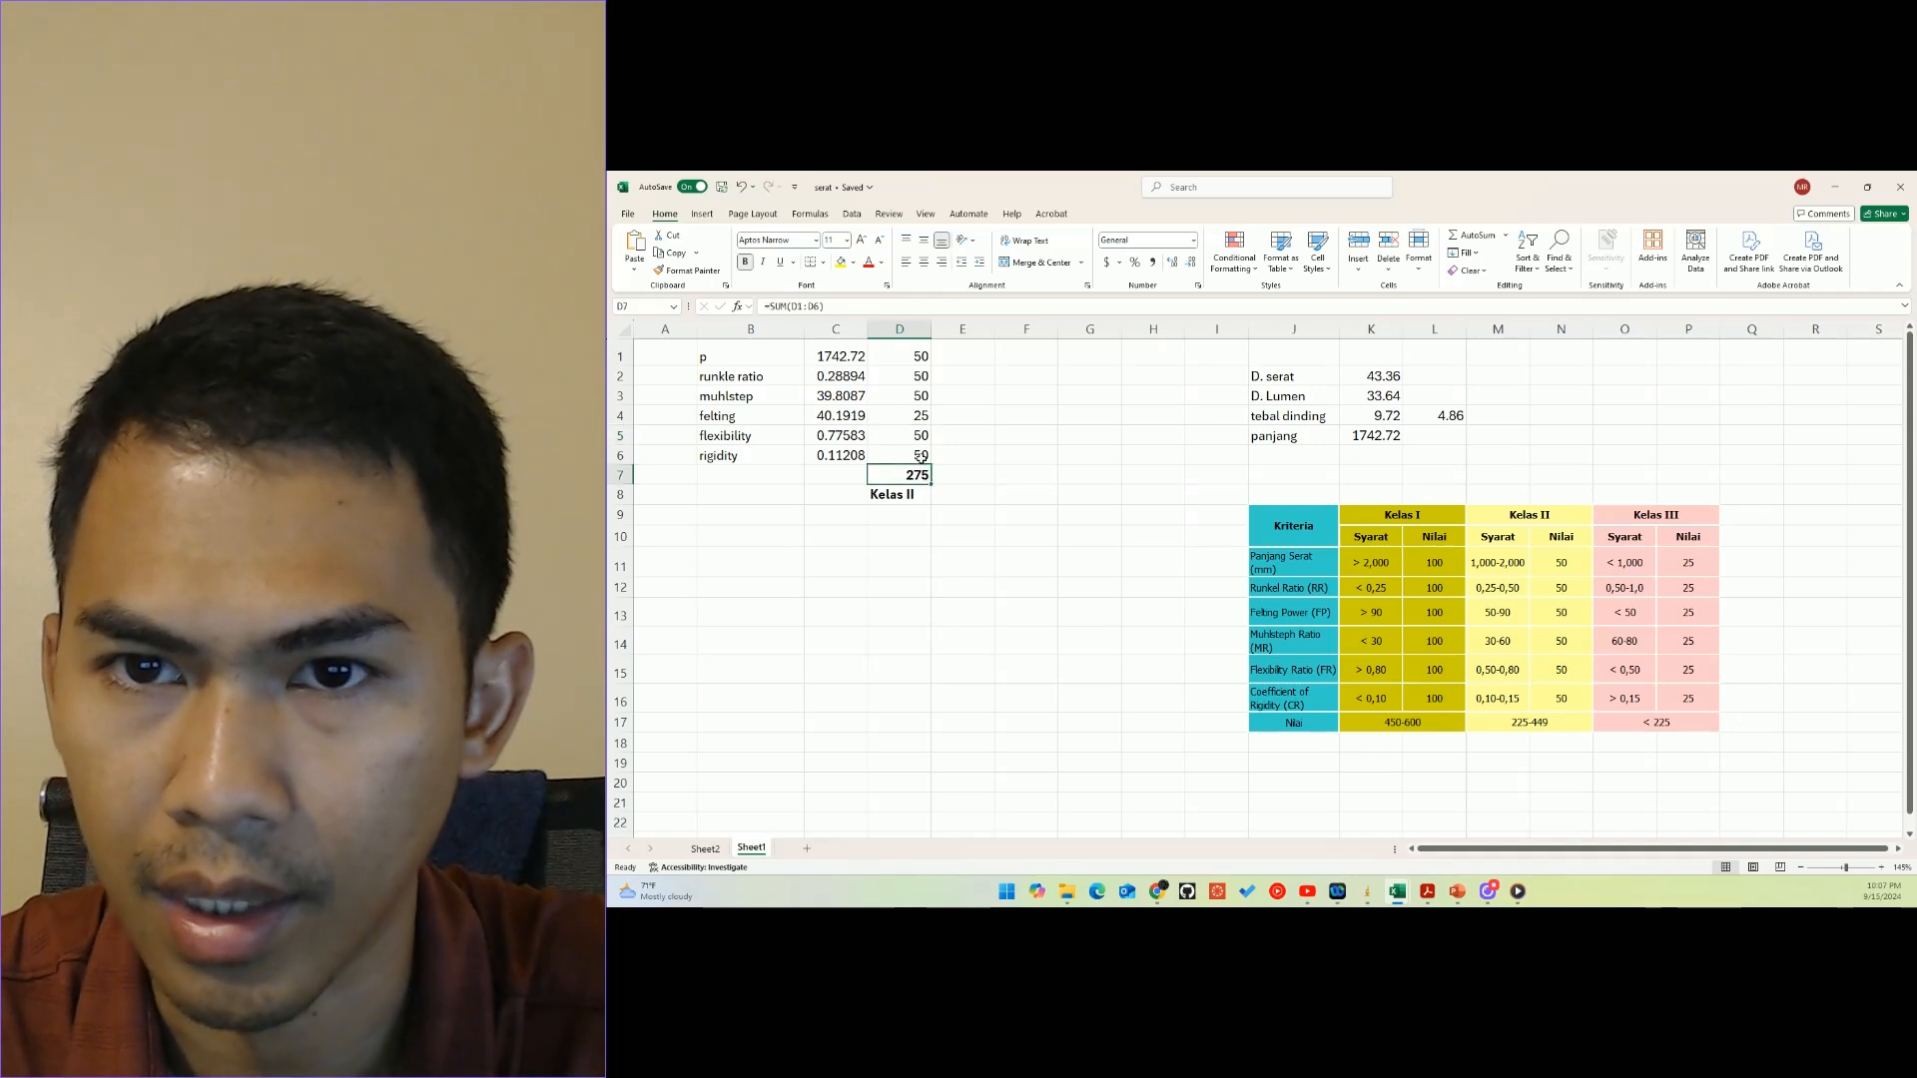
{"action": "key", "text": "F2"}
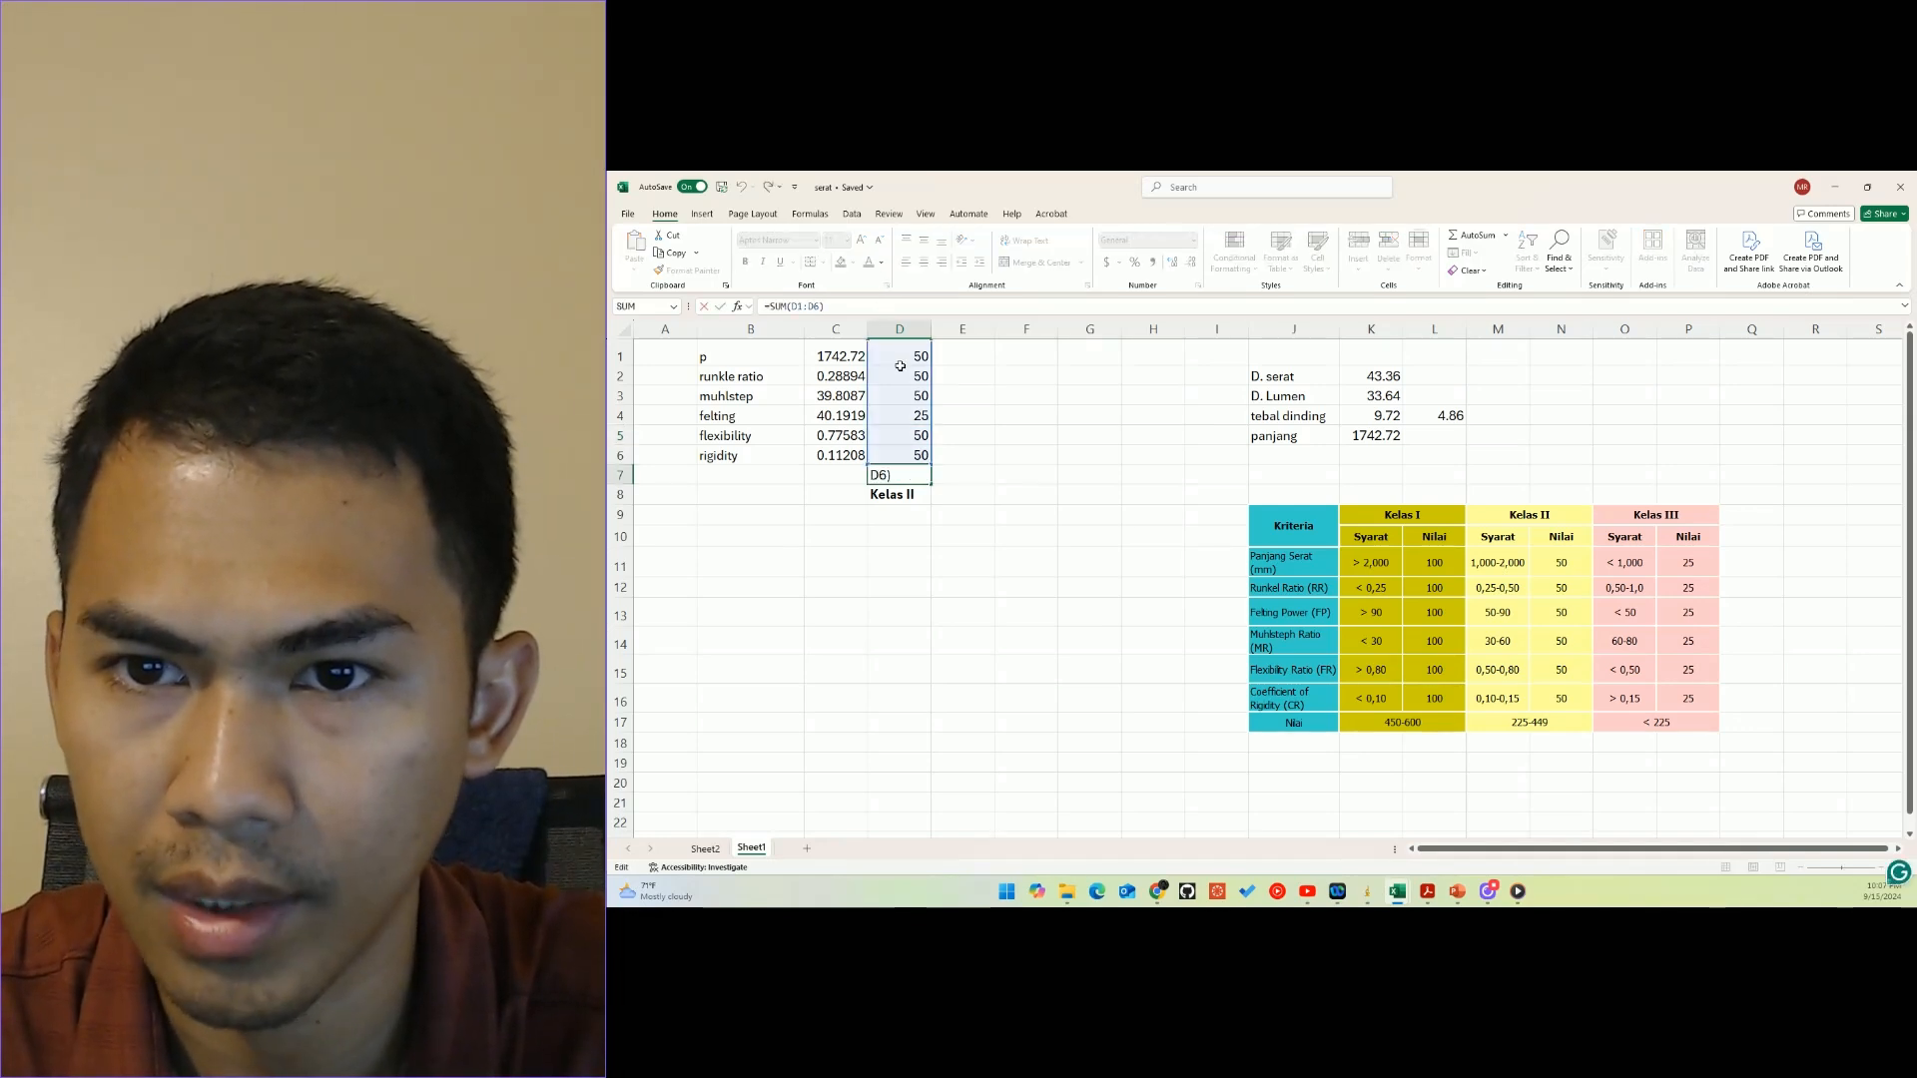
{"action": "left_click", "coordinate": [919, 454]}
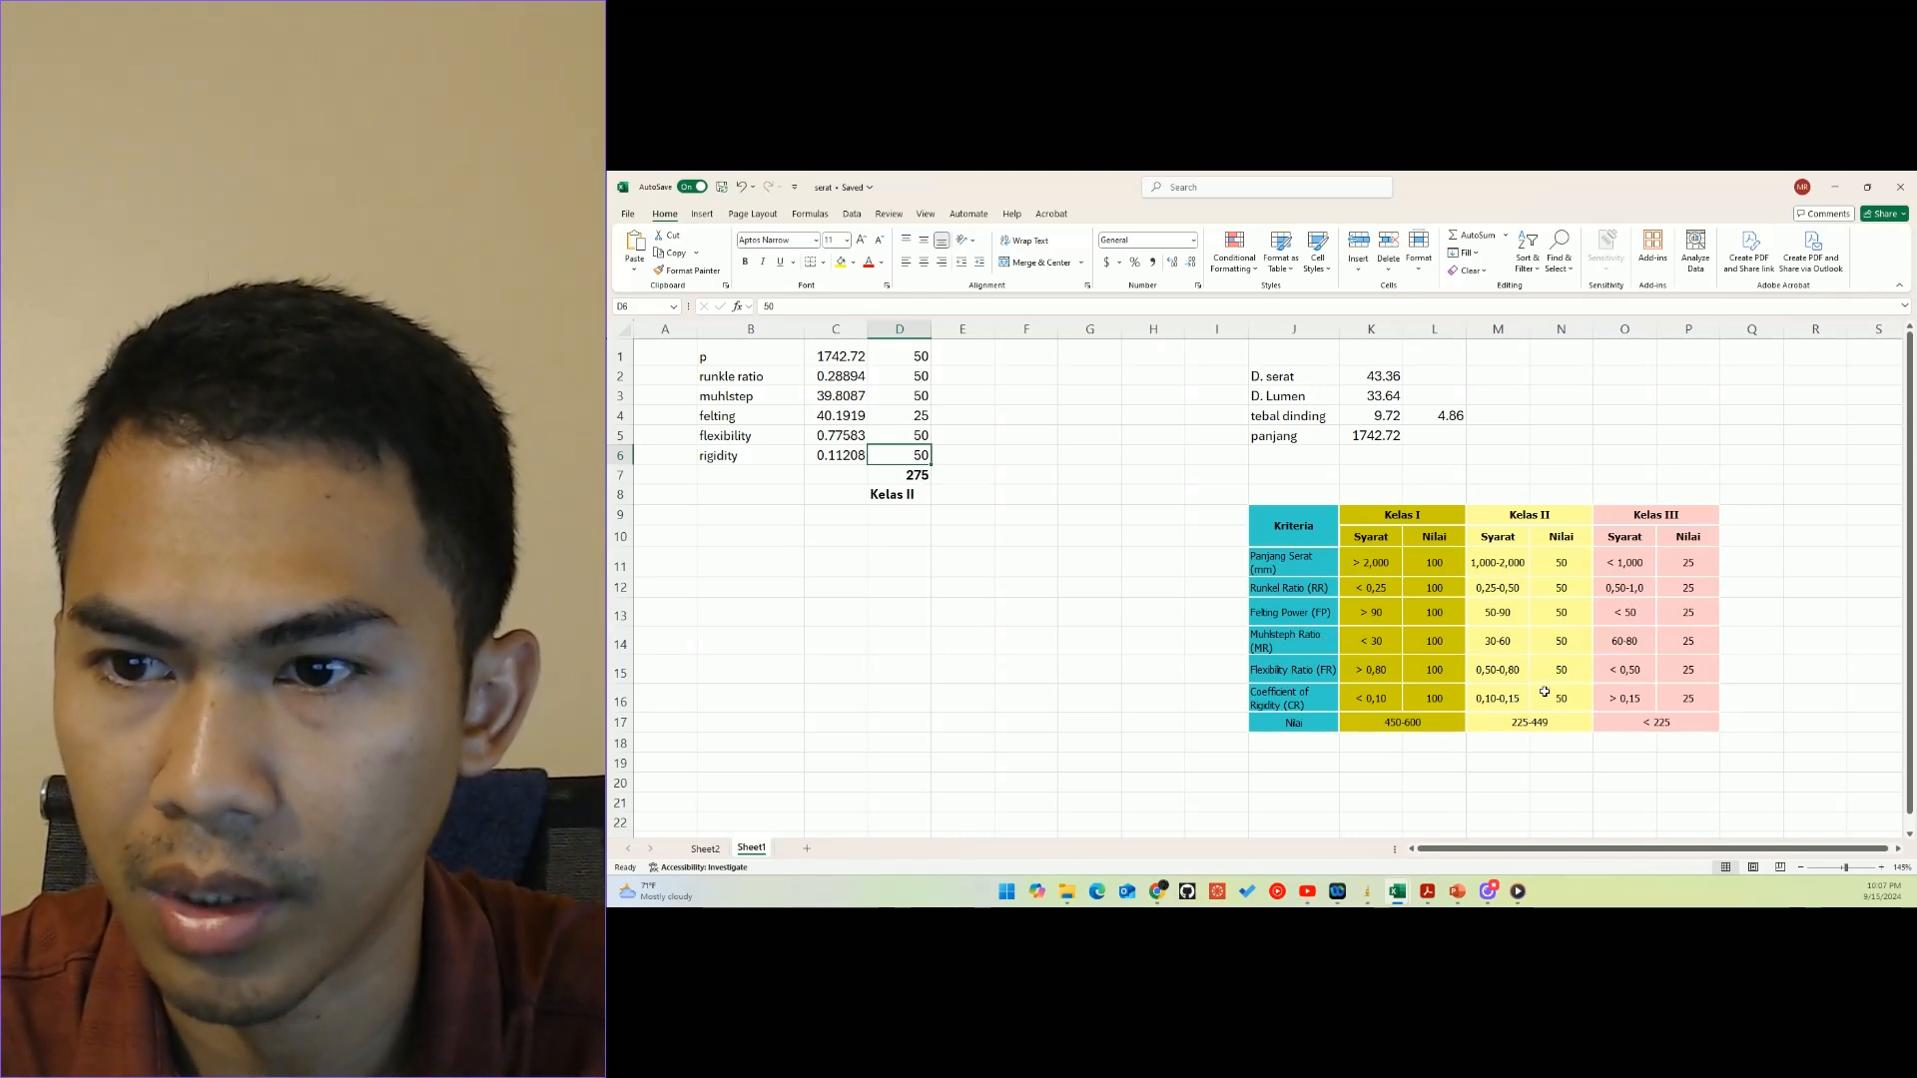
{"action": "left_click", "coordinate": [1553, 726]}
{"action": "left_click", "coordinate": [1287, 644]}
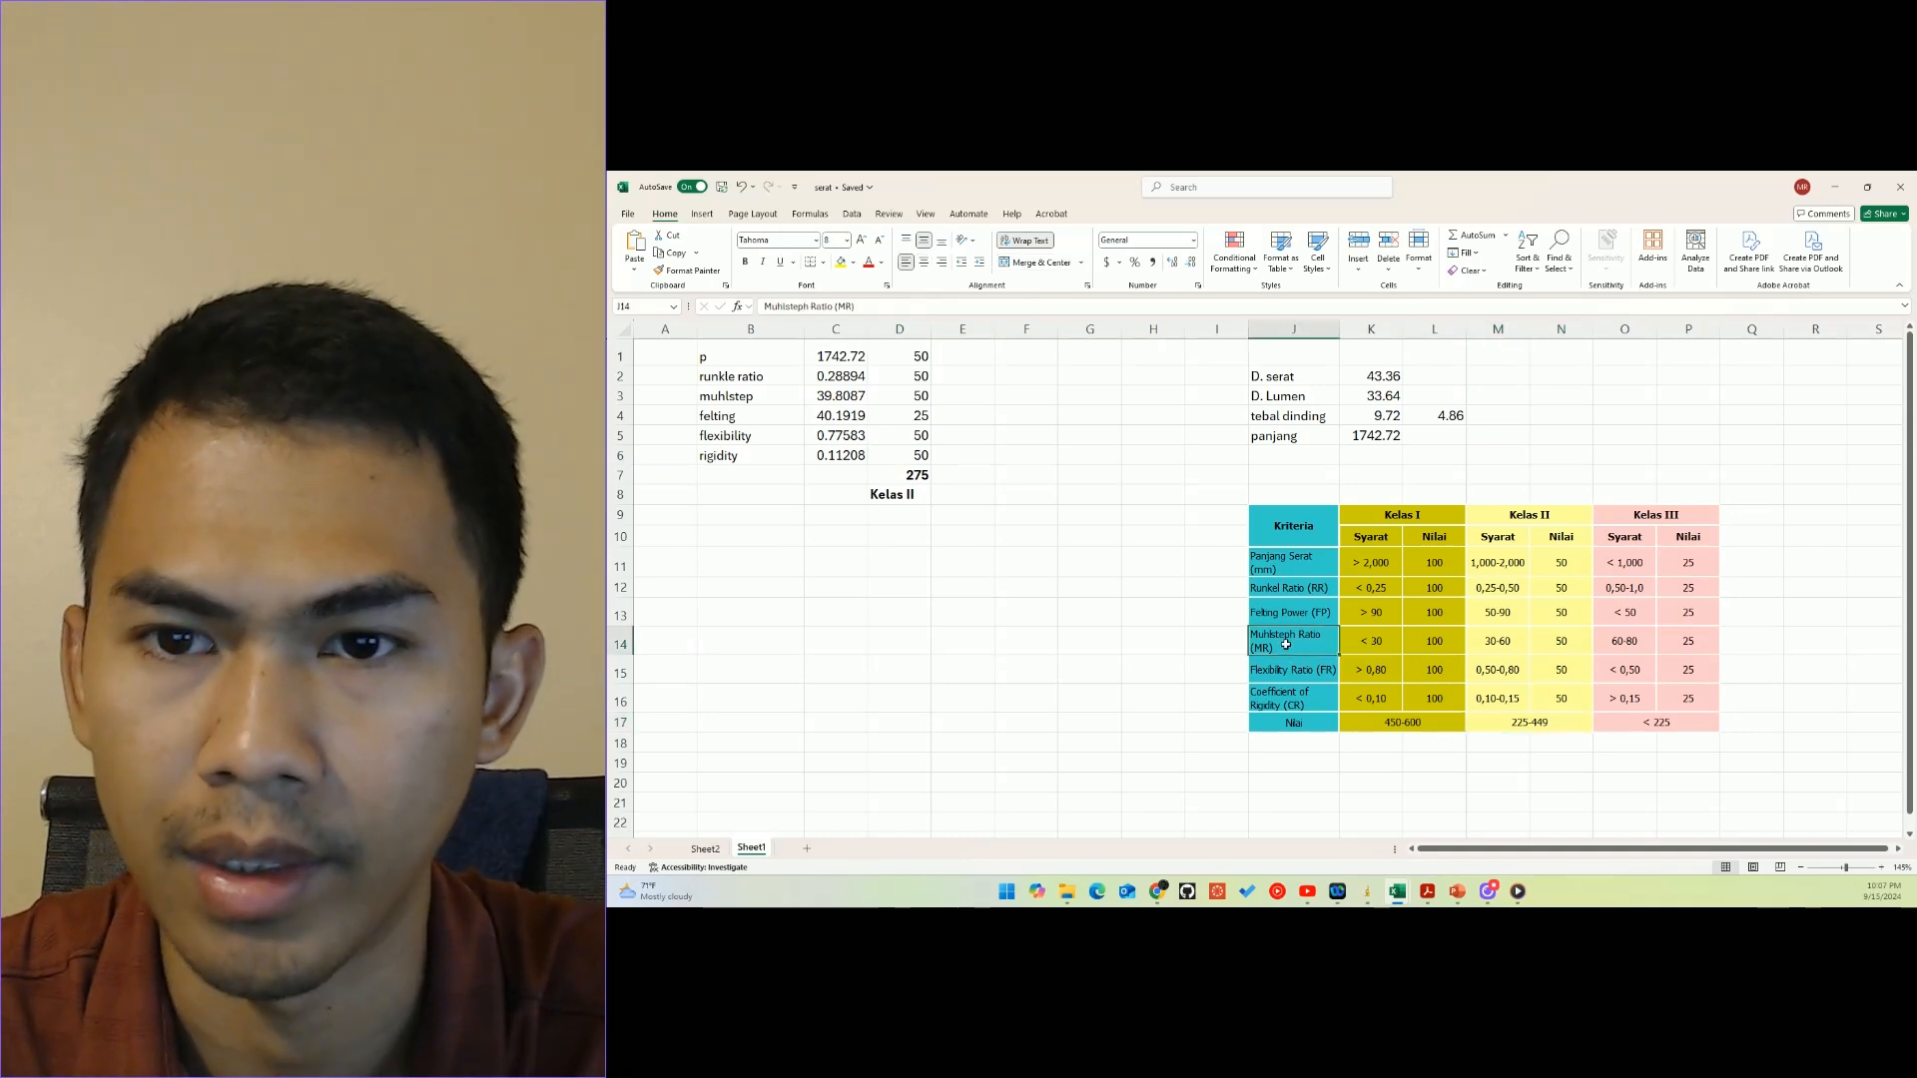
{"action": "left_click", "coordinate": [983, 545]}
{"action": "left_click", "coordinate": [903, 534]}
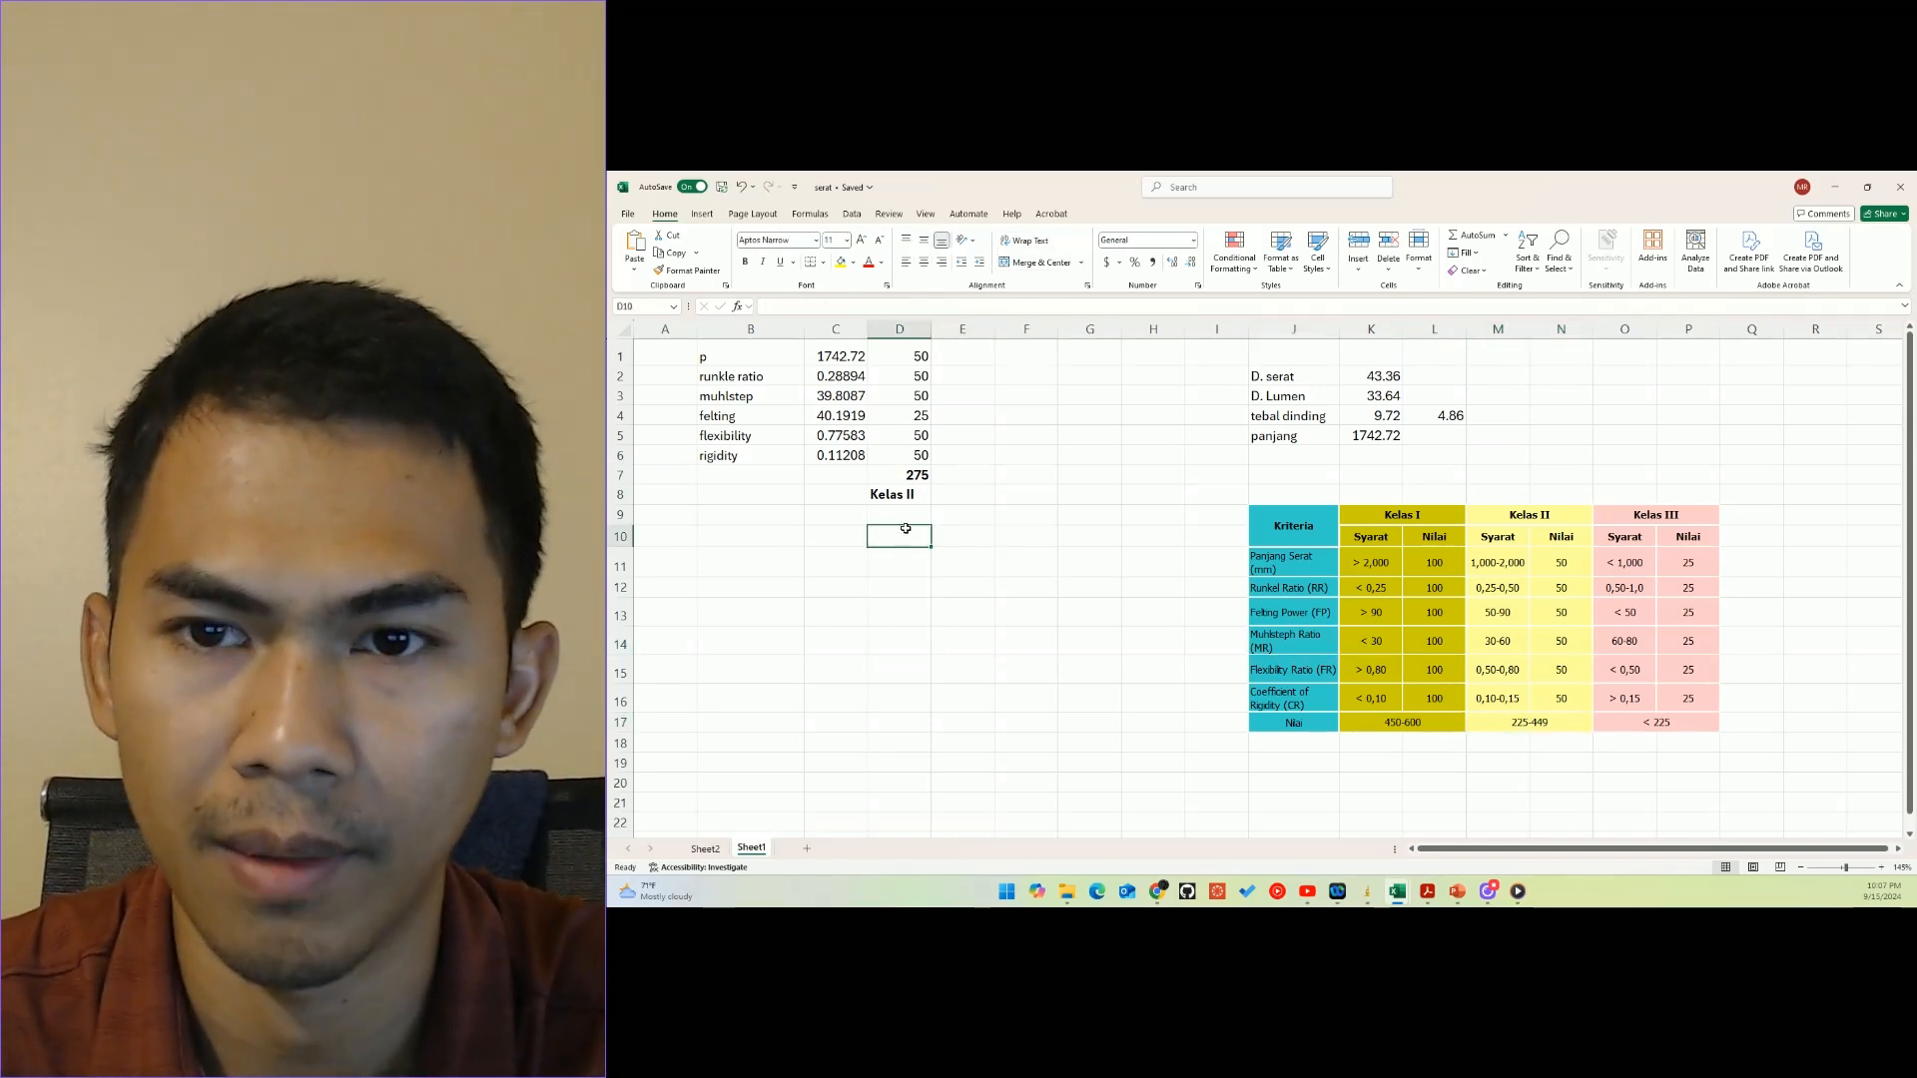
{"action": "left_click", "coordinate": [902, 514]}
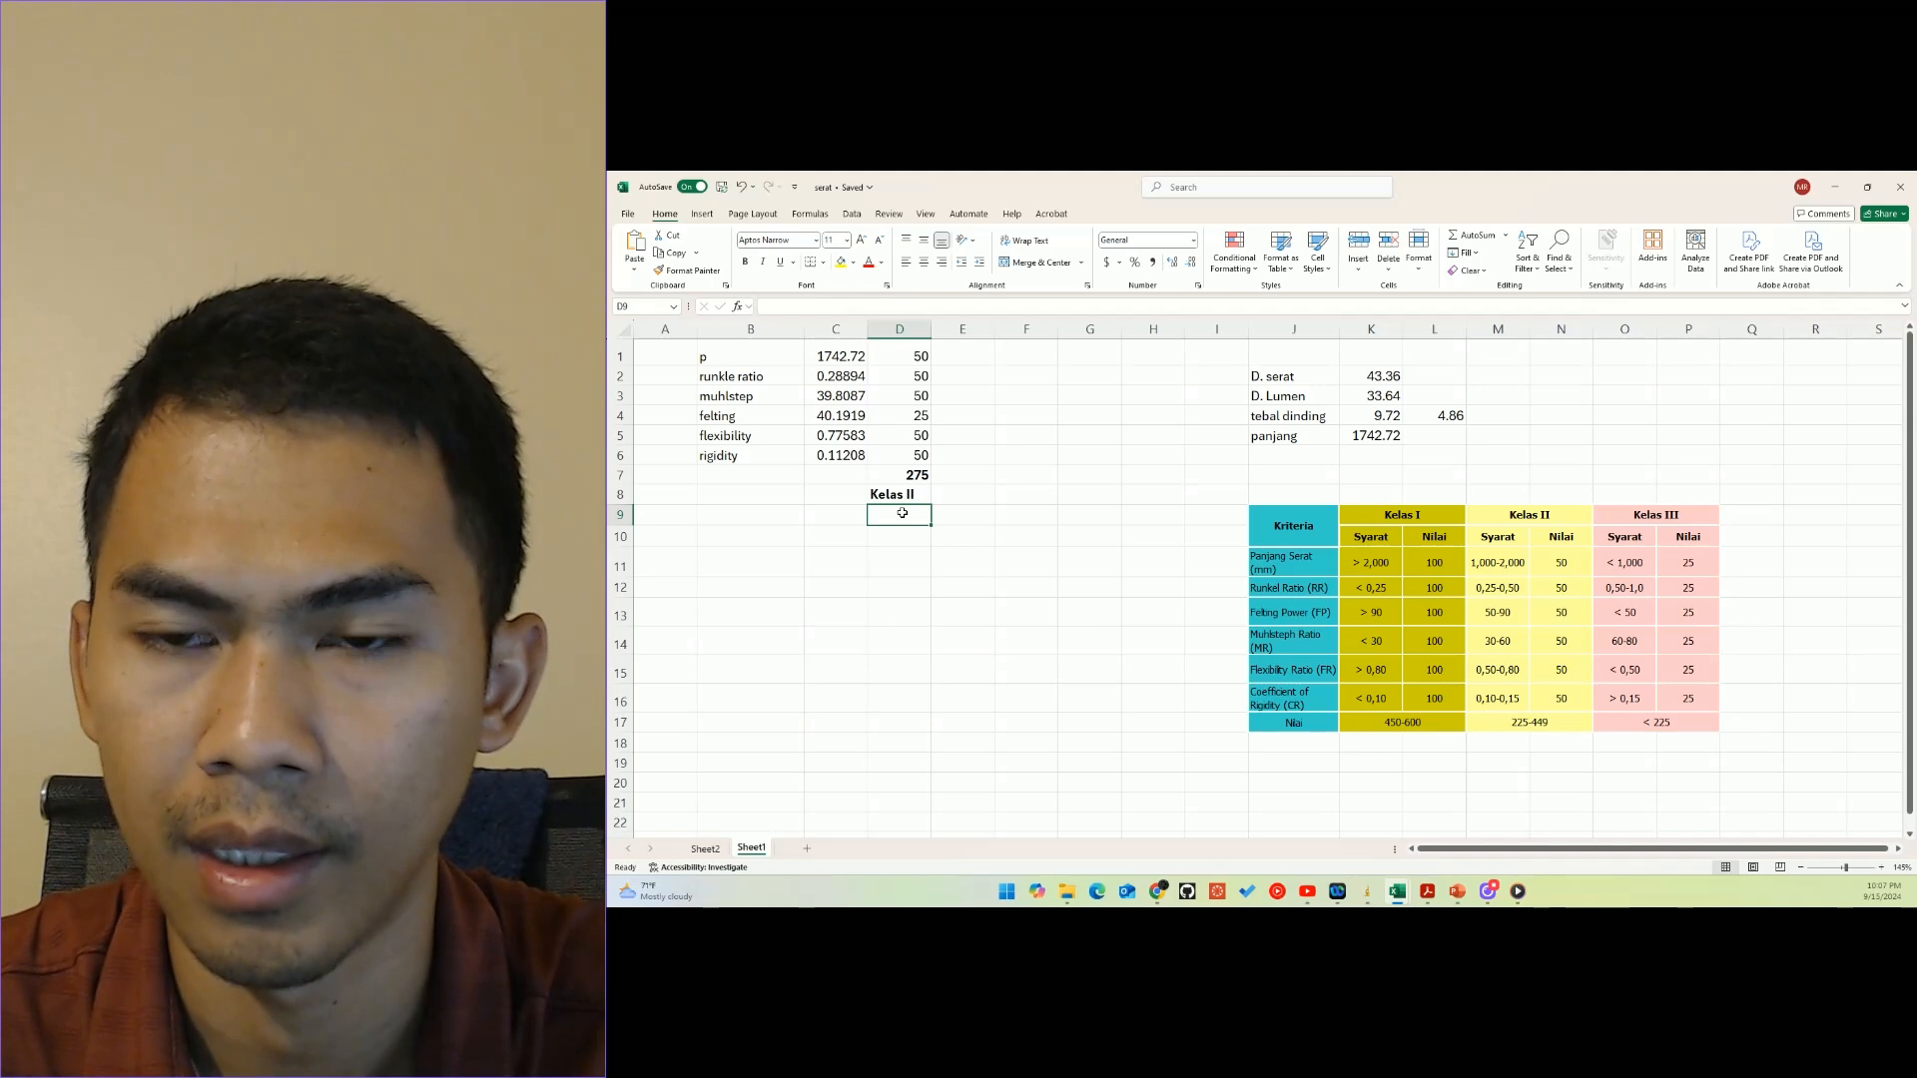